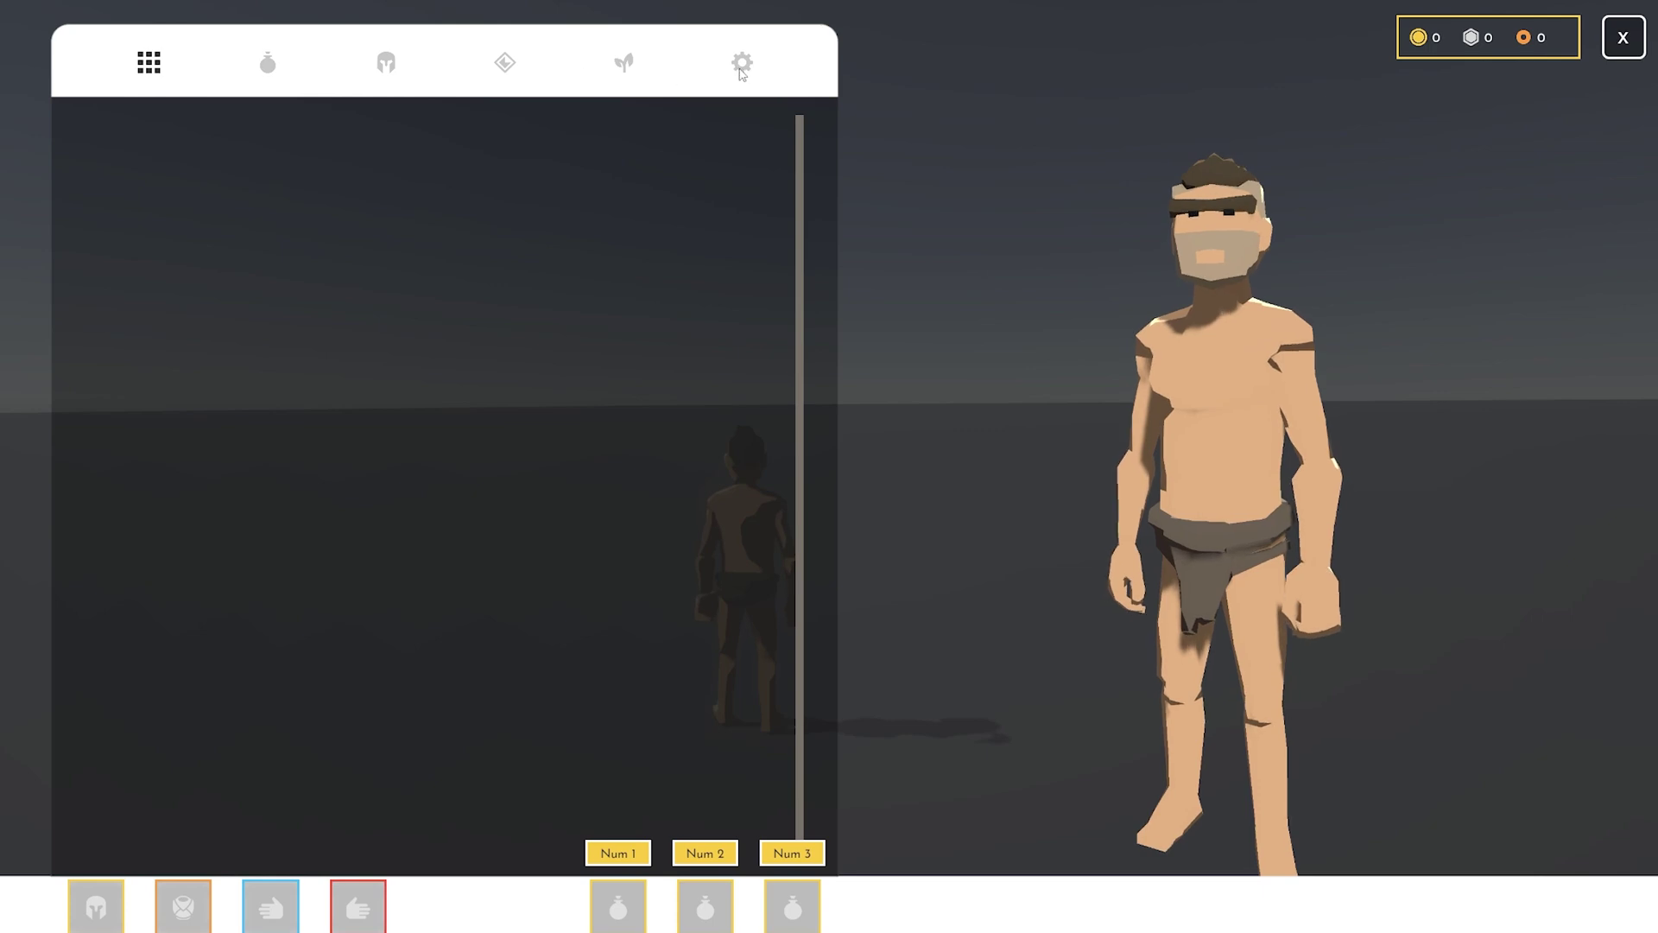
Open the settings page of the in-game menu and go to its Save Game option
click(742, 69)
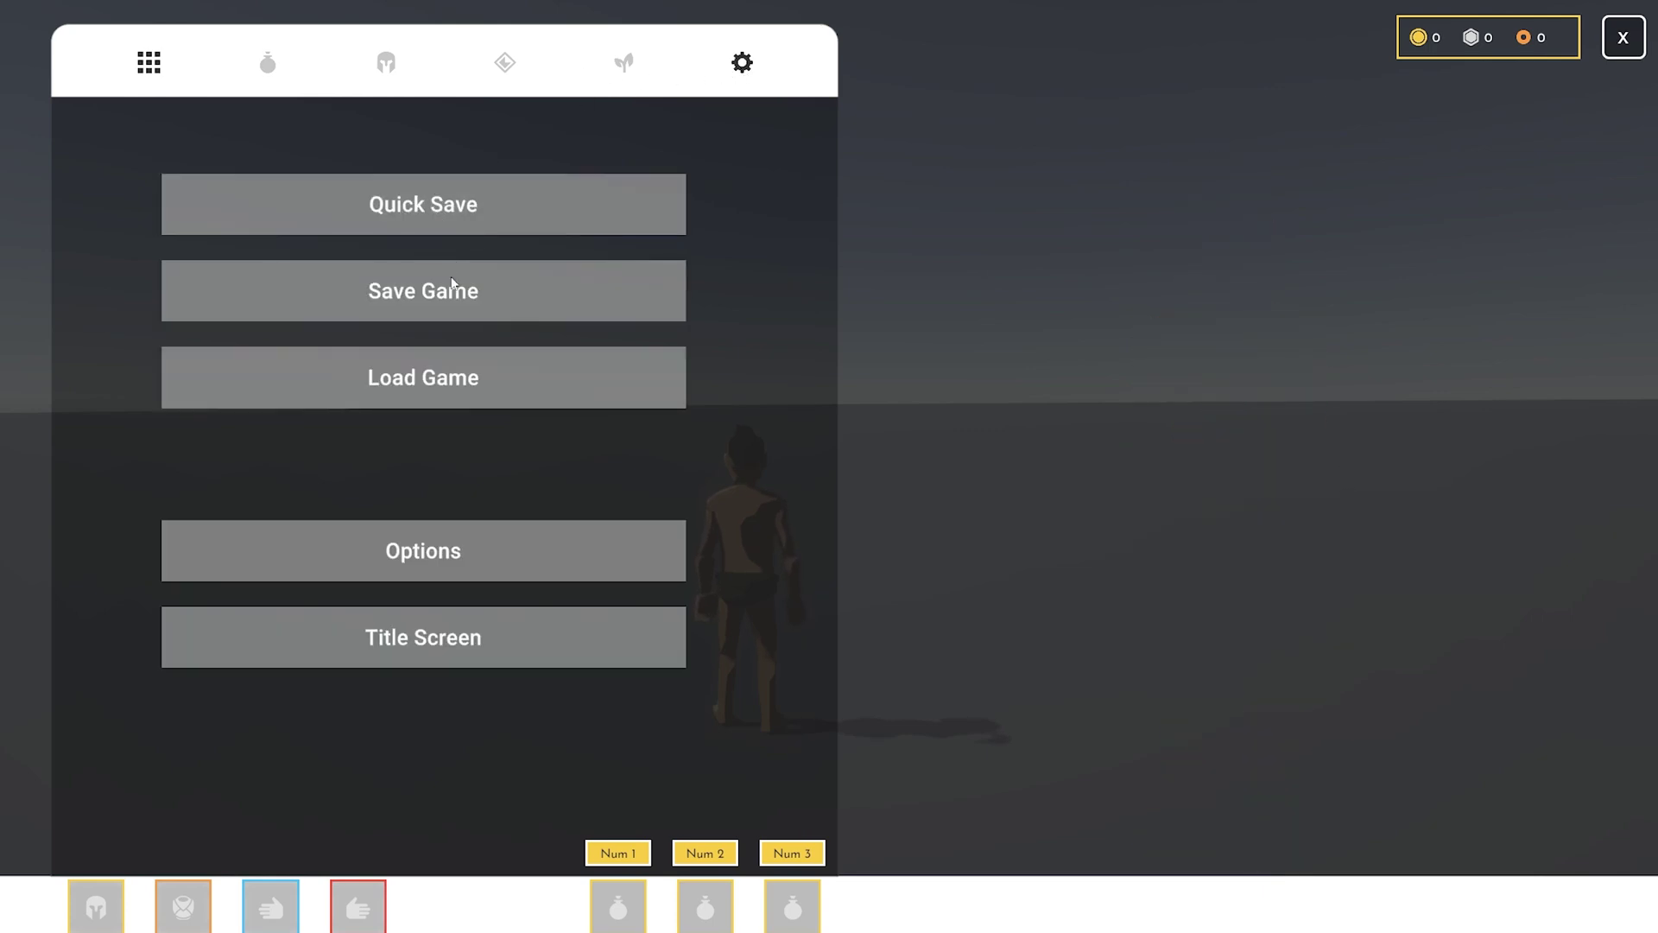
click(452, 293)
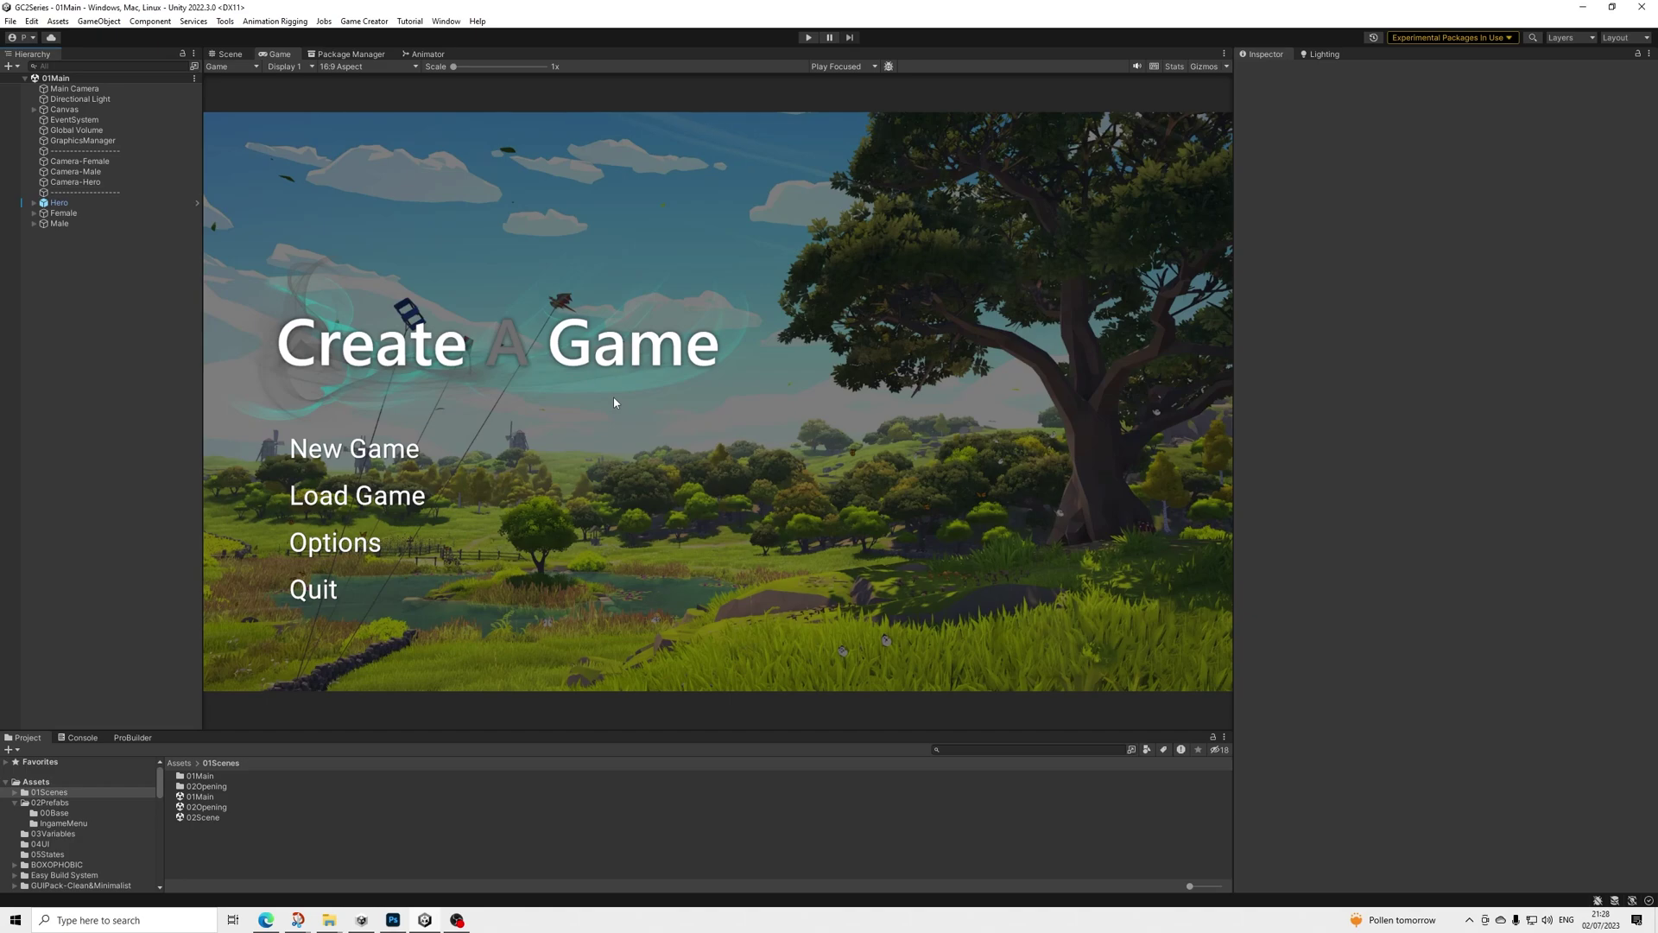
Turn on saving for the Hero global name variables in the 03Variables folder
click(52, 836)
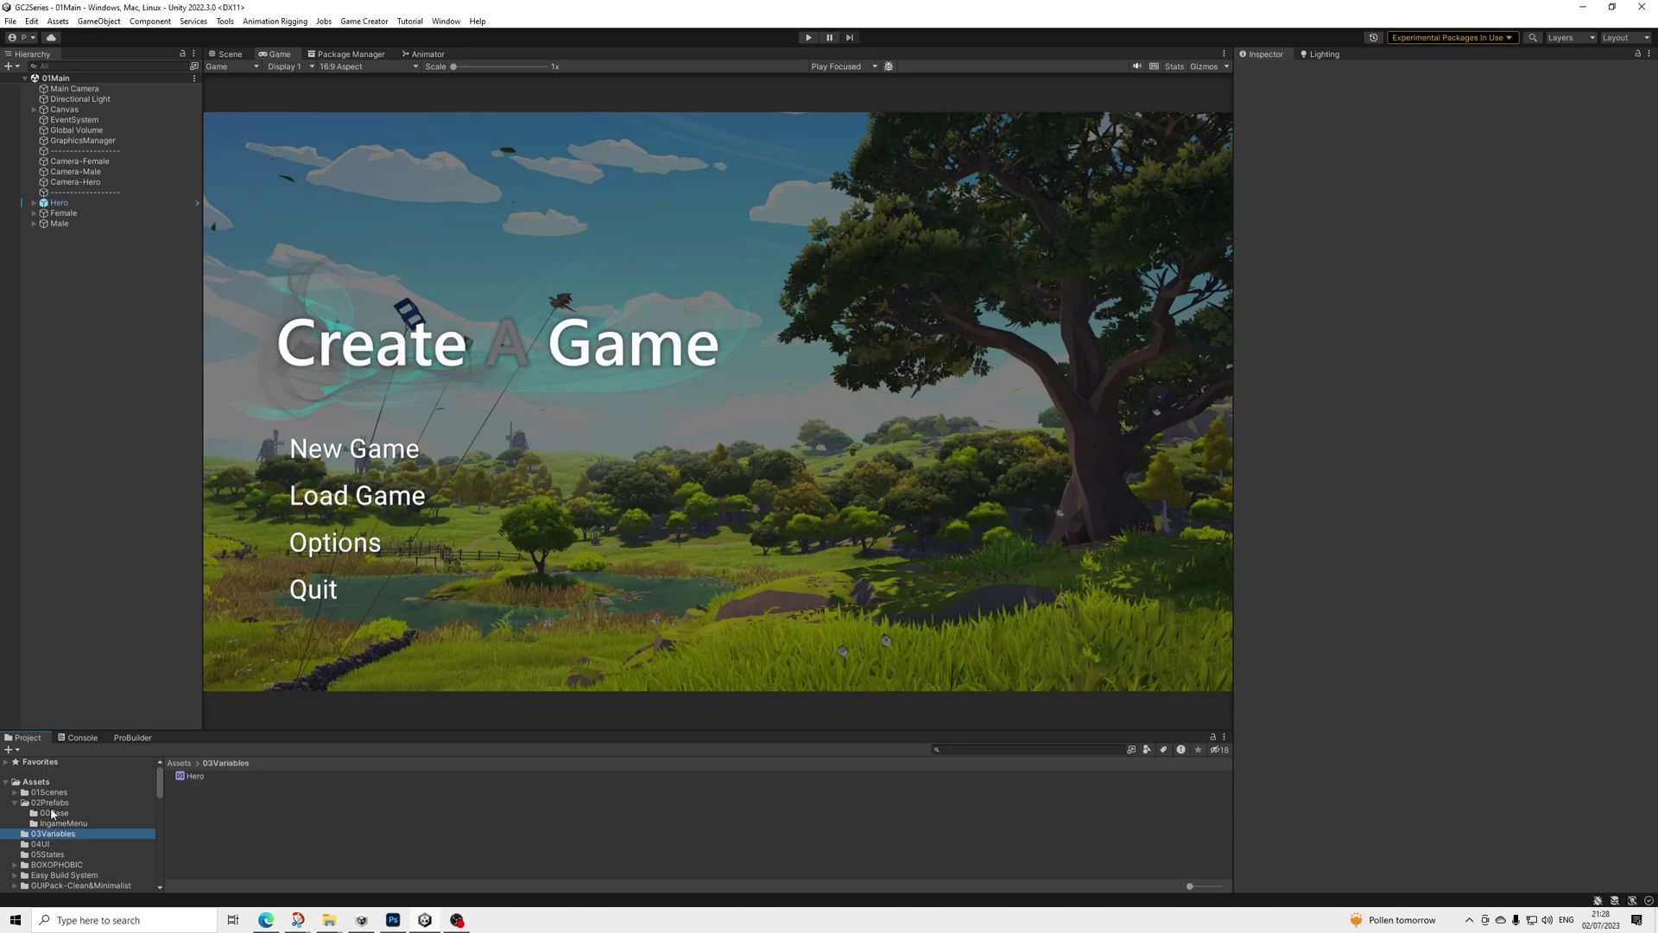
click(194, 777)
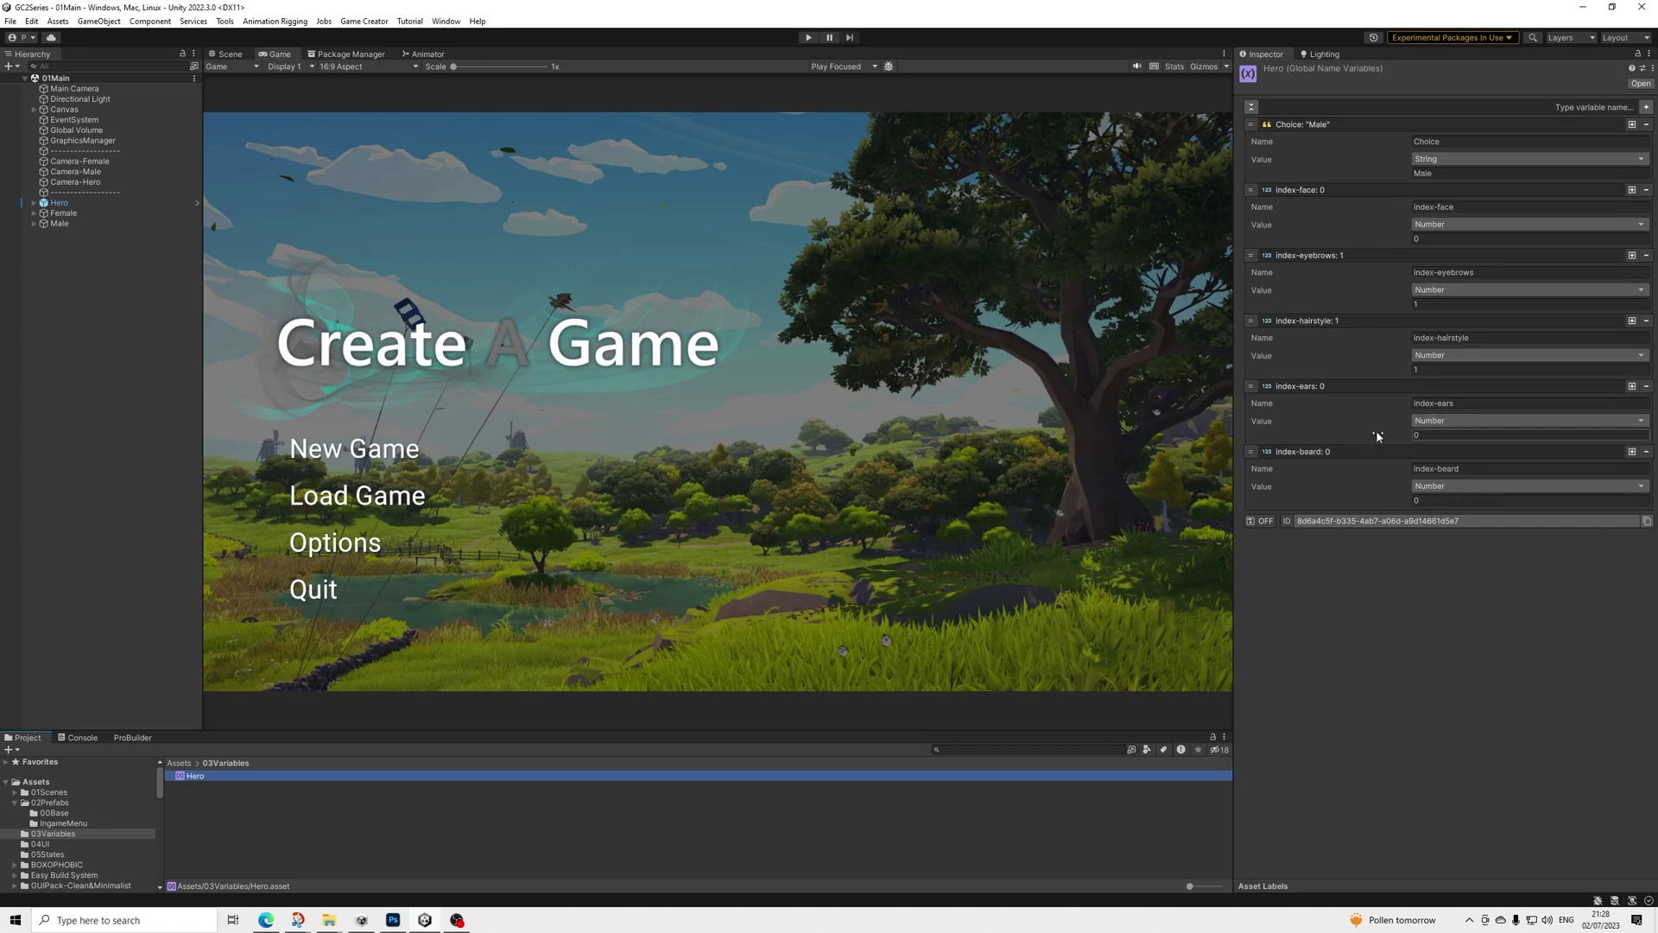
click(1261, 522)
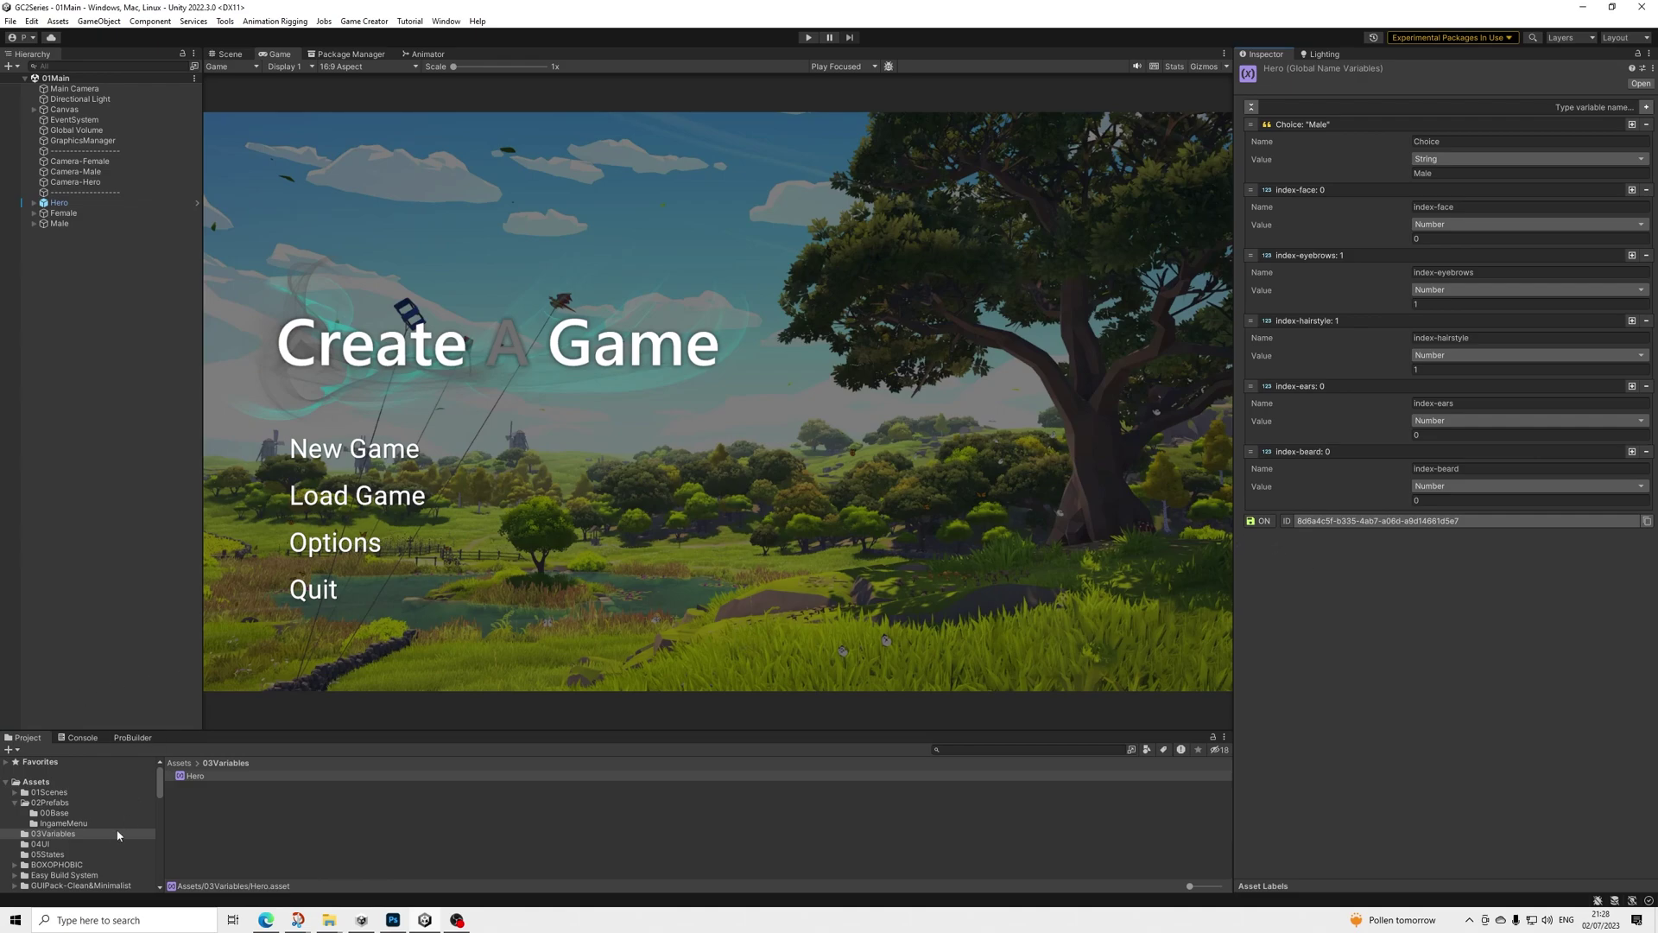
Open 02Scene from the 01Scenes folder and show it in the Scene view
click(50, 792)
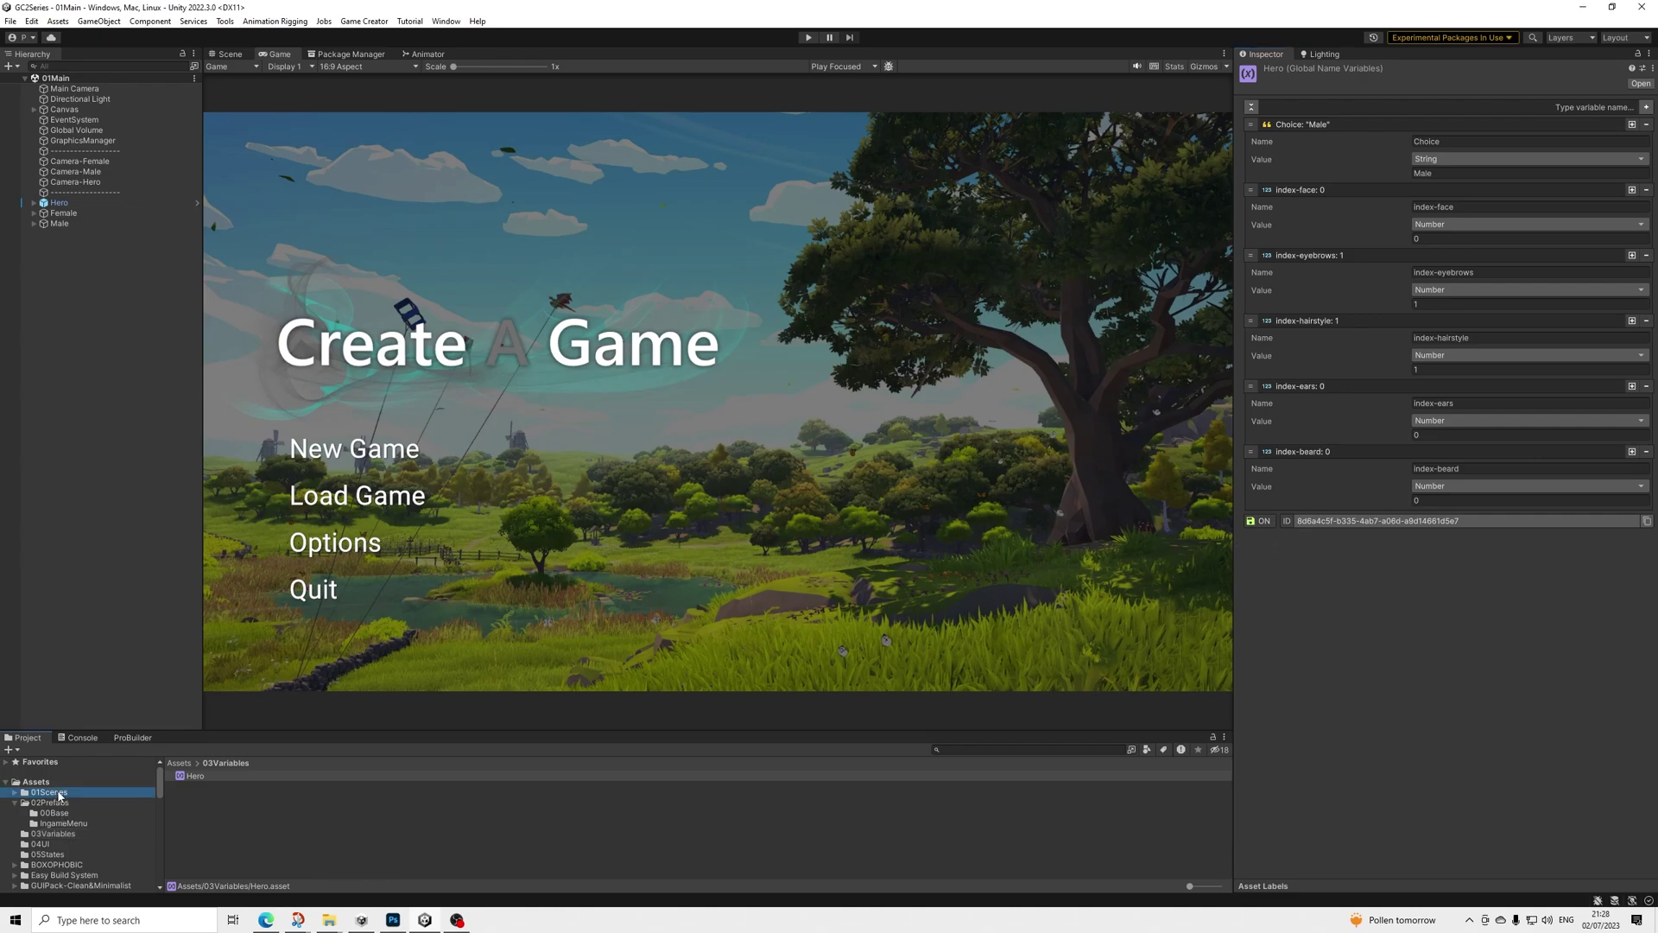
double_click(203, 817)
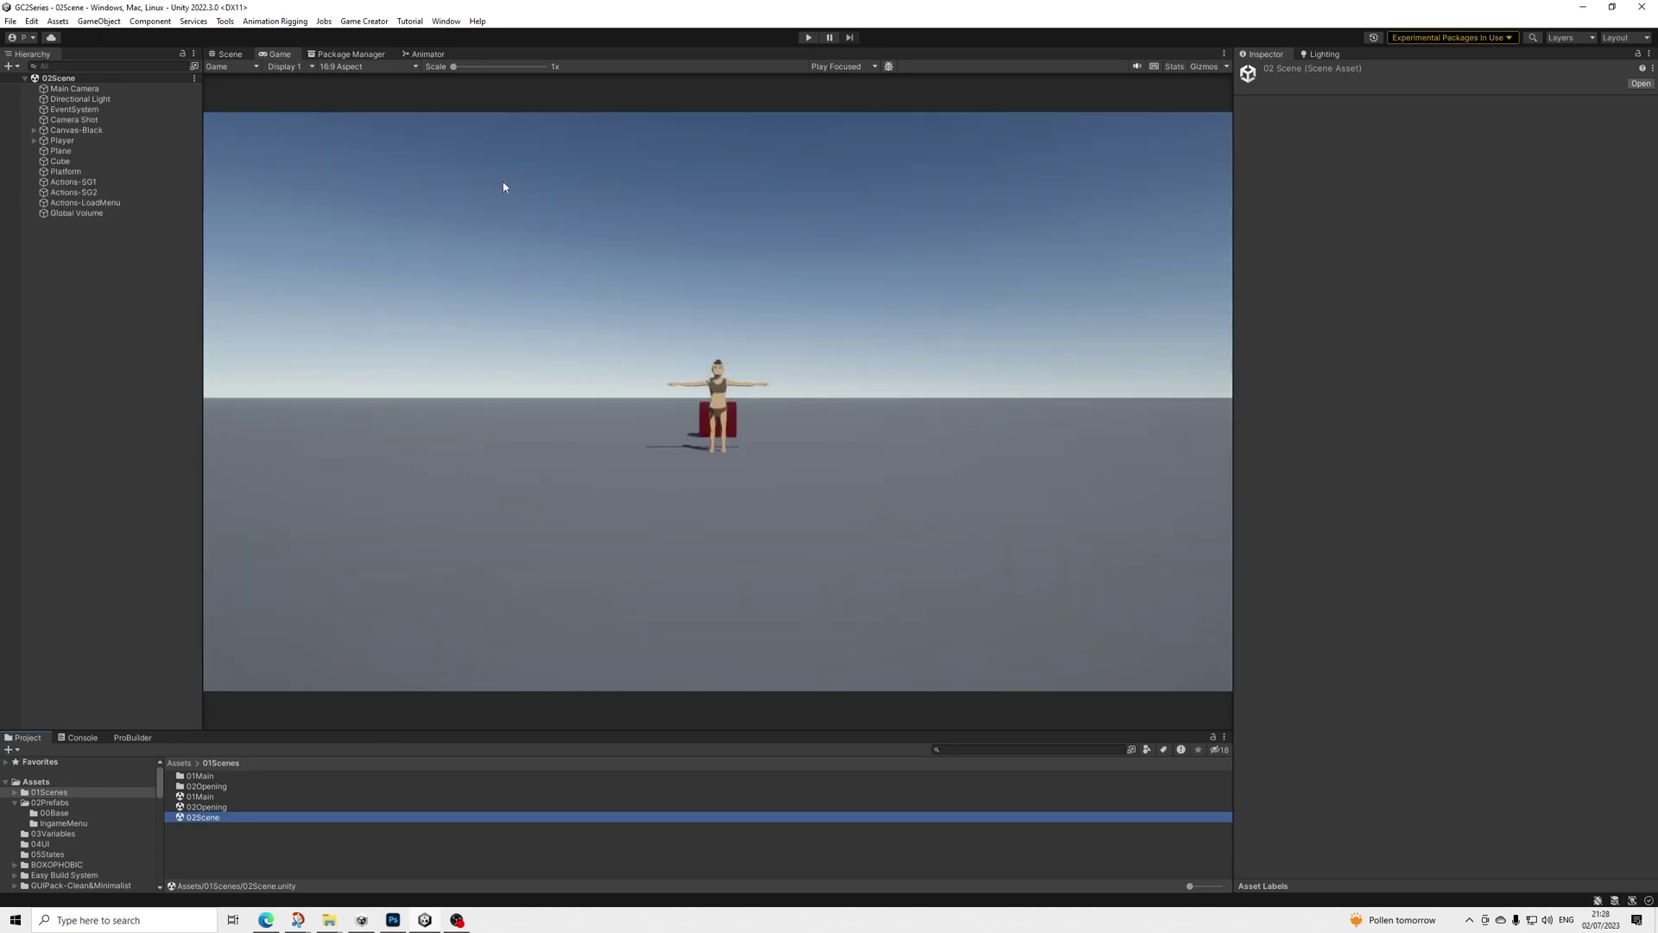
click(230, 54)
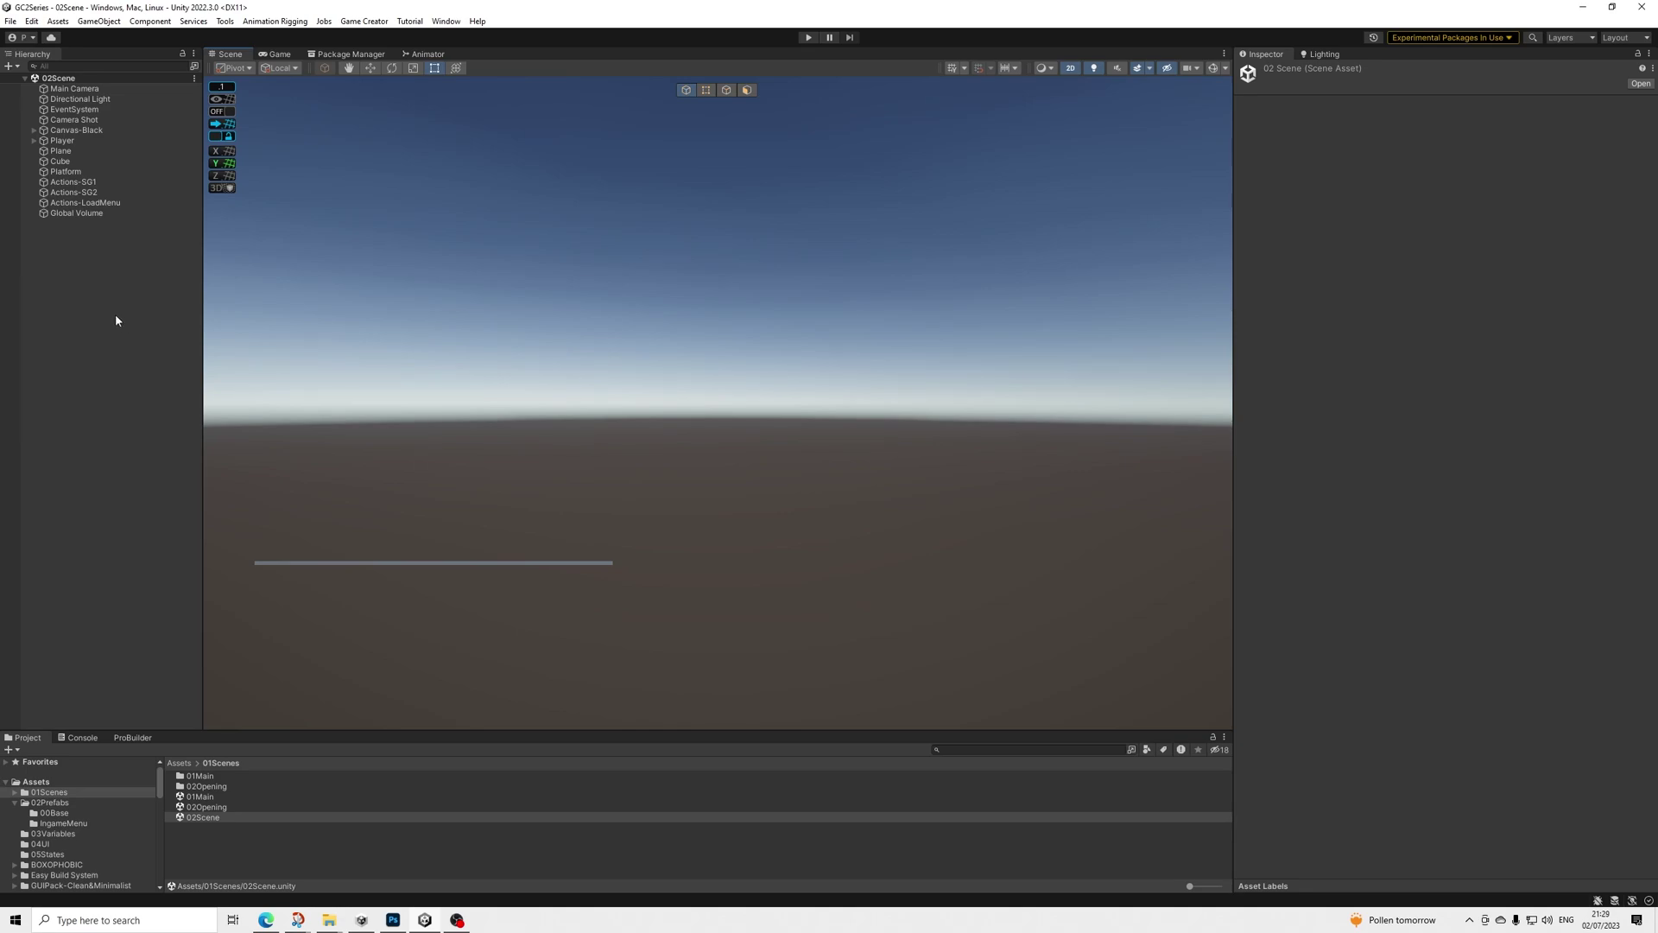
Run the scene, open the in-game menu and examine each of its category pages, ending on the all-items page
click(810, 38)
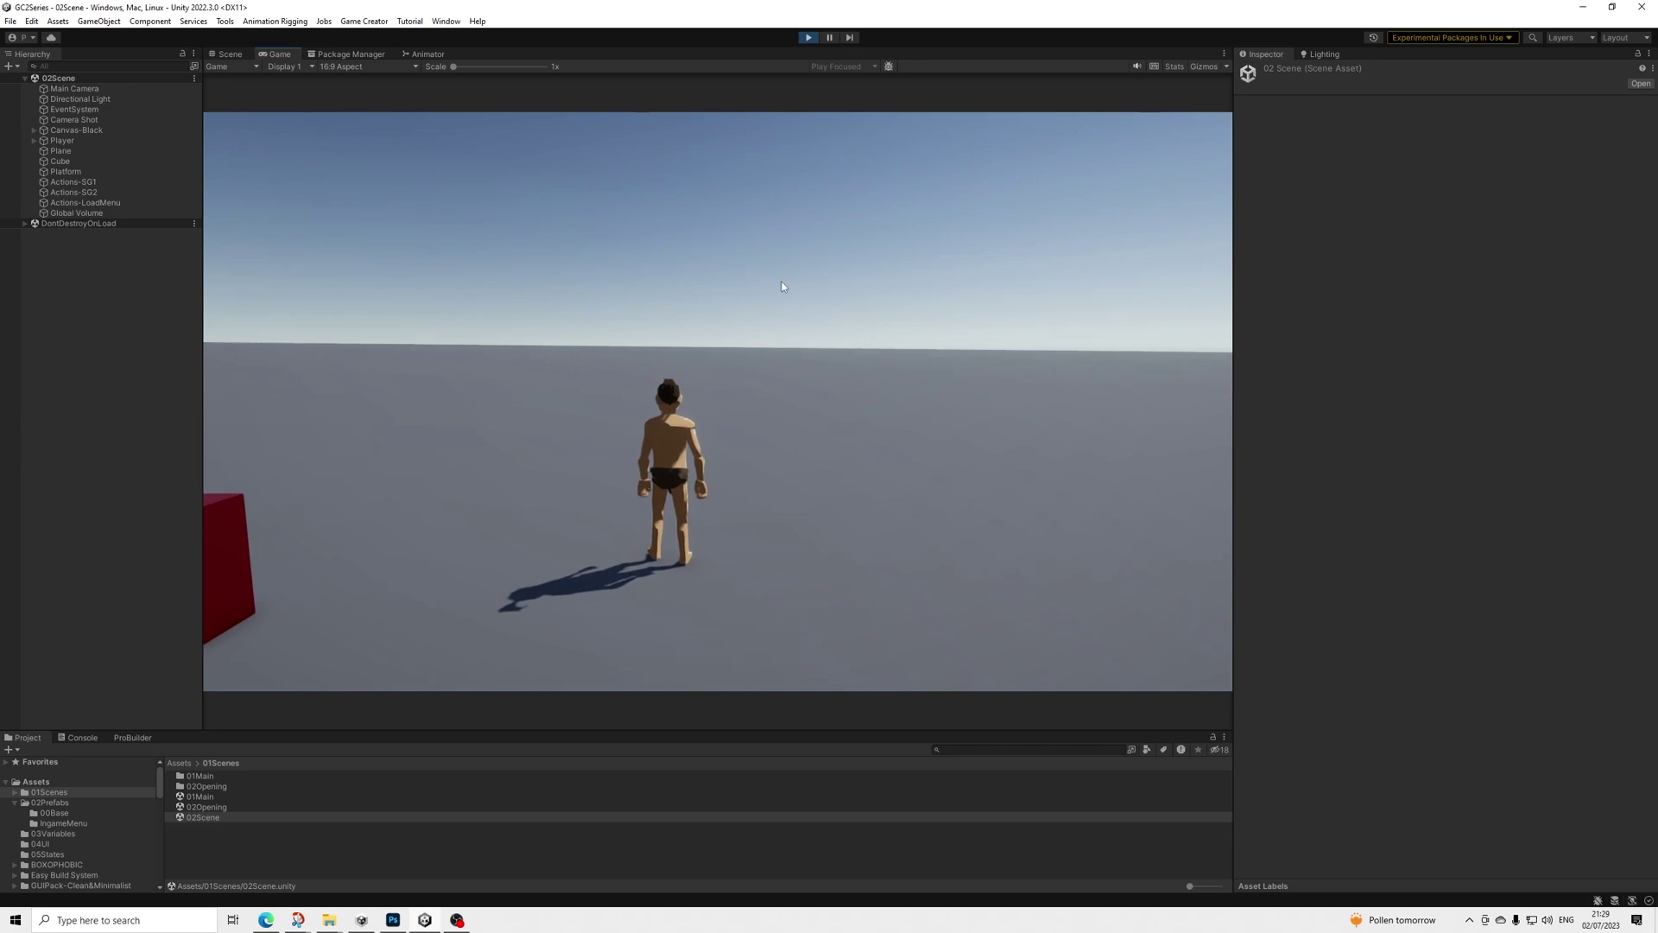
key(Tab)
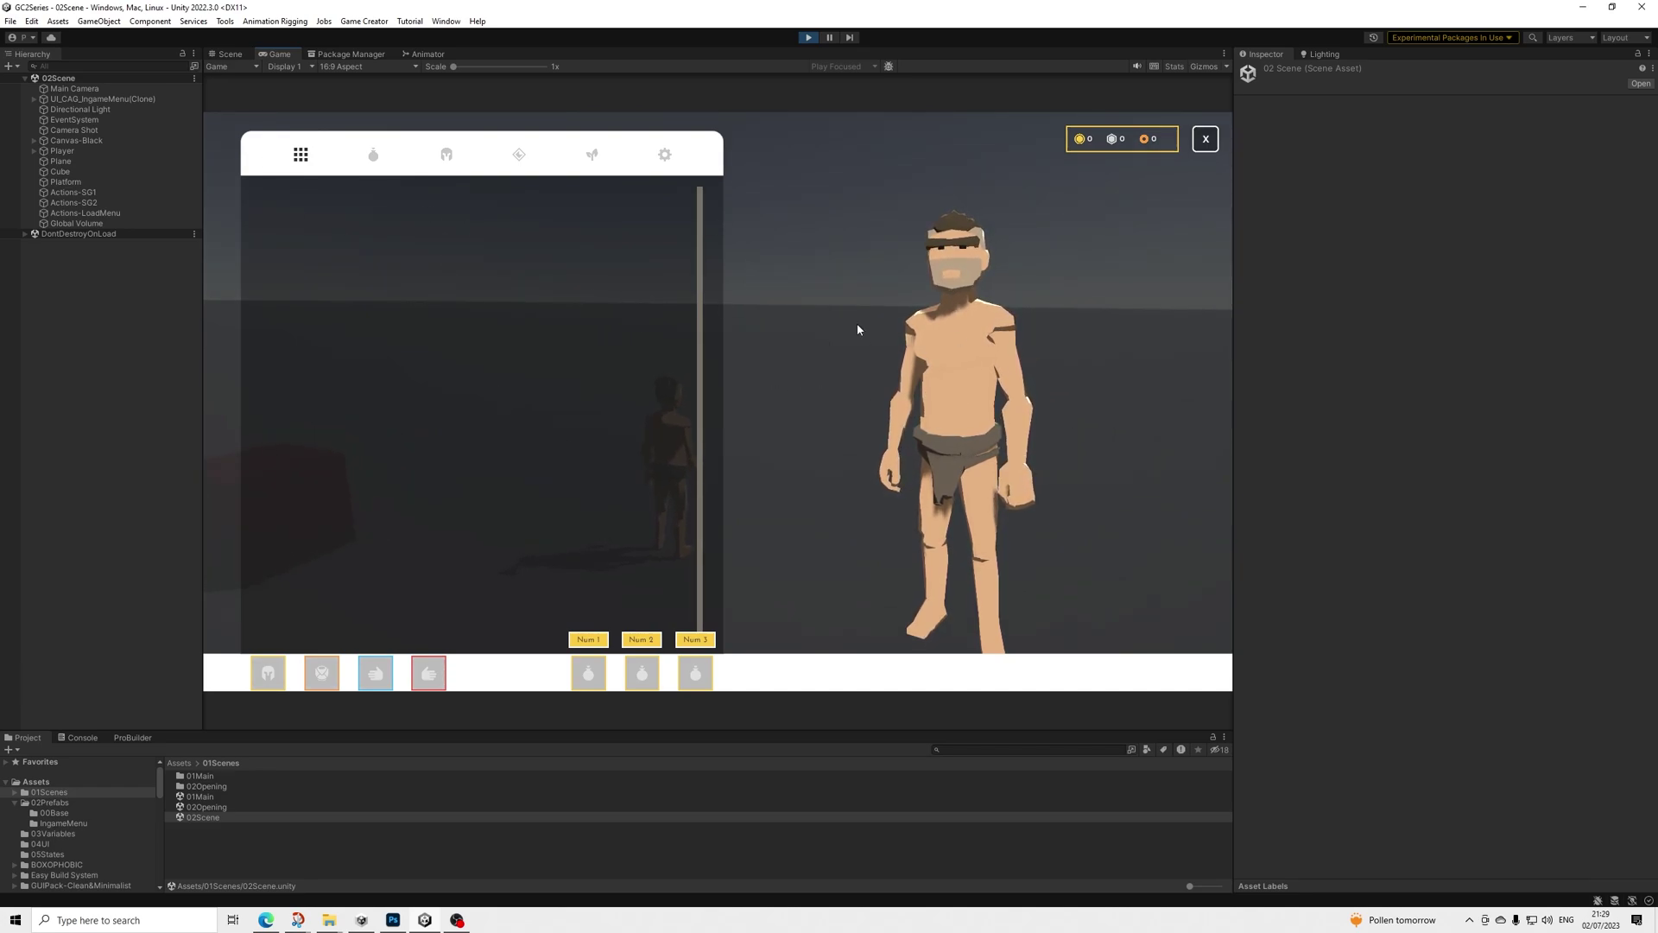
click(373, 156)
click(463, 158)
click(519, 158)
click(593, 154)
click(666, 156)
click(306, 161)
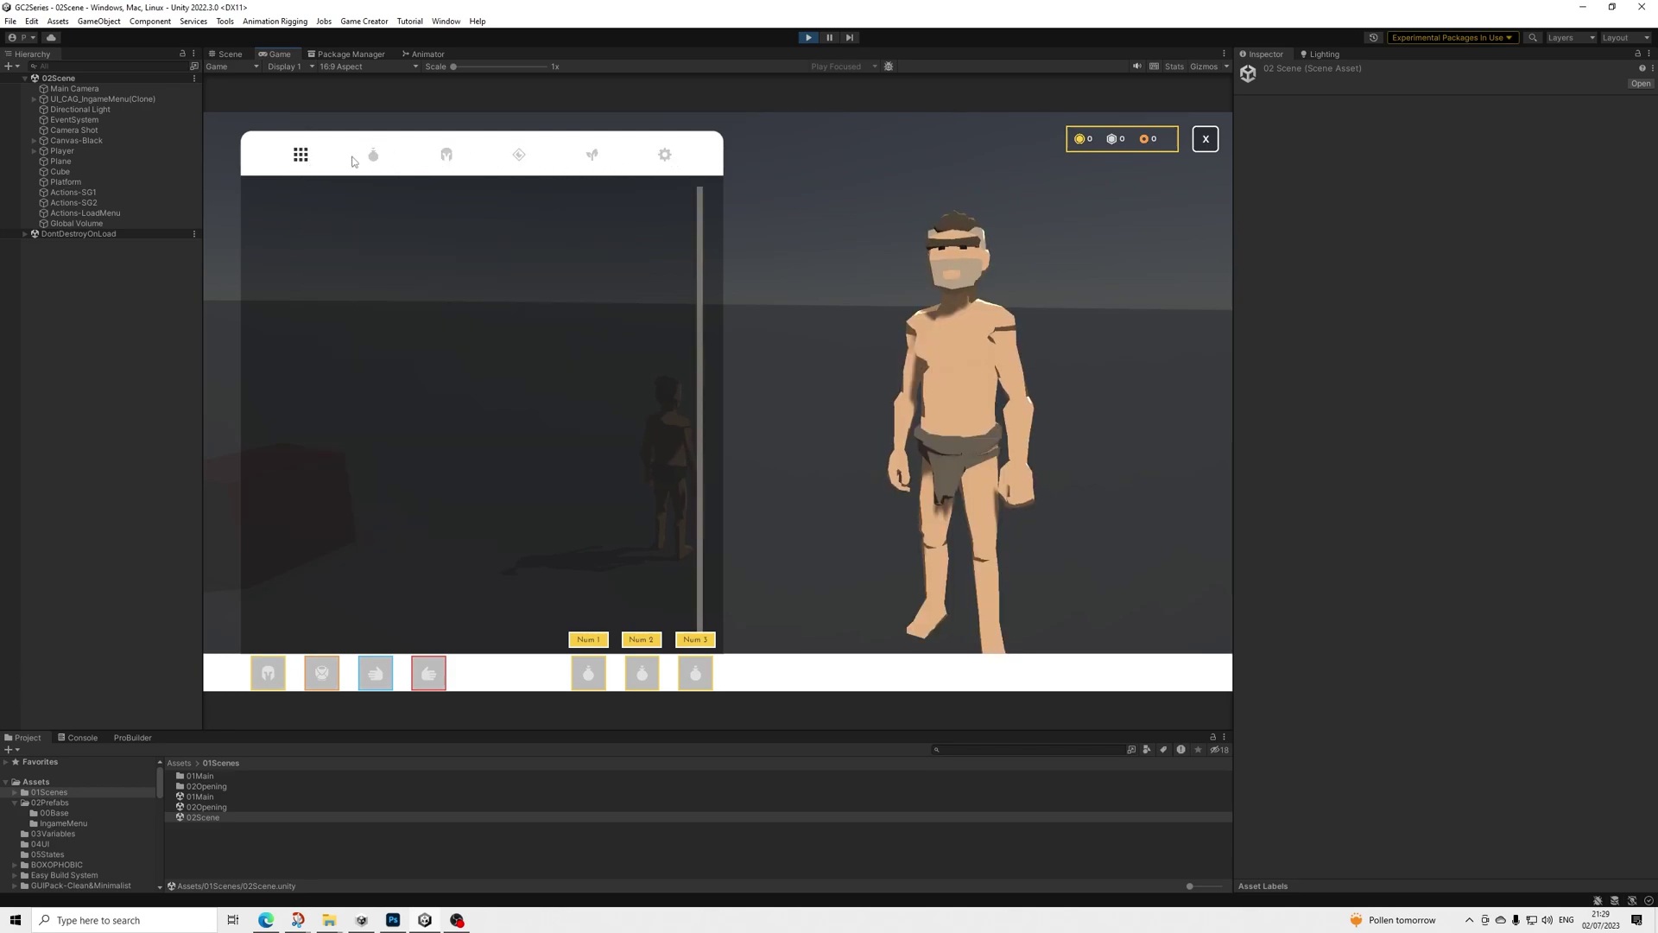
click(374, 159)
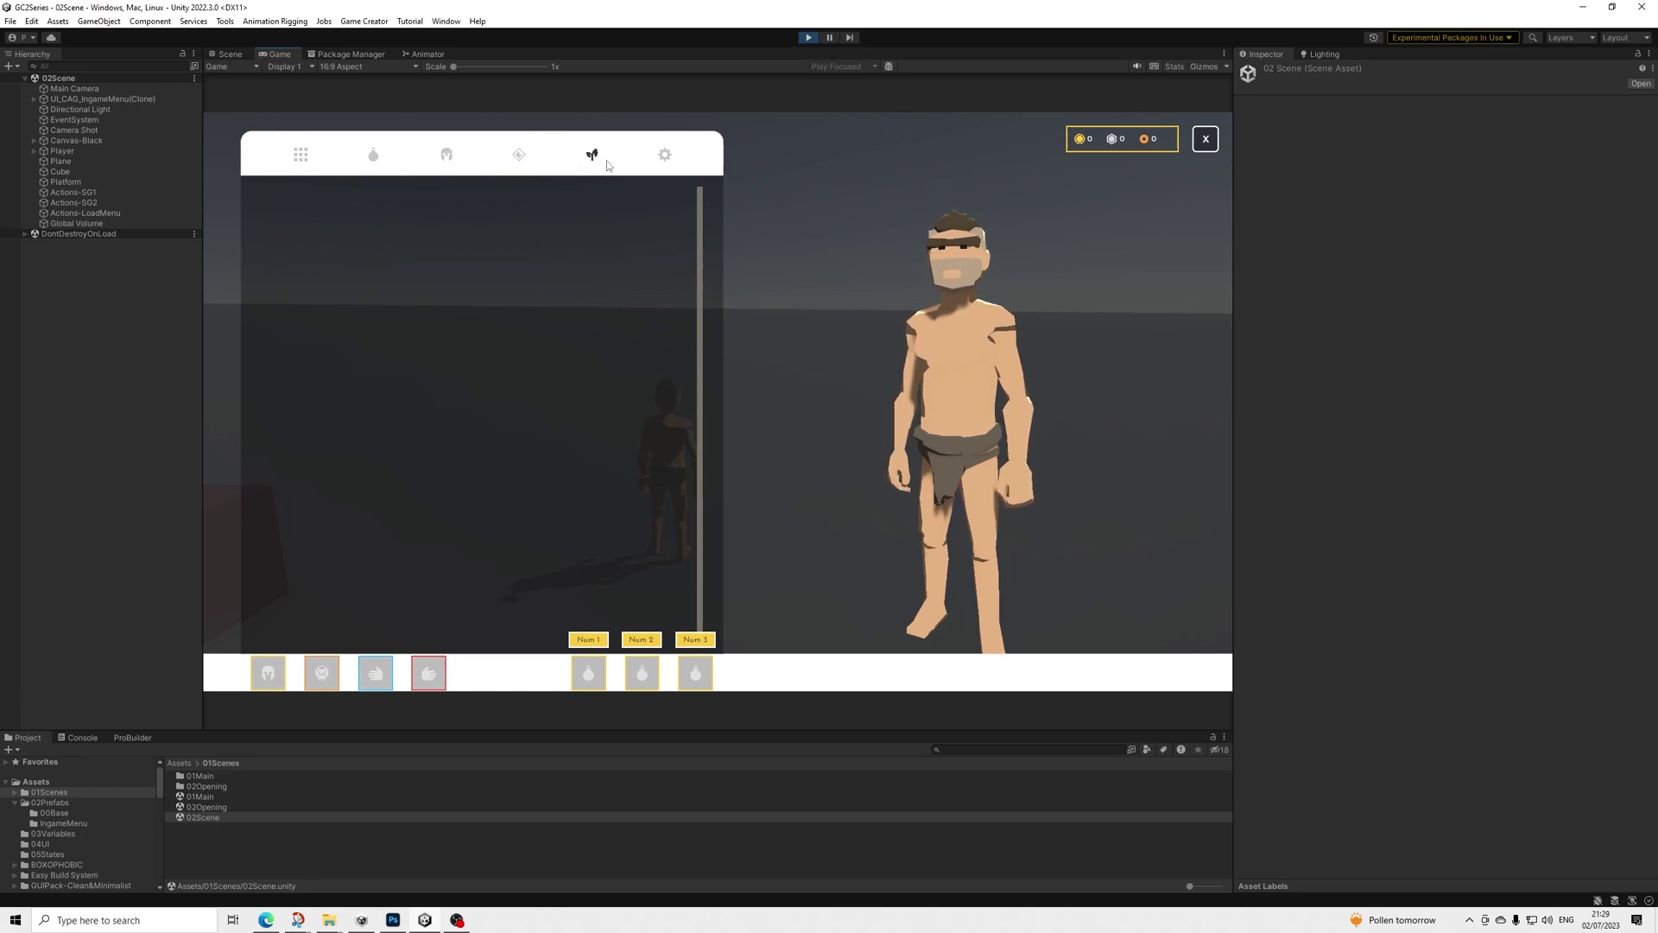
click(298, 157)
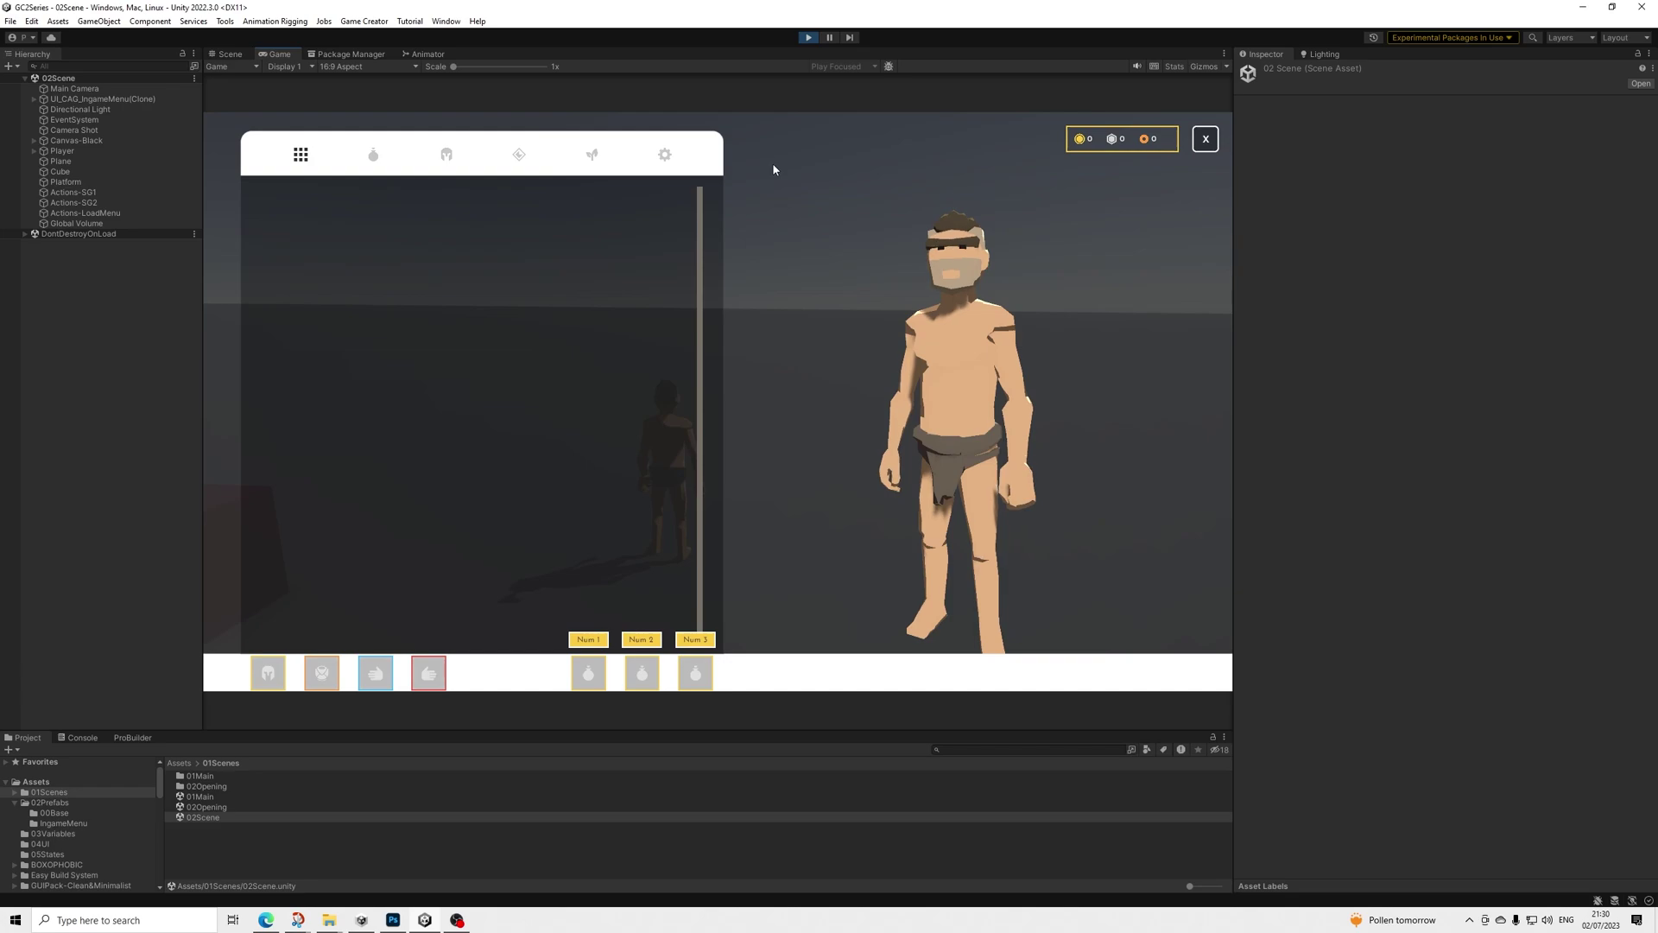
Close and reopen the in-game menu, and examine the Save Game, Load Game and Options screens on its settings page
click(1207, 141)
right_drag(267, 148, 402, 175)
key(Escape)
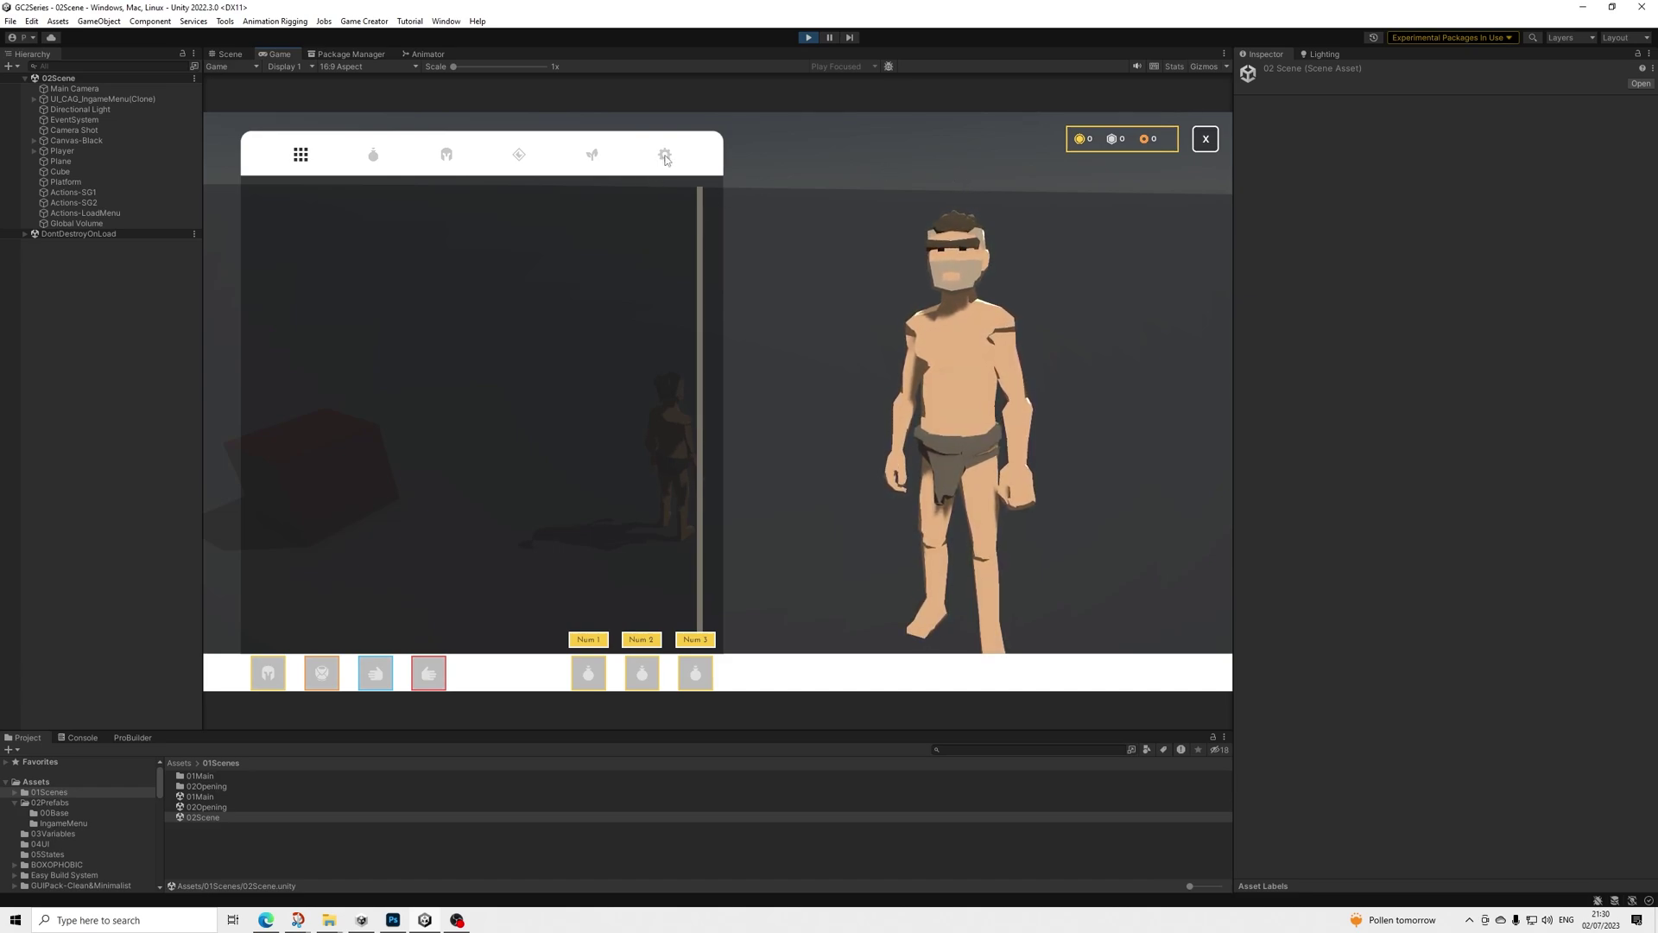
click(665, 156)
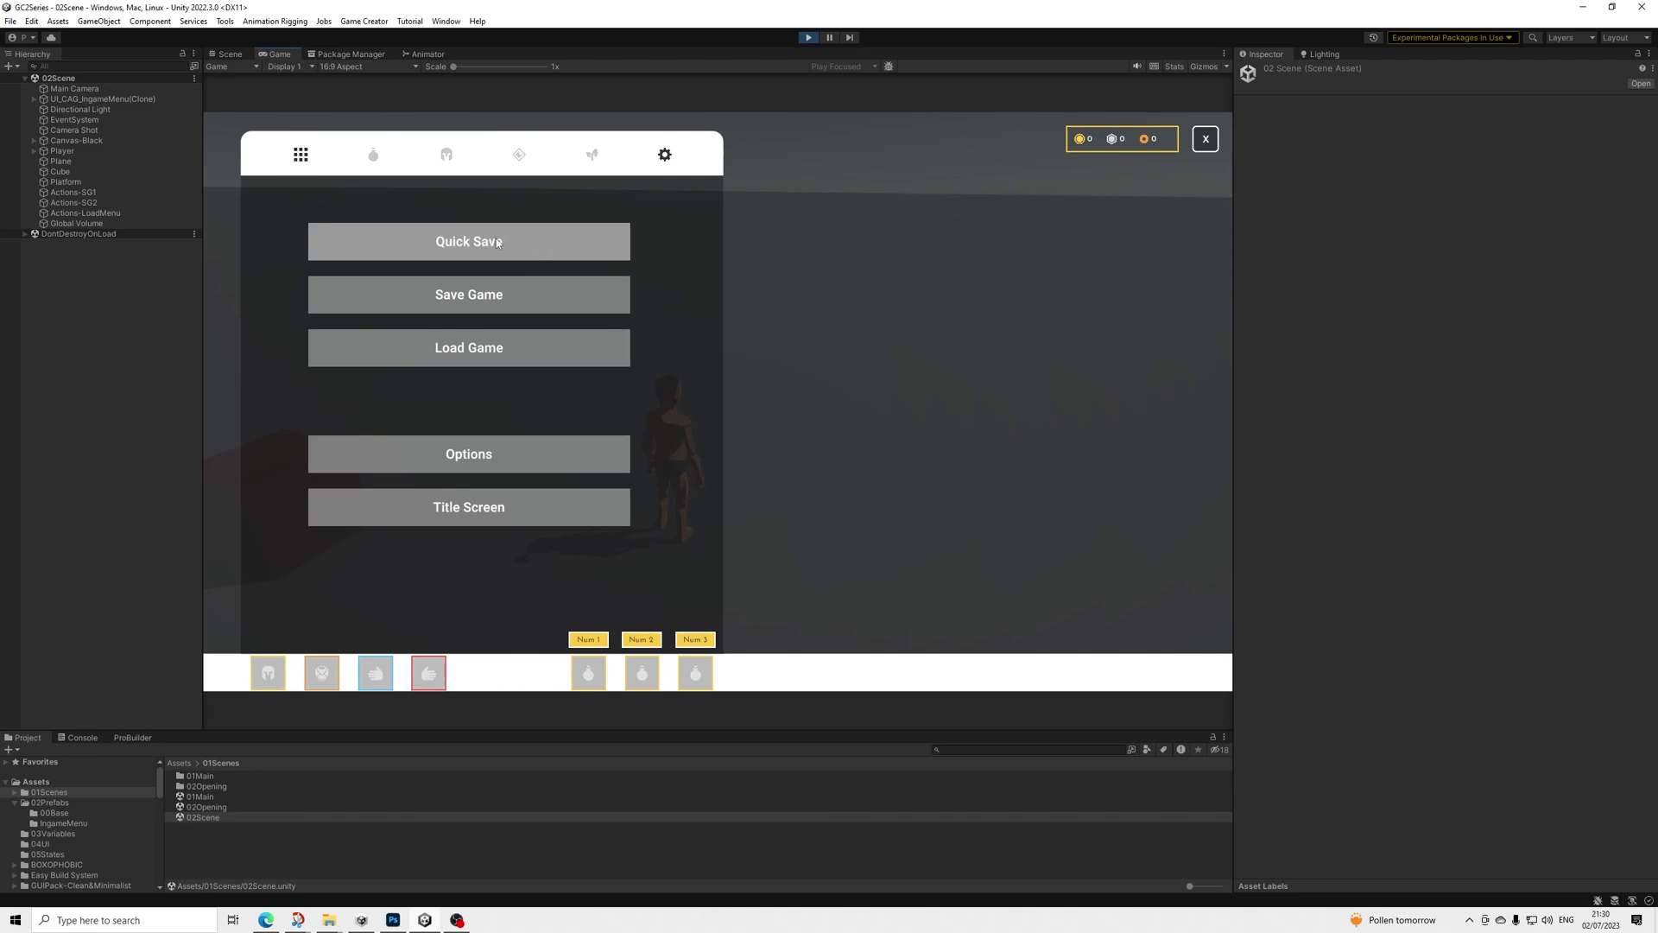
click(481, 295)
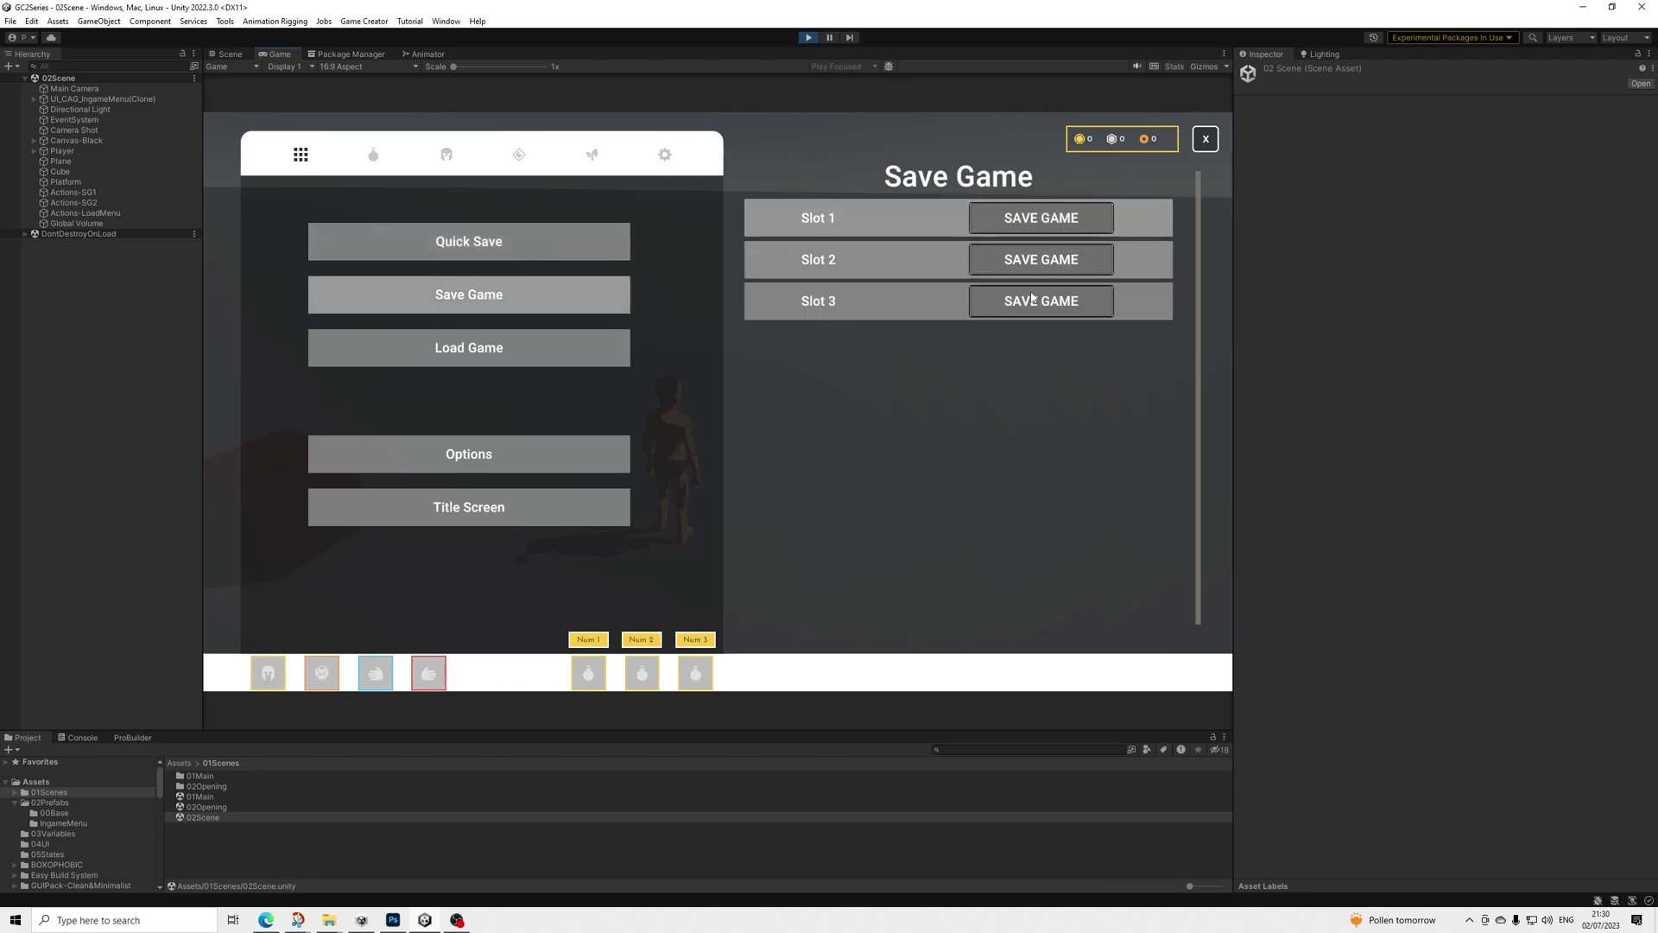
click(482, 347)
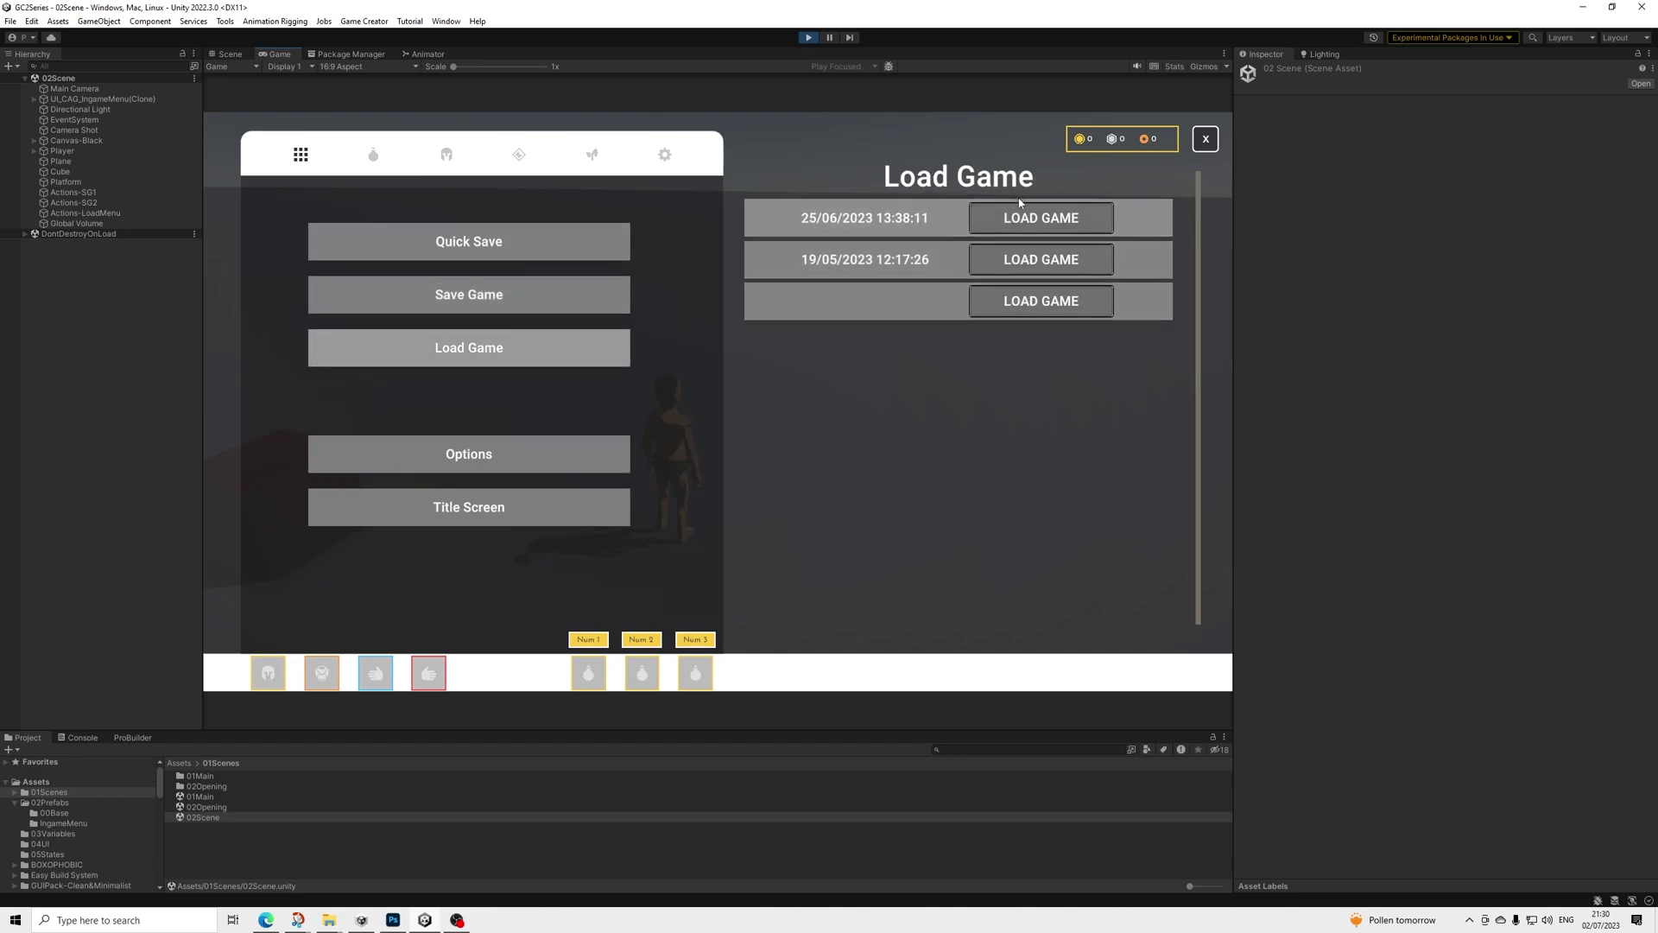
click(470, 455)
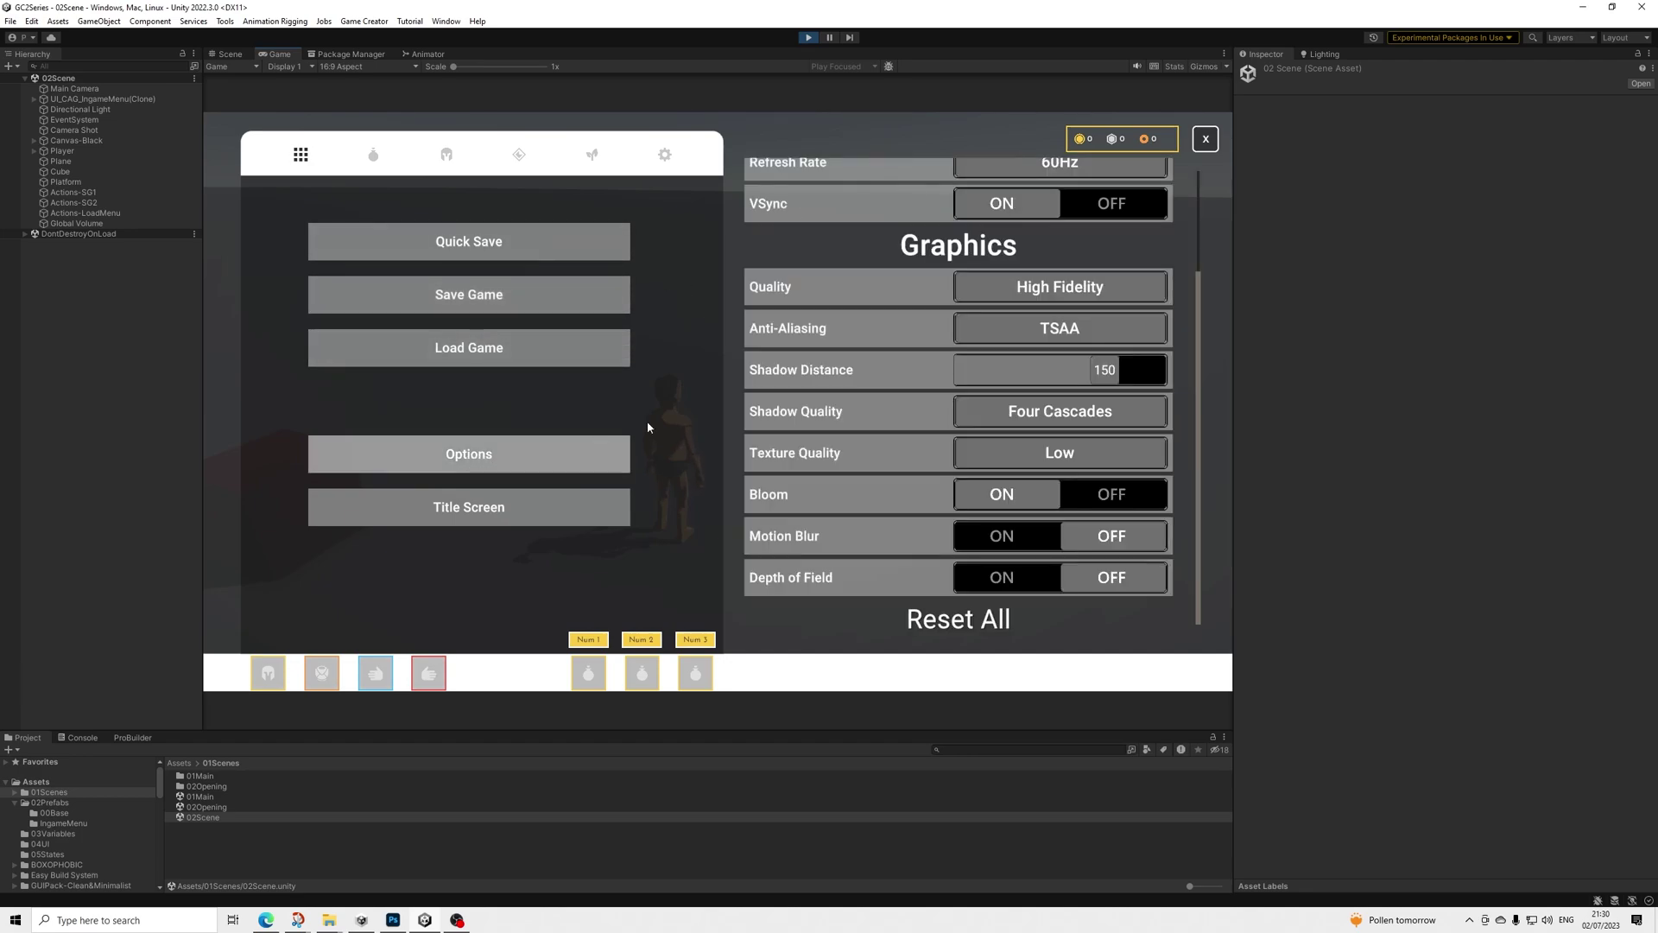
drag(1194, 306, 1199, 156)
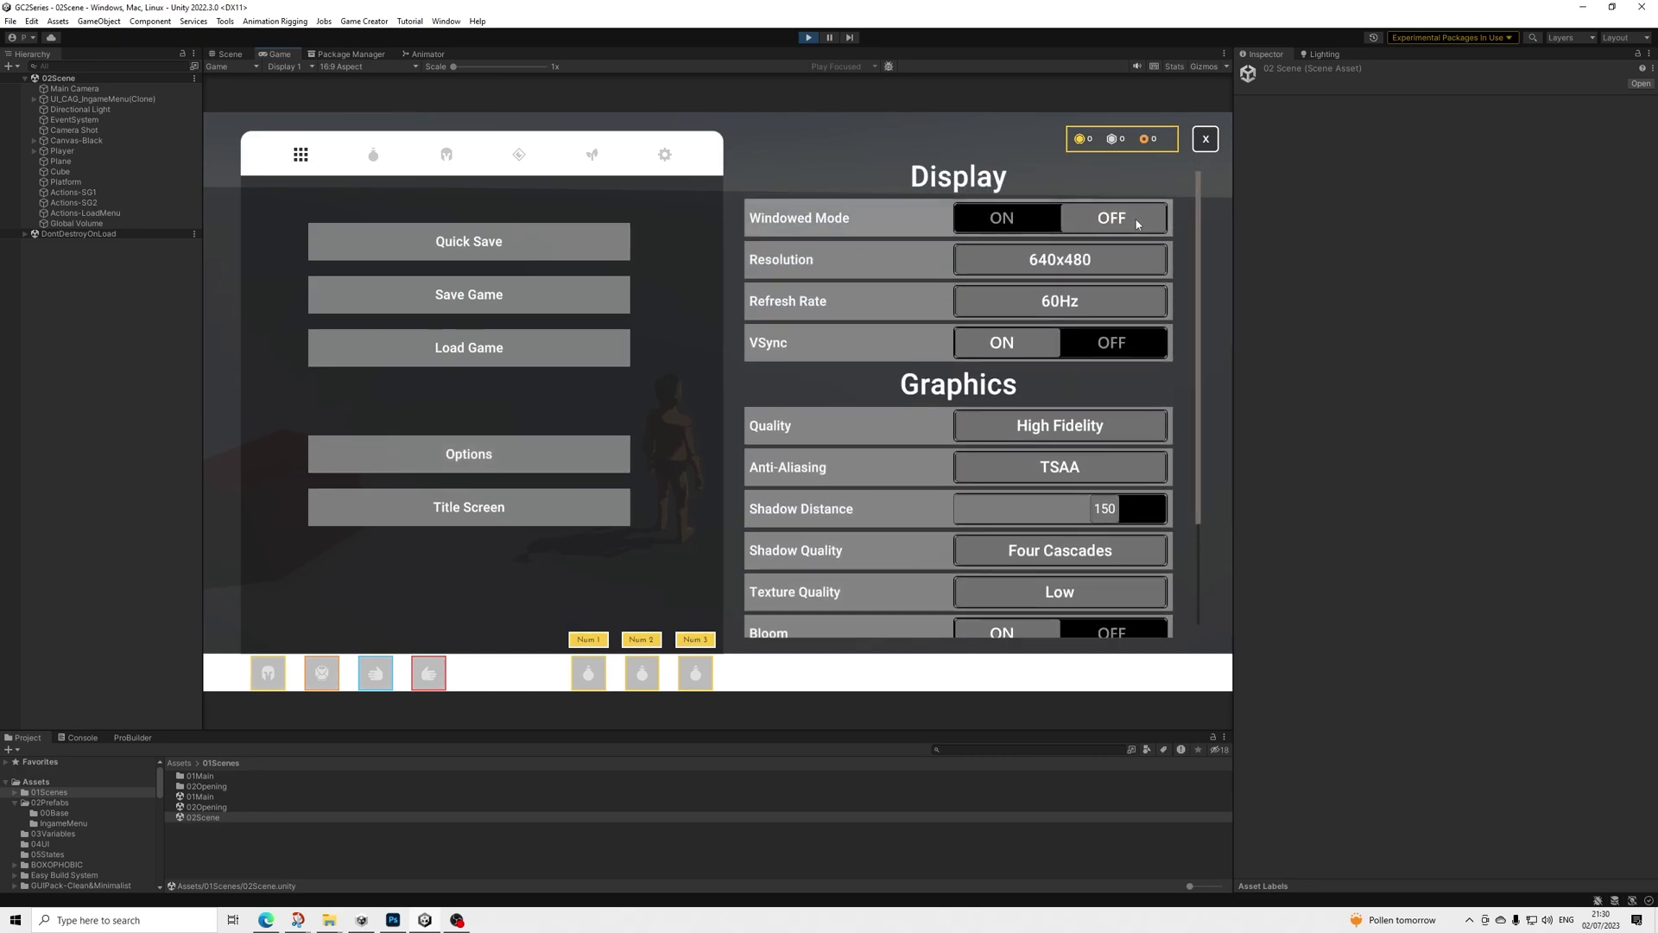
click(481, 518)
click(612, 490)
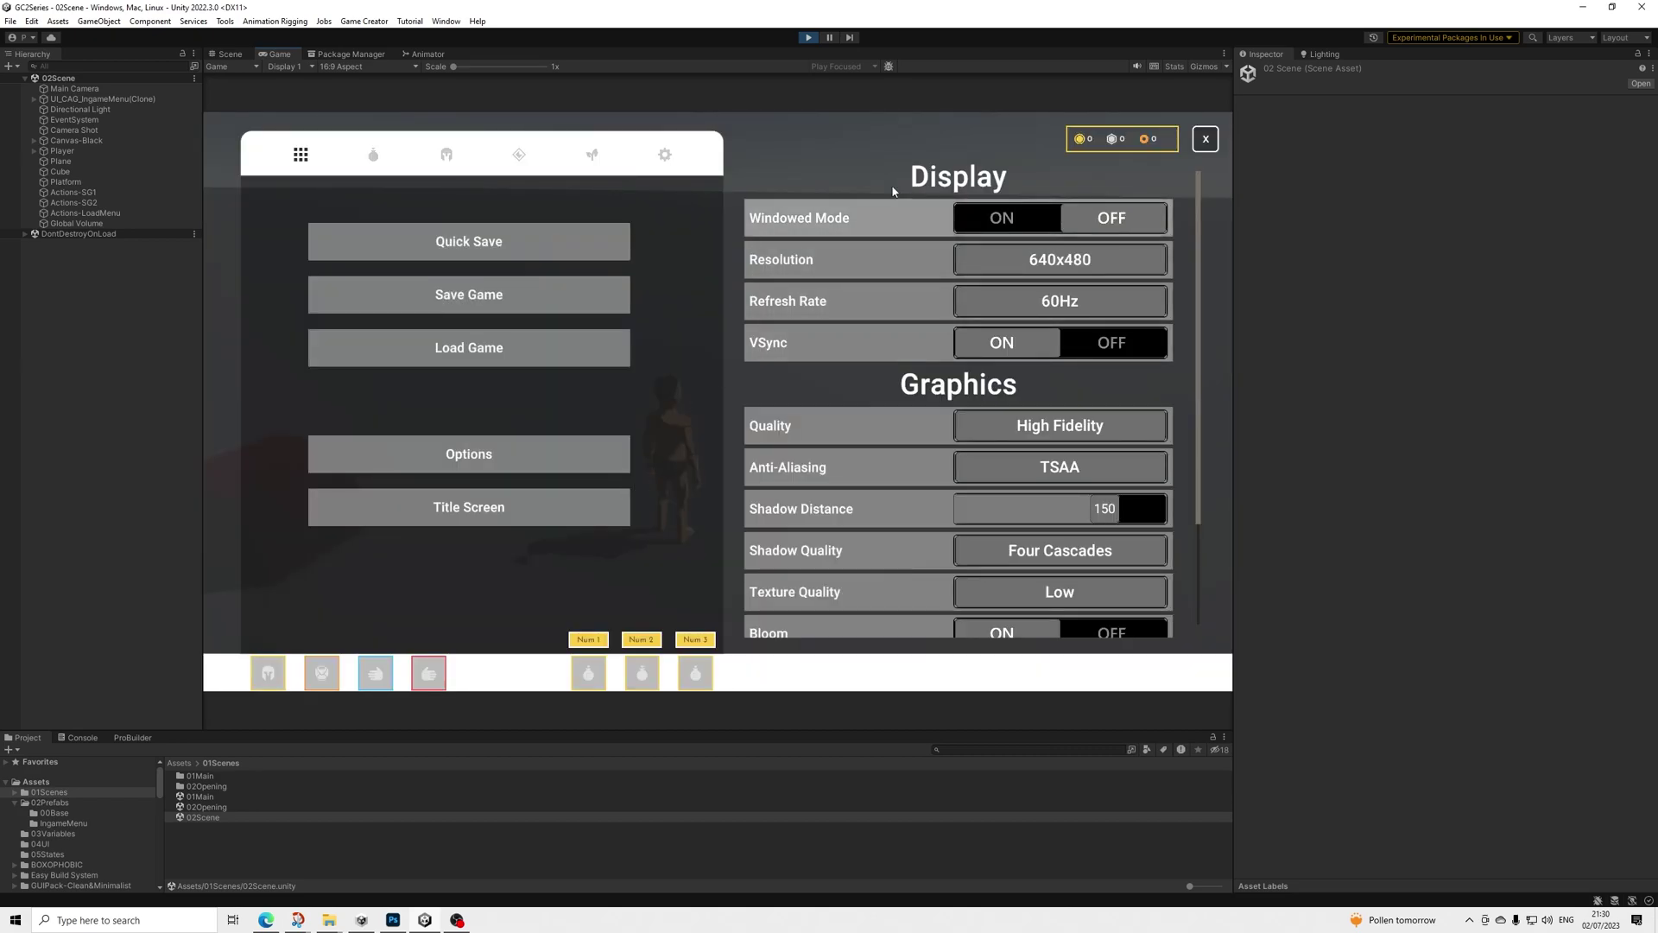
Return to the inventory pages, close the in-game menu and stop the play test
click(442, 157)
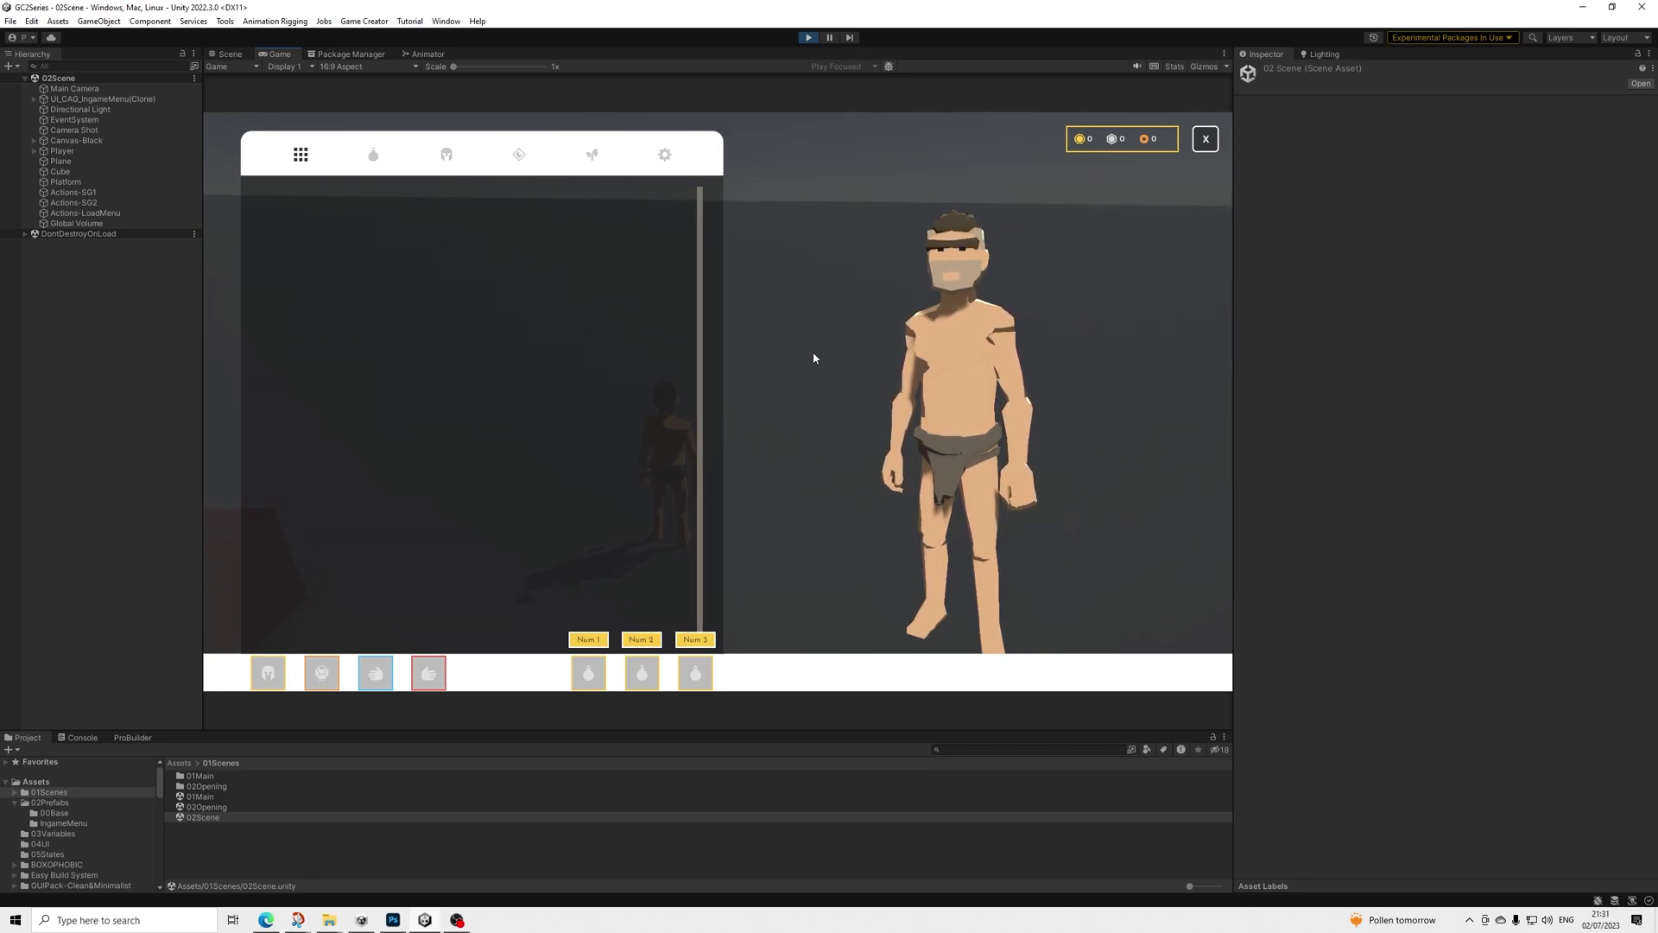
click(1205, 140)
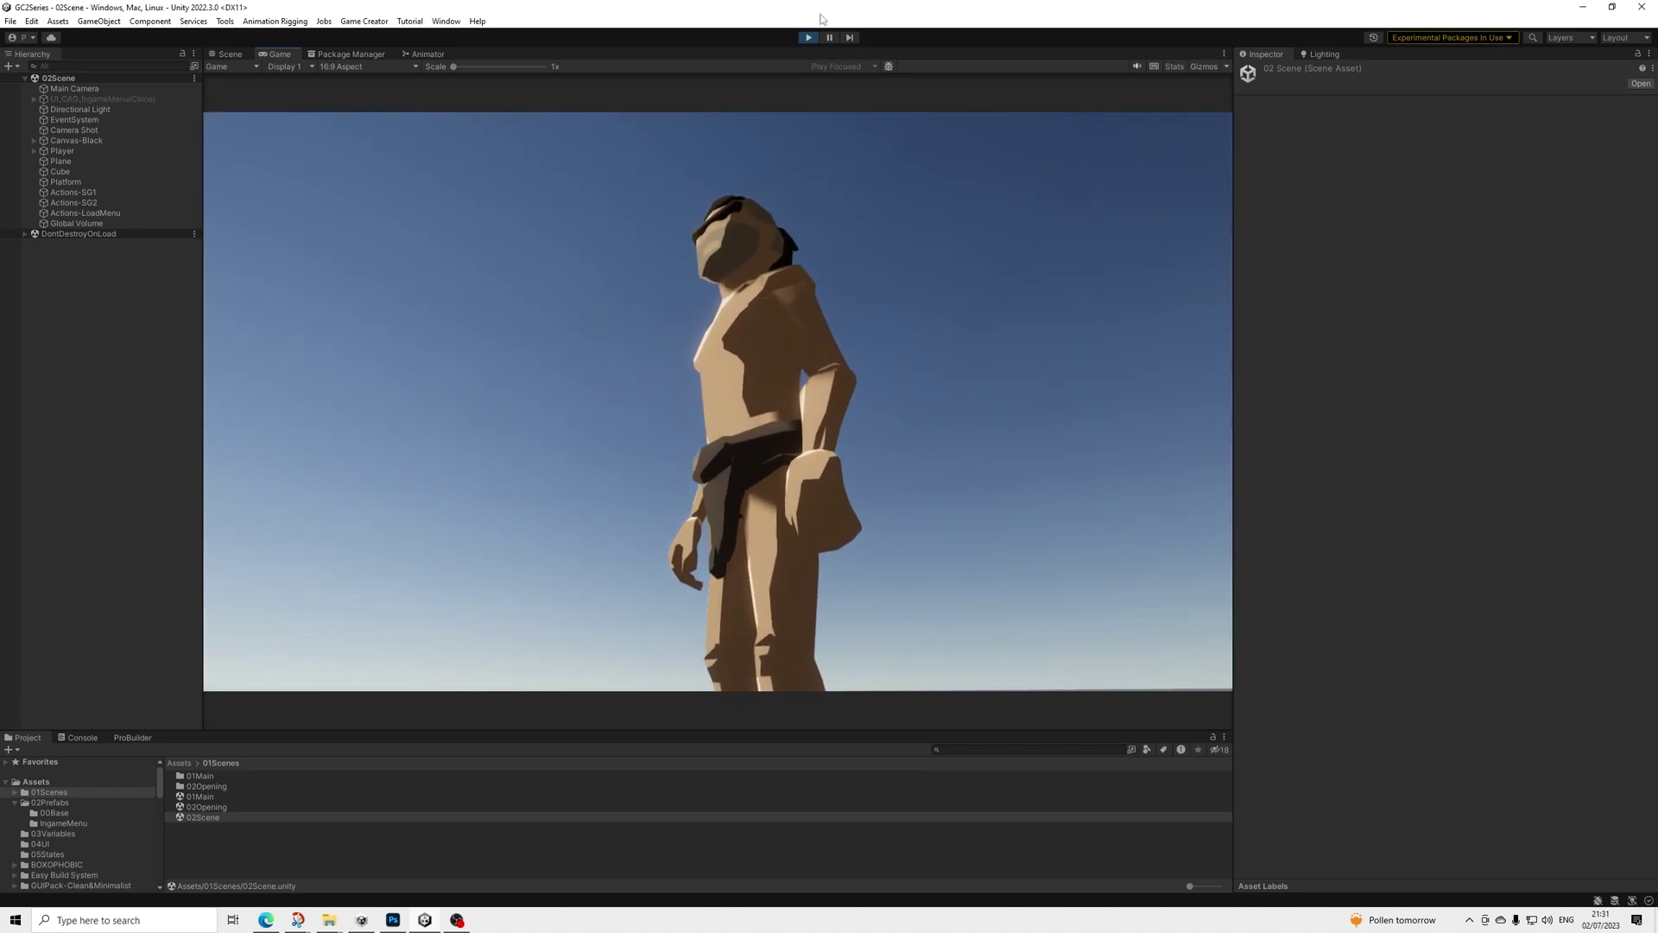
click(807, 38)
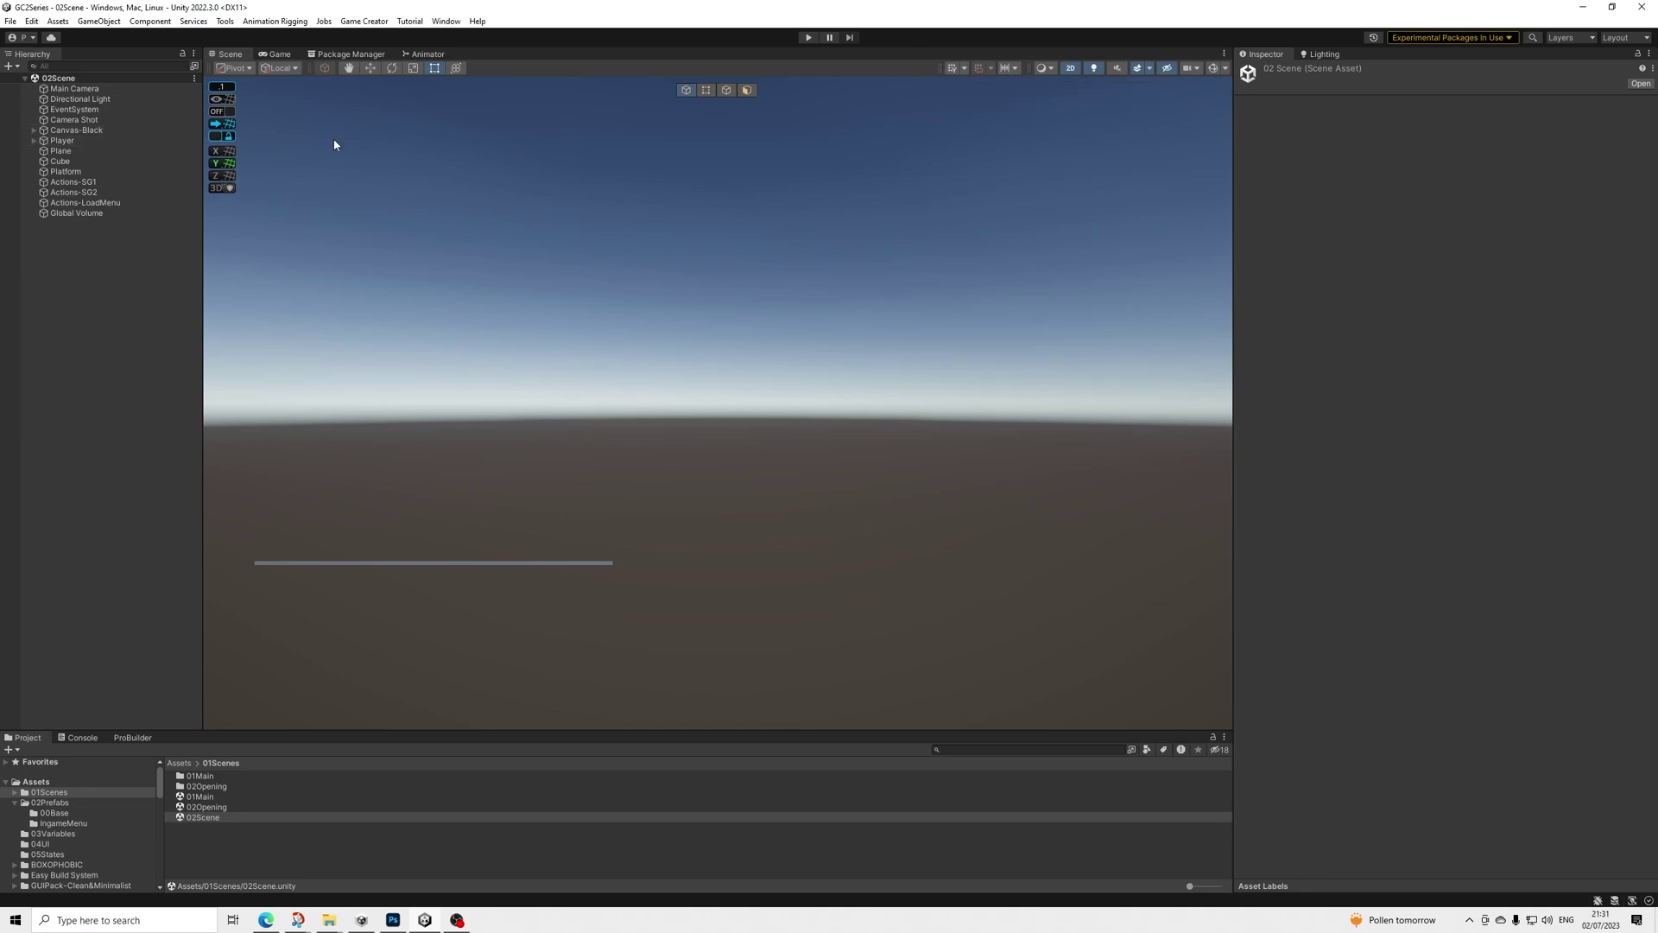
Select the Player object and collapse its Character component to expose the Bag and Remember components
click(80, 142)
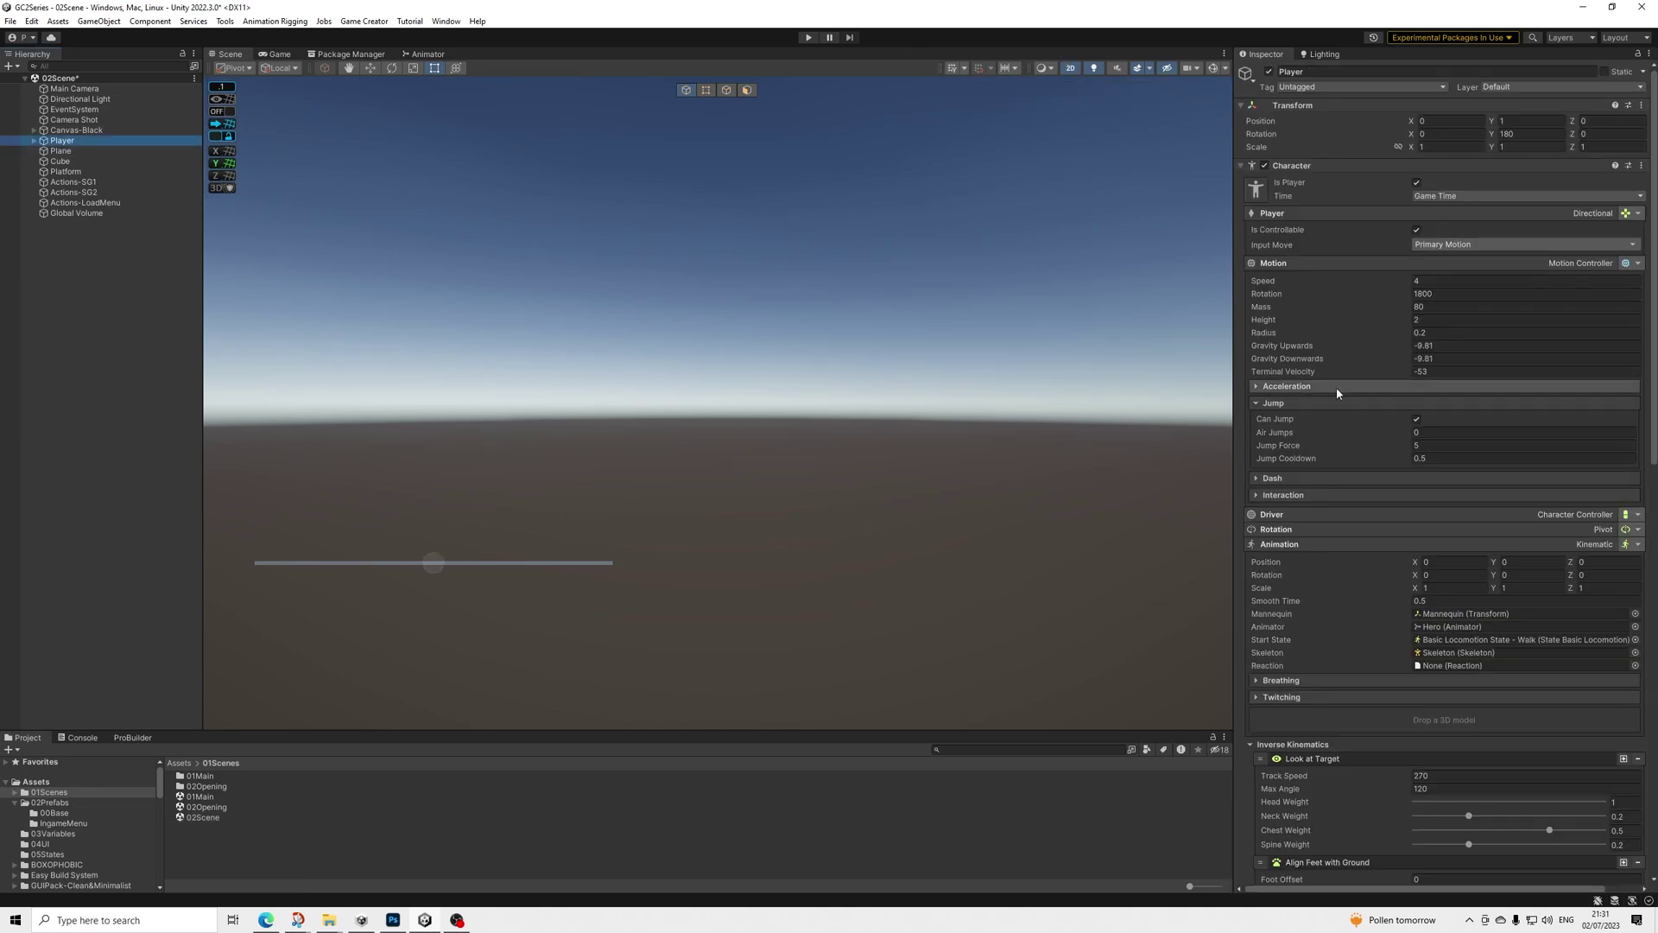
scroll(1443, 510, down, 10)
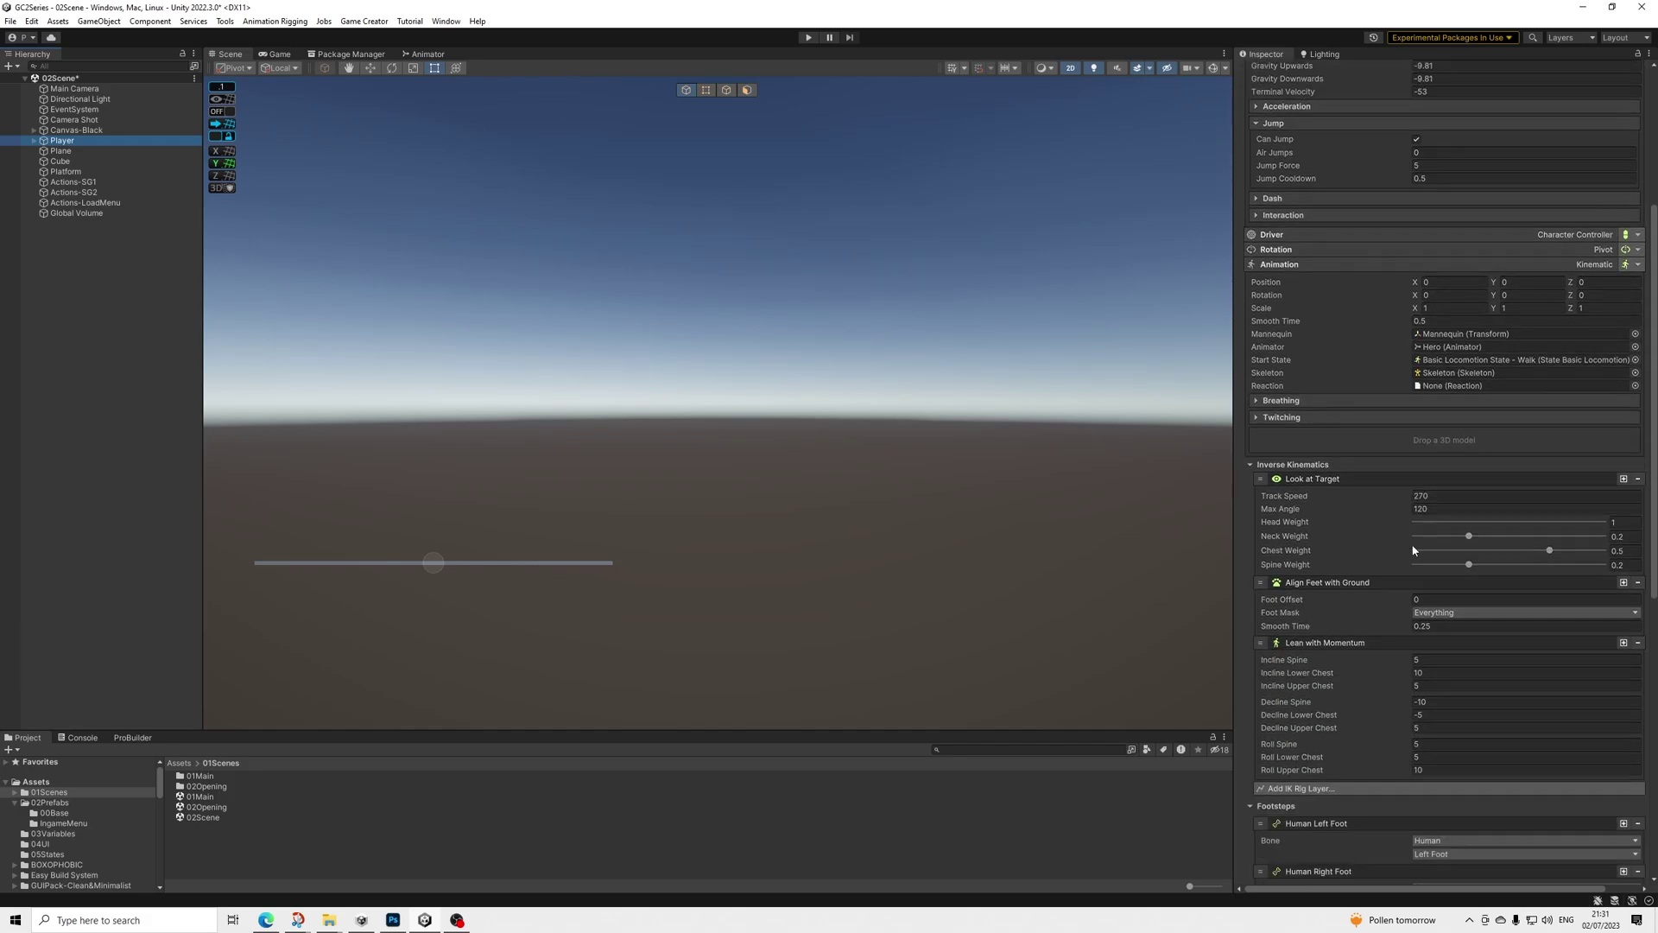
scroll(1327, 259, up, 10)
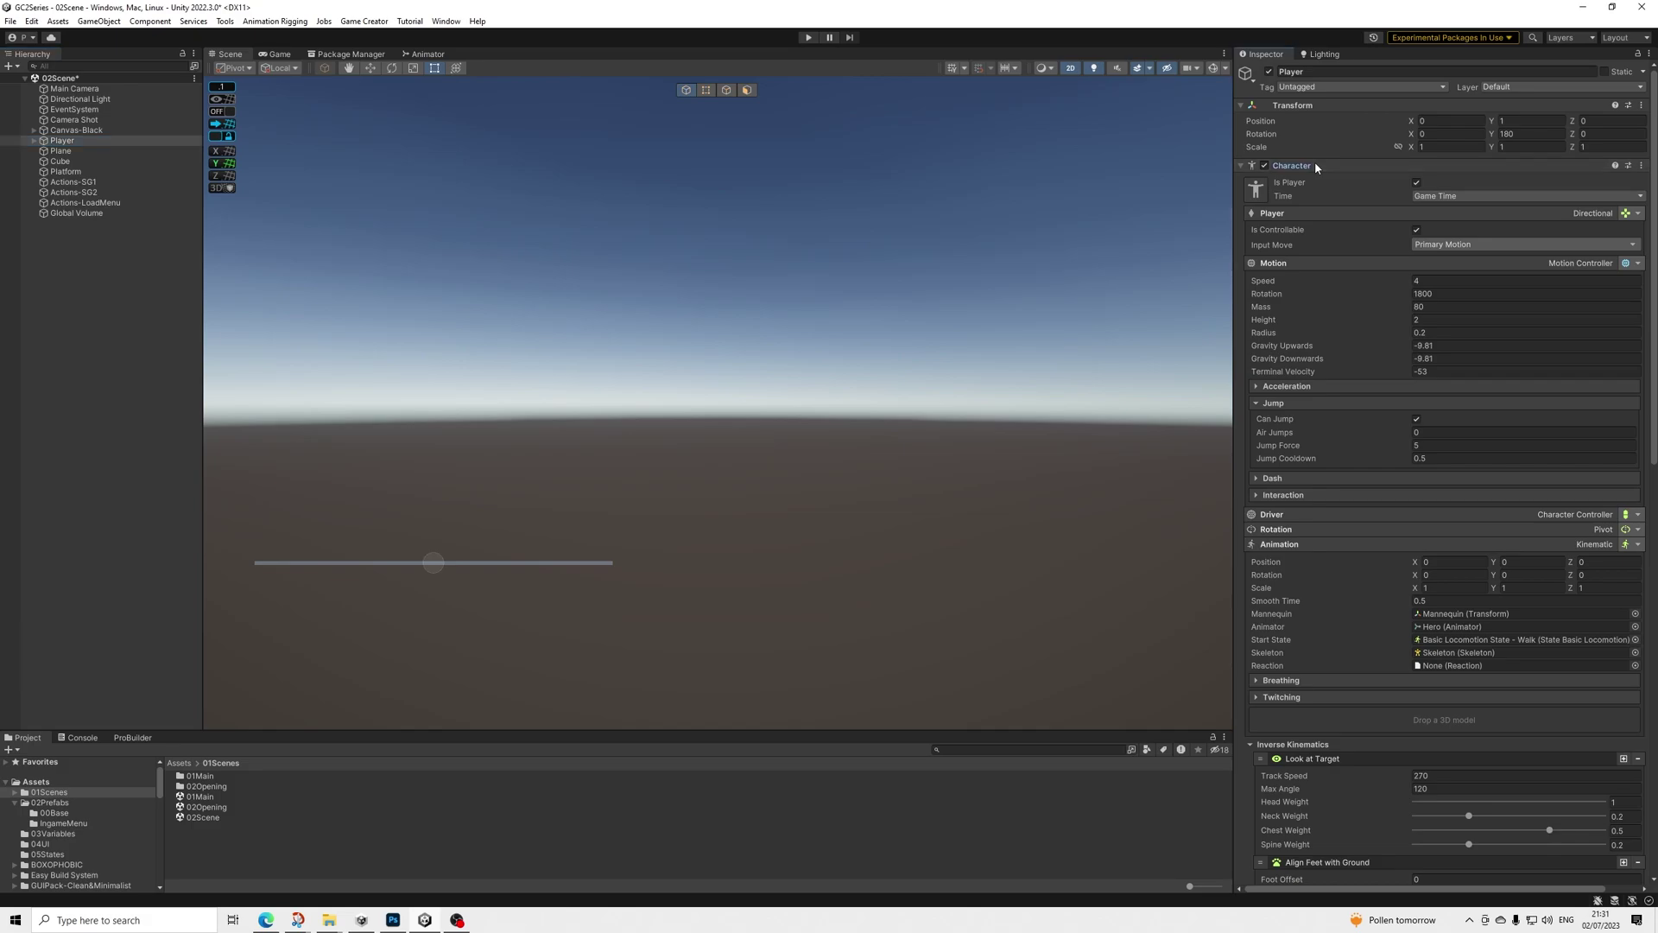
click(1315, 164)
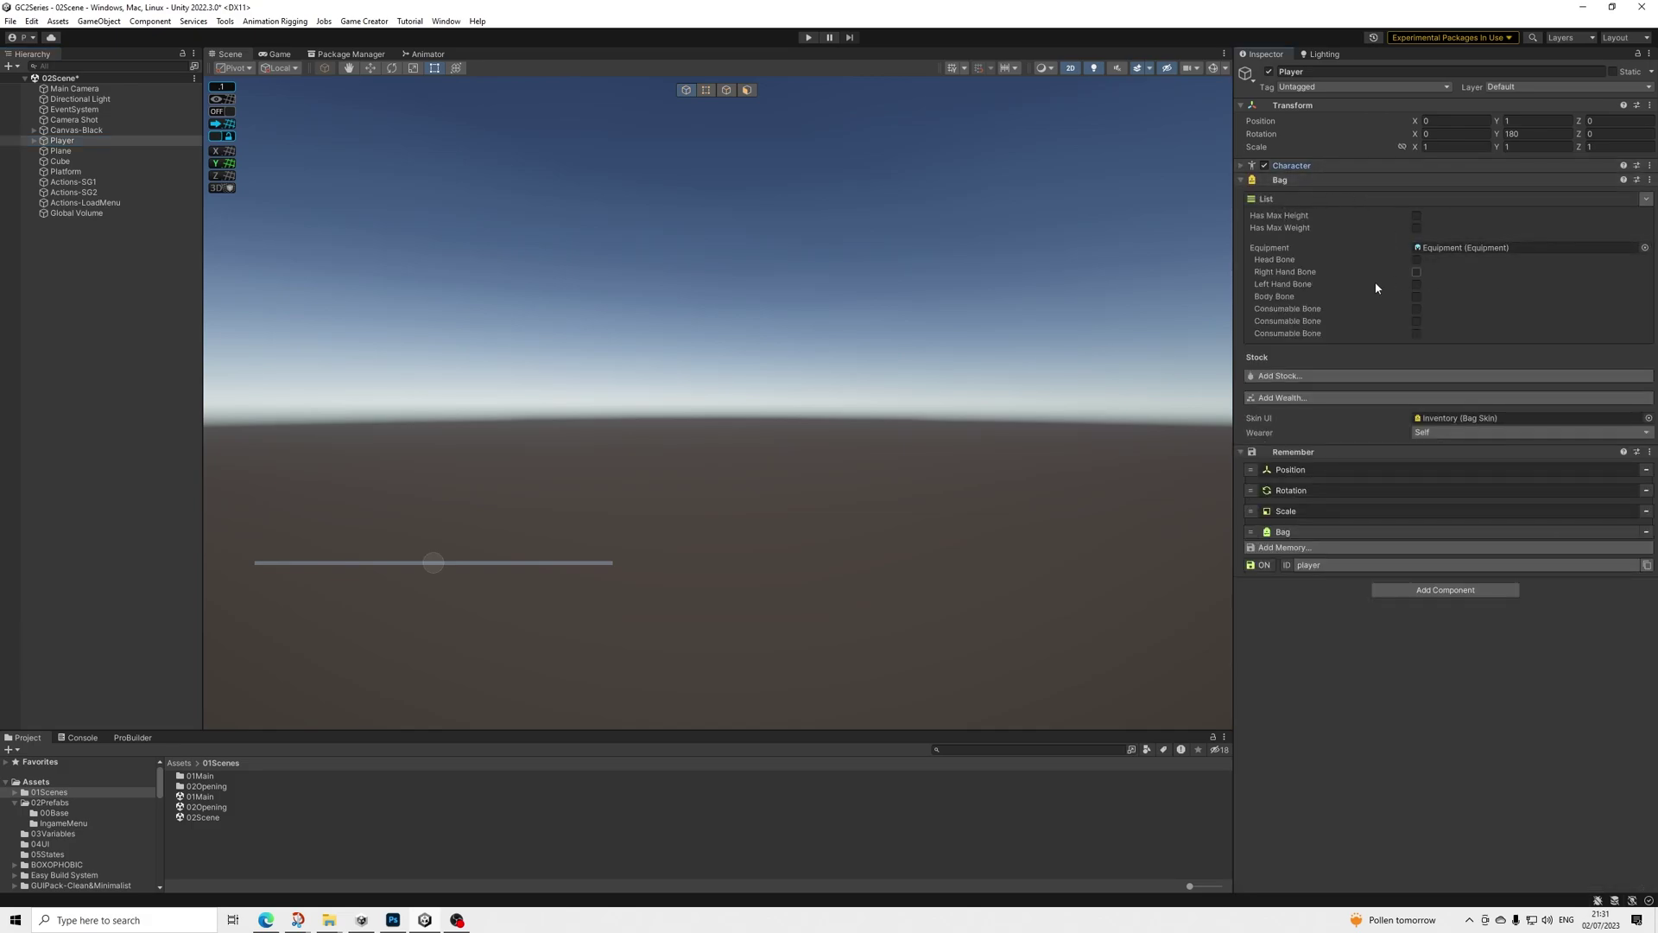
Try to add a Bag component to the Player object
click(1434, 596)
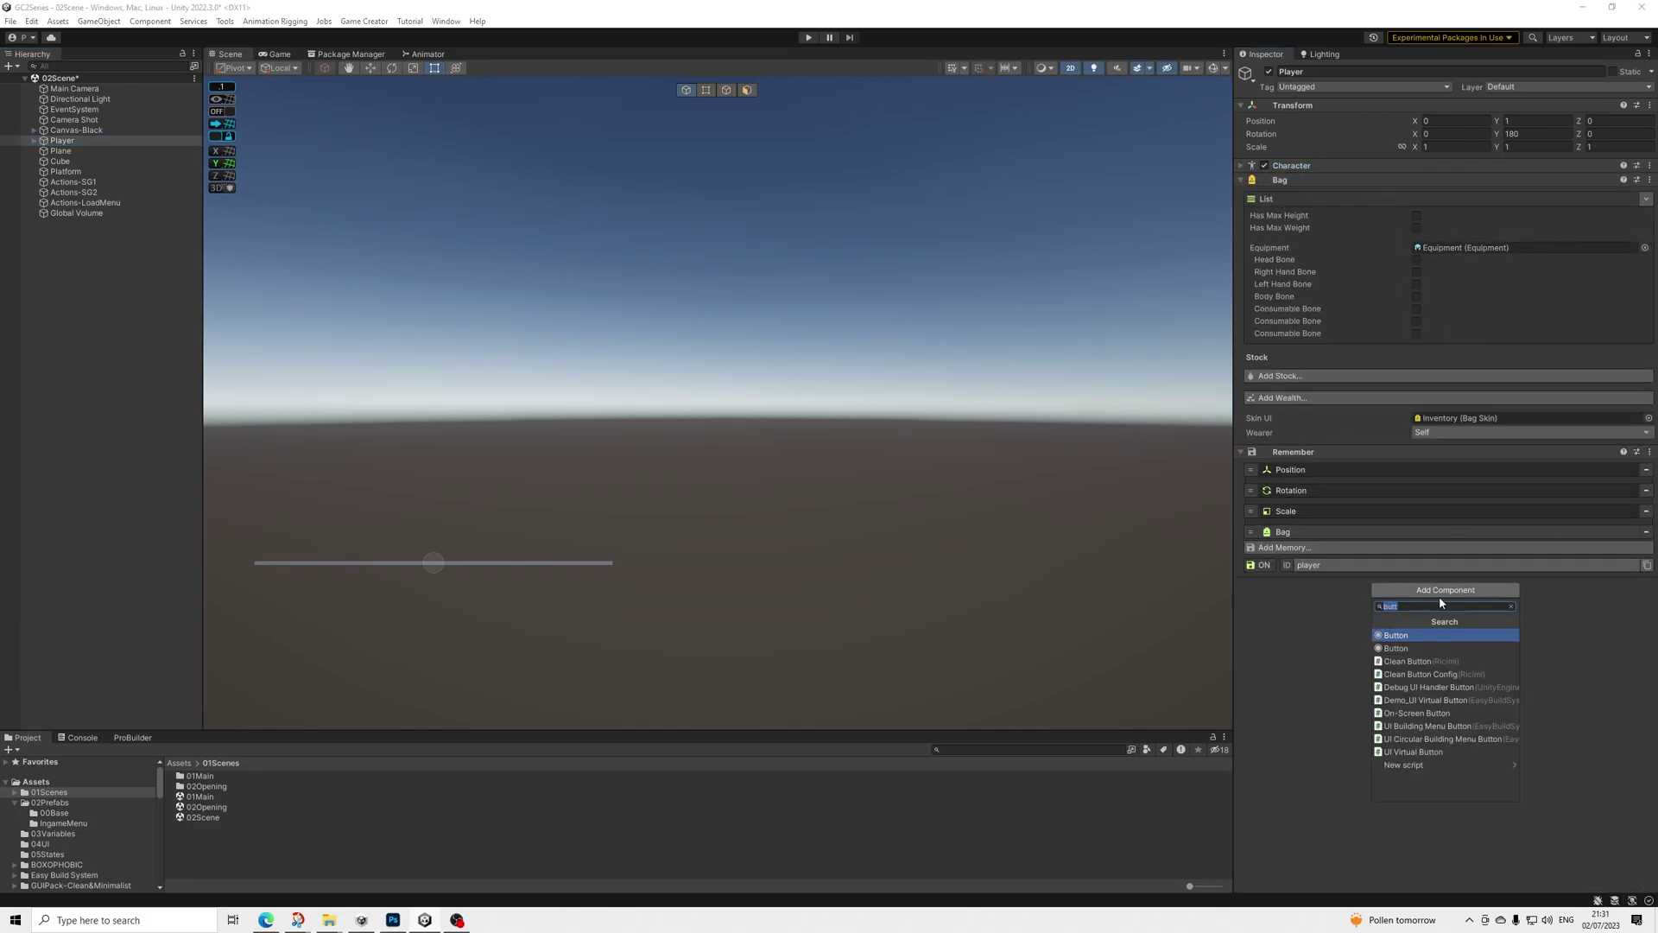
text(bag)
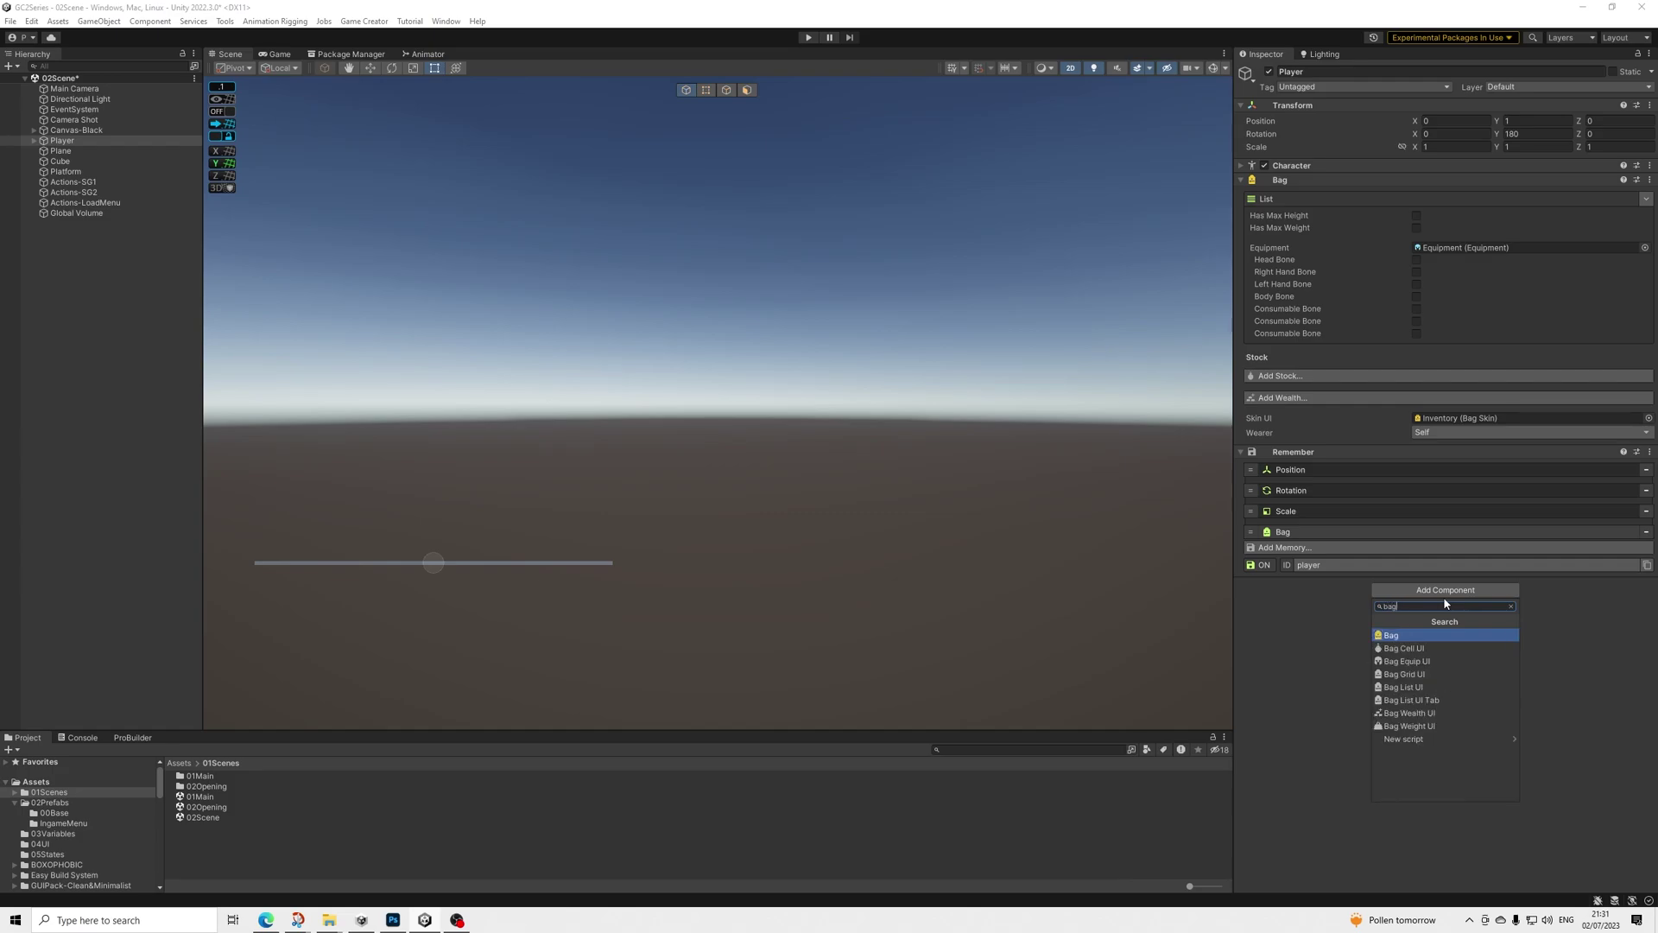
key(Return)
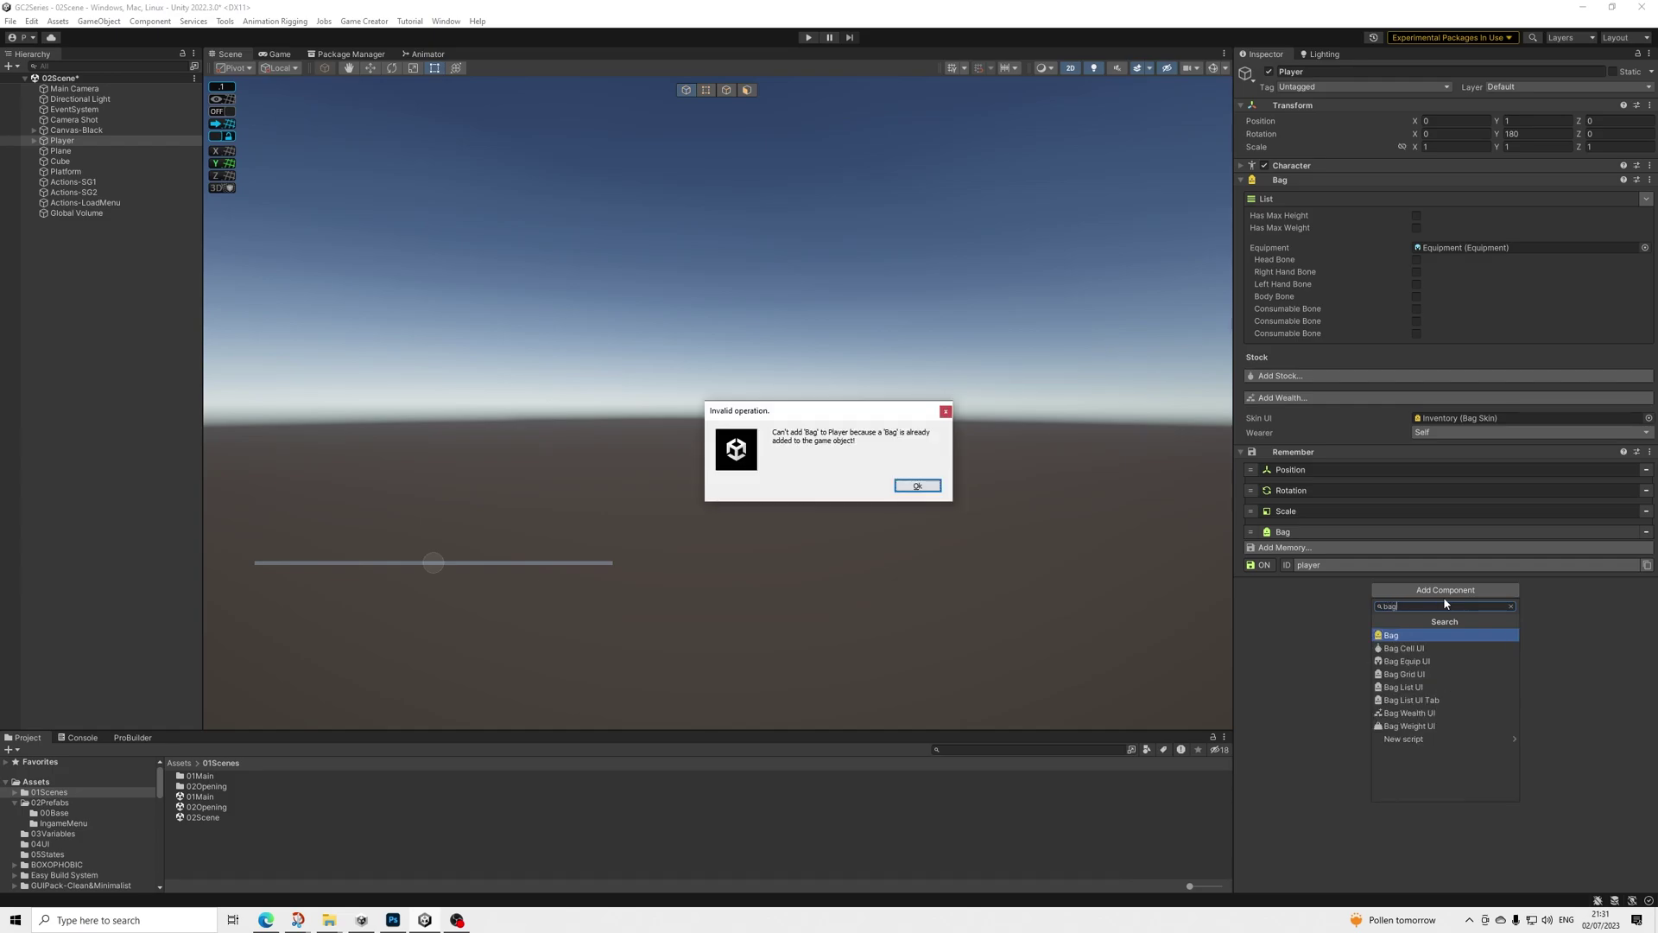
click(924, 485)
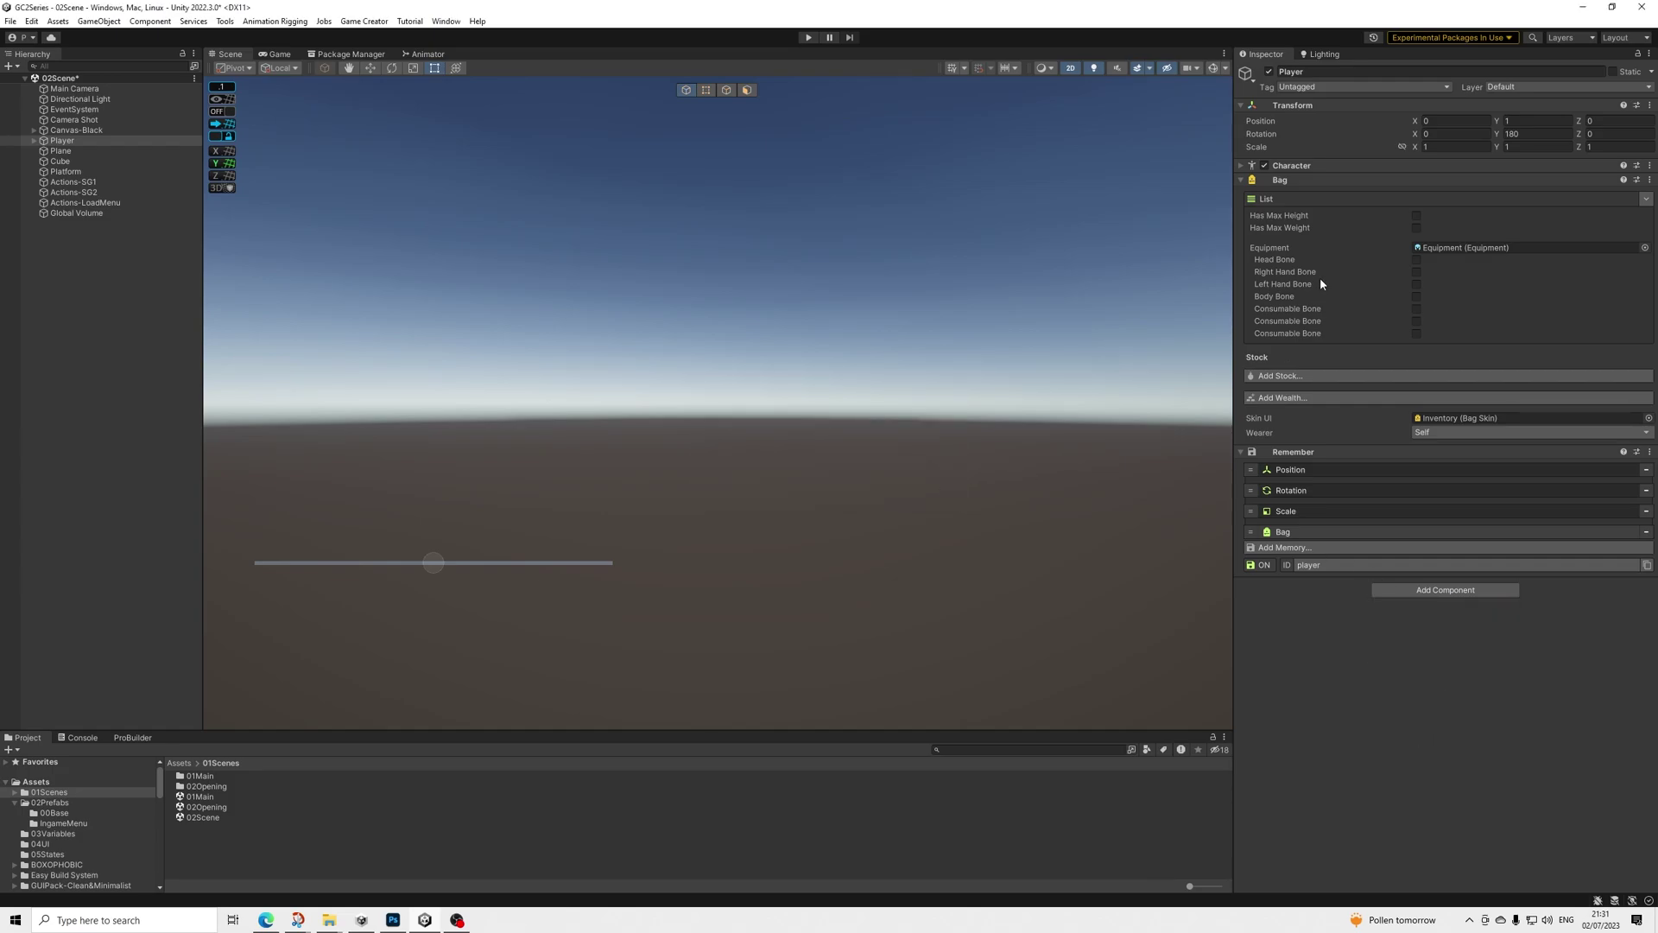
Locate the Bag's Equipment asset in the project and check the Inventory memory types offered for the Remember component
click(1455, 249)
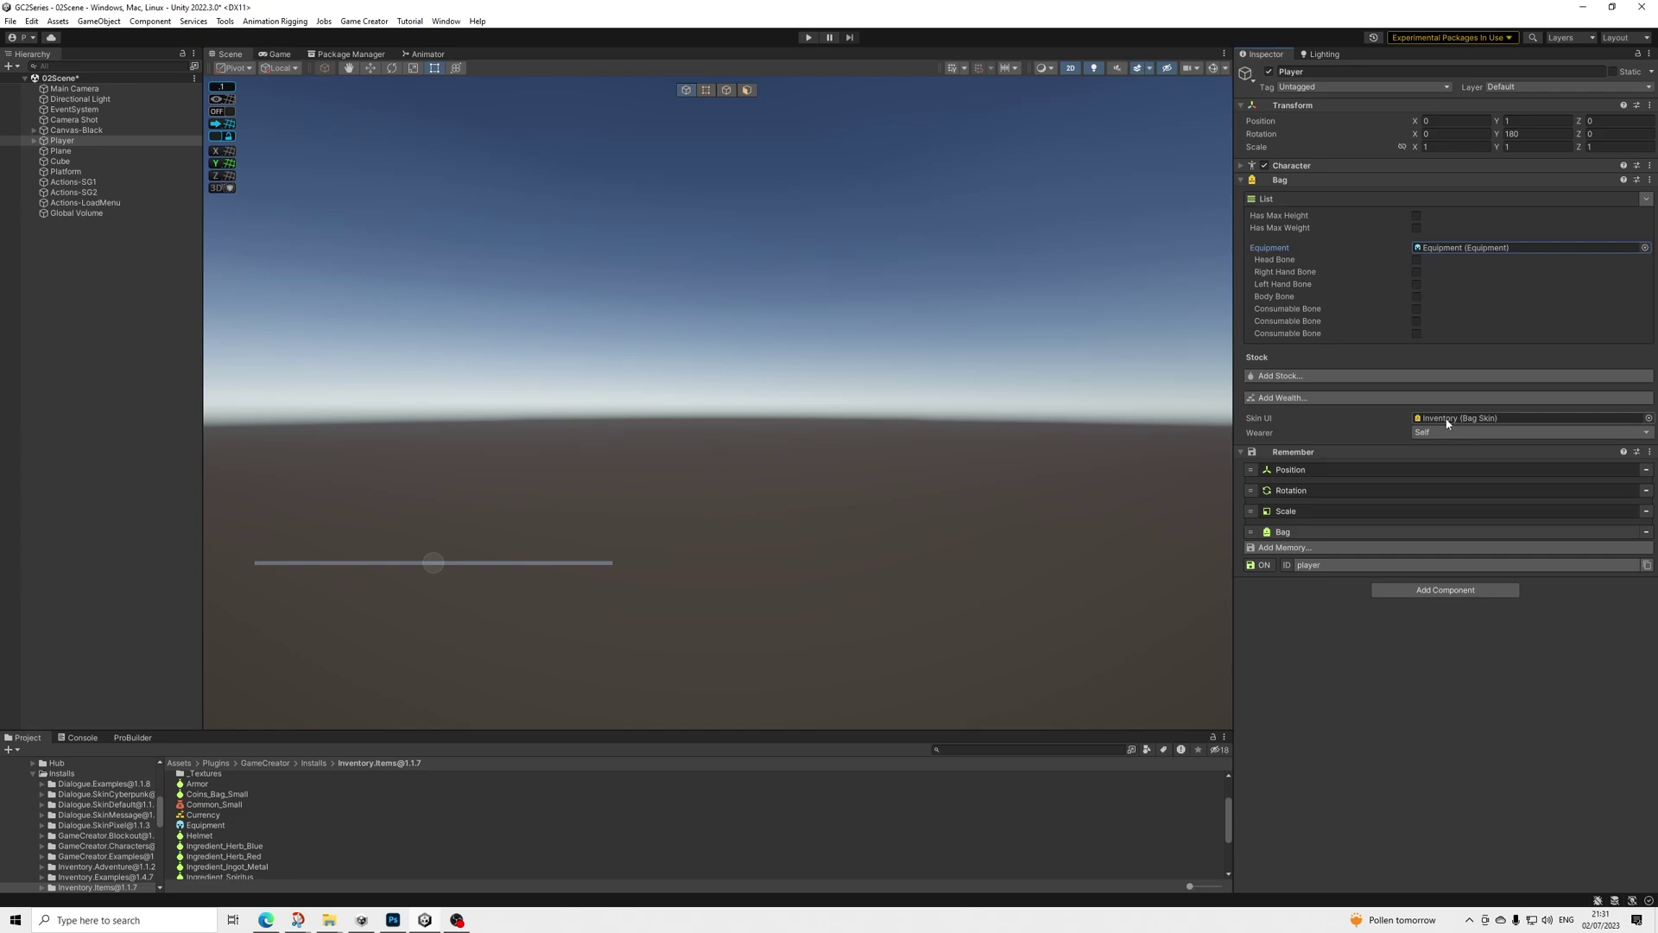
click(1287, 547)
click(1278, 631)
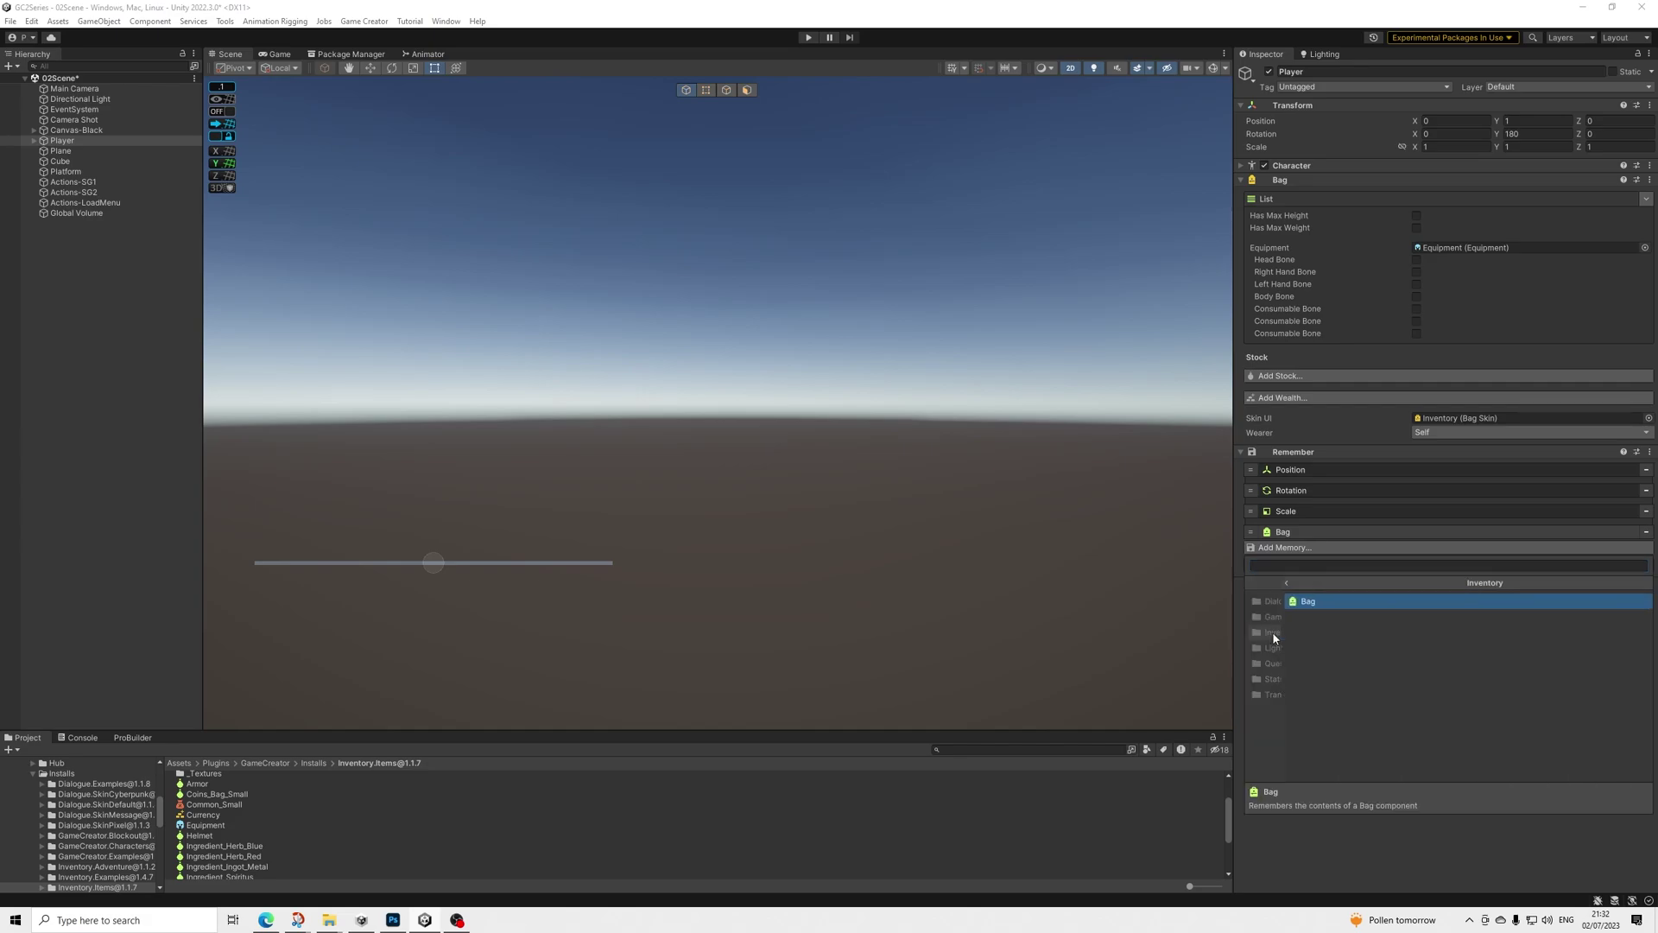
click(1266, 581)
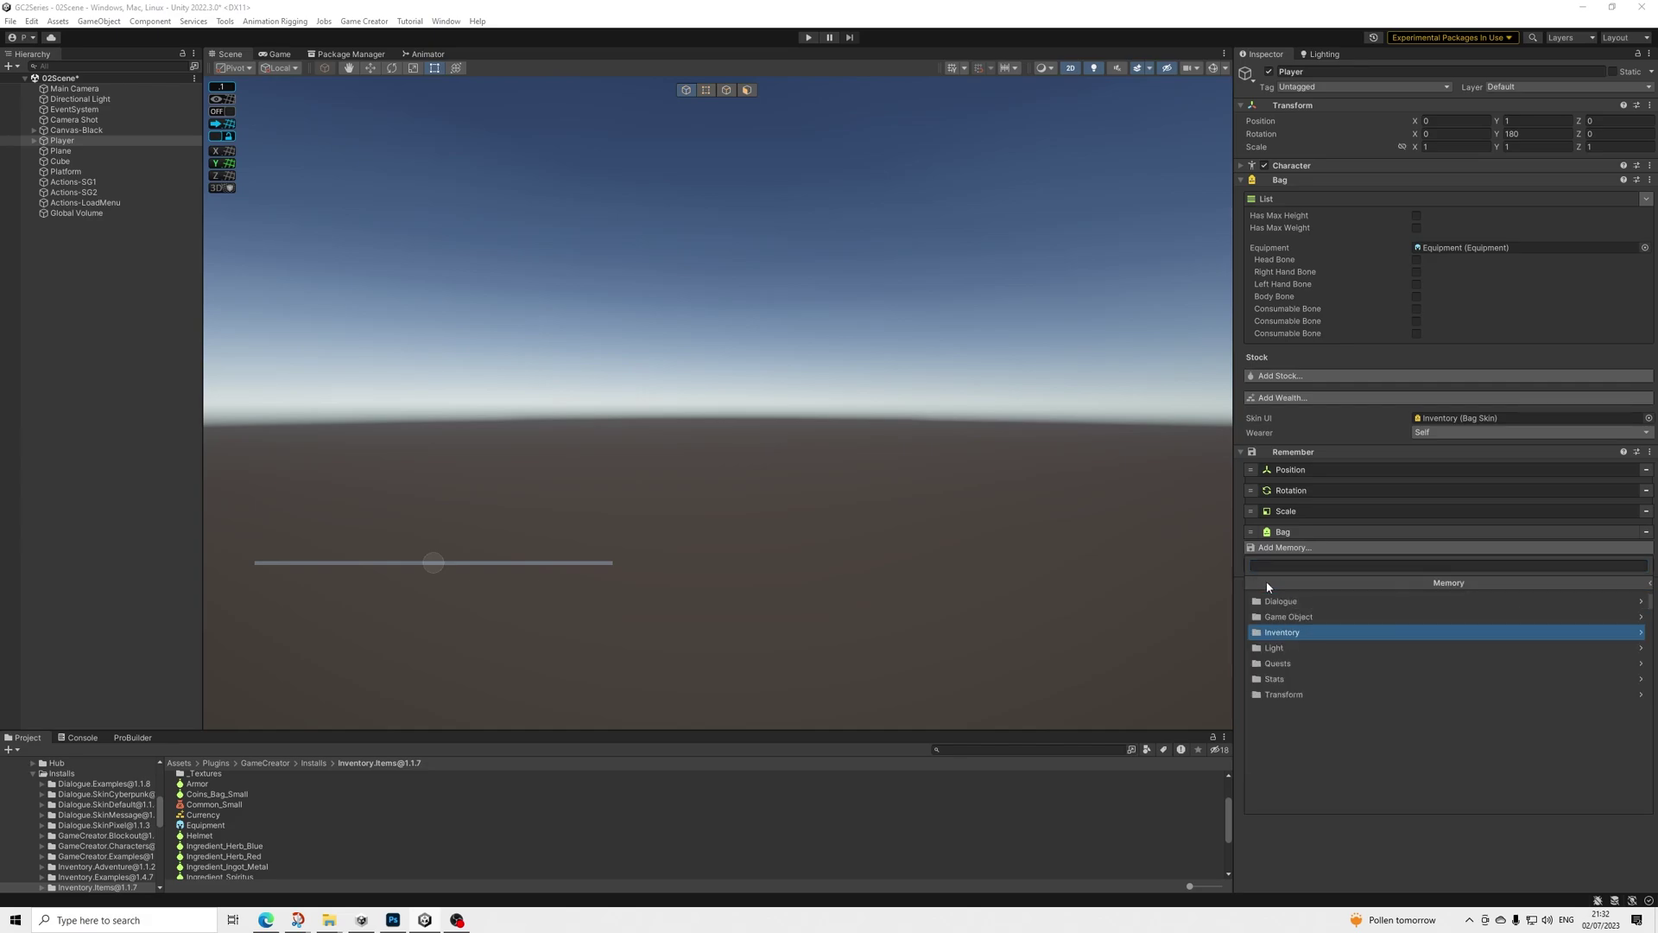
click(1326, 851)
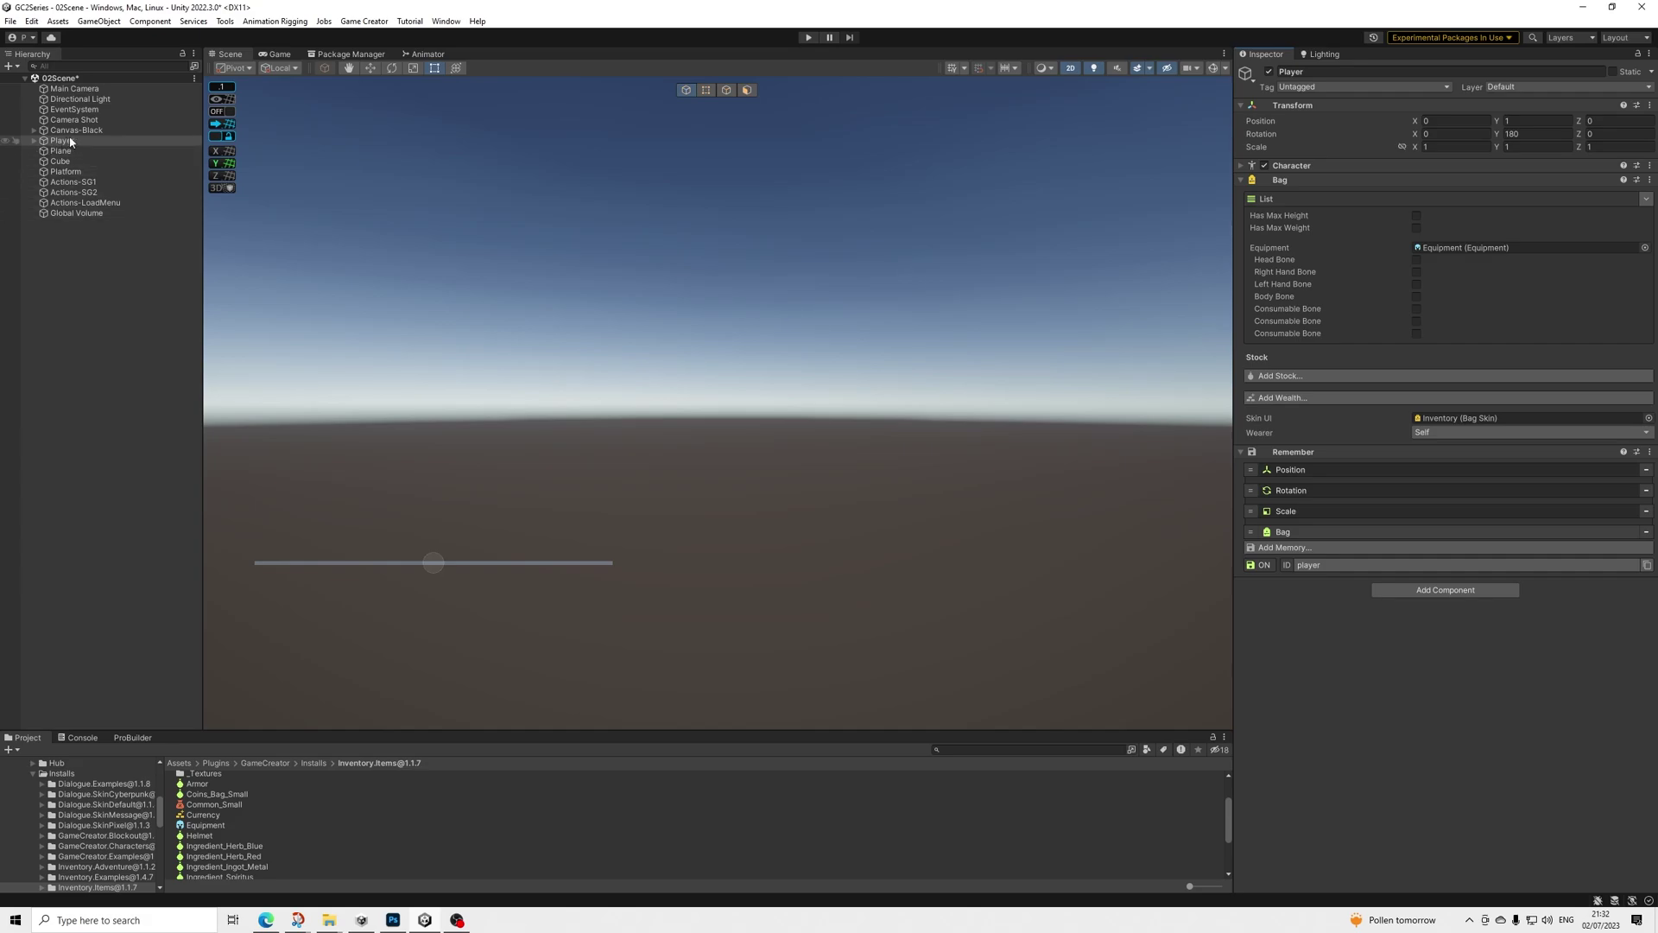
Trace the Player Bag's Skin UI to its Inventory asset and open the referenced UI_CAG_IngameMenu prefab for editing
click(1458, 418)
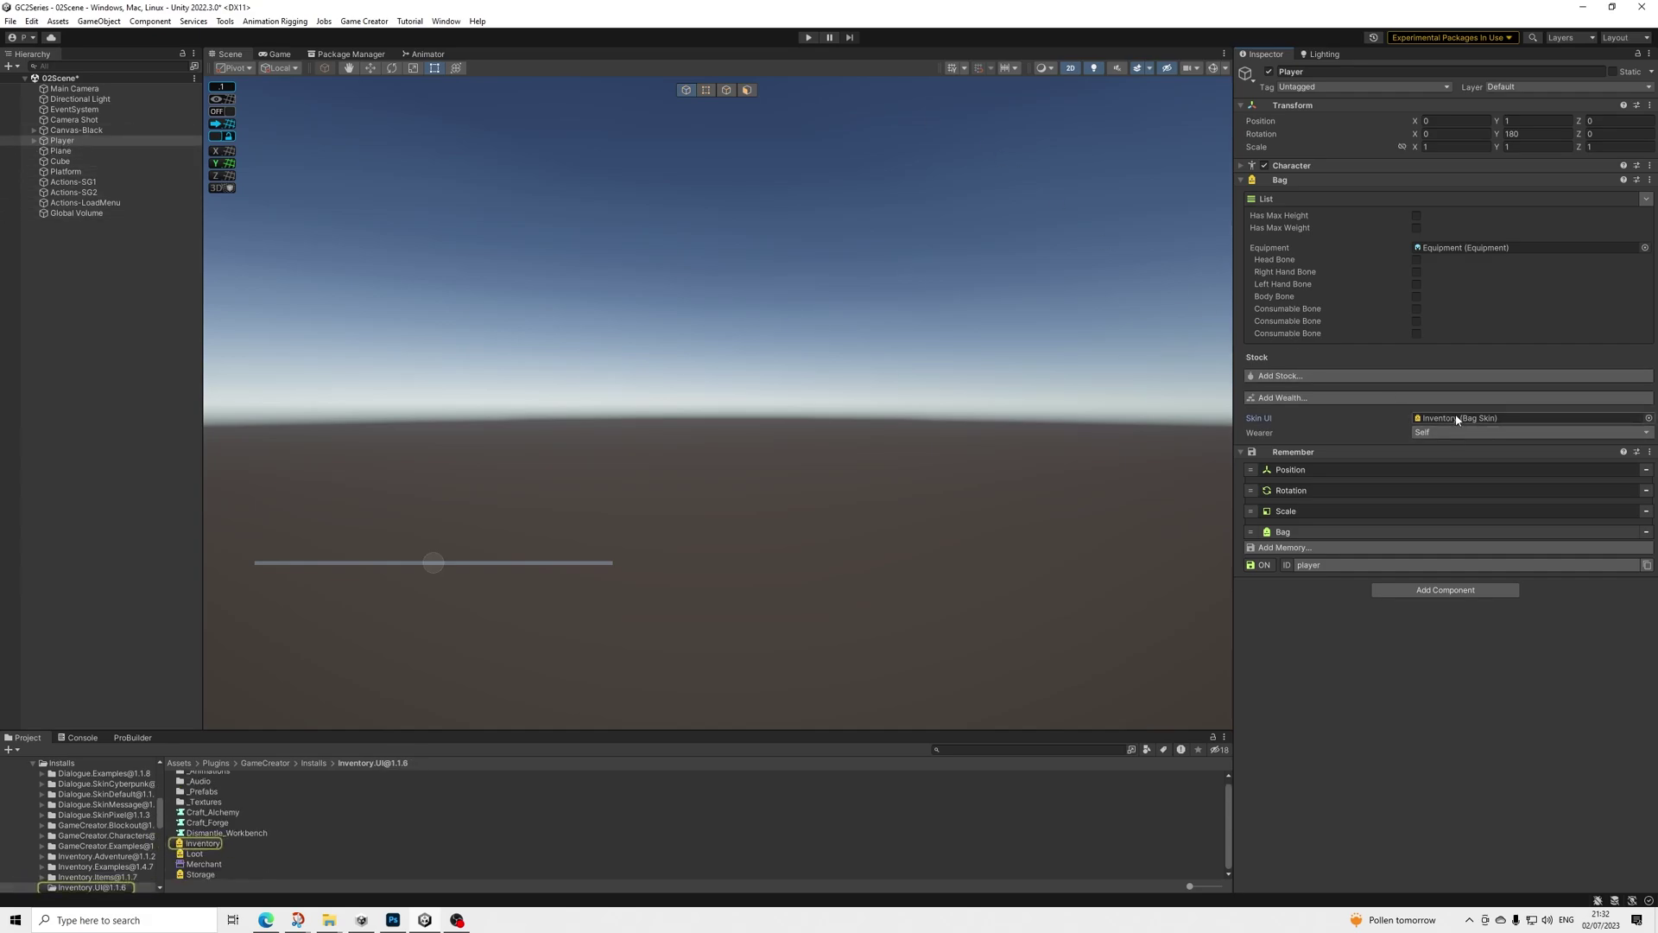
click(204, 844)
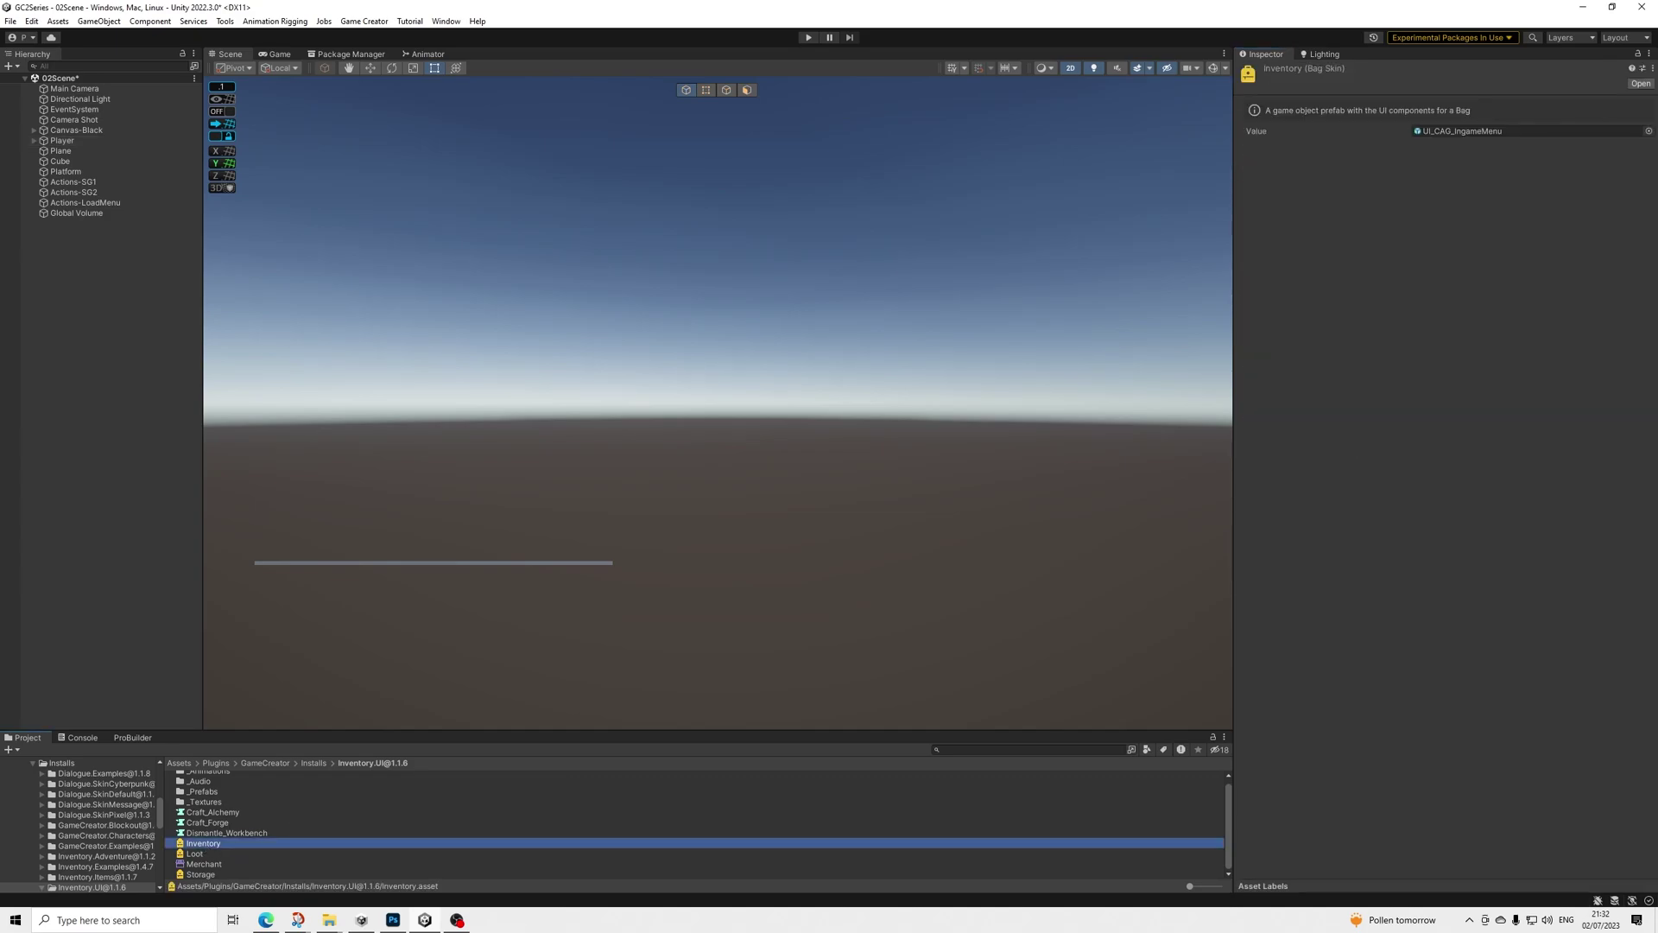
click(1462, 133)
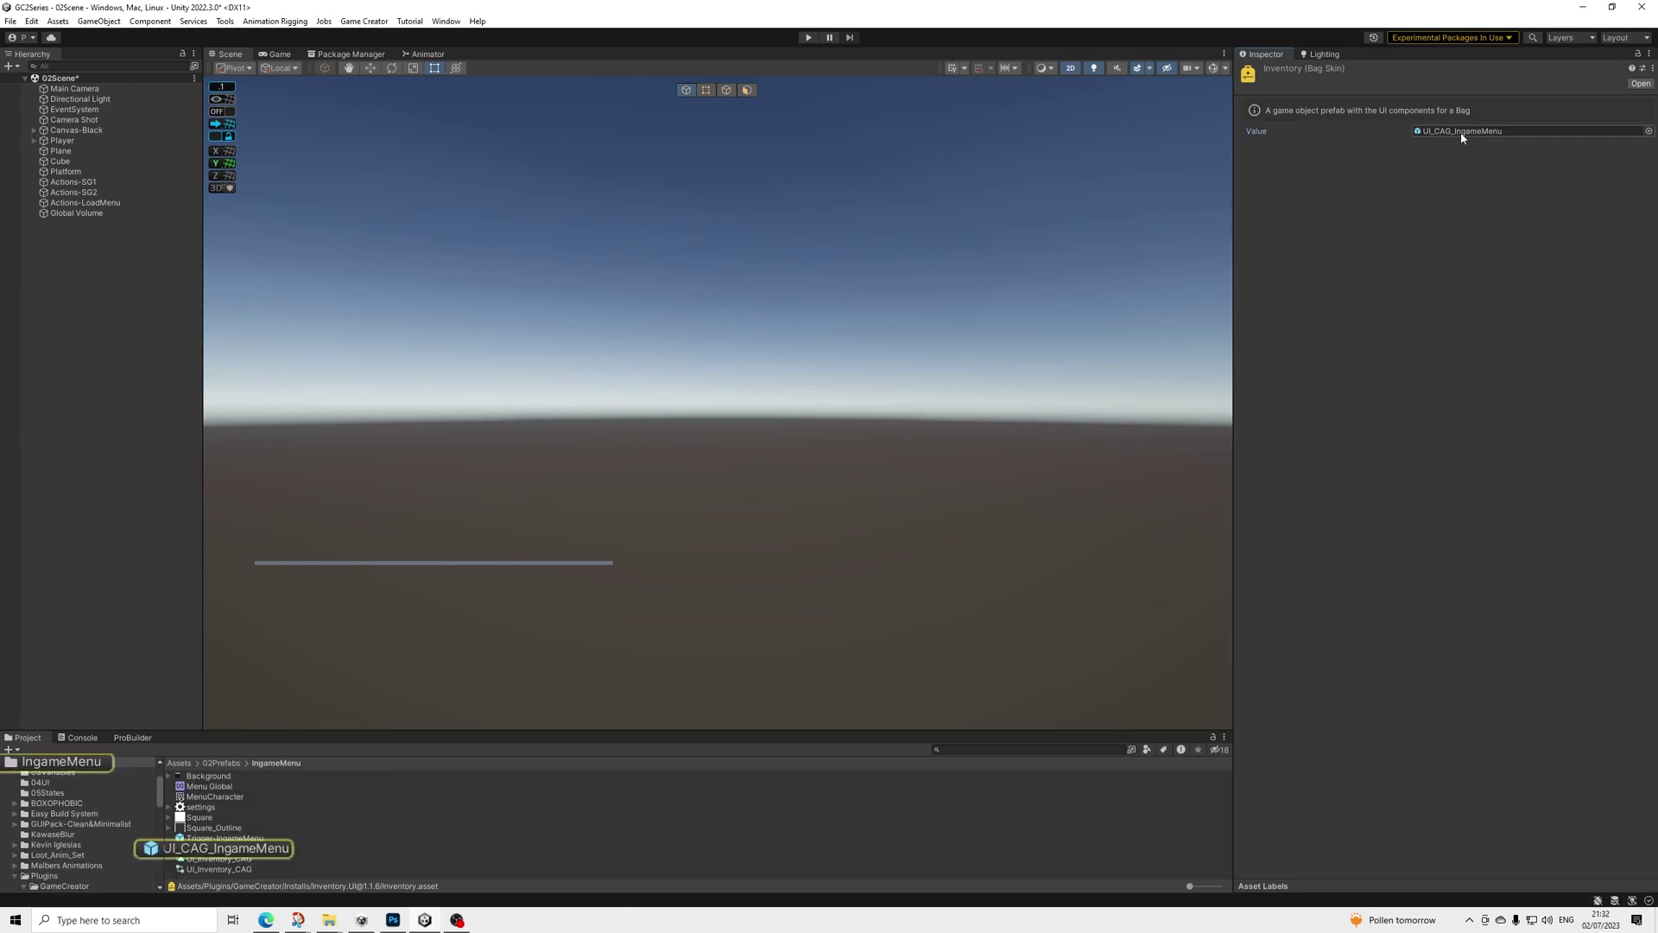
double_click(227, 849)
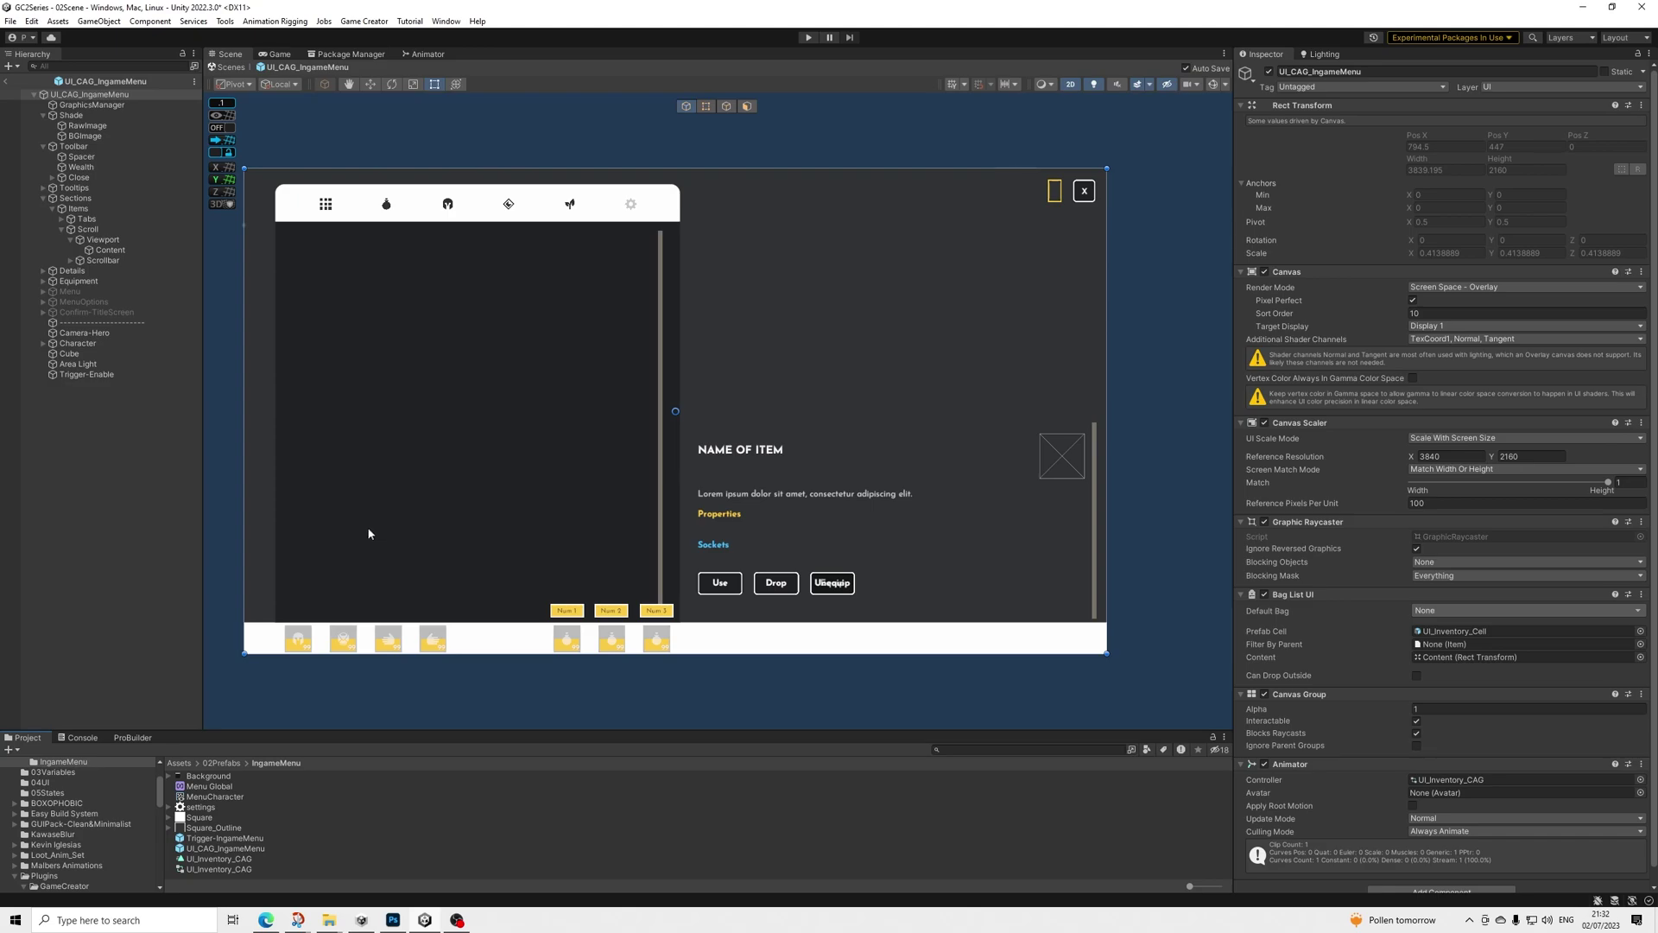
scroll(369, 534, up, 2)
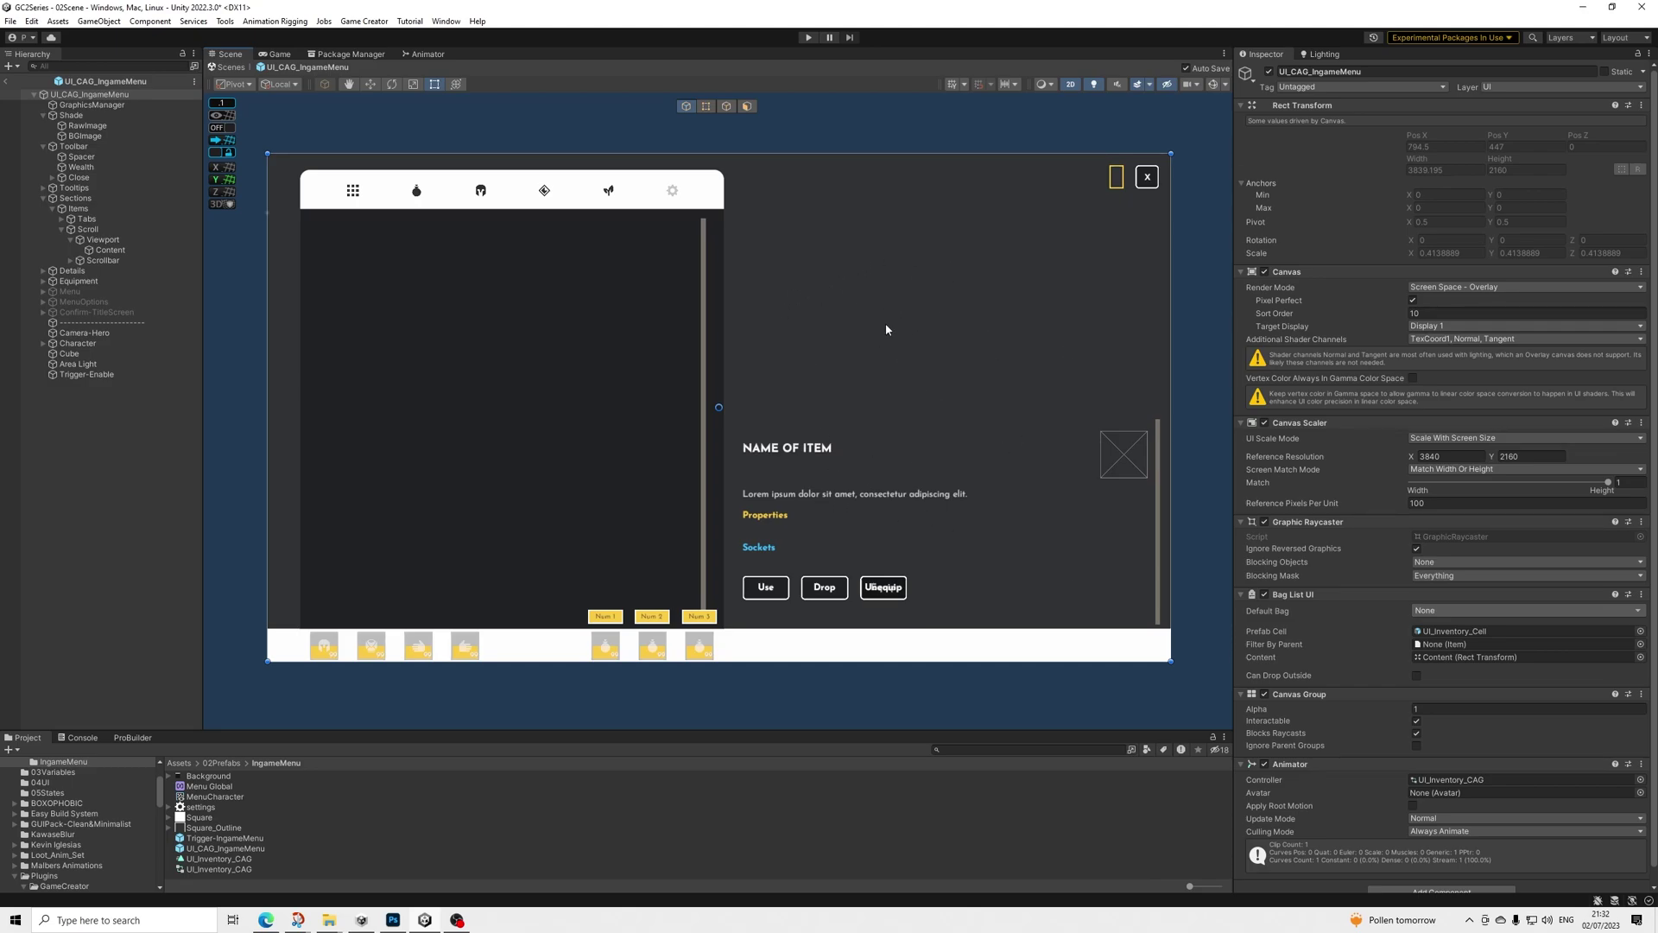
Select the menu prefab's Character, reveal its Mannequin and Hero children, and expand its Character component settings
click(94, 343)
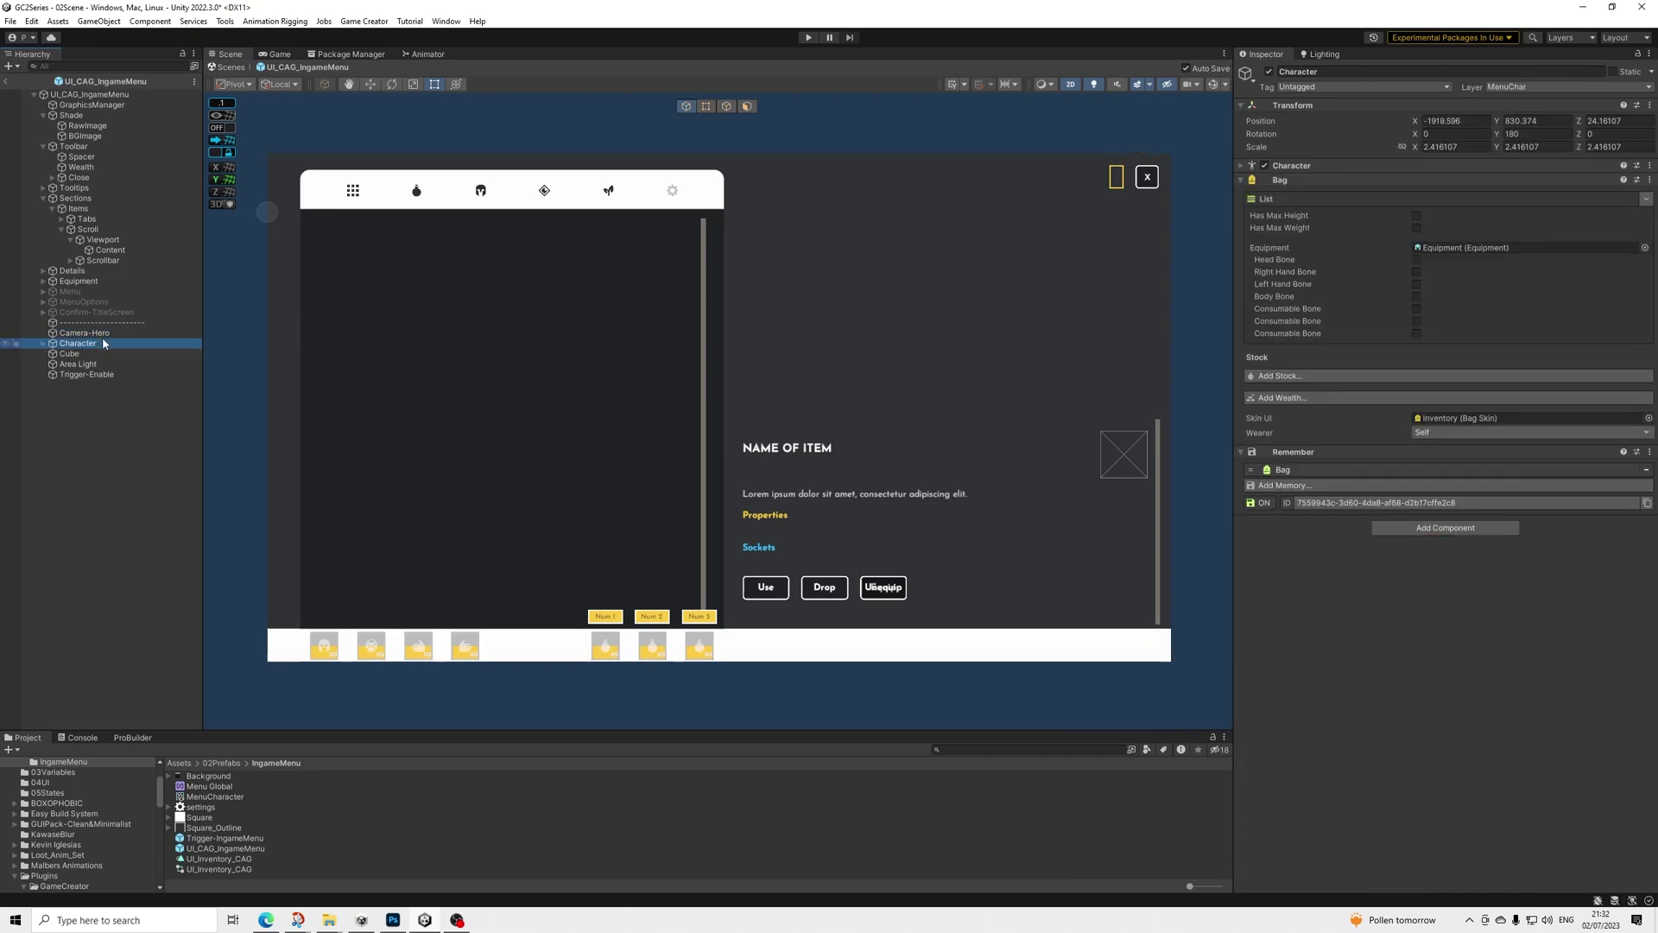
click(43, 343)
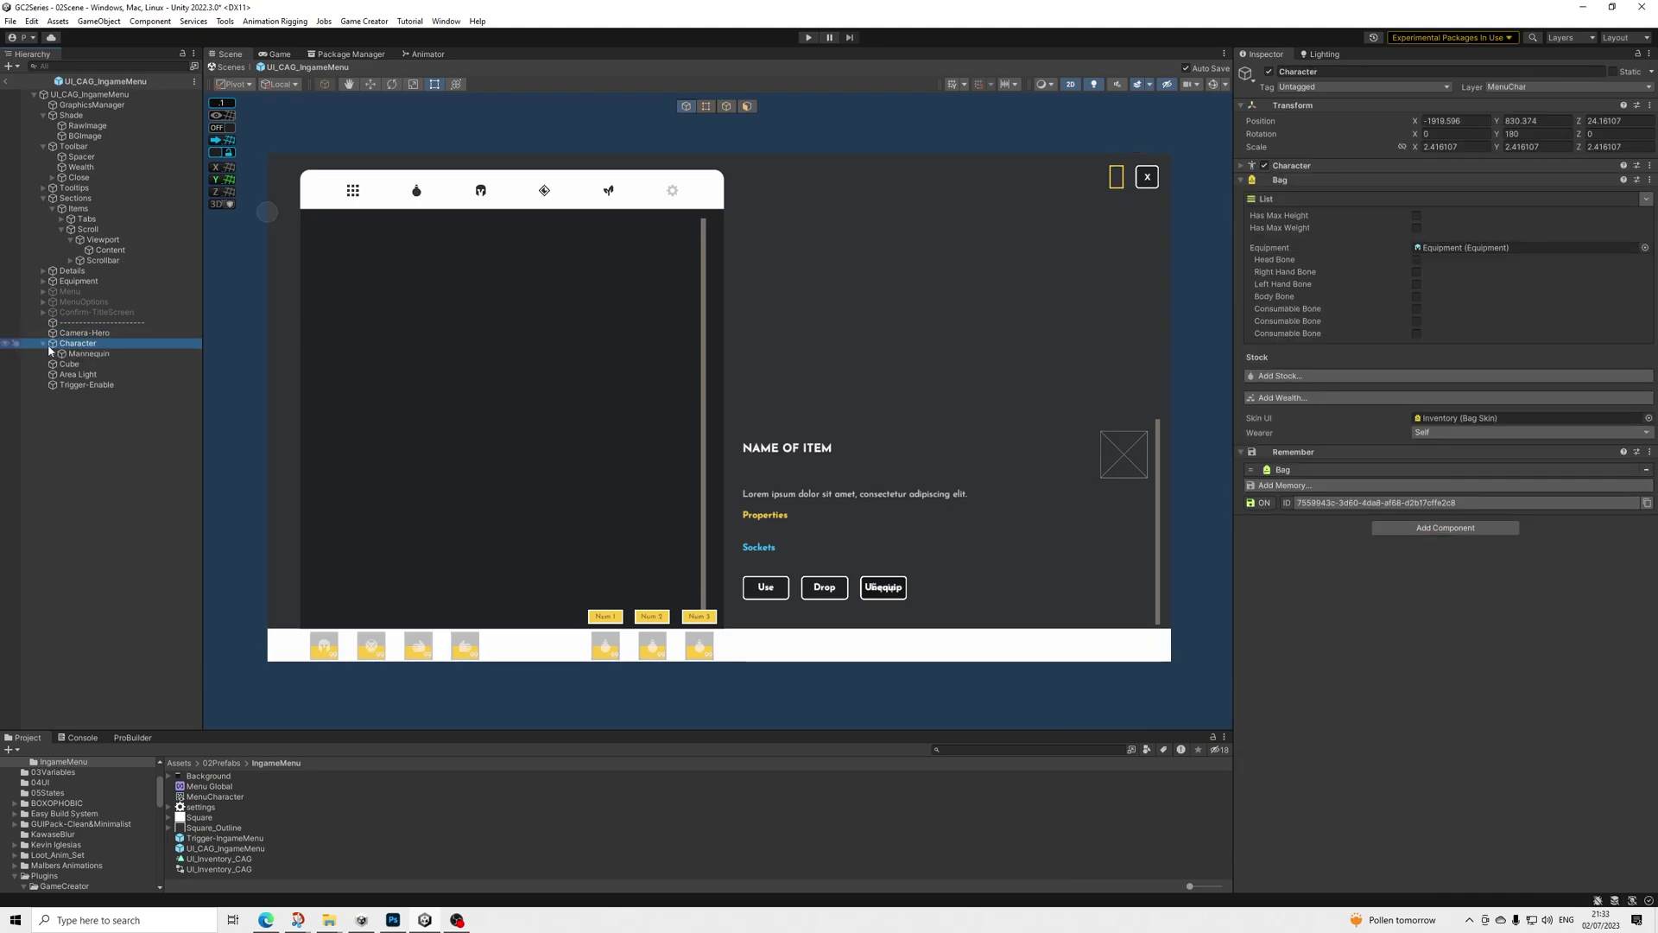
click(53, 353)
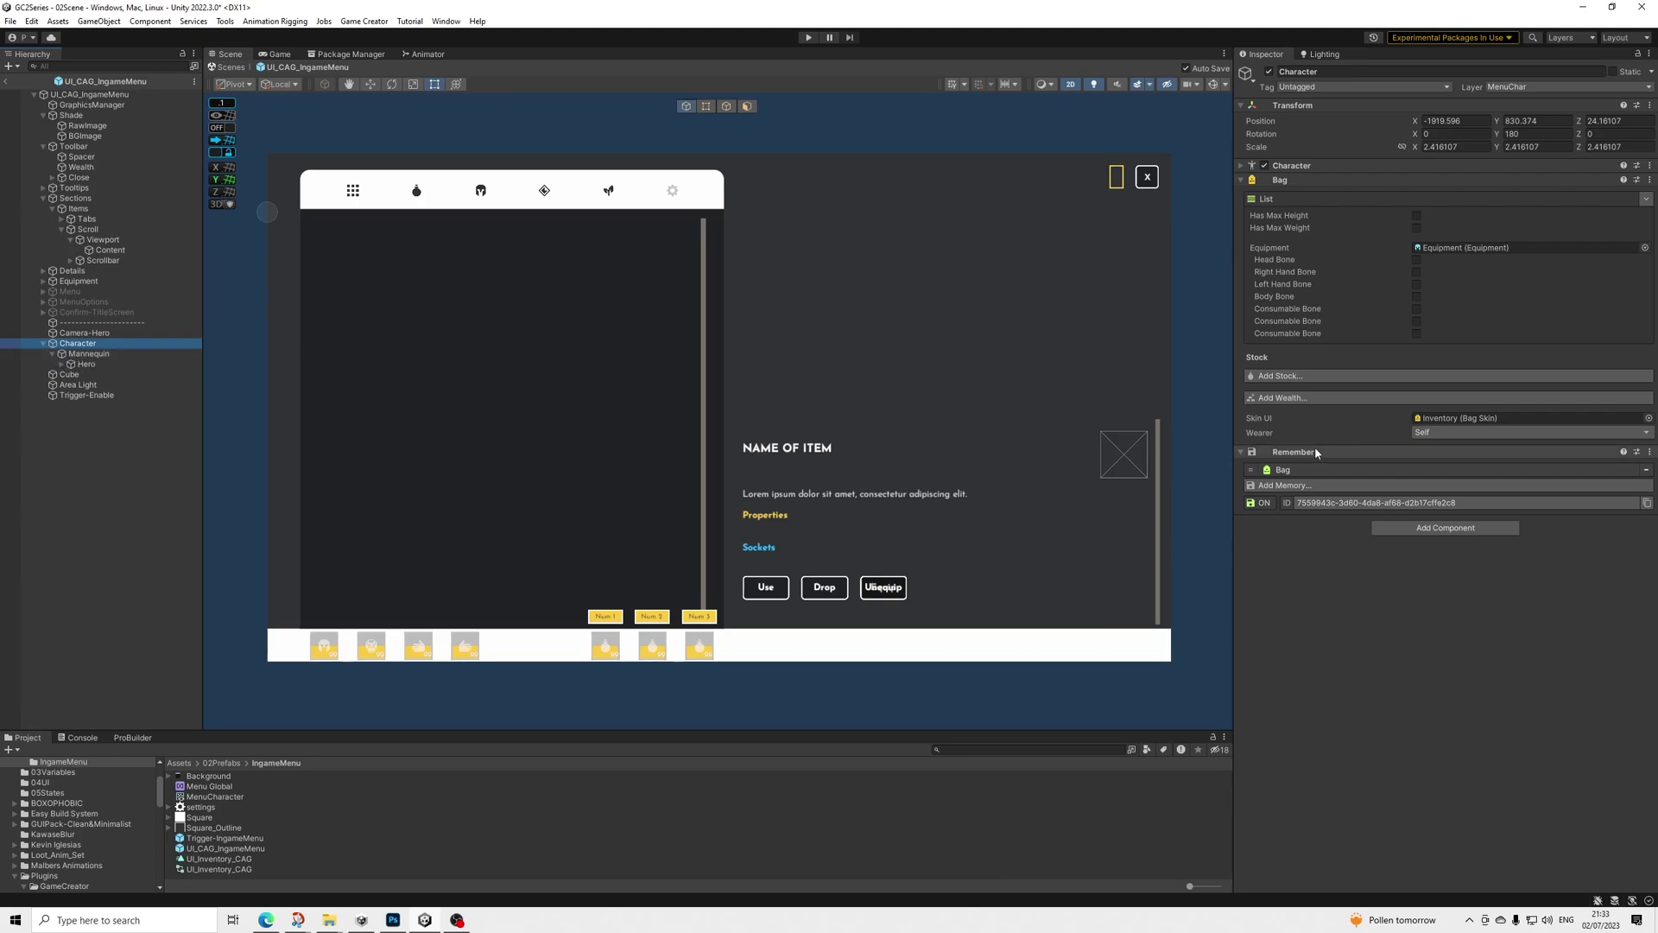
click(1308, 168)
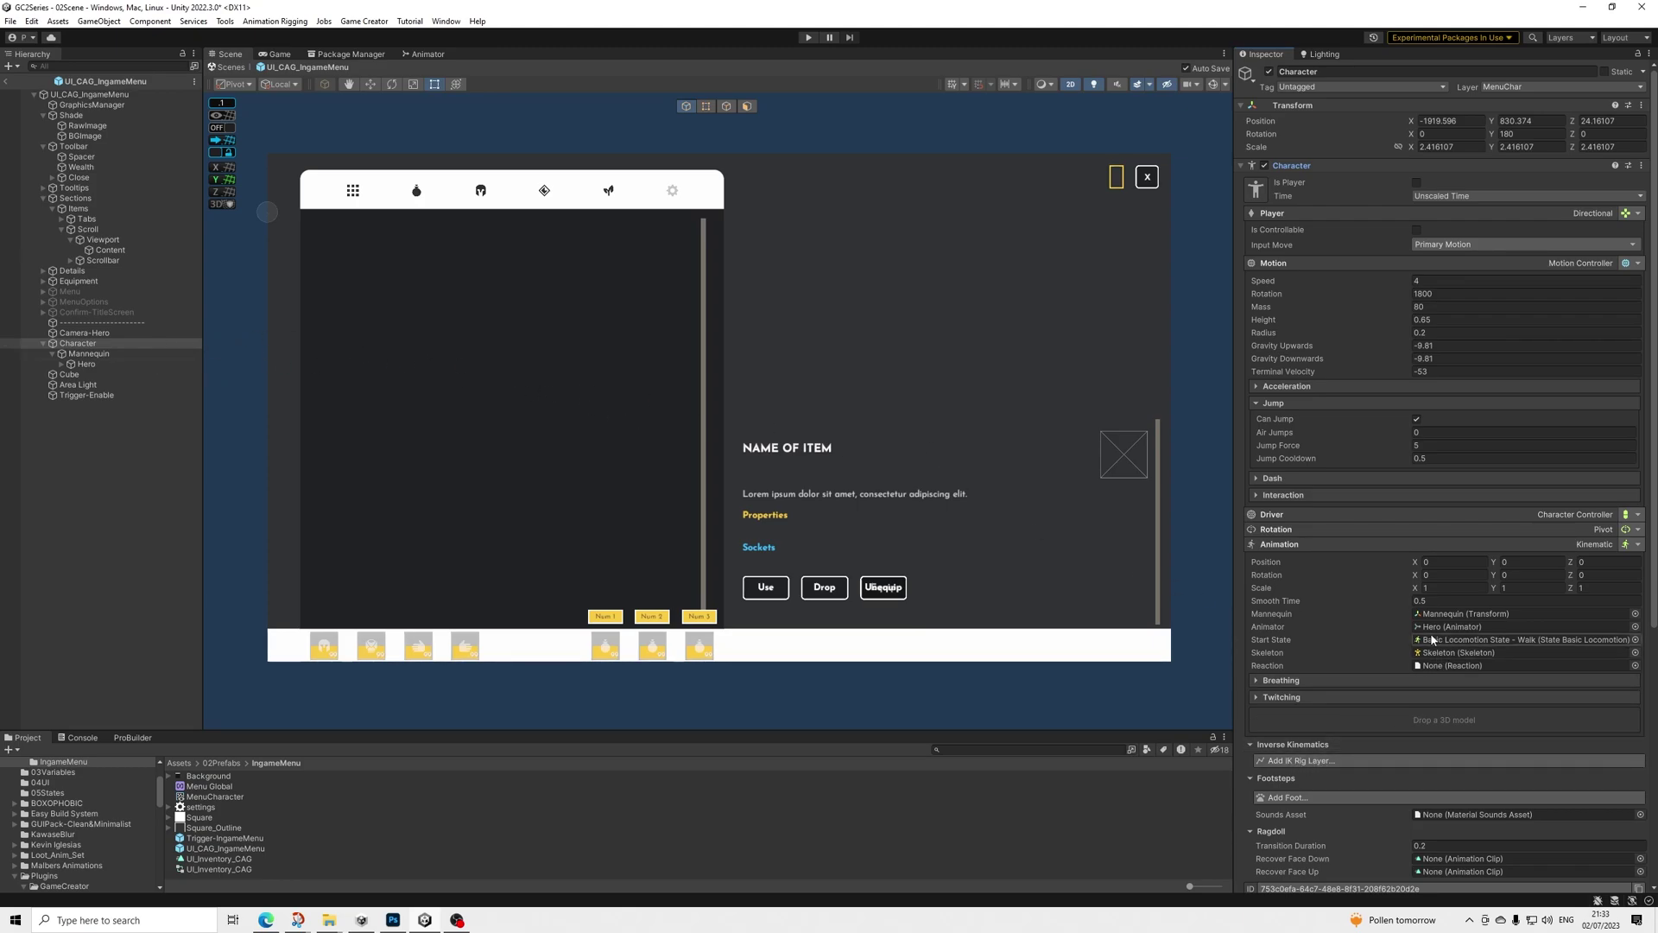
Inspect the Mannequin and Hero objects under Character, then return to Character and collapse its hierarchy
click(76, 354)
click(77, 364)
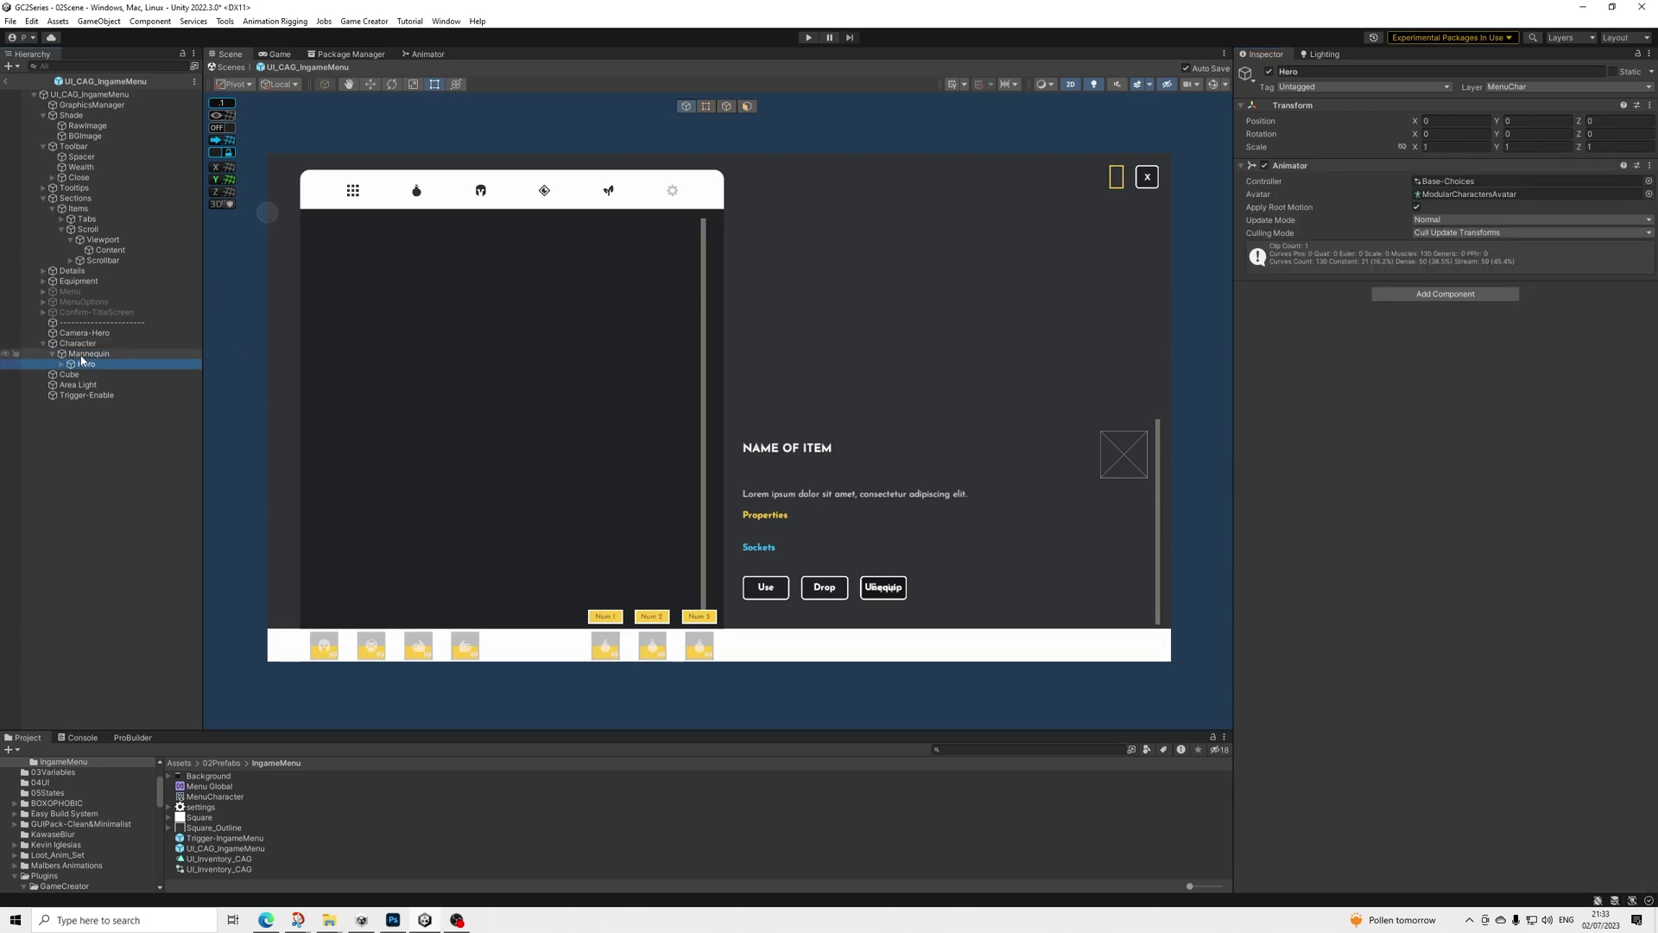
click(84, 353)
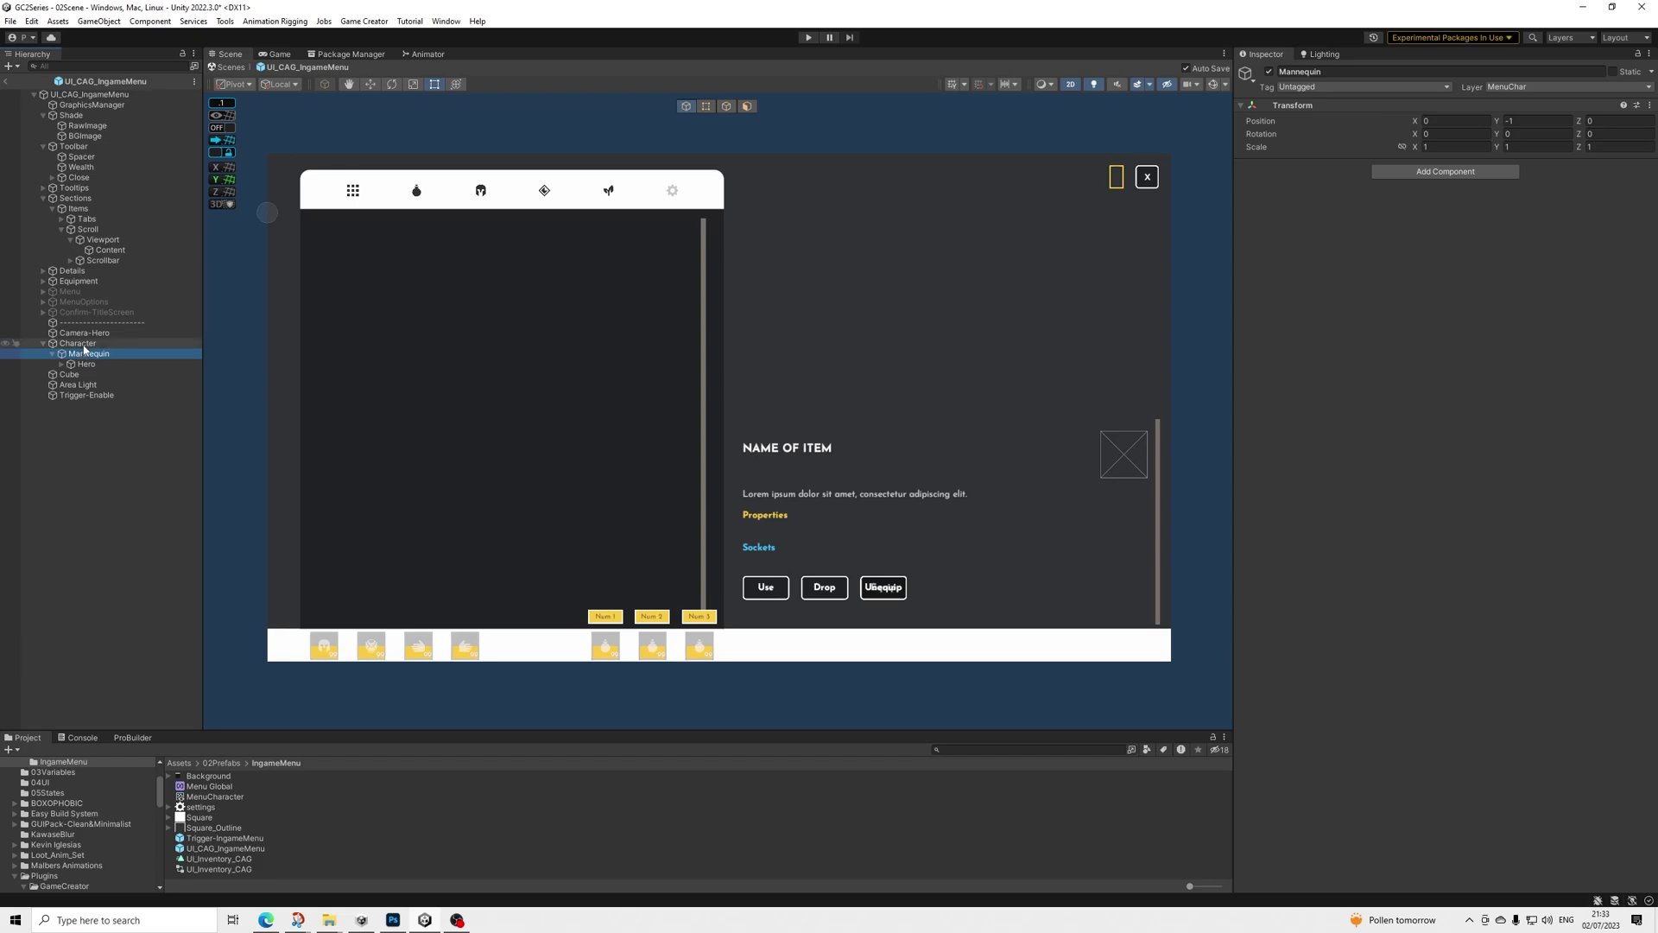
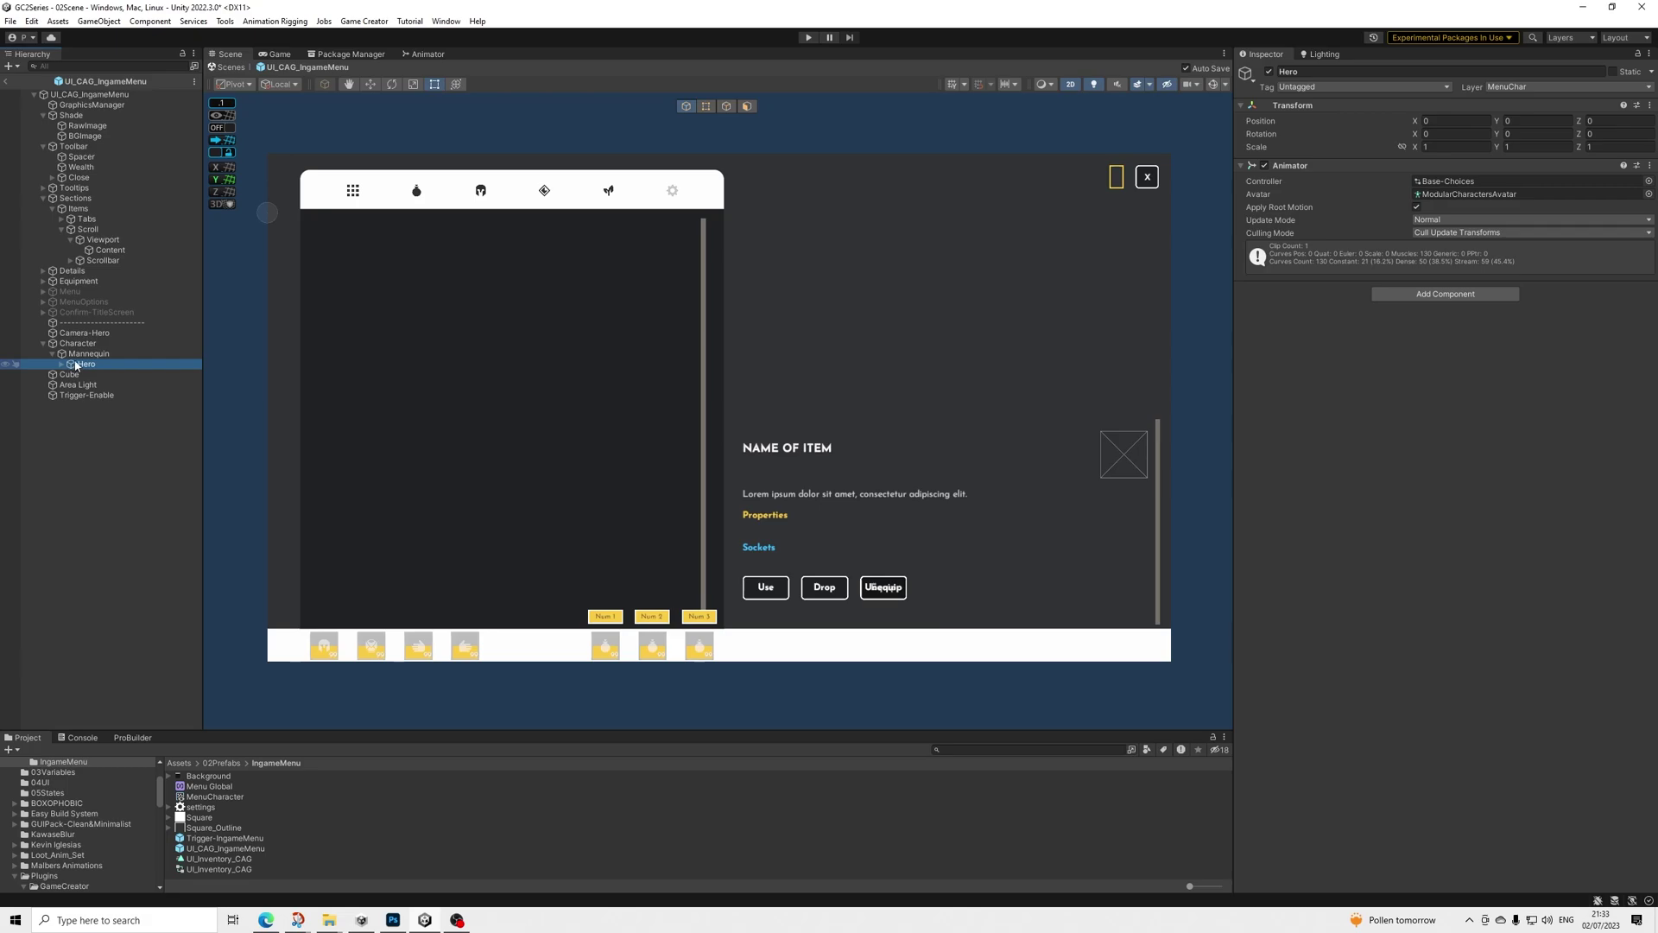
click(98, 353)
click(83, 345)
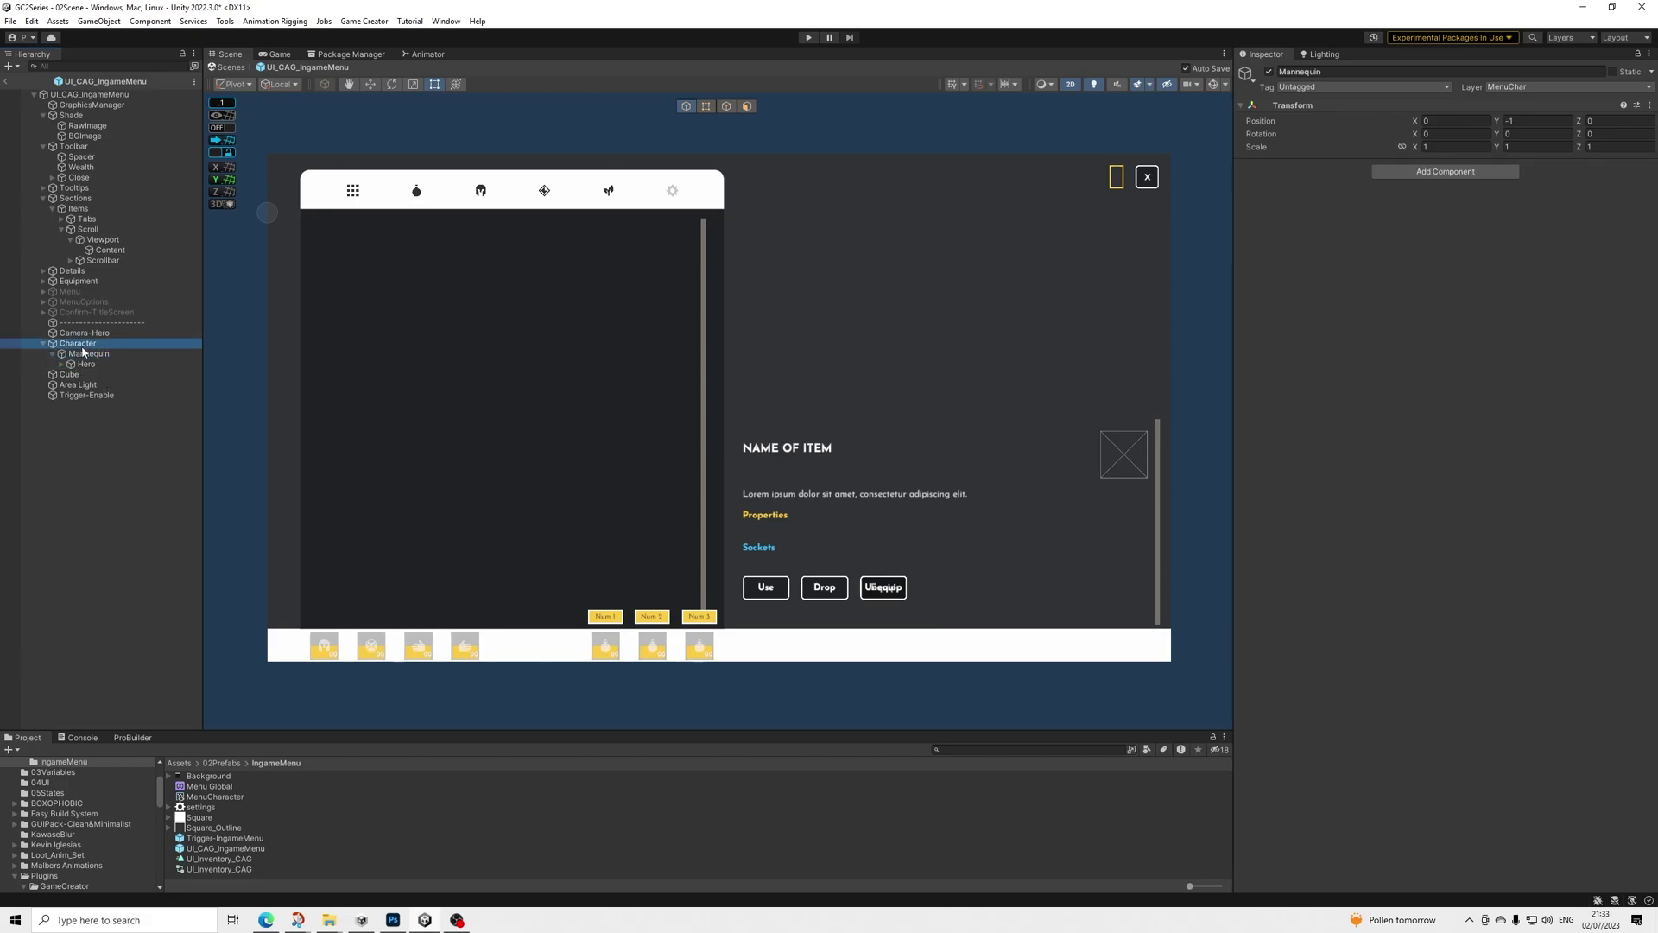
key(Left)
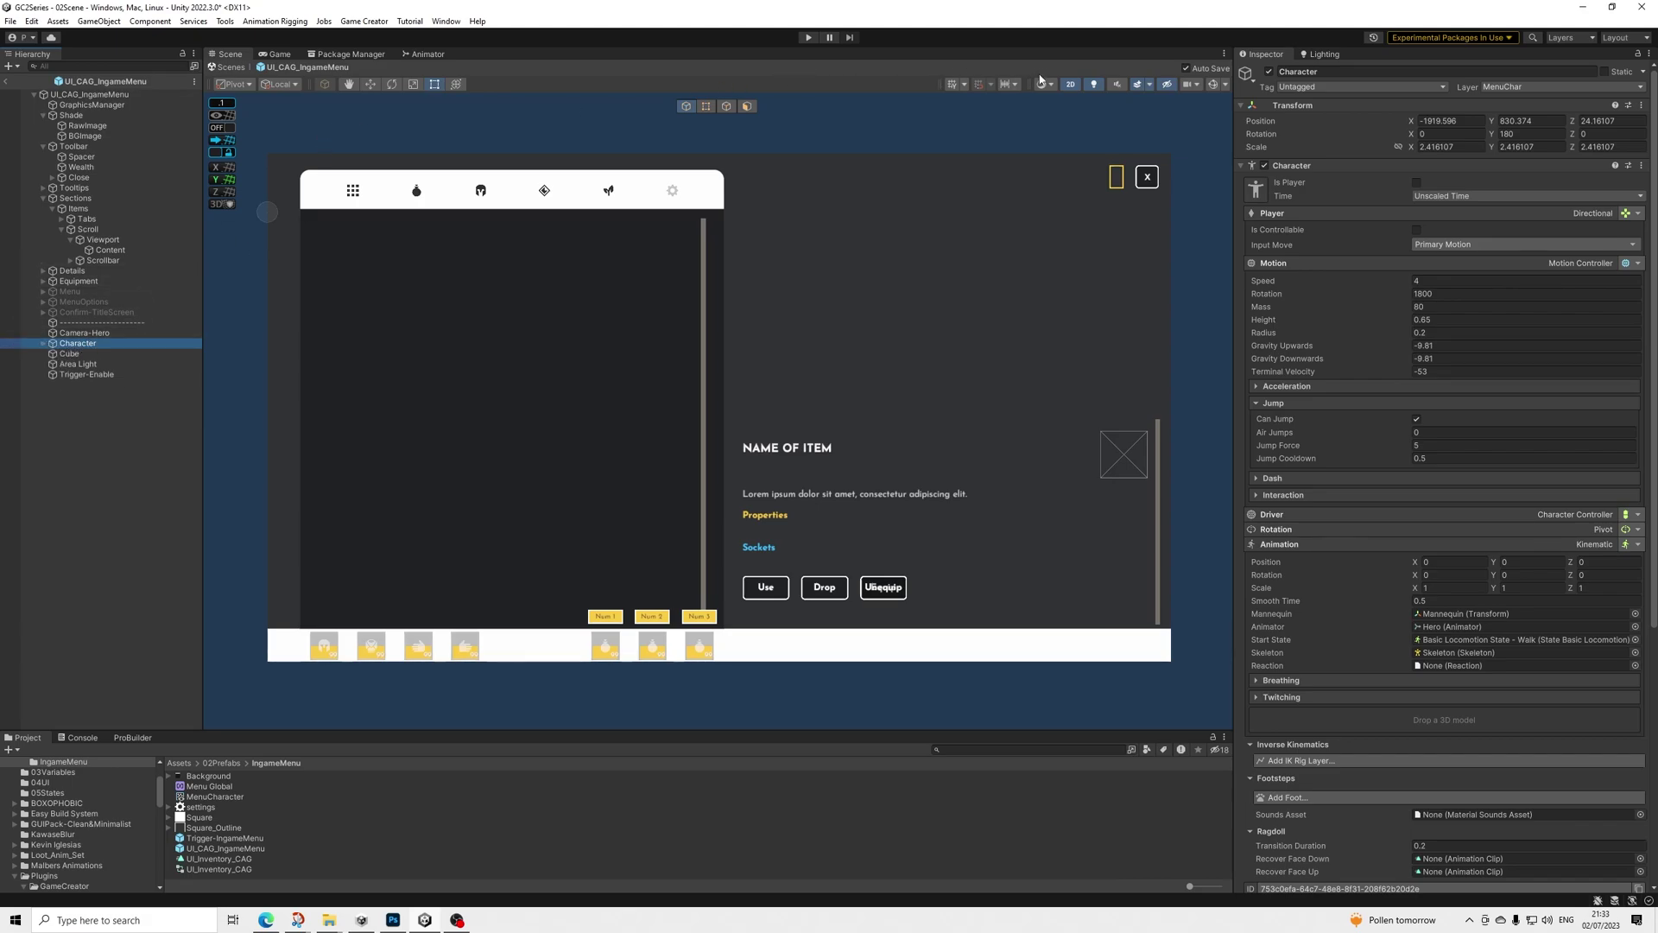
View the menu character in 3D from several angles and inspect the Area Light and Cube beneath it
click(1070, 84)
alt+drag(876, 227, 541, 248)
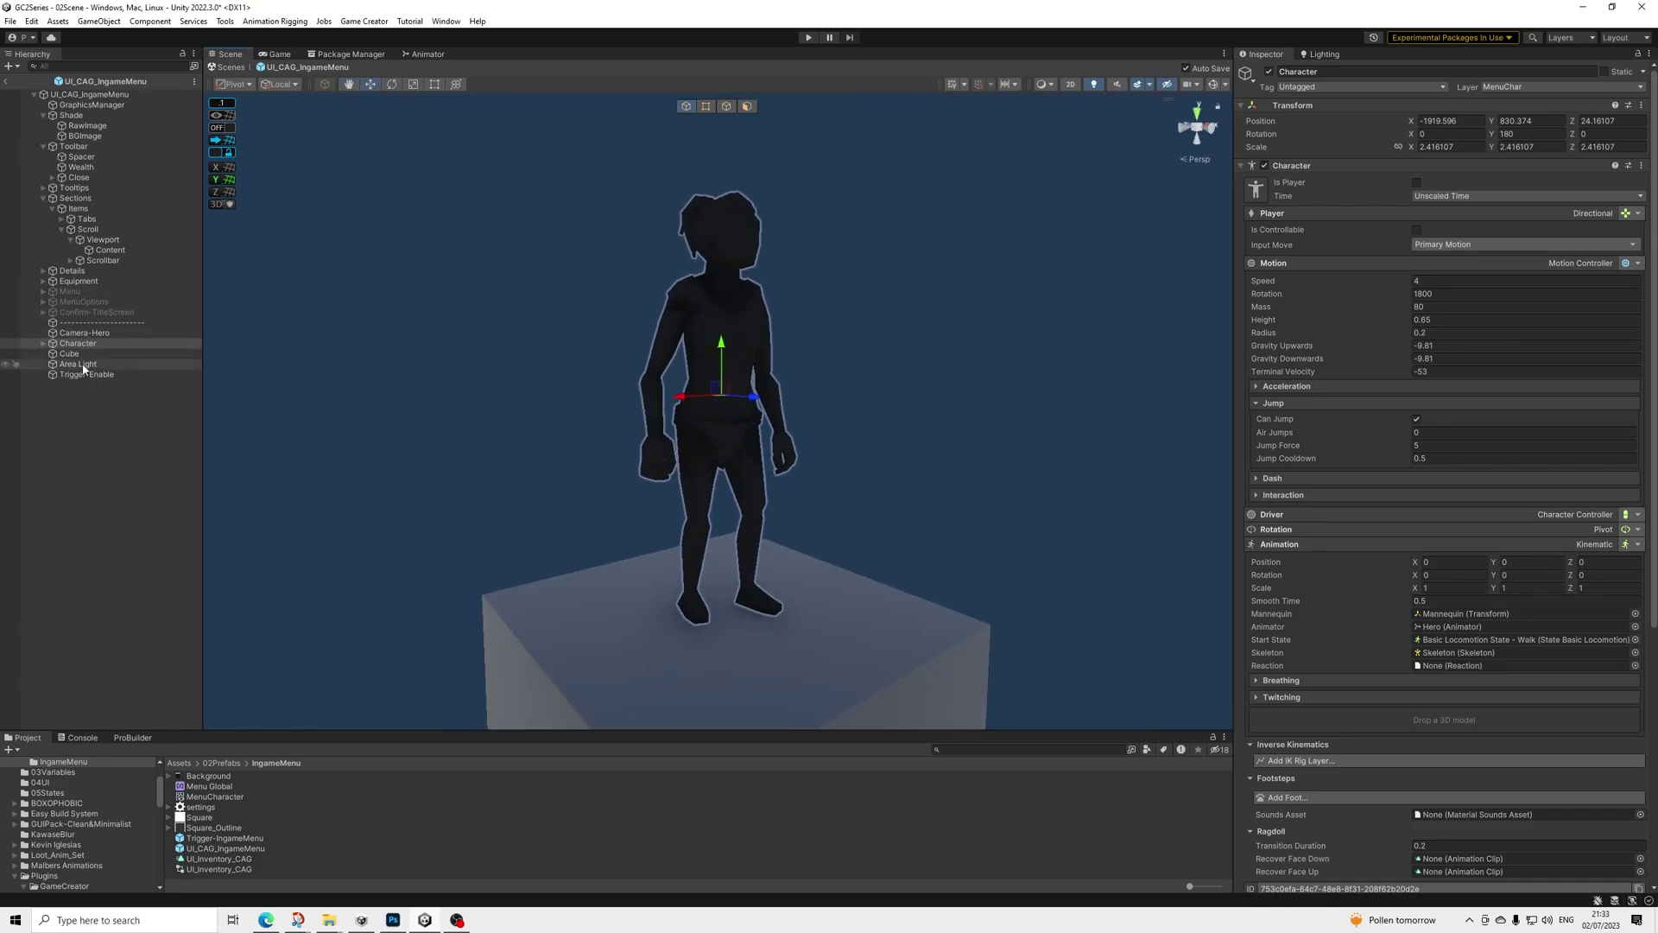
click(80, 366)
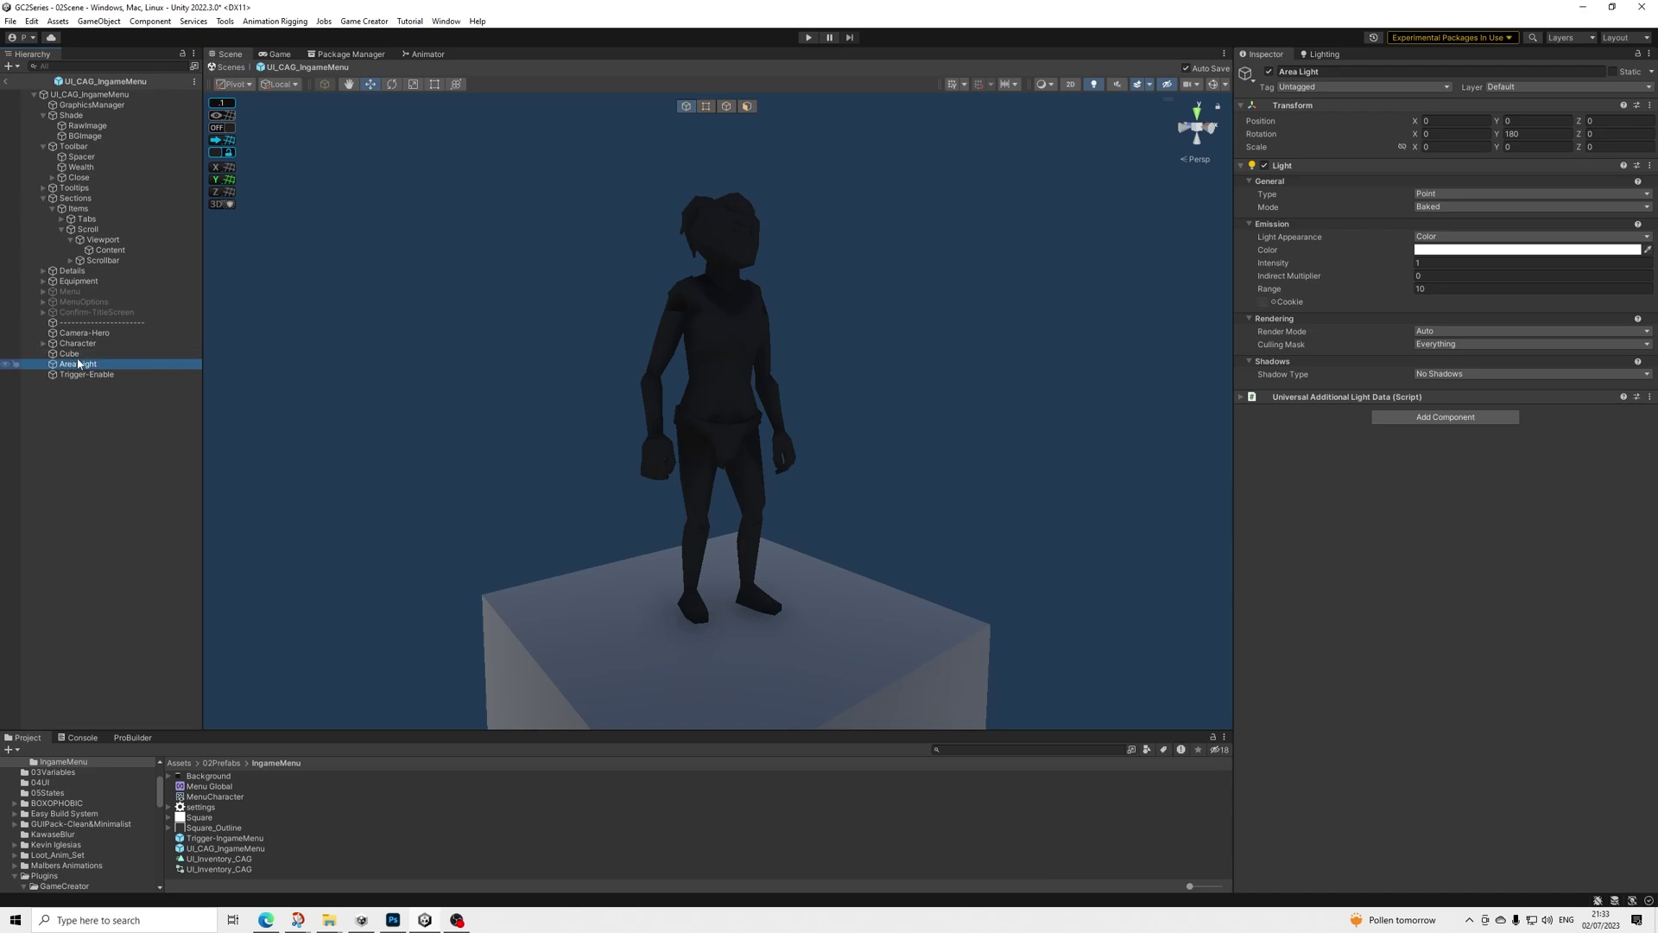
click(67, 355)
alt+drag(478, 378, 270, 340)
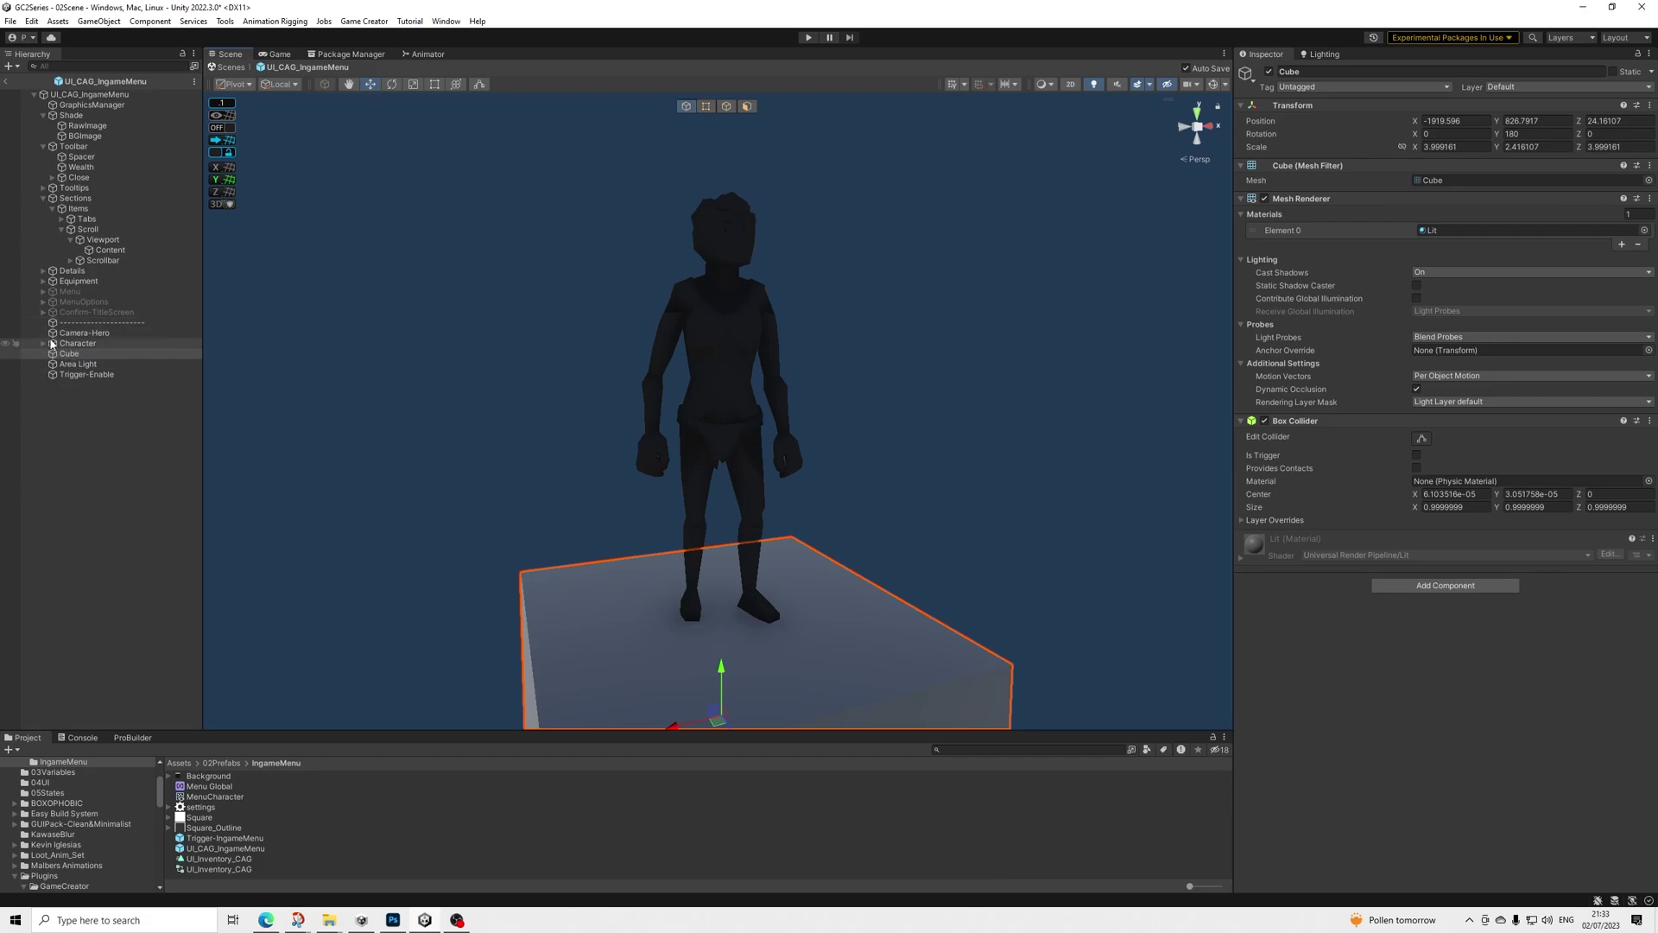
Expand Character down to the Hero's children and examine the triggers on Modular_Characters
click(48, 344)
click(42, 344)
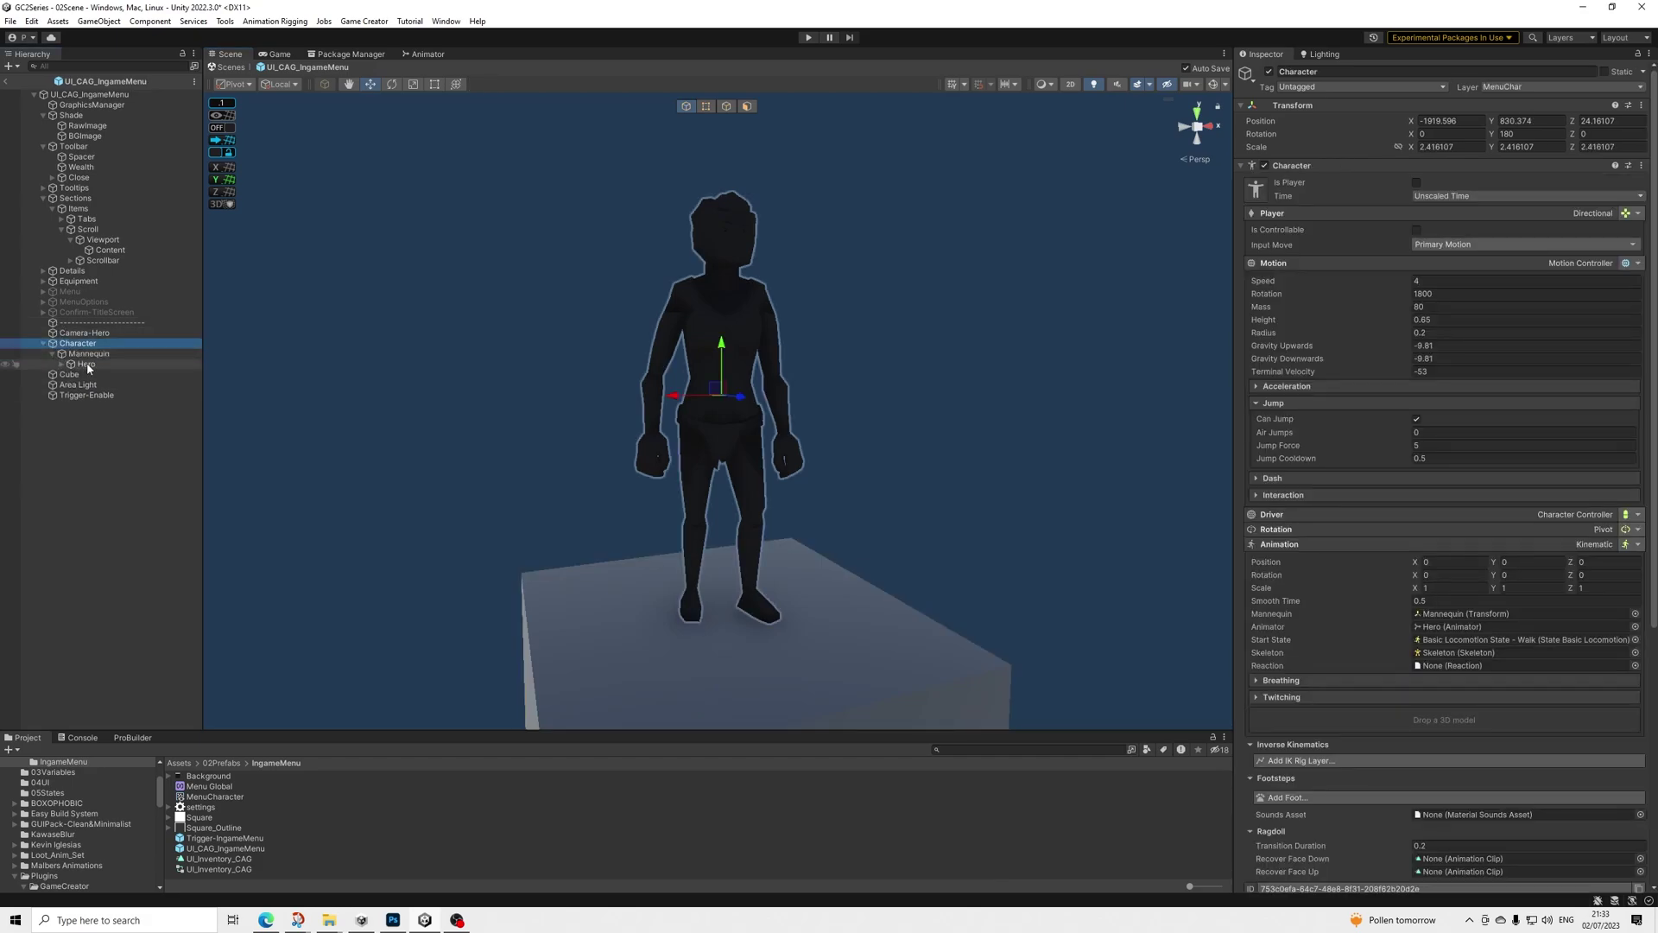
click(60, 363)
click(82, 375)
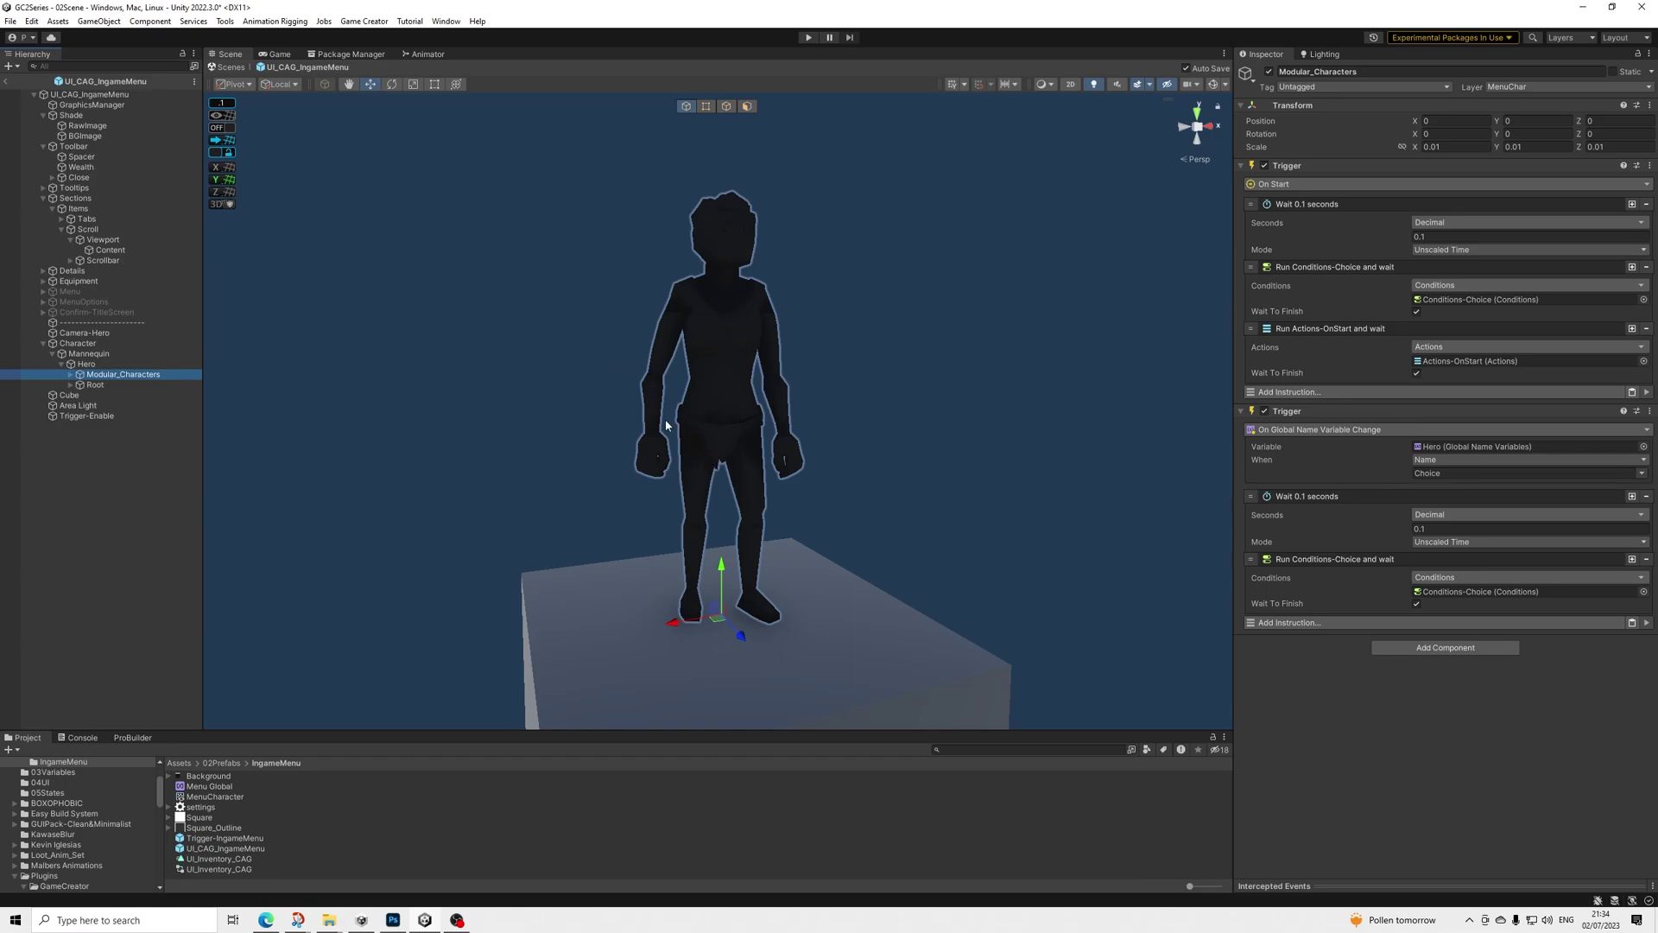
Review the Menu Global variables and the component settings of the UI_CAG_IngameMenu root, GraphicsManager and Shade
click(207, 786)
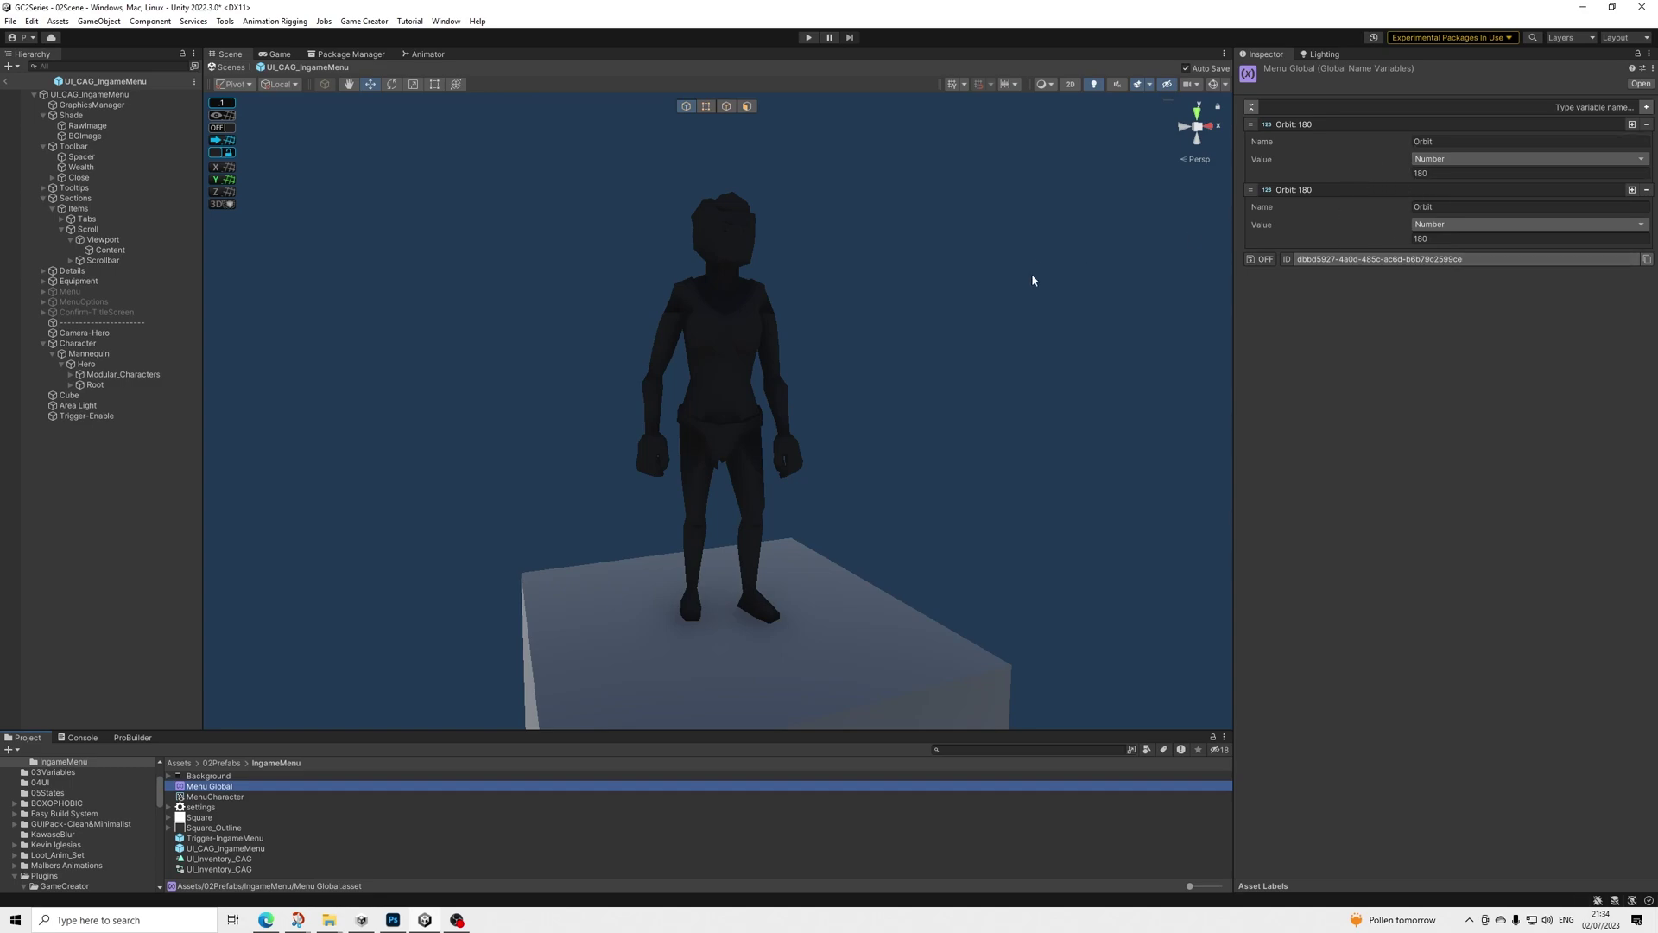
click(94, 97)
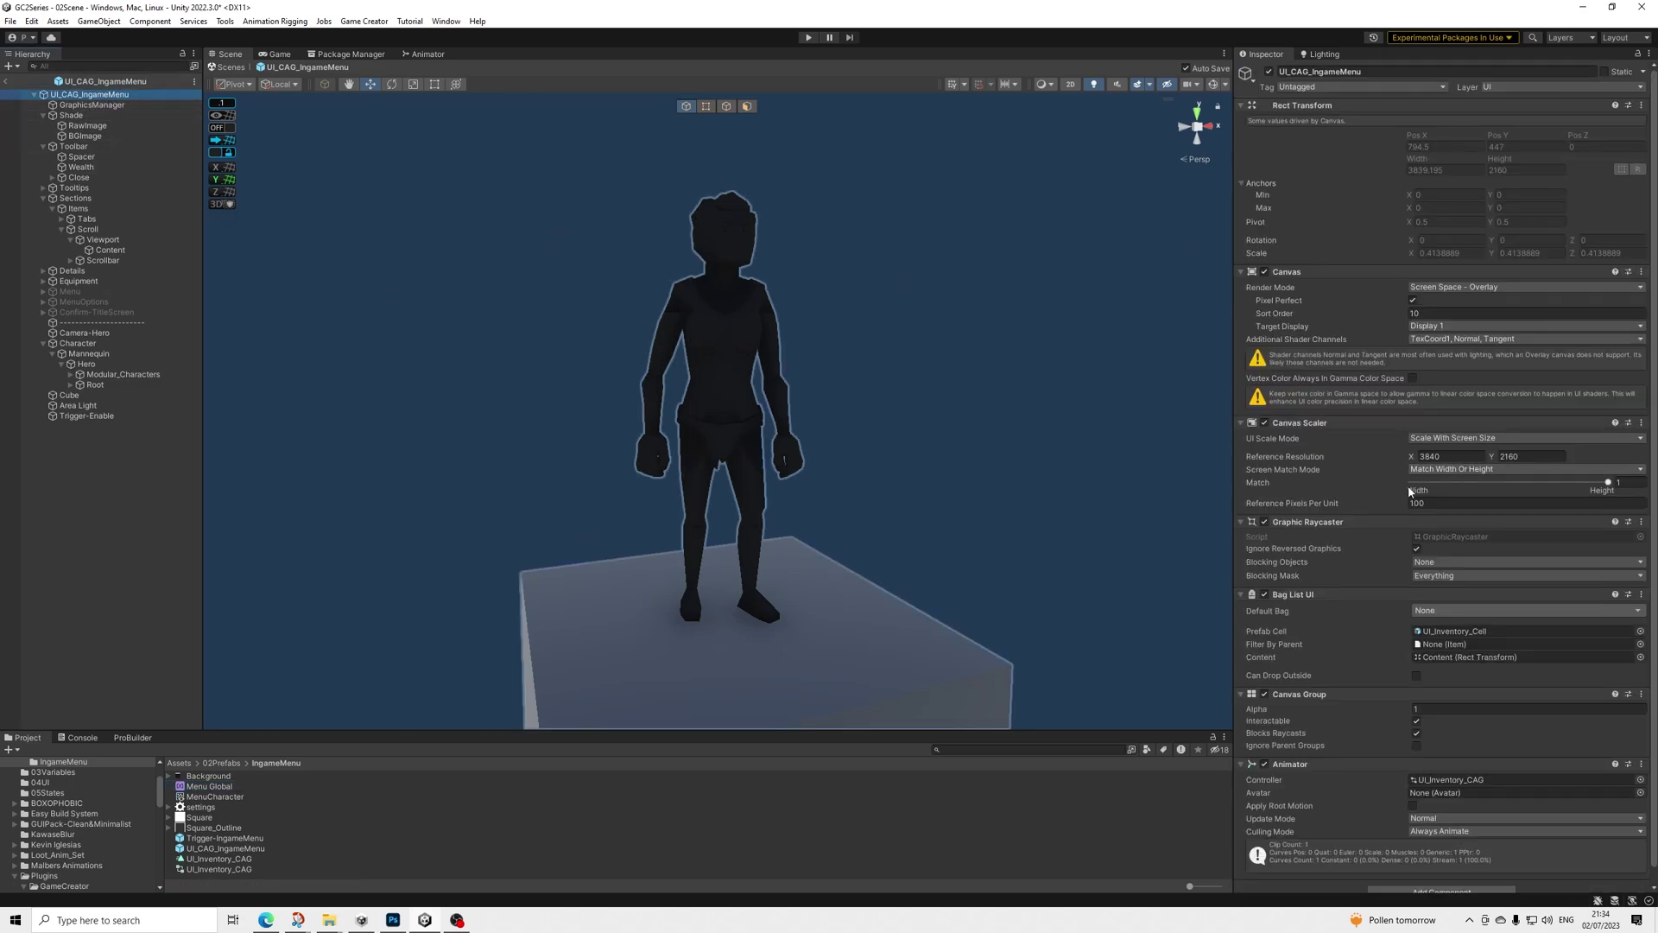
scroll(1409, 490, down, 1)
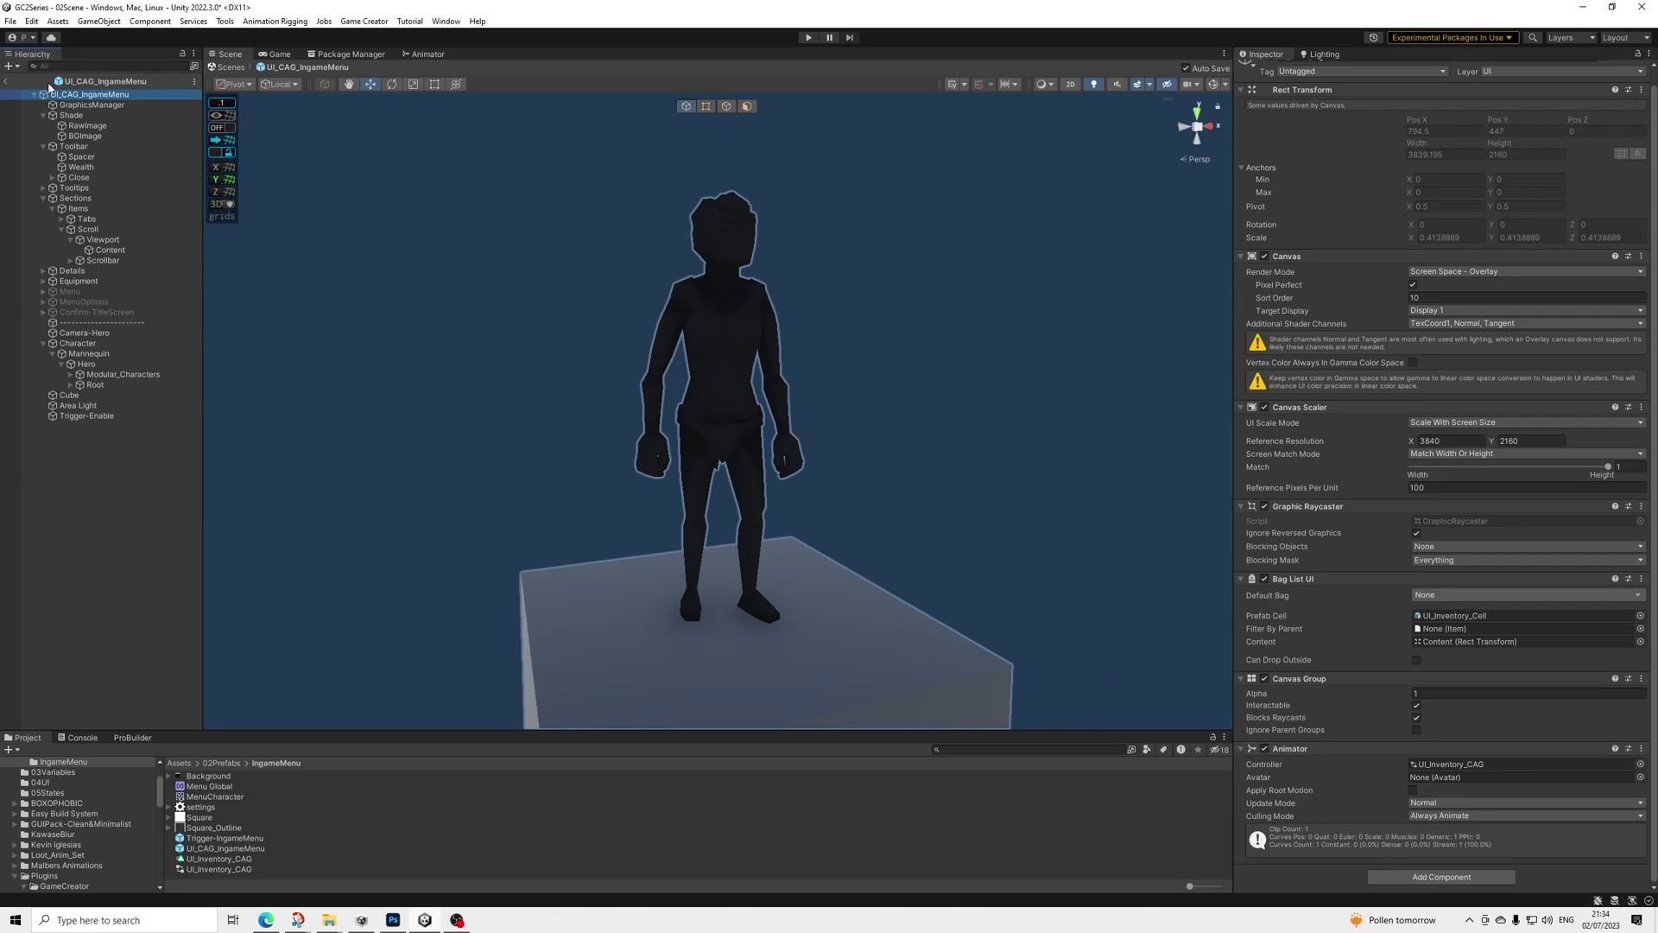
click(66, 106)
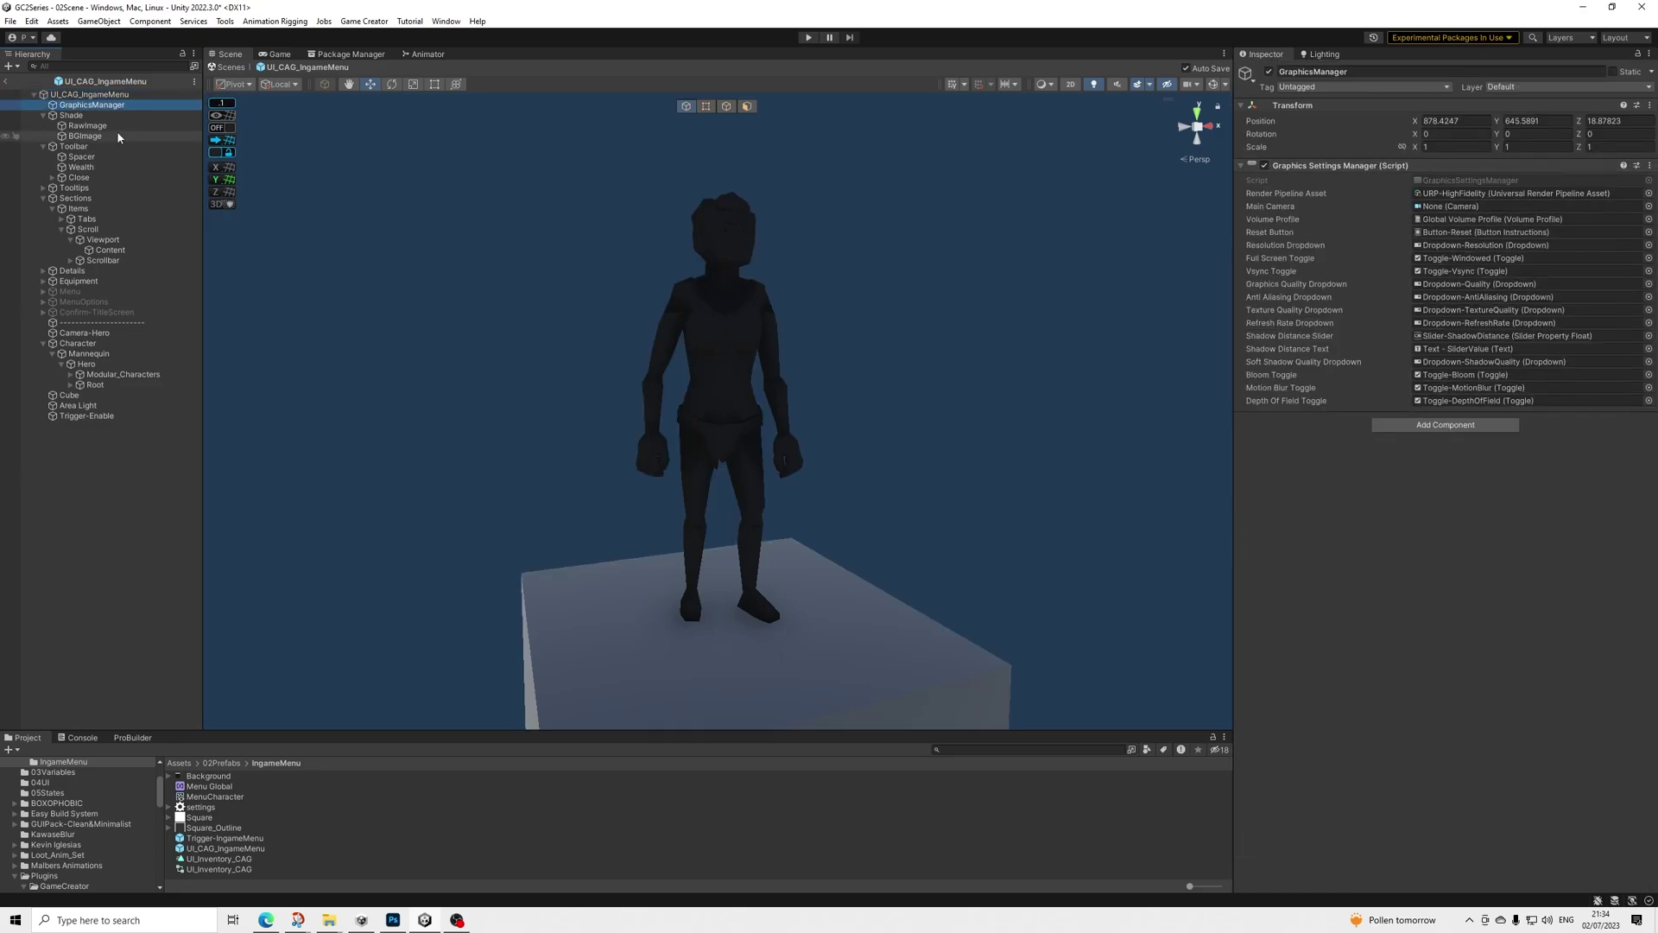
click(74, 115)
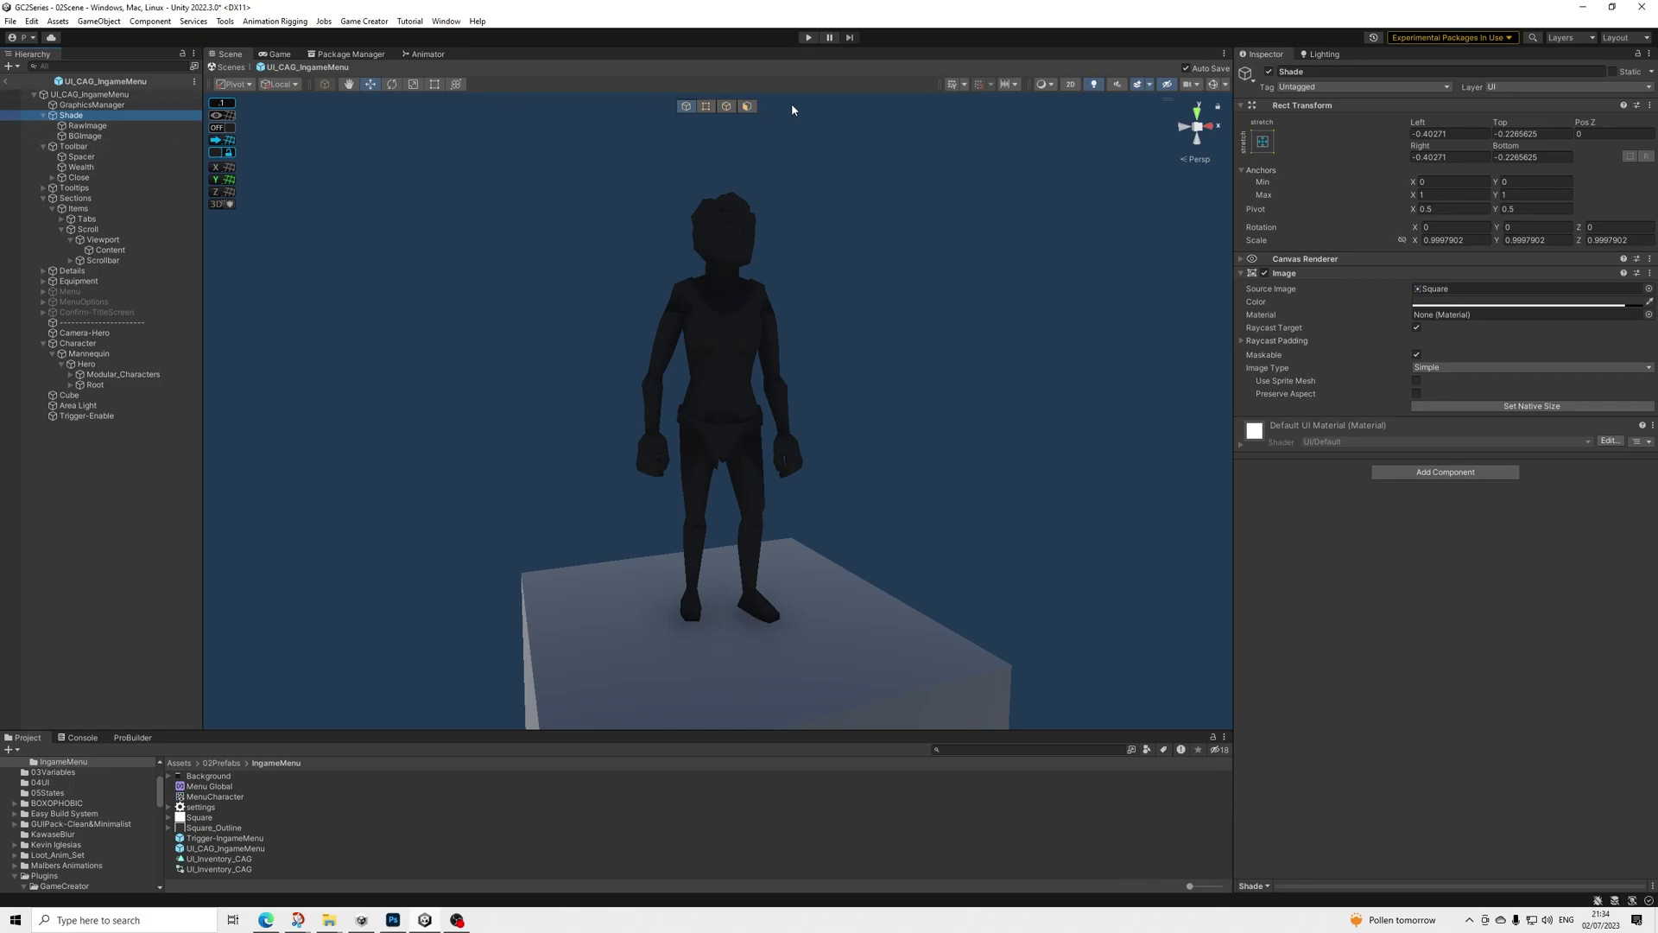
Return the scene view to 2D and frame the whole UI_CAG_IngameMenu canvas
click(1071, 85)
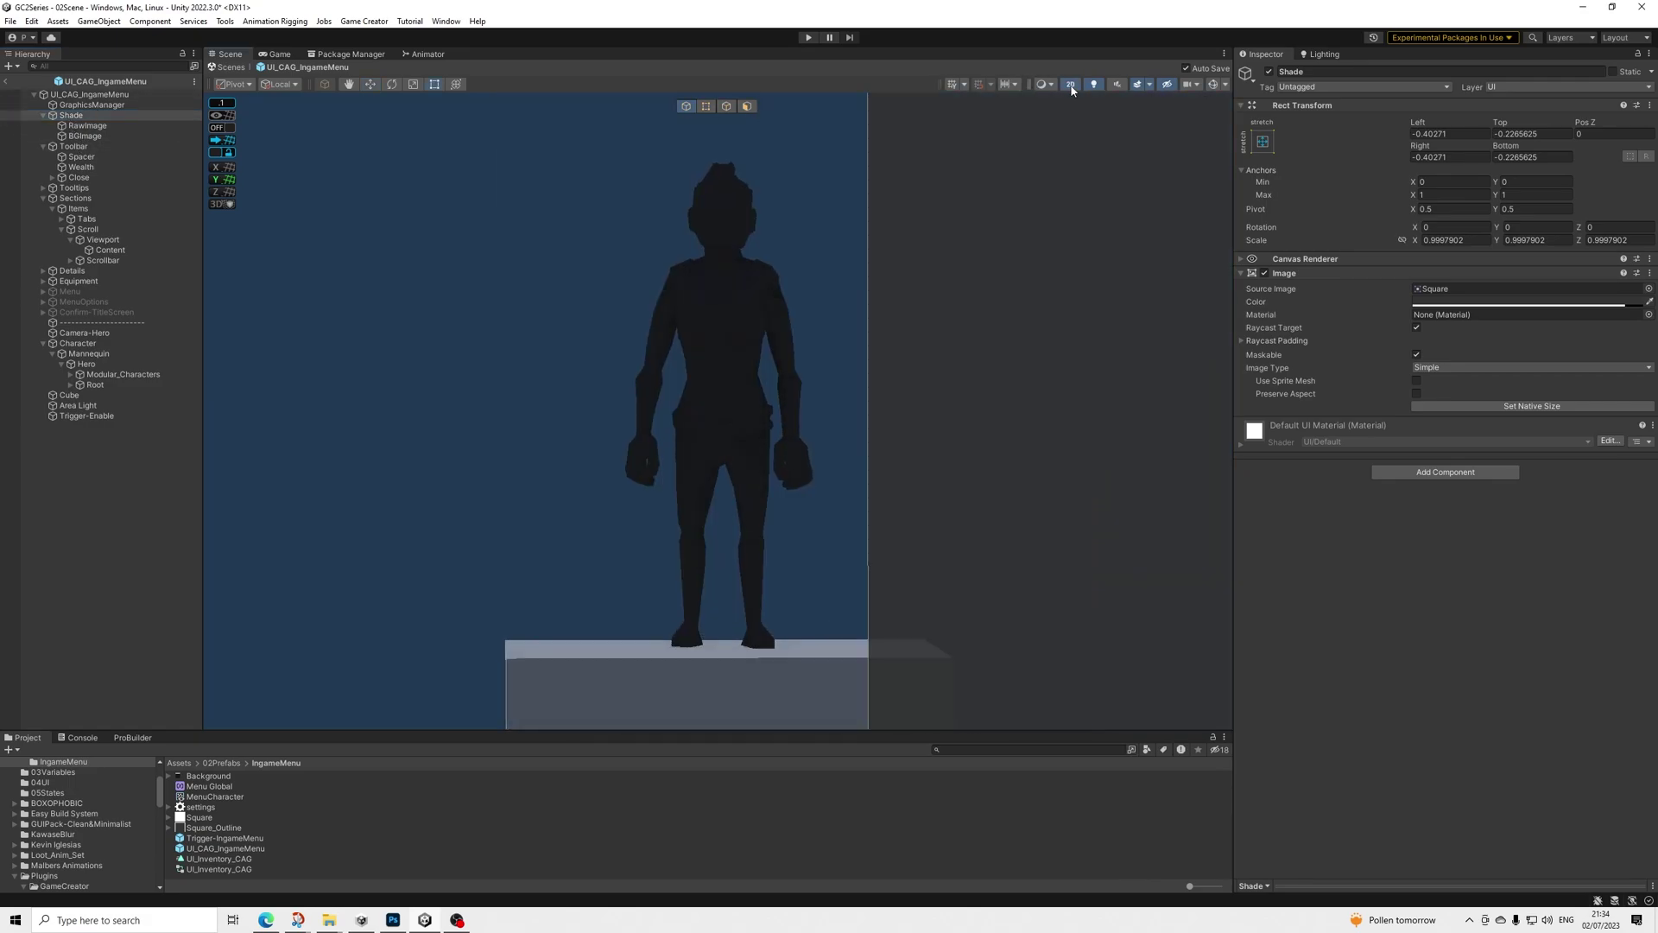
click(97, 95)
key(f)
scroll(552, 370, down, 2)
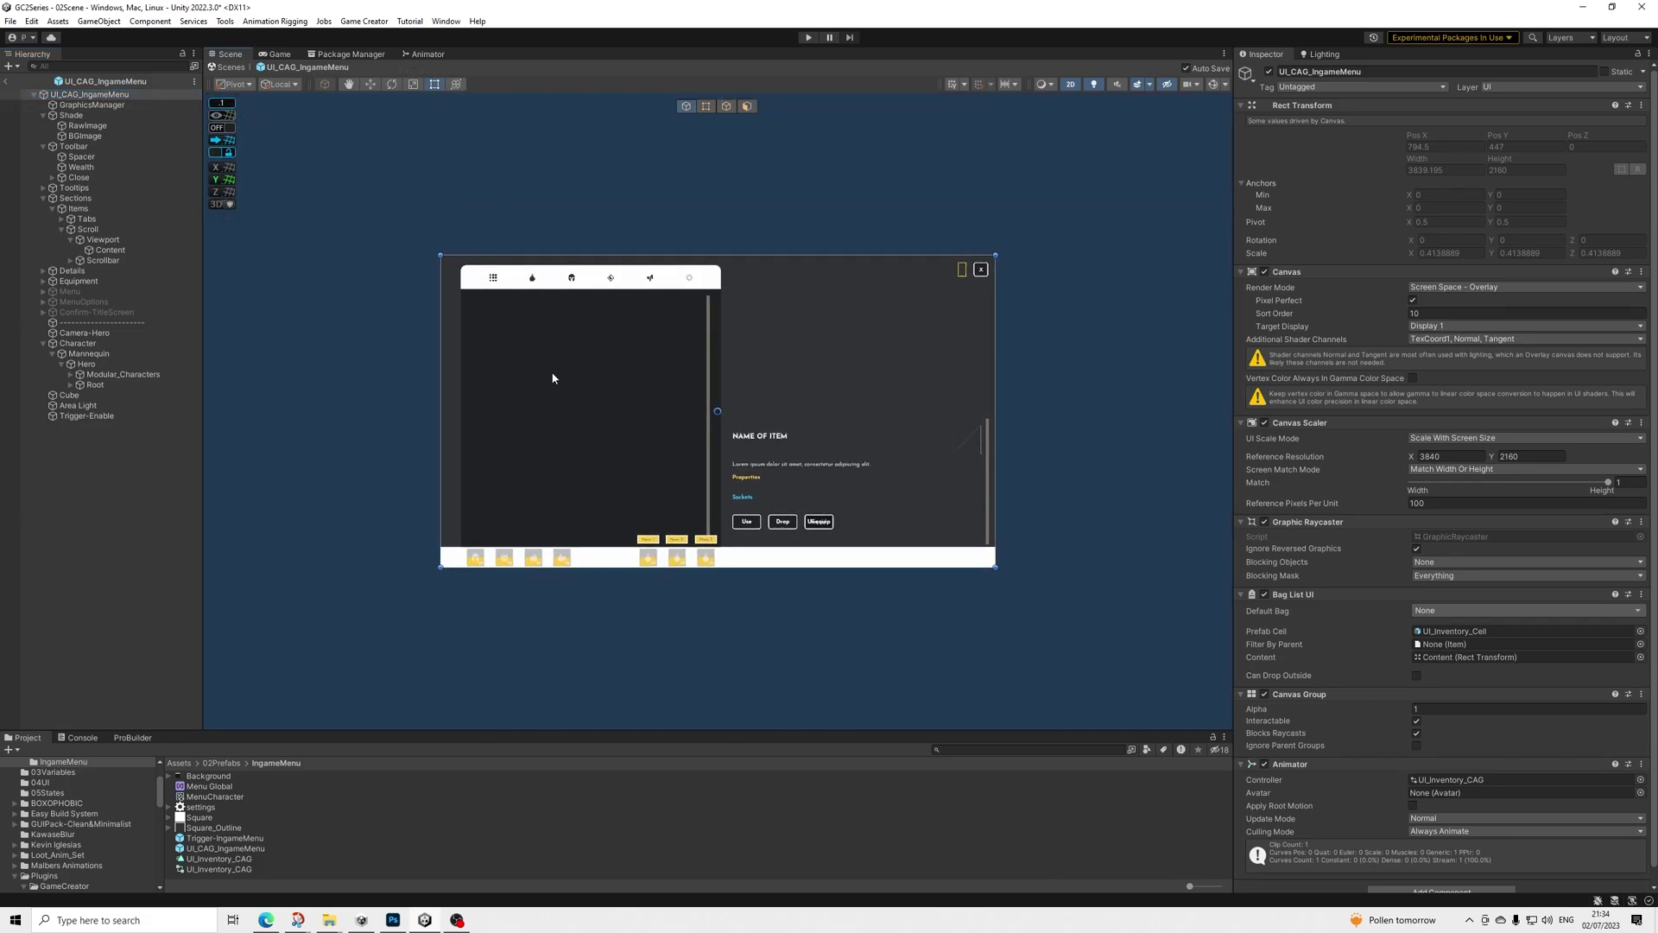
scroll(552, 369, up, 3)
middle_drag(685, 397, 646, 382)
scroll(645, 382, up, 3)
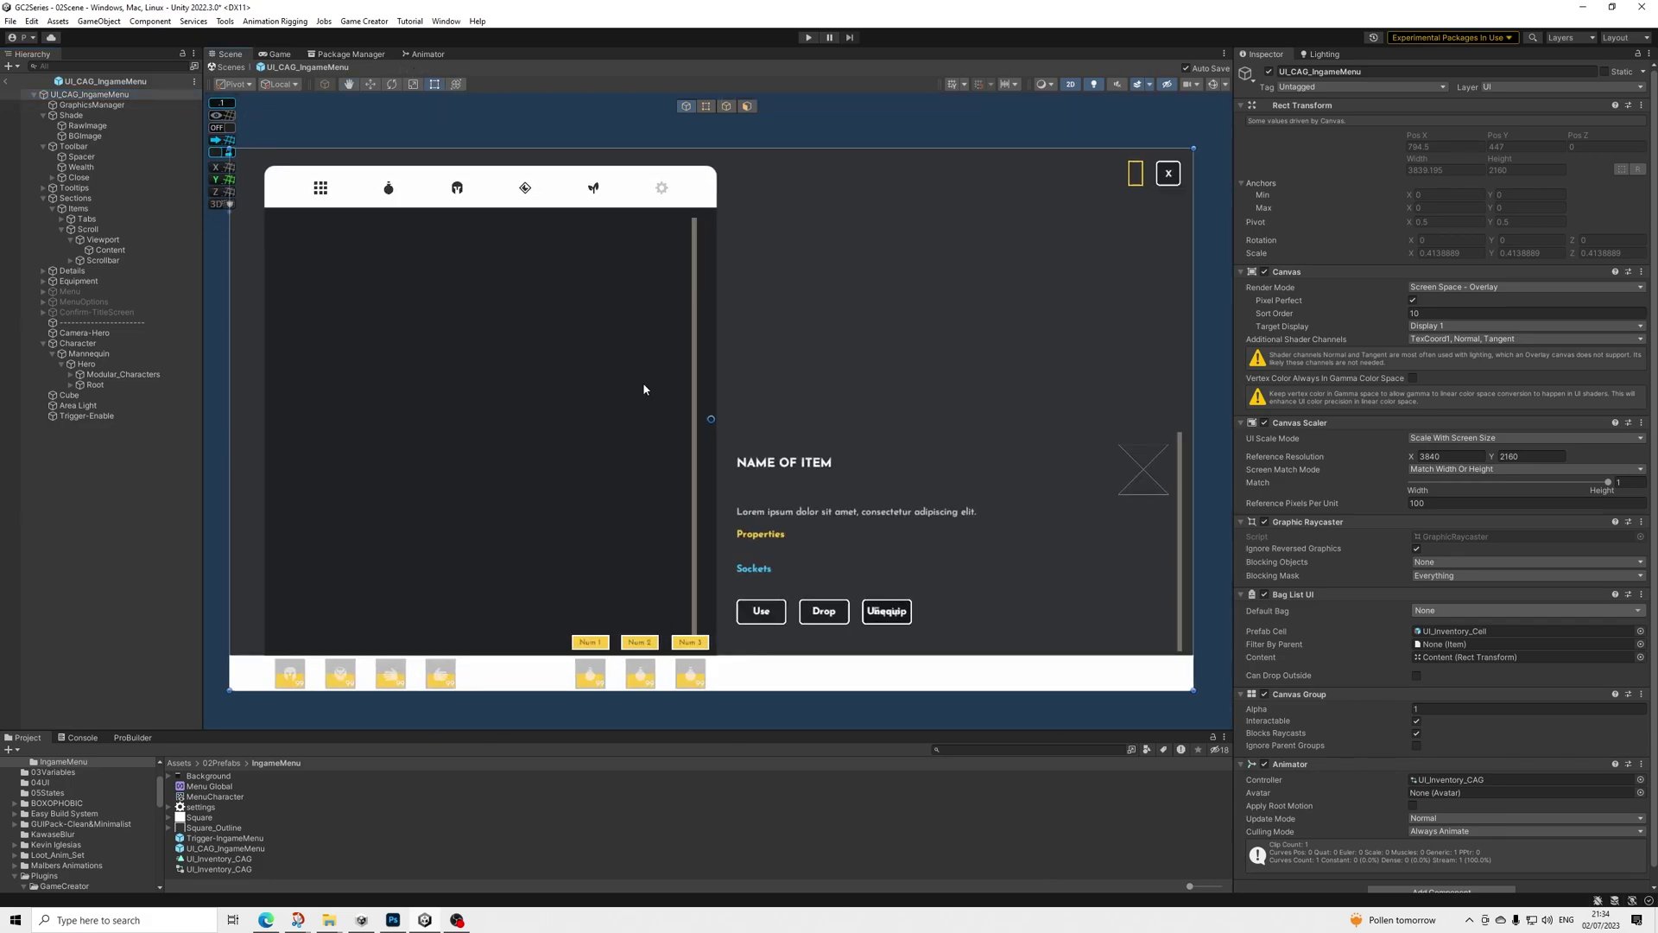
Inspect the Close button, Scroll, Items and Tabs objects, then expand Tabs and select TabAll
click(57, 178)
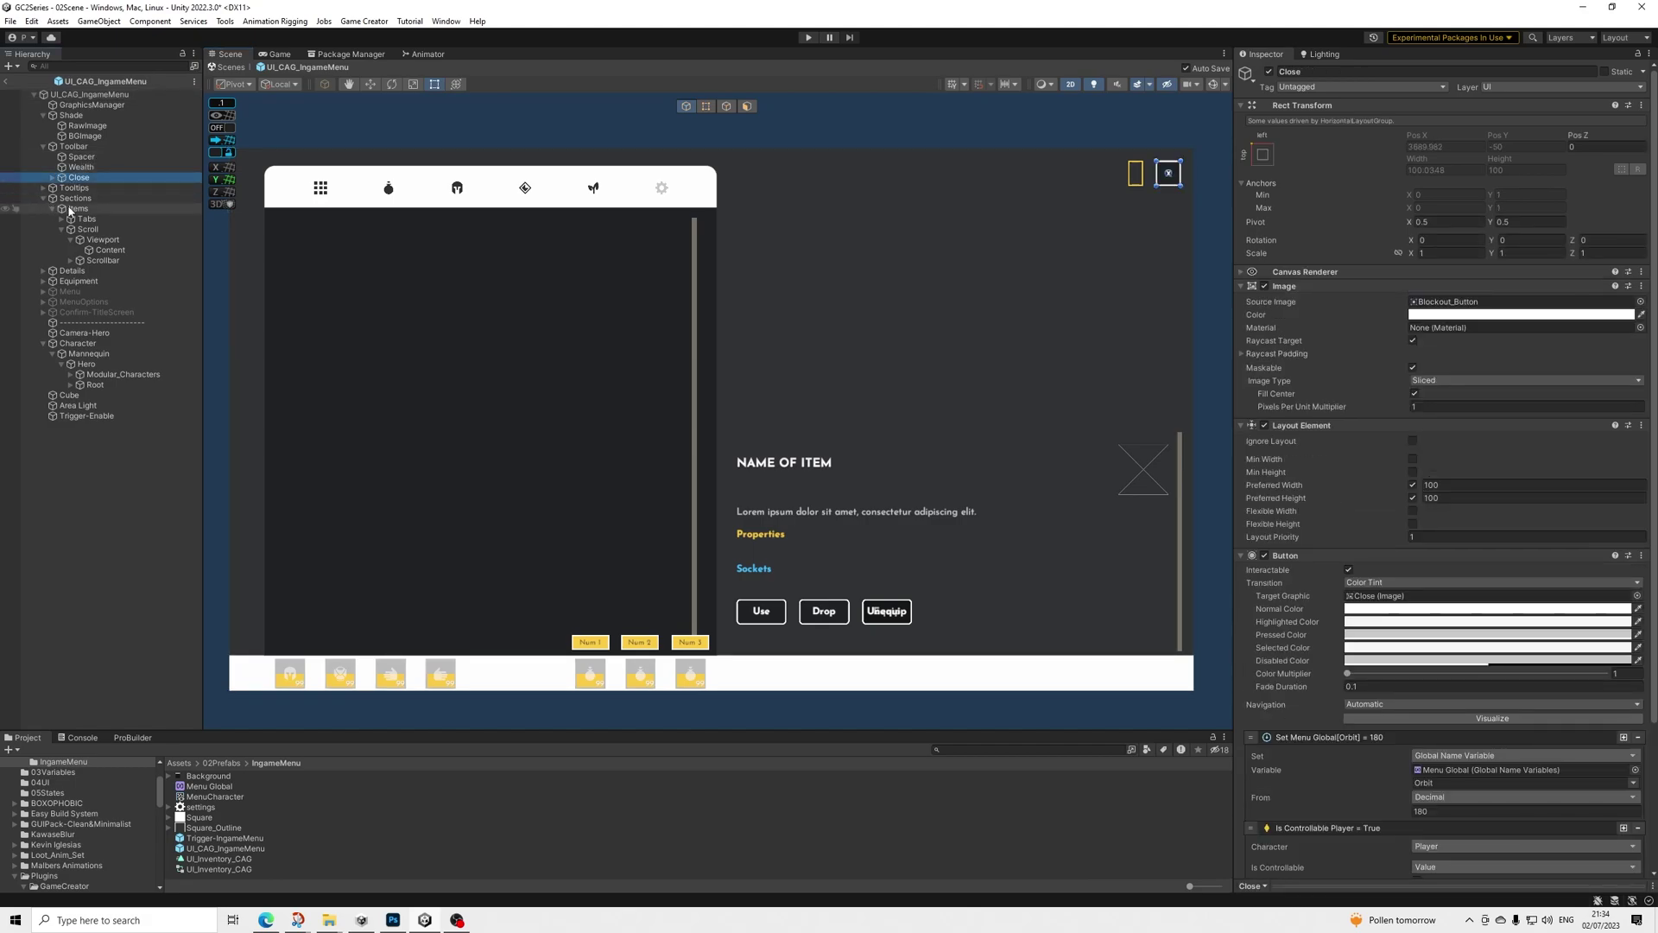
click(82, 231)
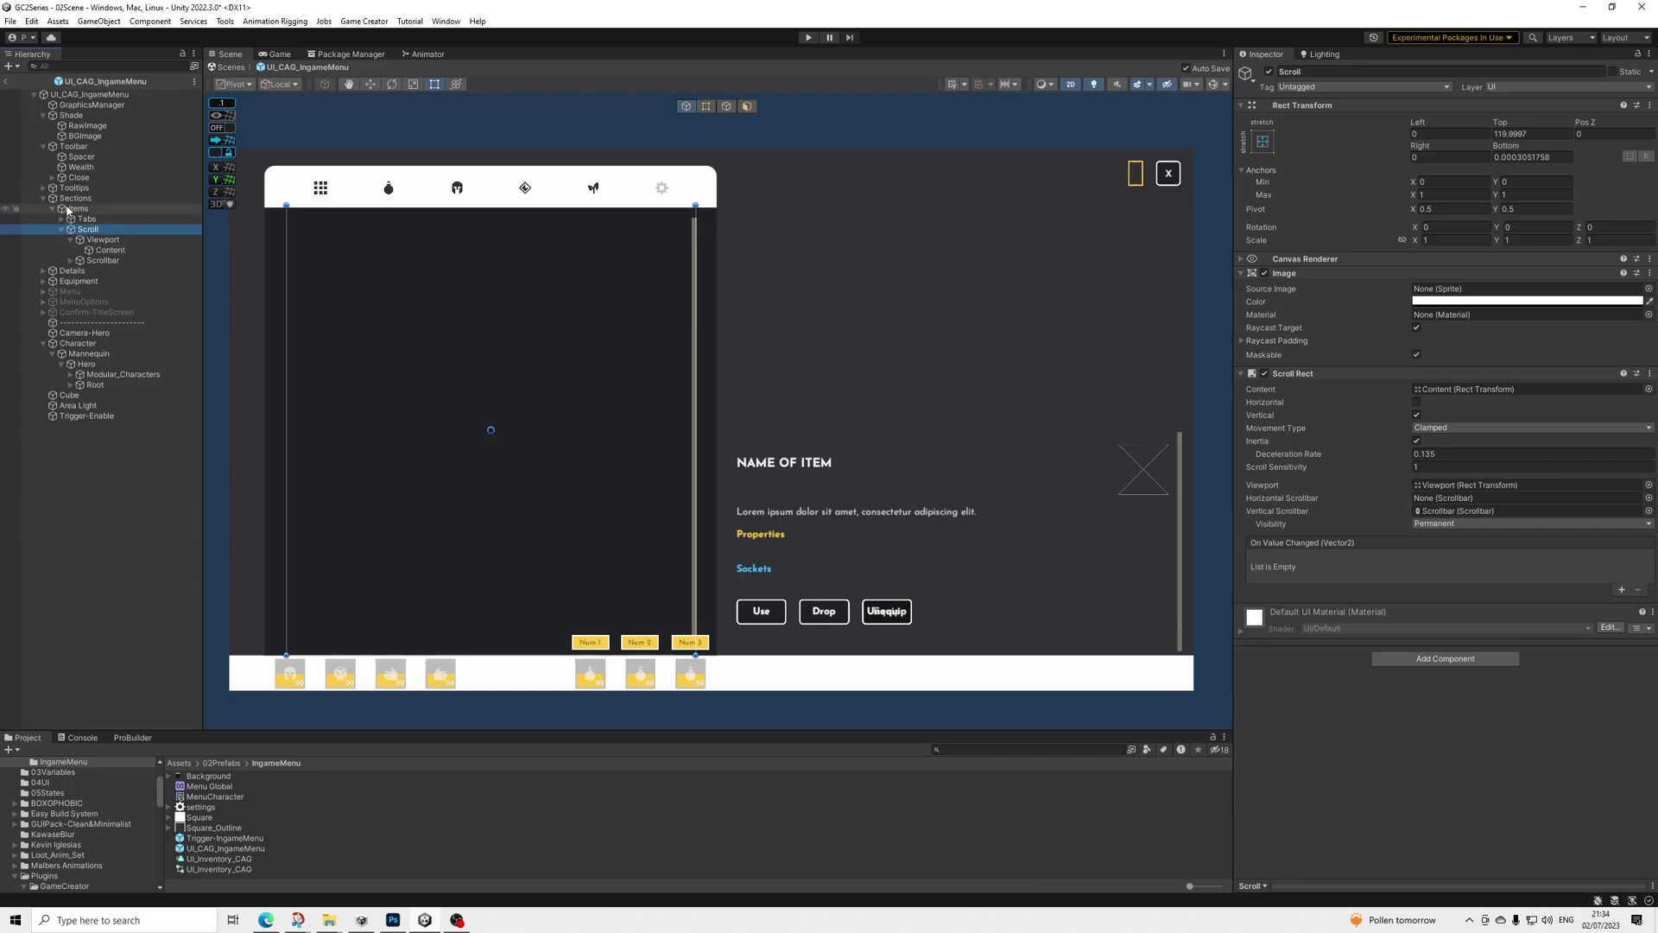
click(77, 210)
click(85, 219)
click(62, 218)
click(96, 230)
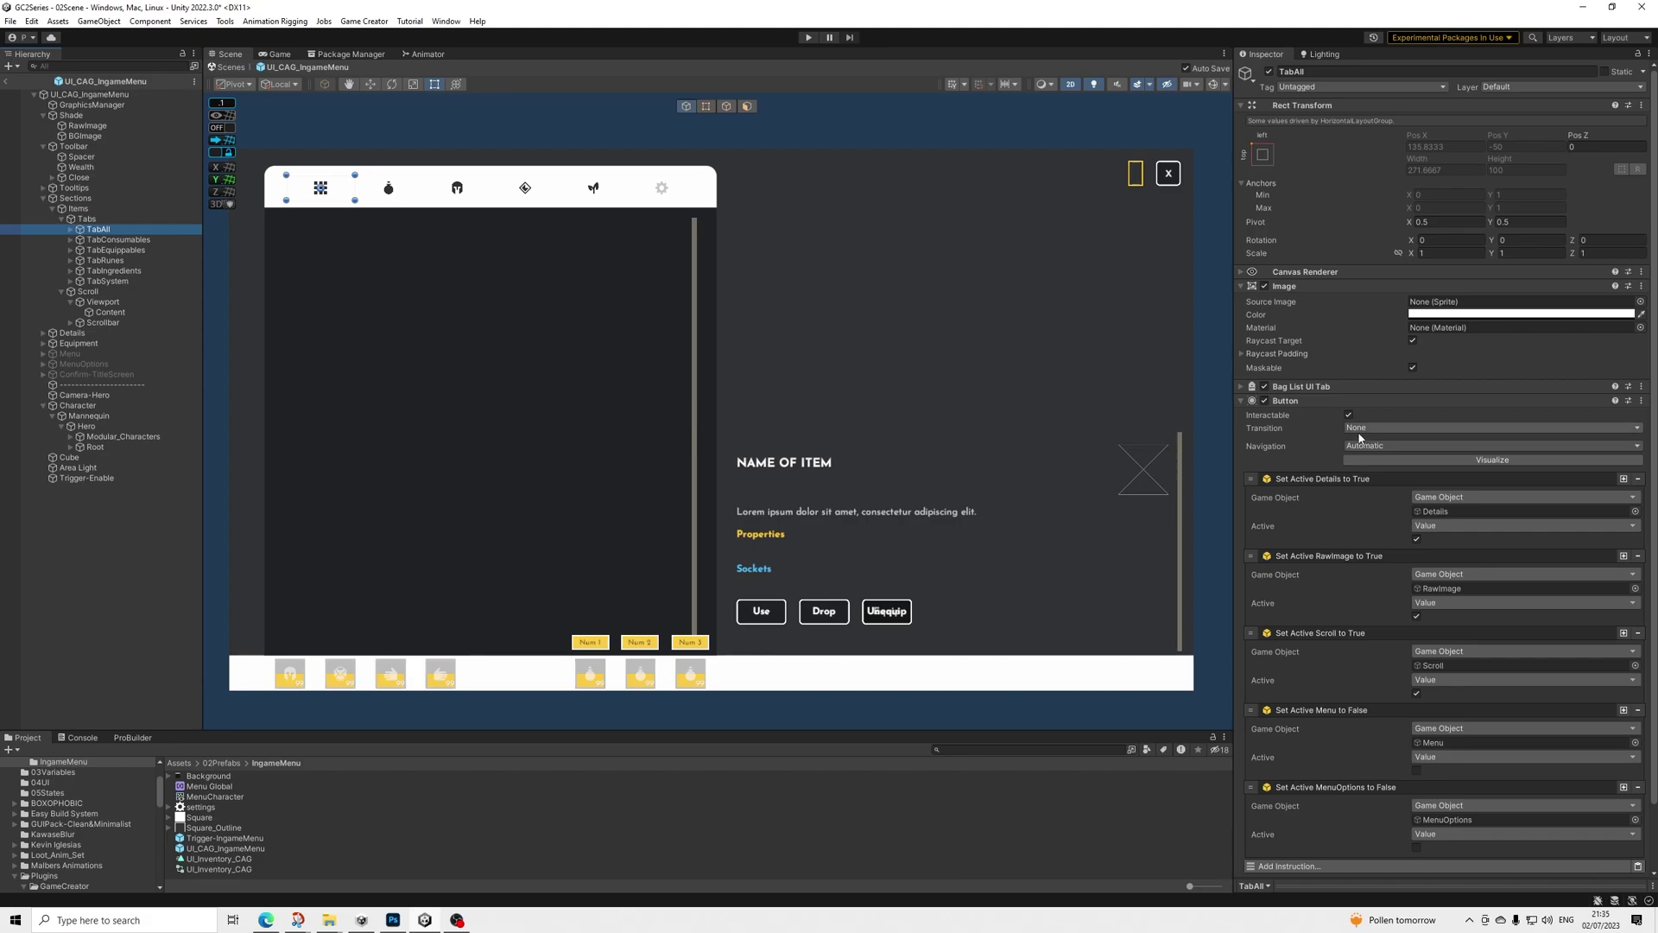
Examine TabAll's Bag List UI Tab settings and the Set Active instructions on its Button component
click(1318, 387)
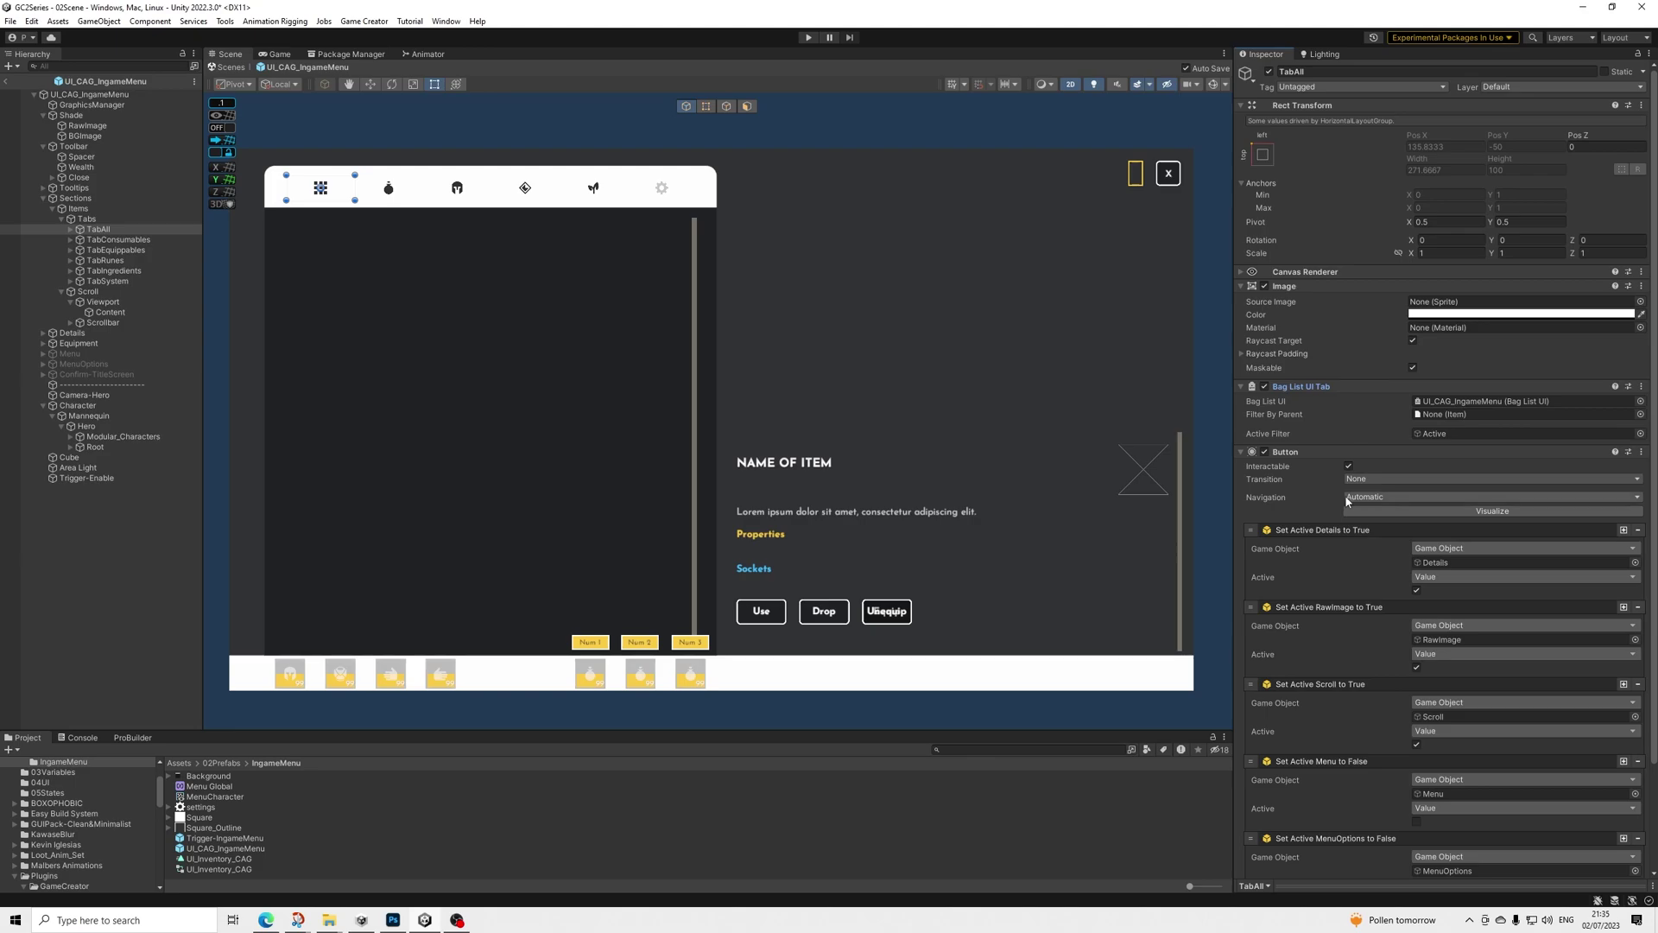
click(1293, 388)
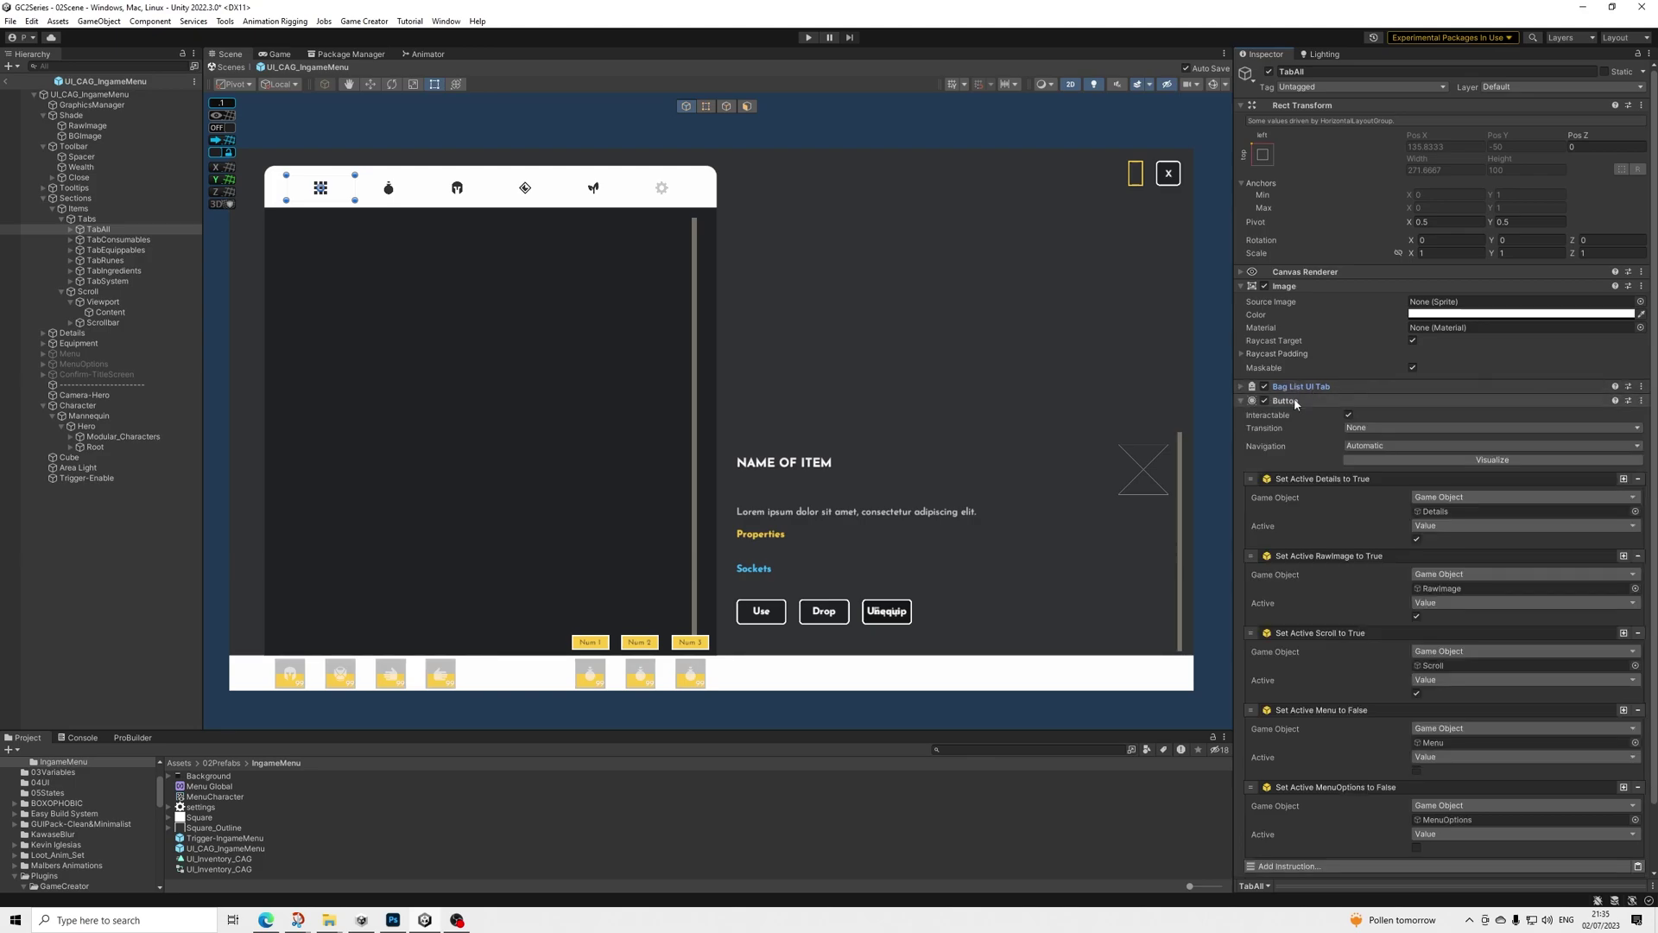
scroll(1321, 411, down, 2)
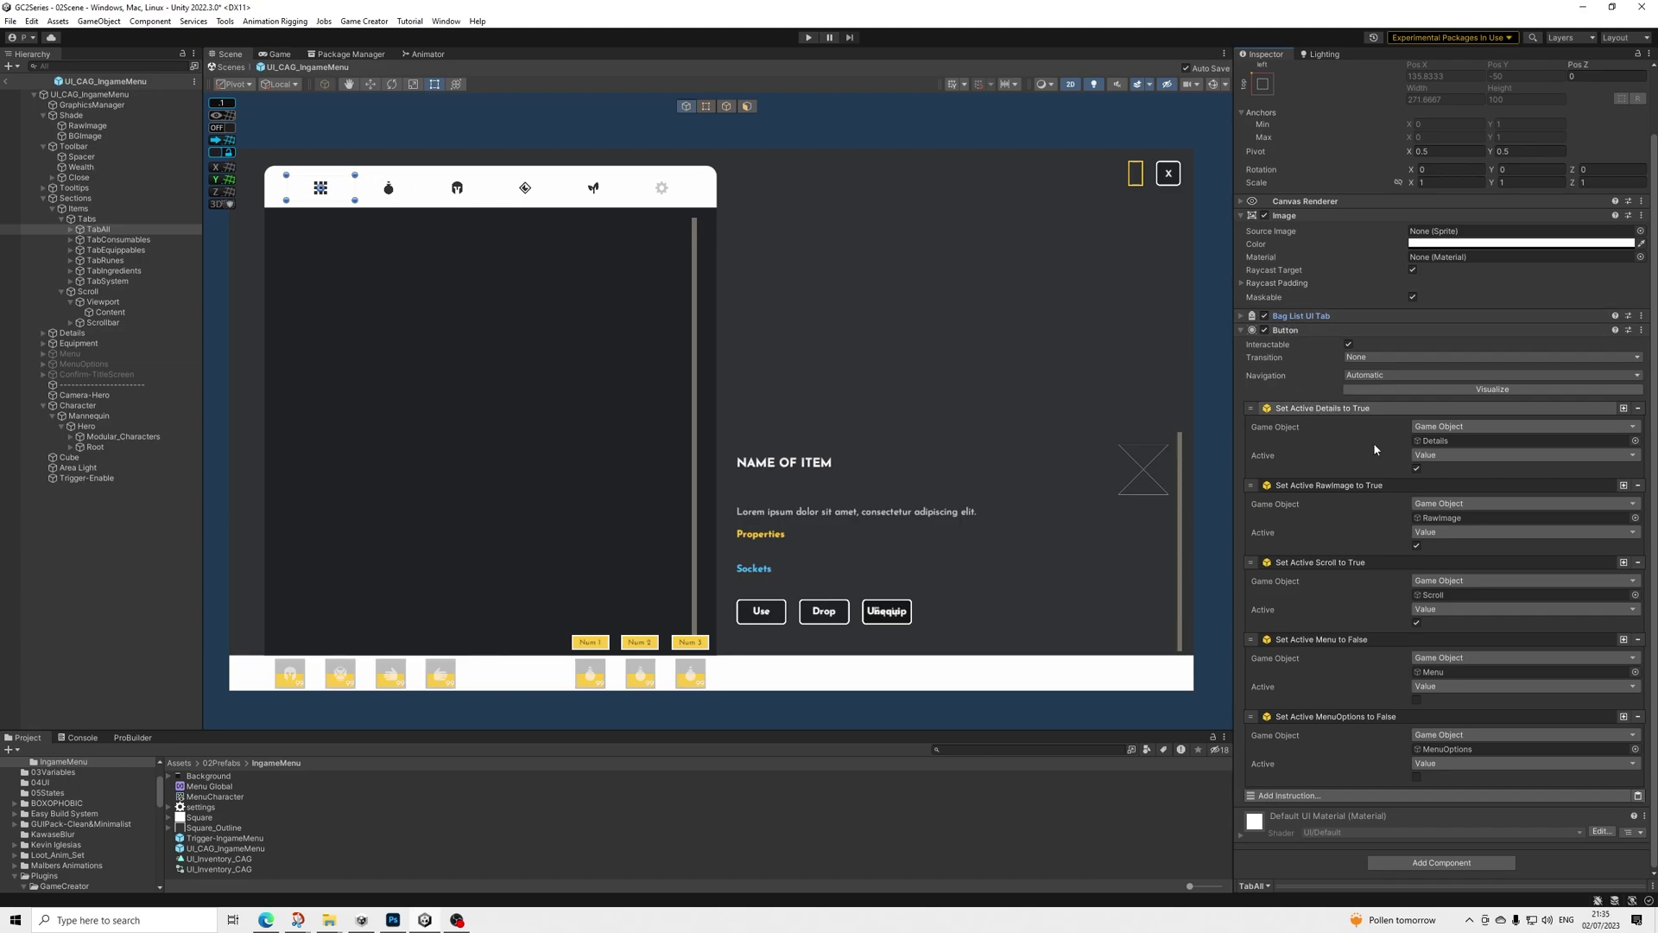
click(1289, 316)
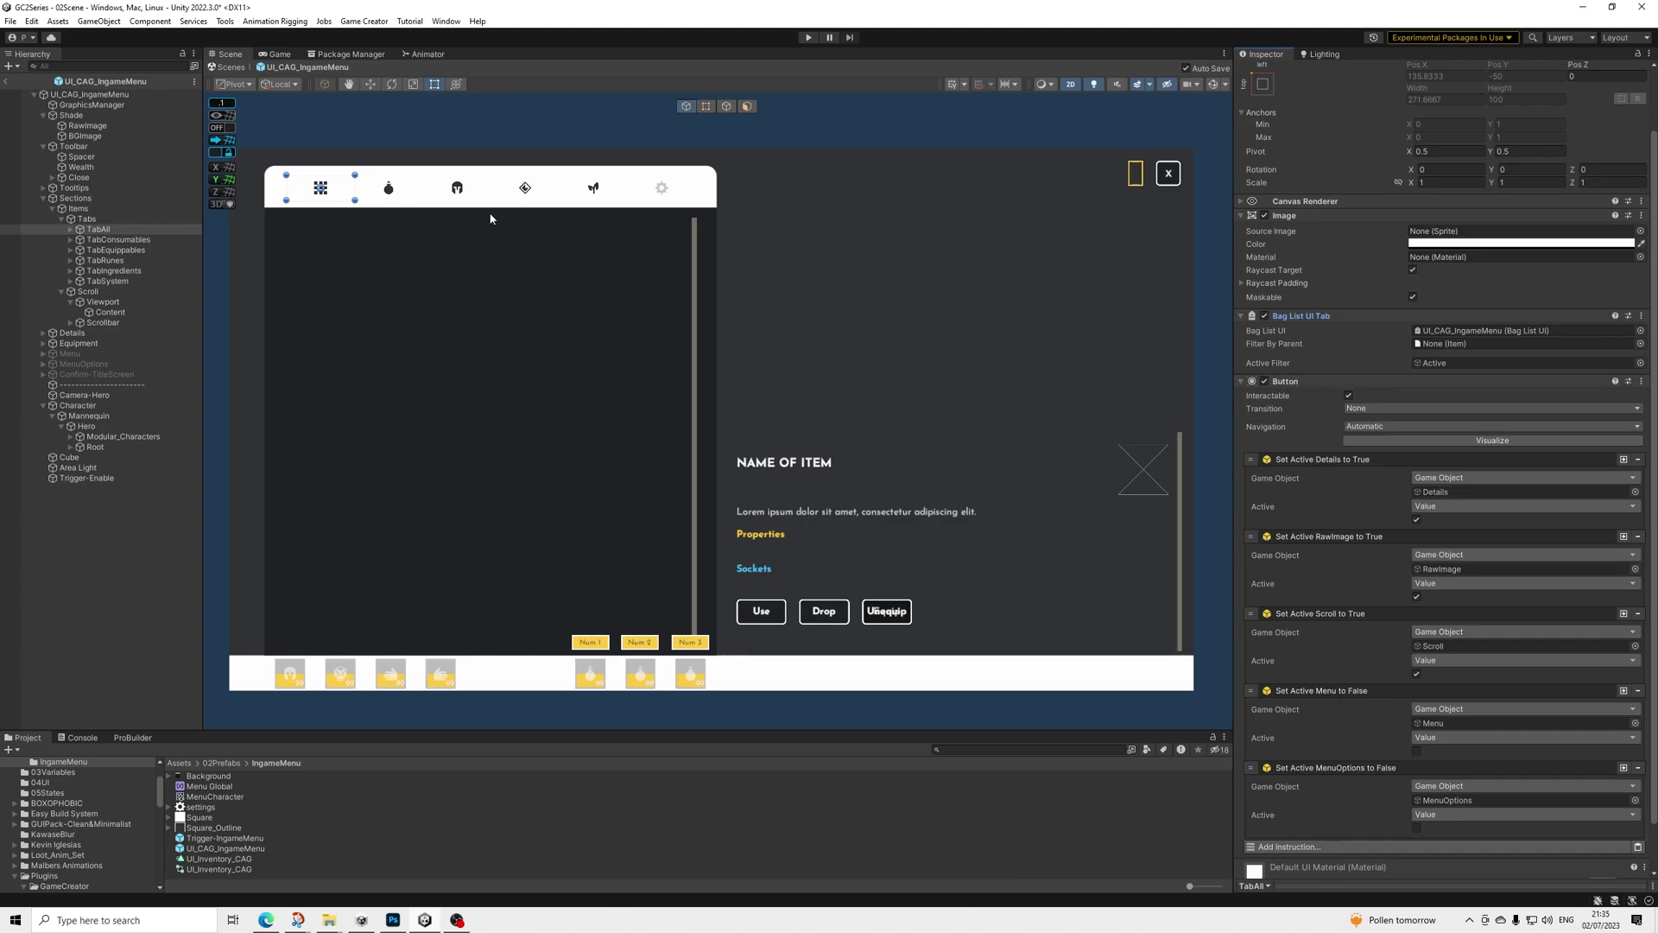
Inspect RawImage under Shade, then examine the Set Active instructions on TabSystem's Button component
click(44, 198)
click(72, 208)
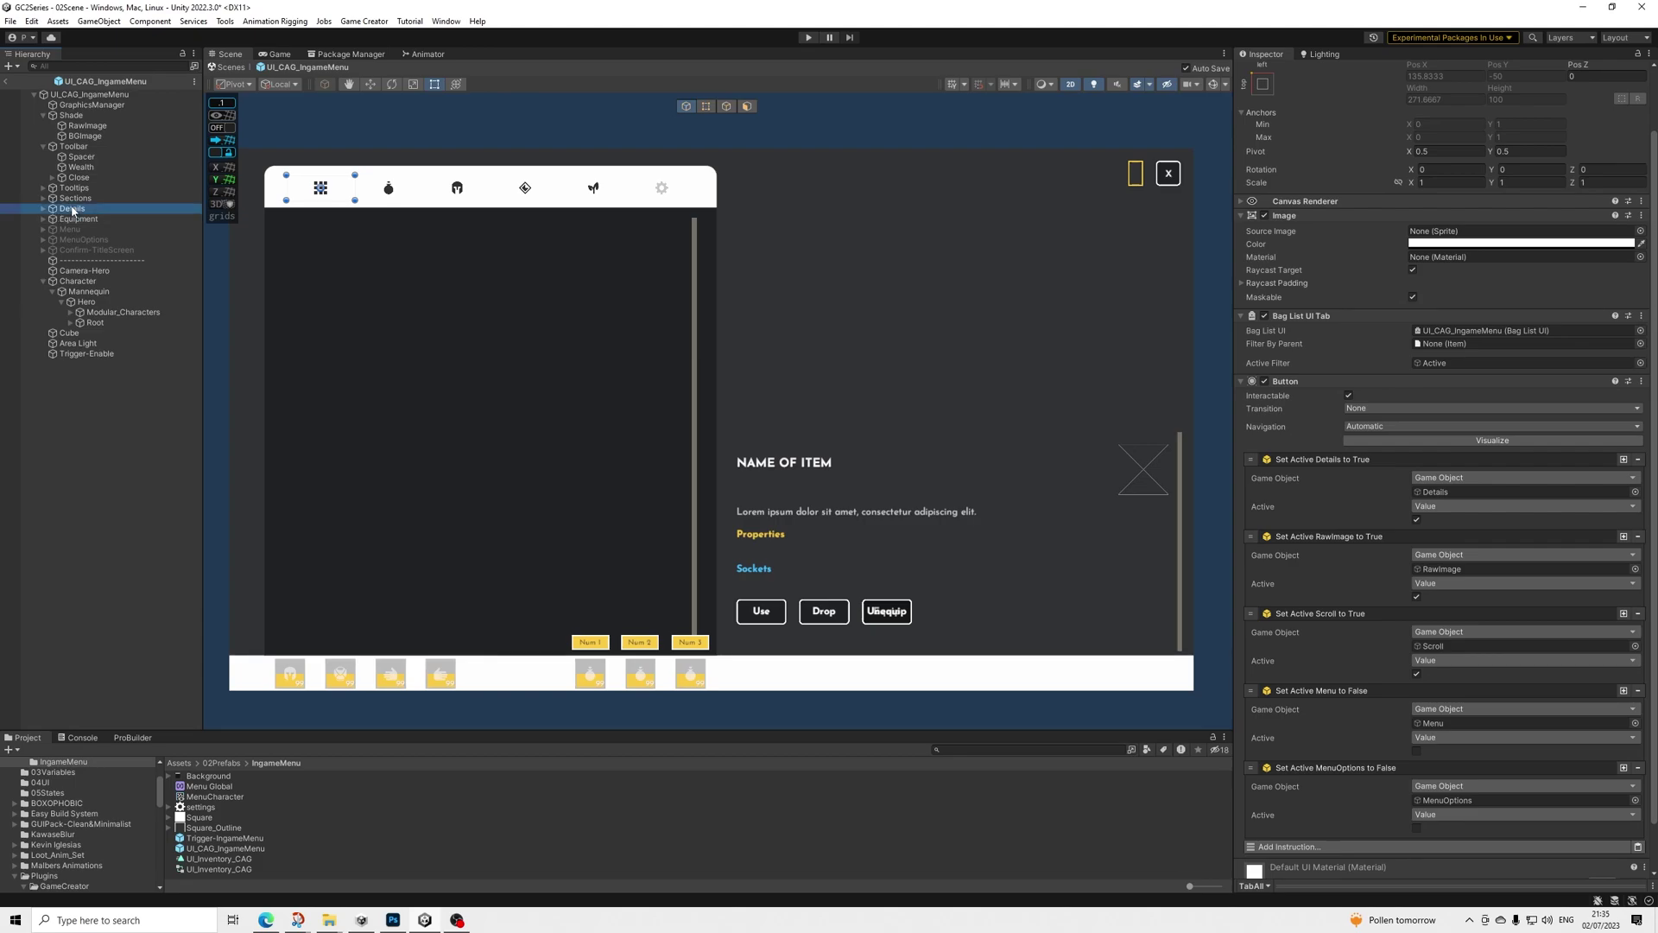
click(92, 127)
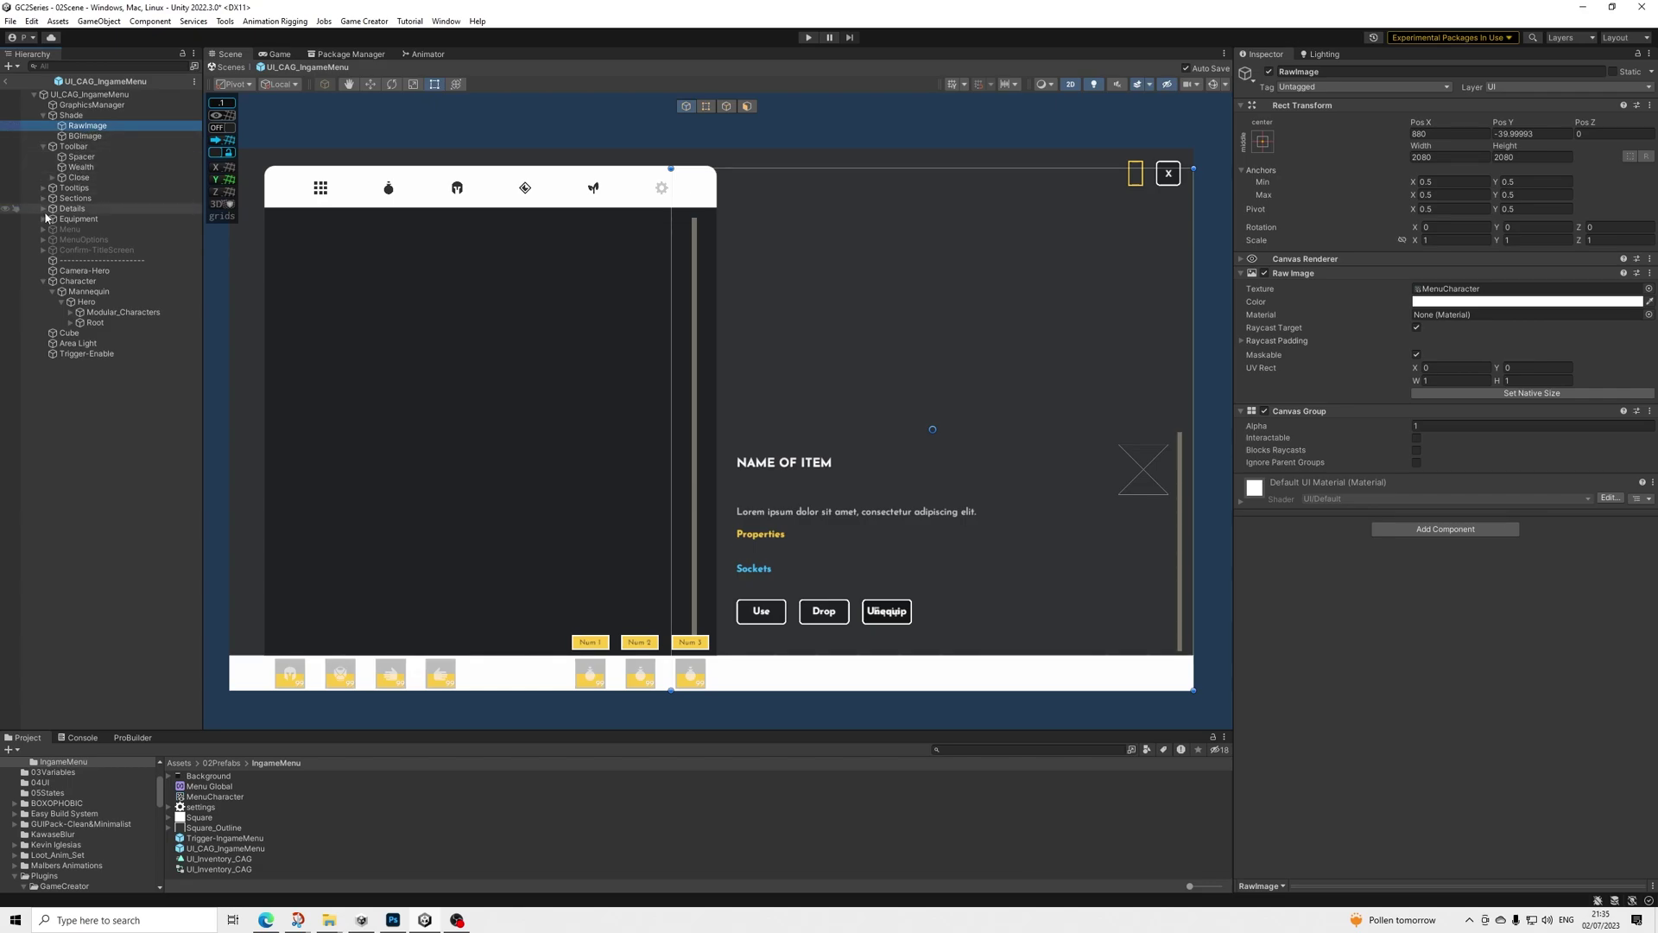
click(44, 199)
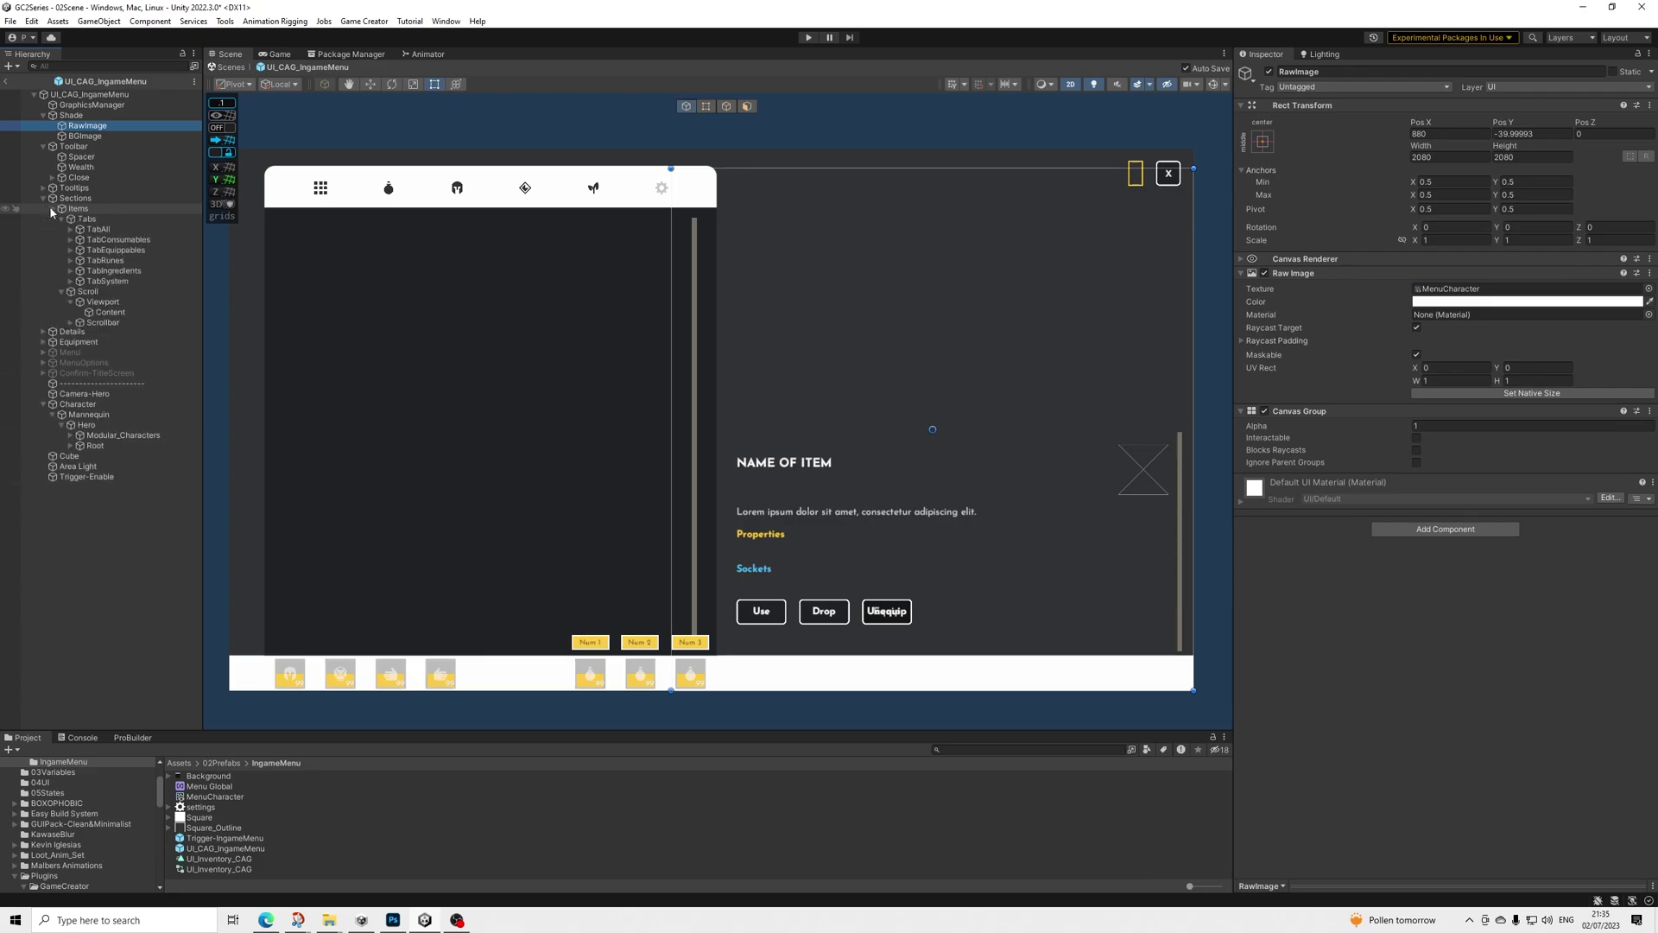
click(97, 280)
scroll(1430, 549, down, 3)
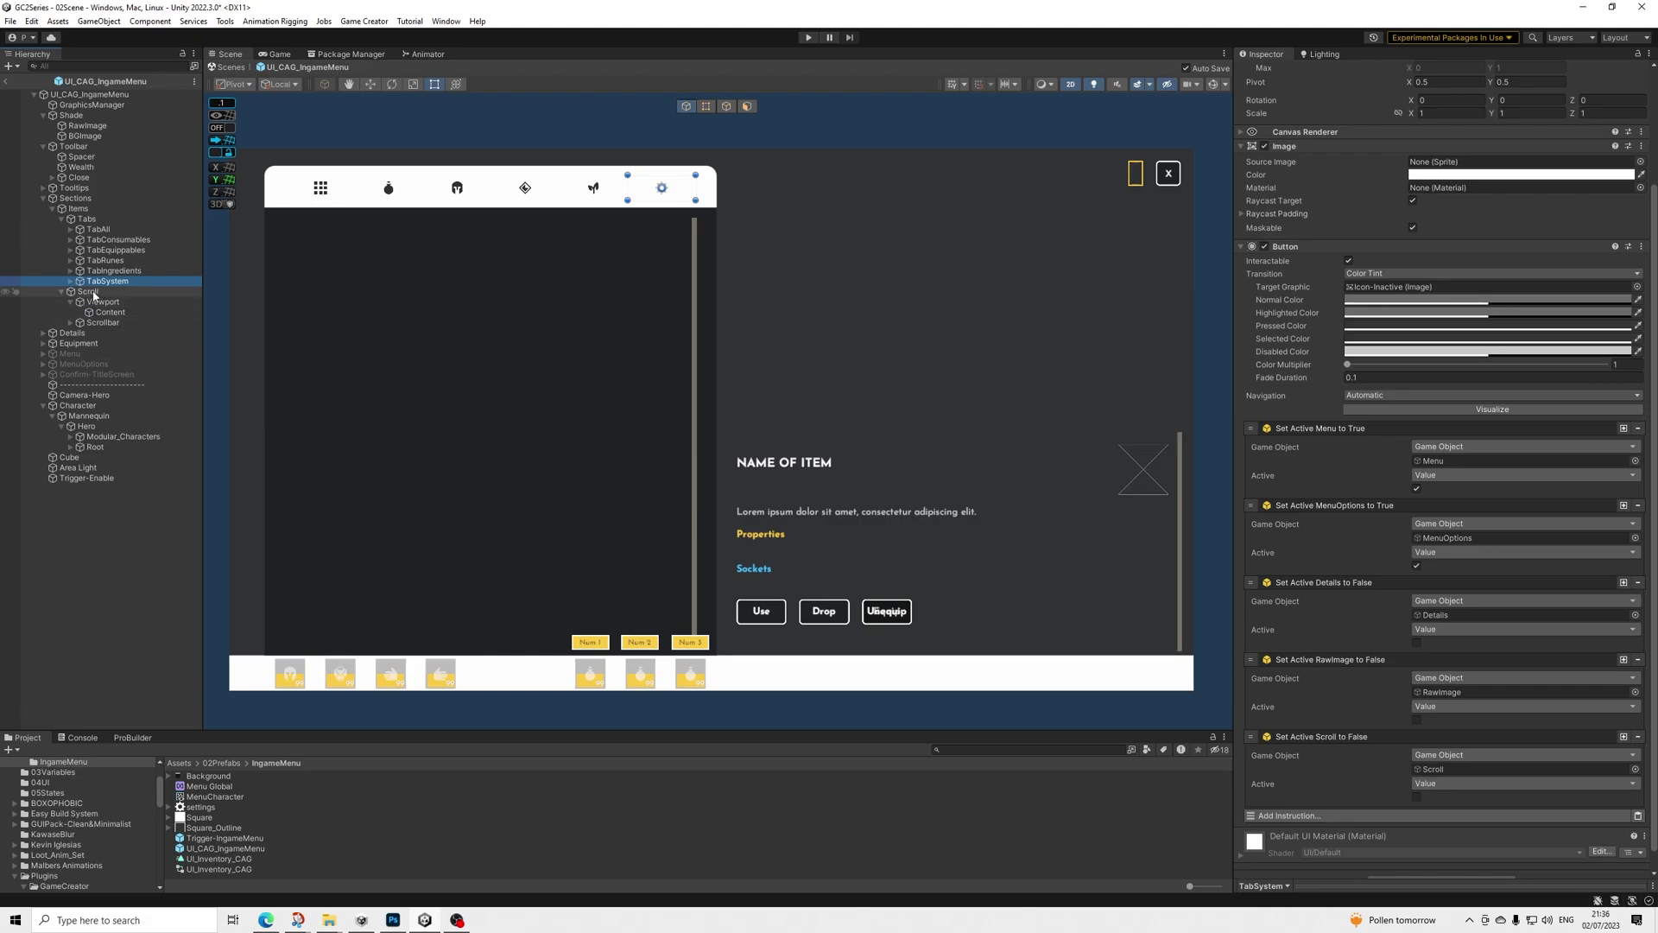
Compare the item filters and Set Active instructions of the Ingredients, Runes, Equippables and Consumables tabs with those of TabSystem
click(129, 272)
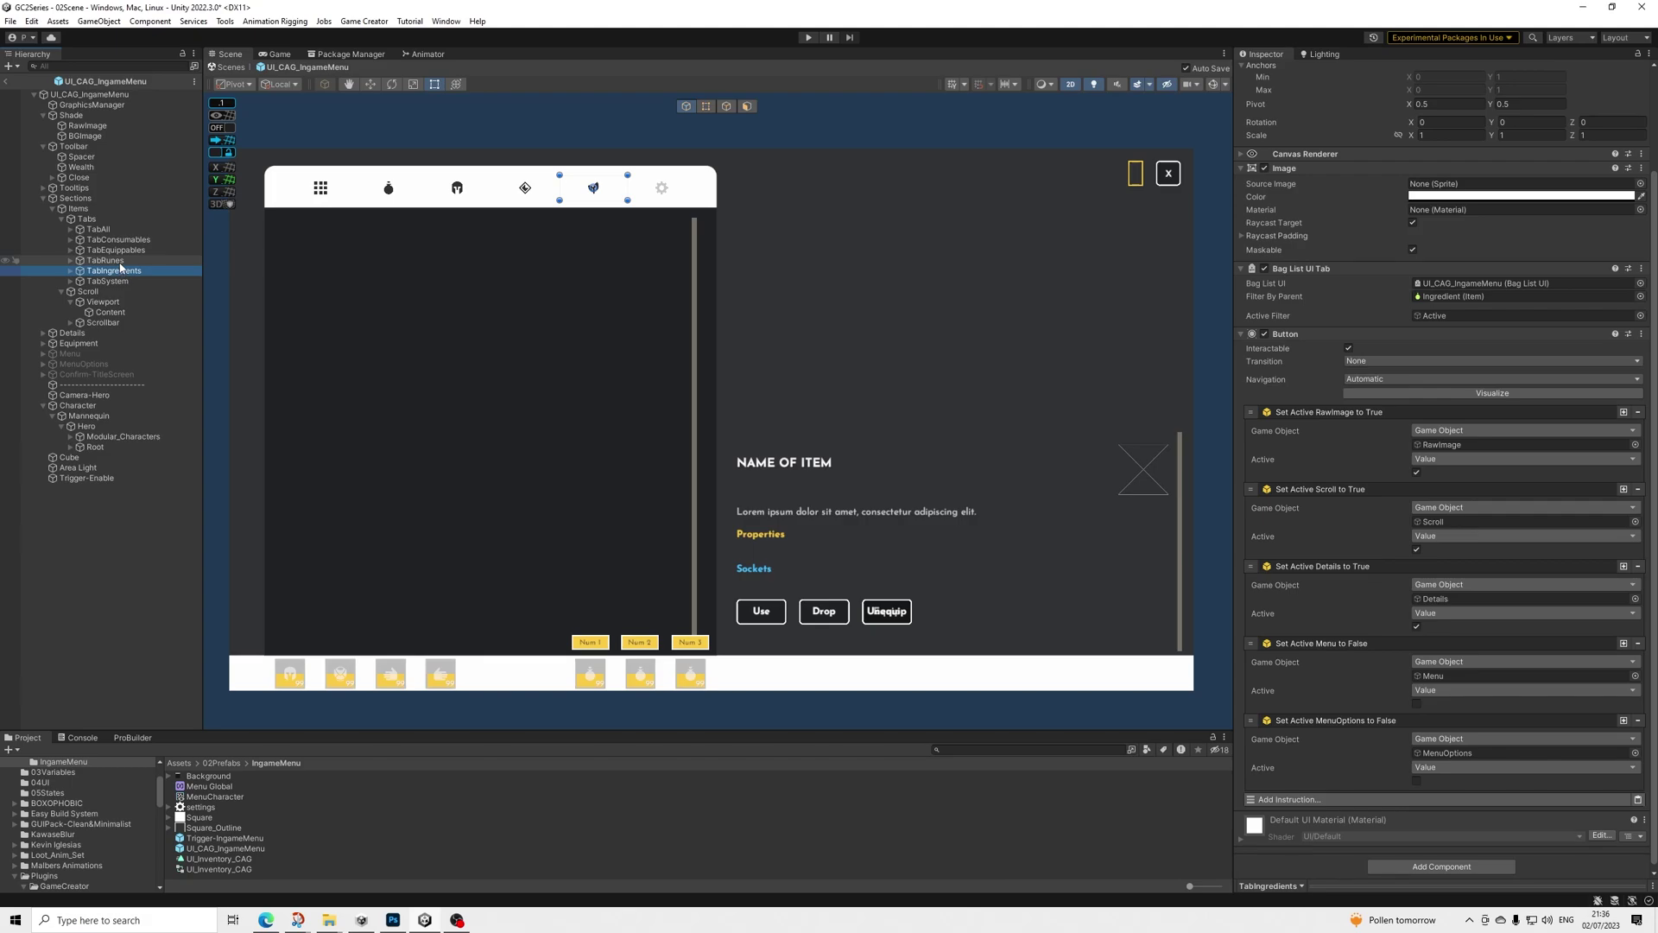
key(Up)
key(Up)
key(Up)
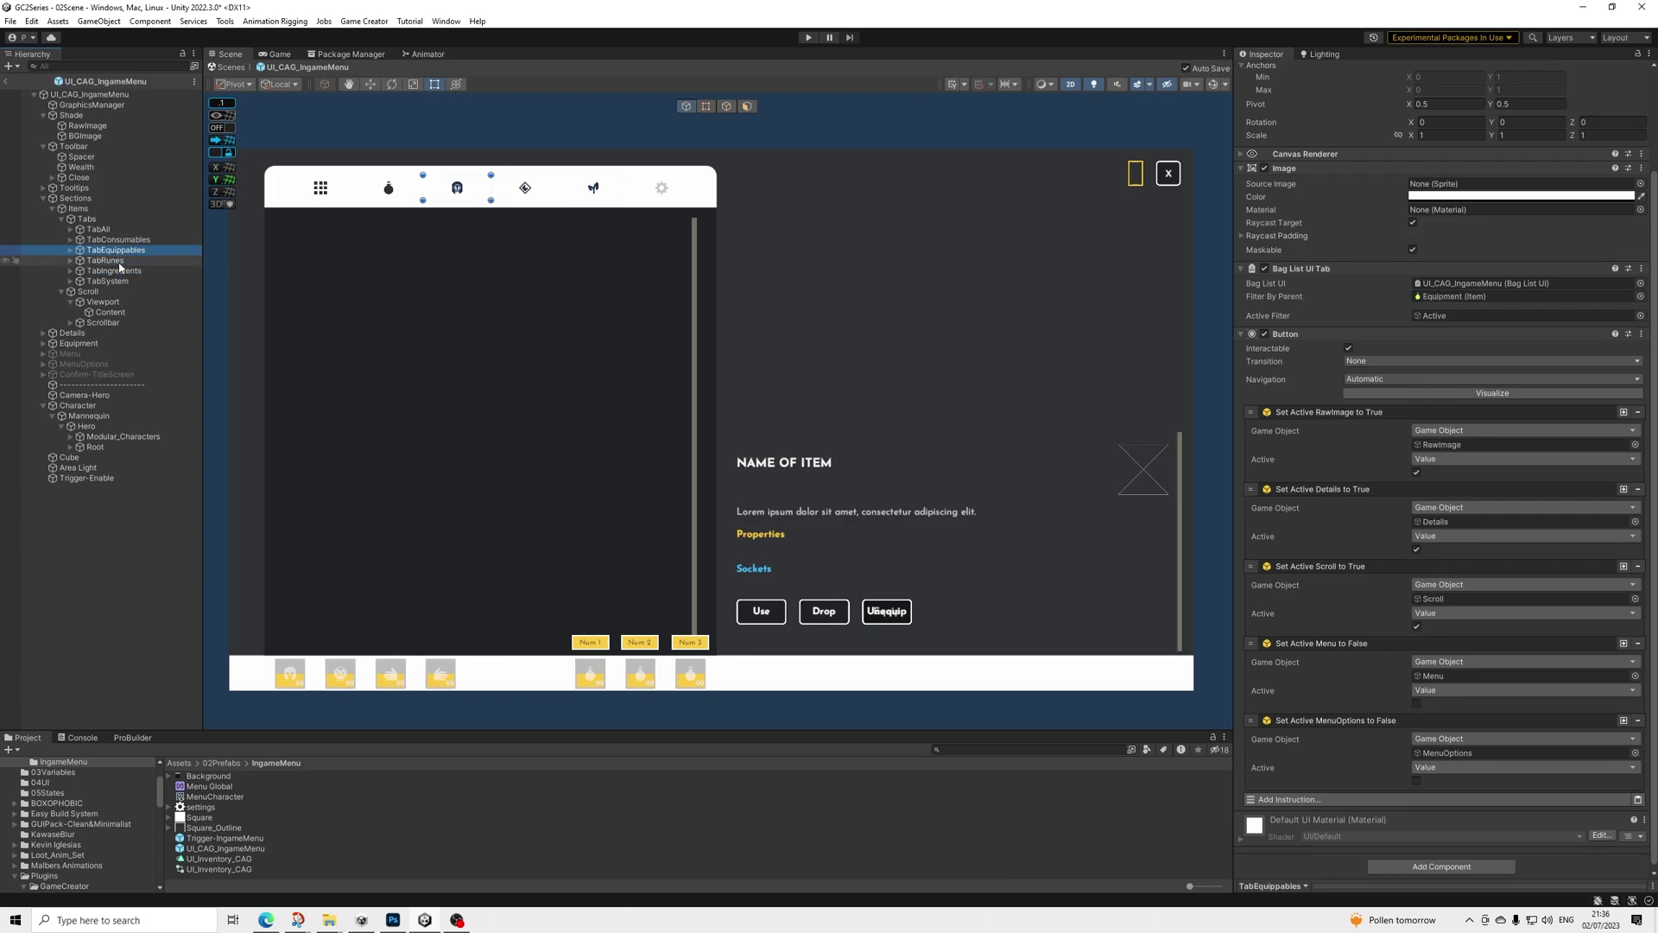
key(Up)
key(Down)
key(Down)
key(Down)
key(Down)
key(Down)
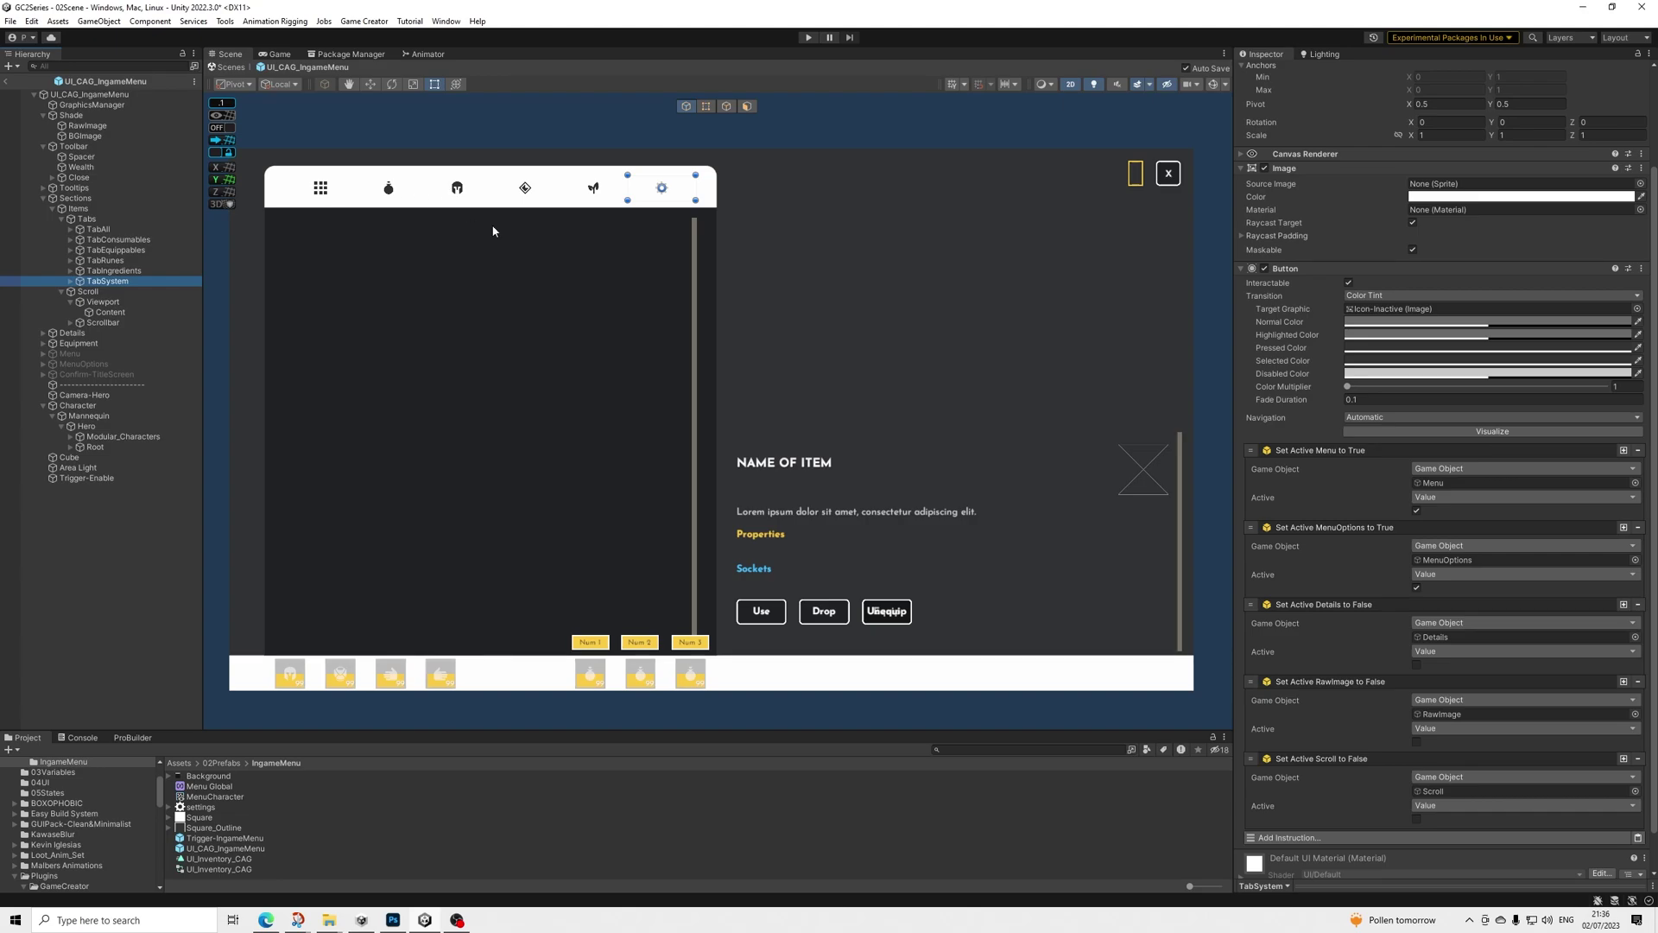
Activate the Menu and MenuOptions objects together so both are enabled in the prefab
click(65, 355)
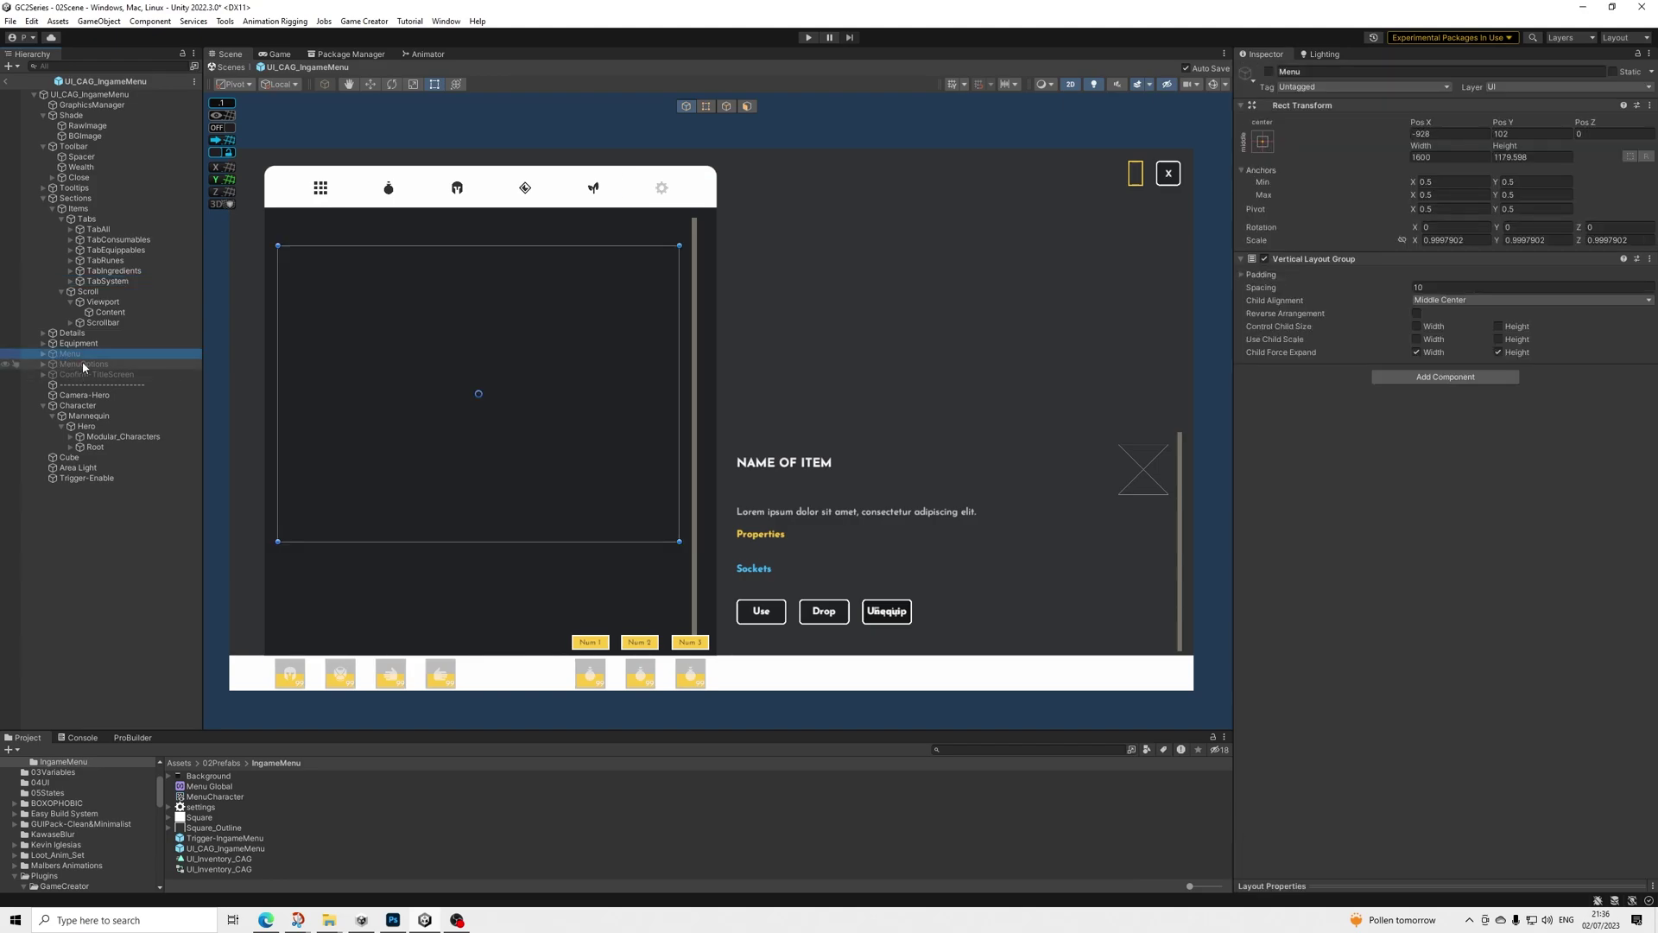
ctrl+click(84, 365)
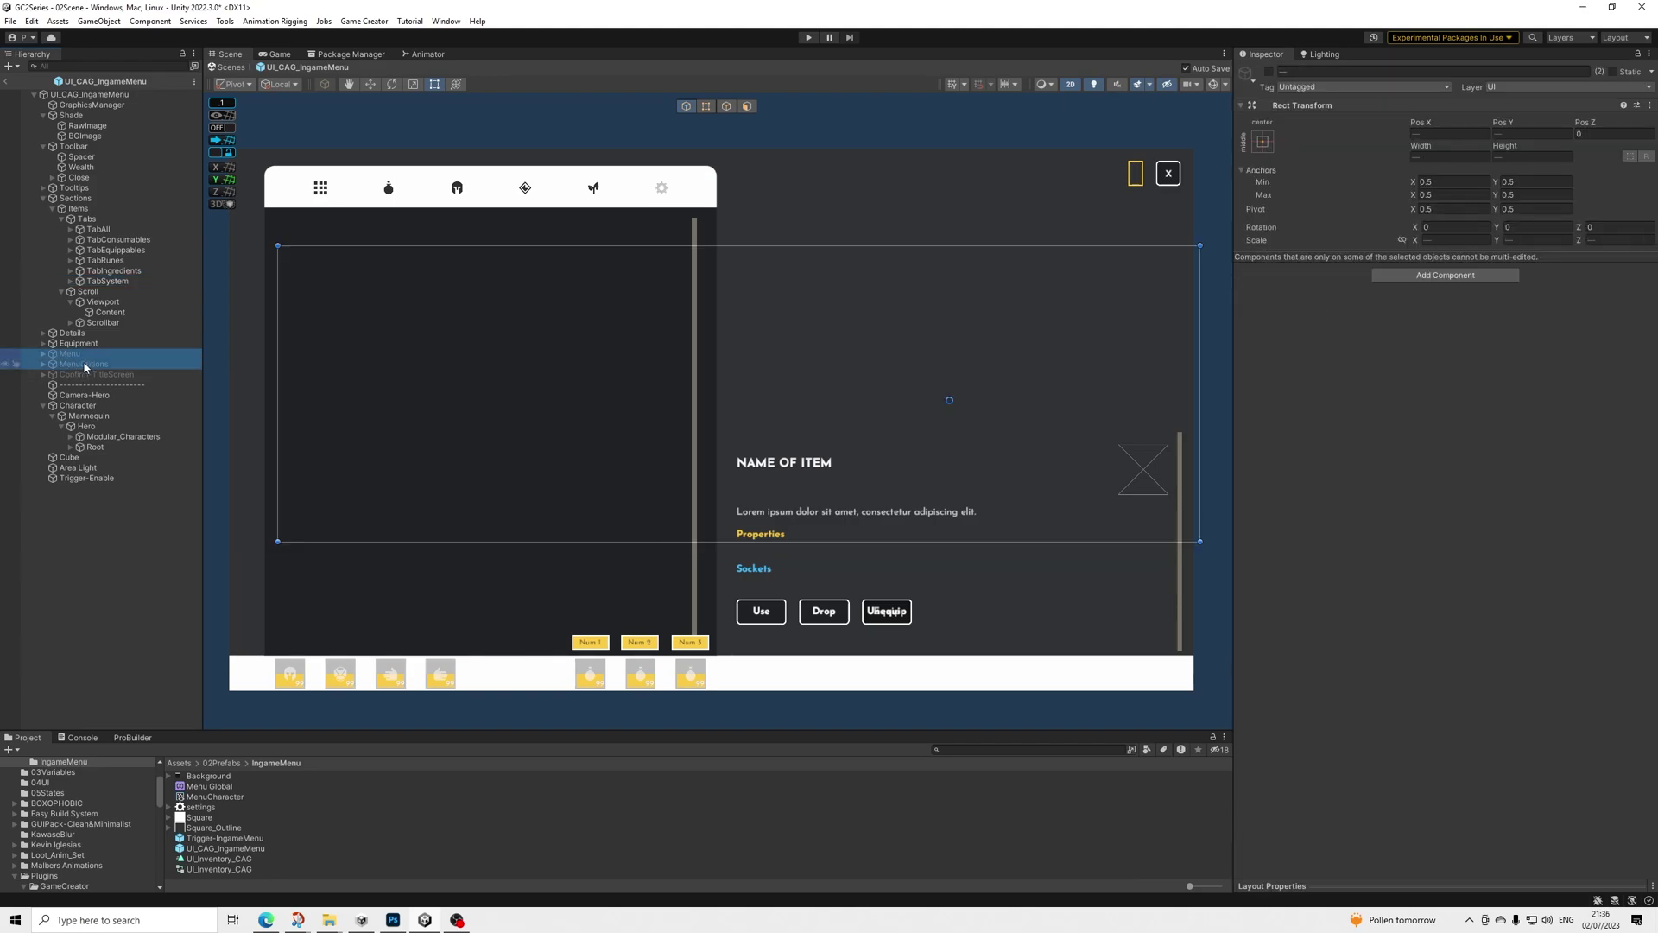
click(1268, 72)
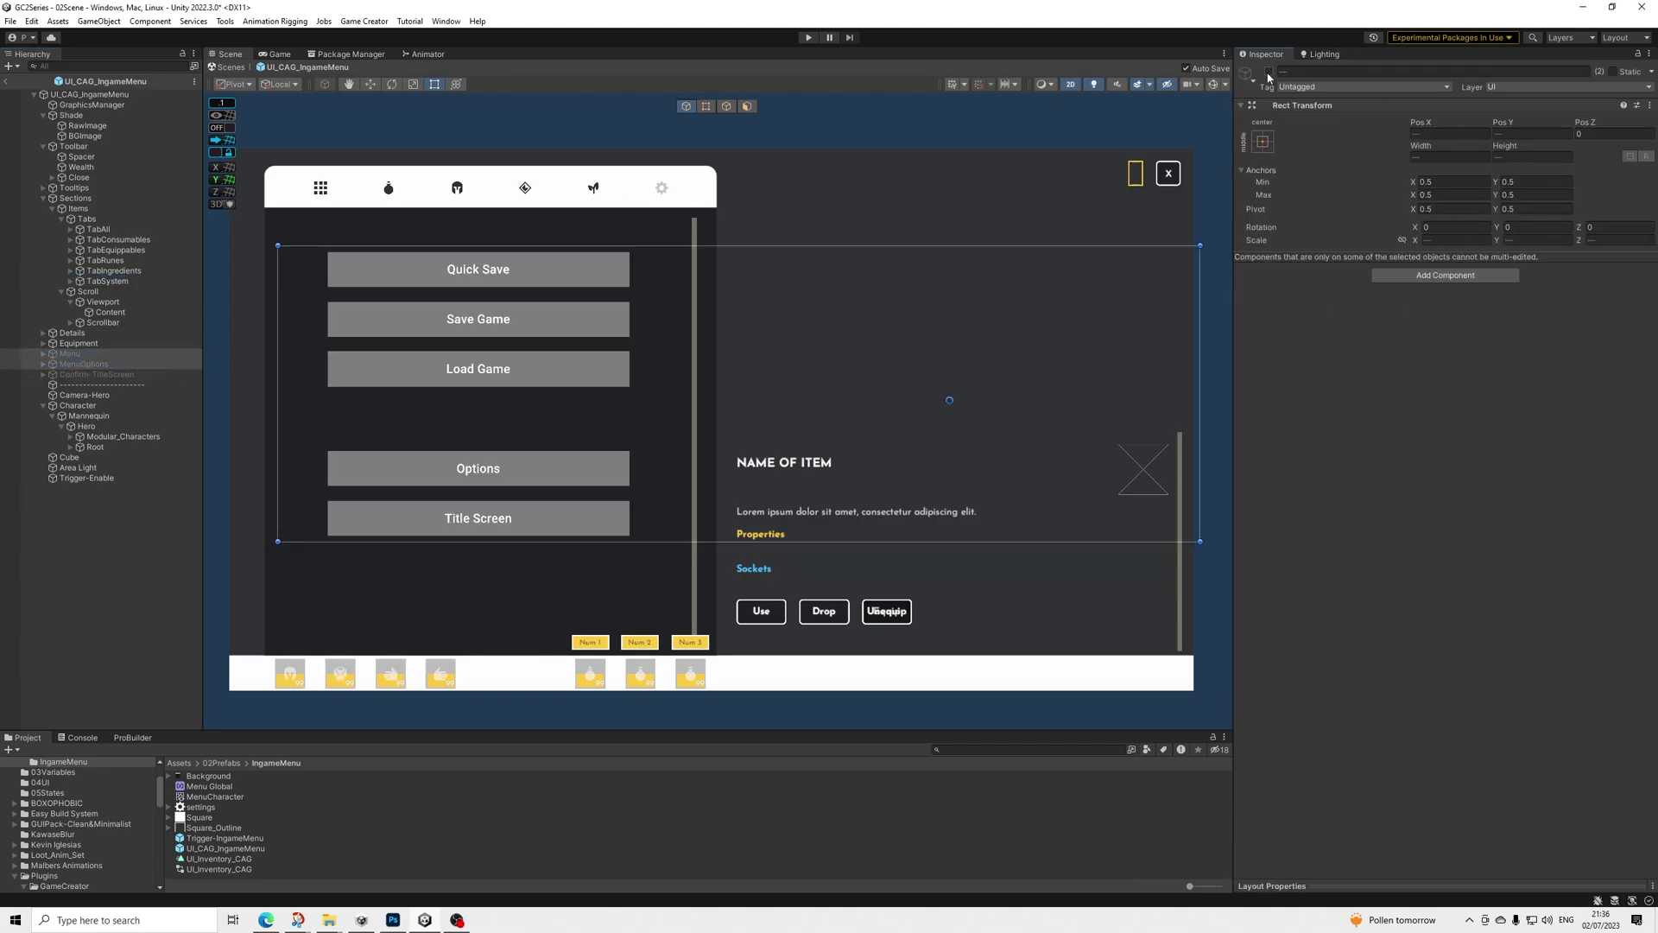
Expand MenuOptions and Menu, then examine the save-slot instruction on Button-QuickSave
click(71, 365)
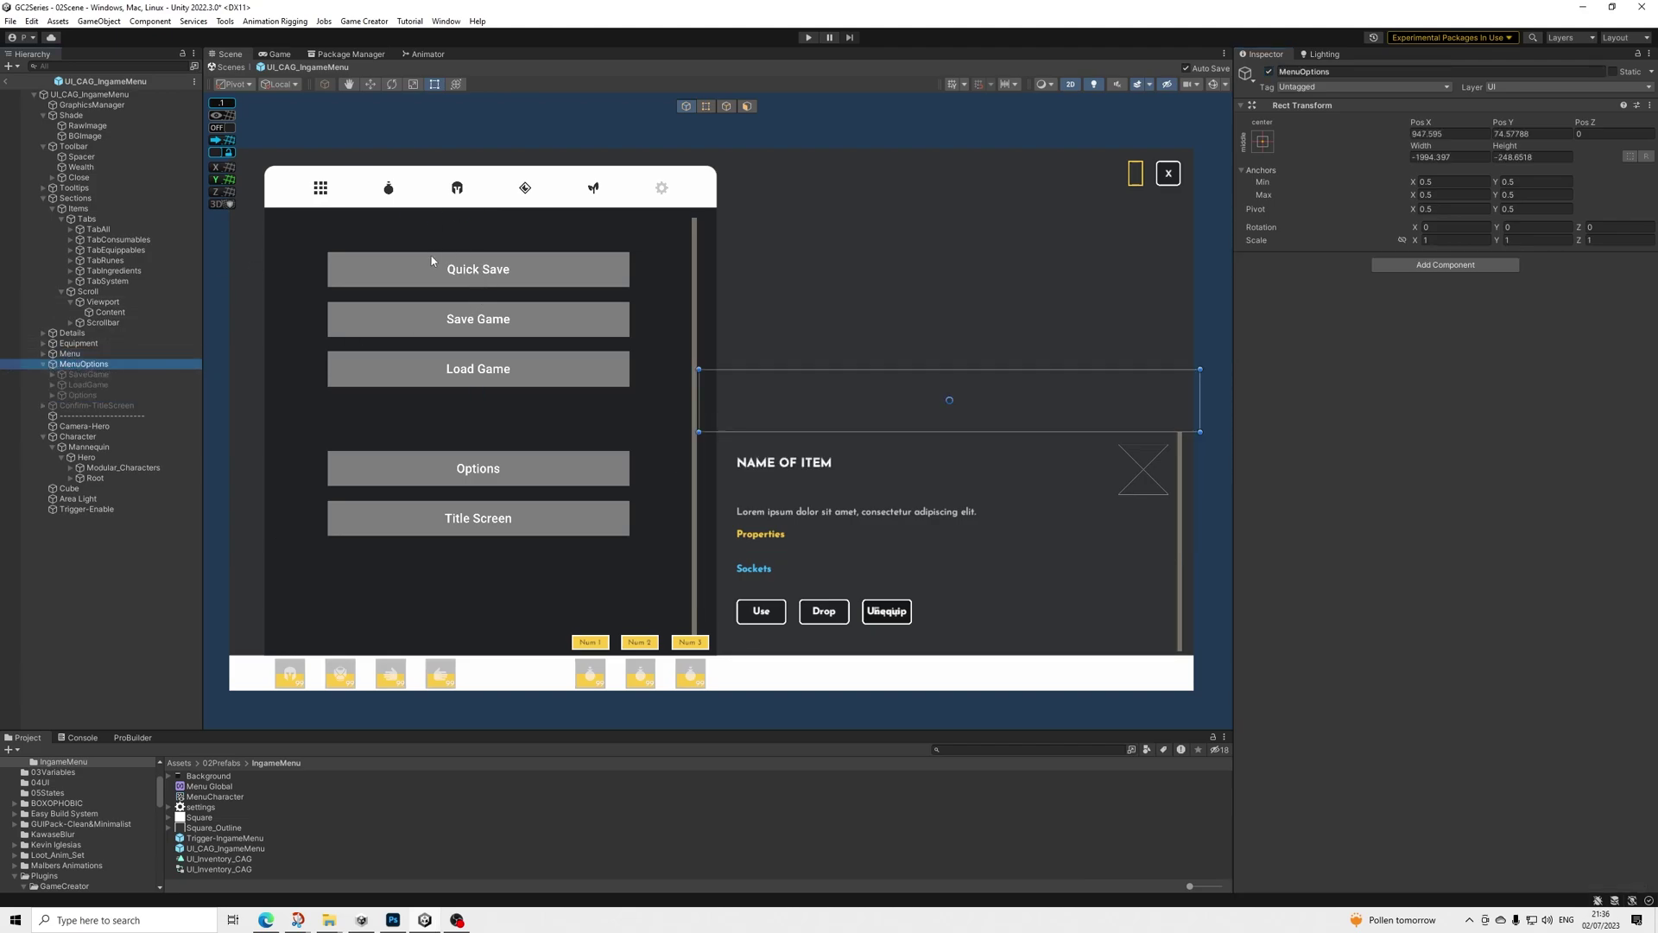
click(68, 374)
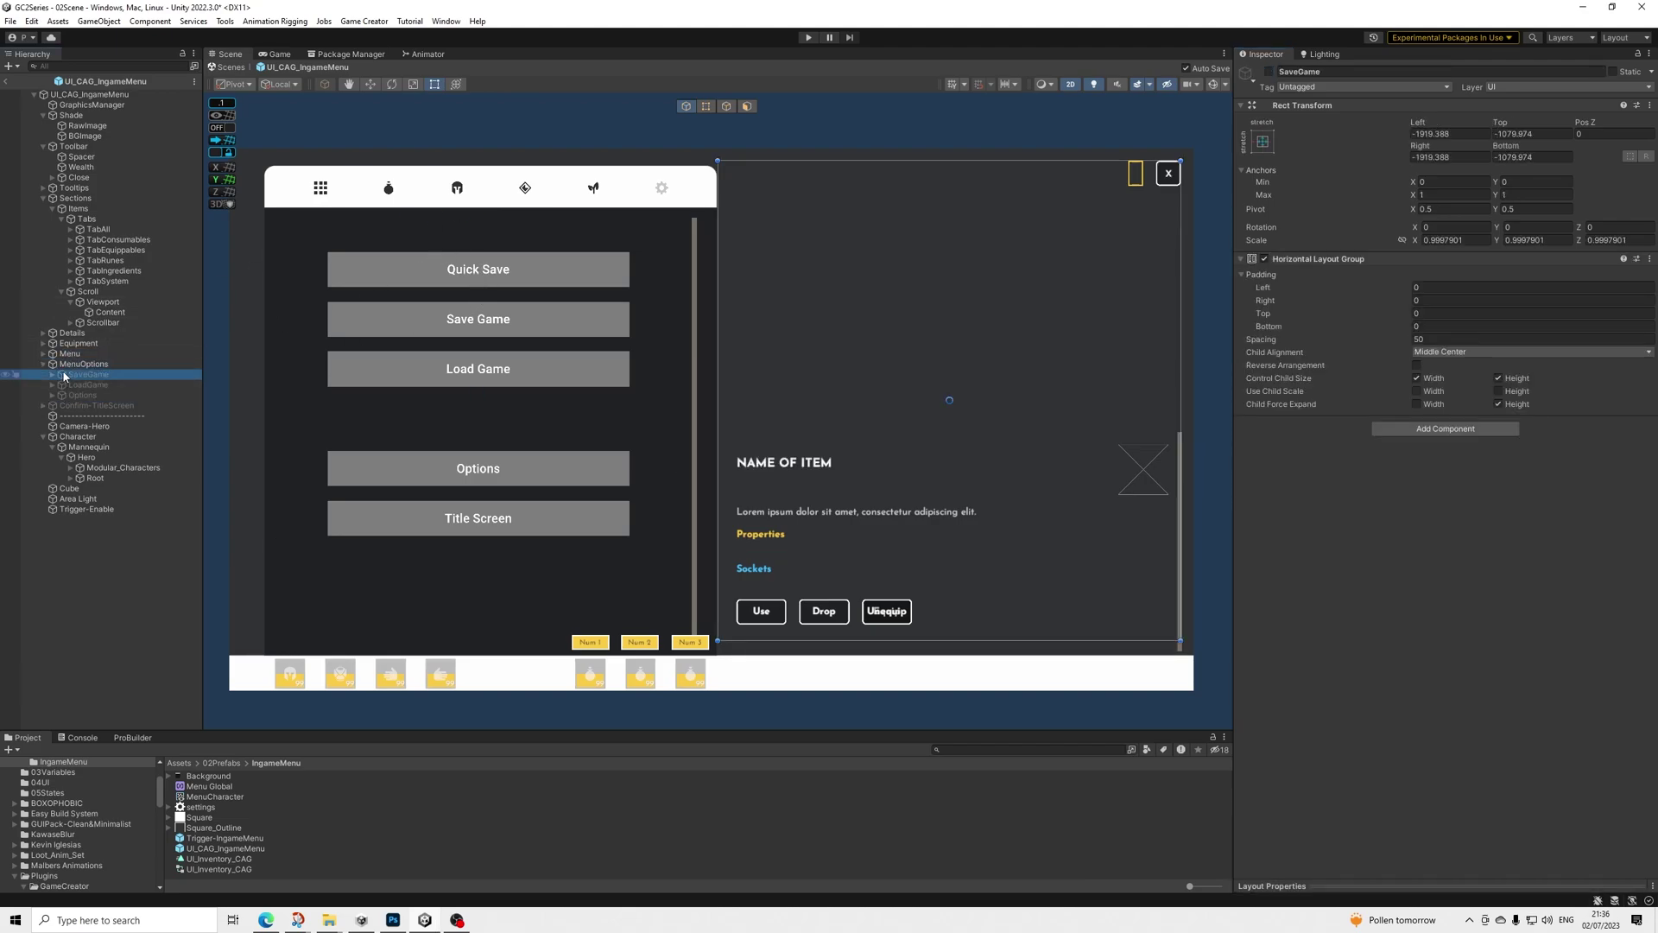
click(43, 353)
click(97, 364)
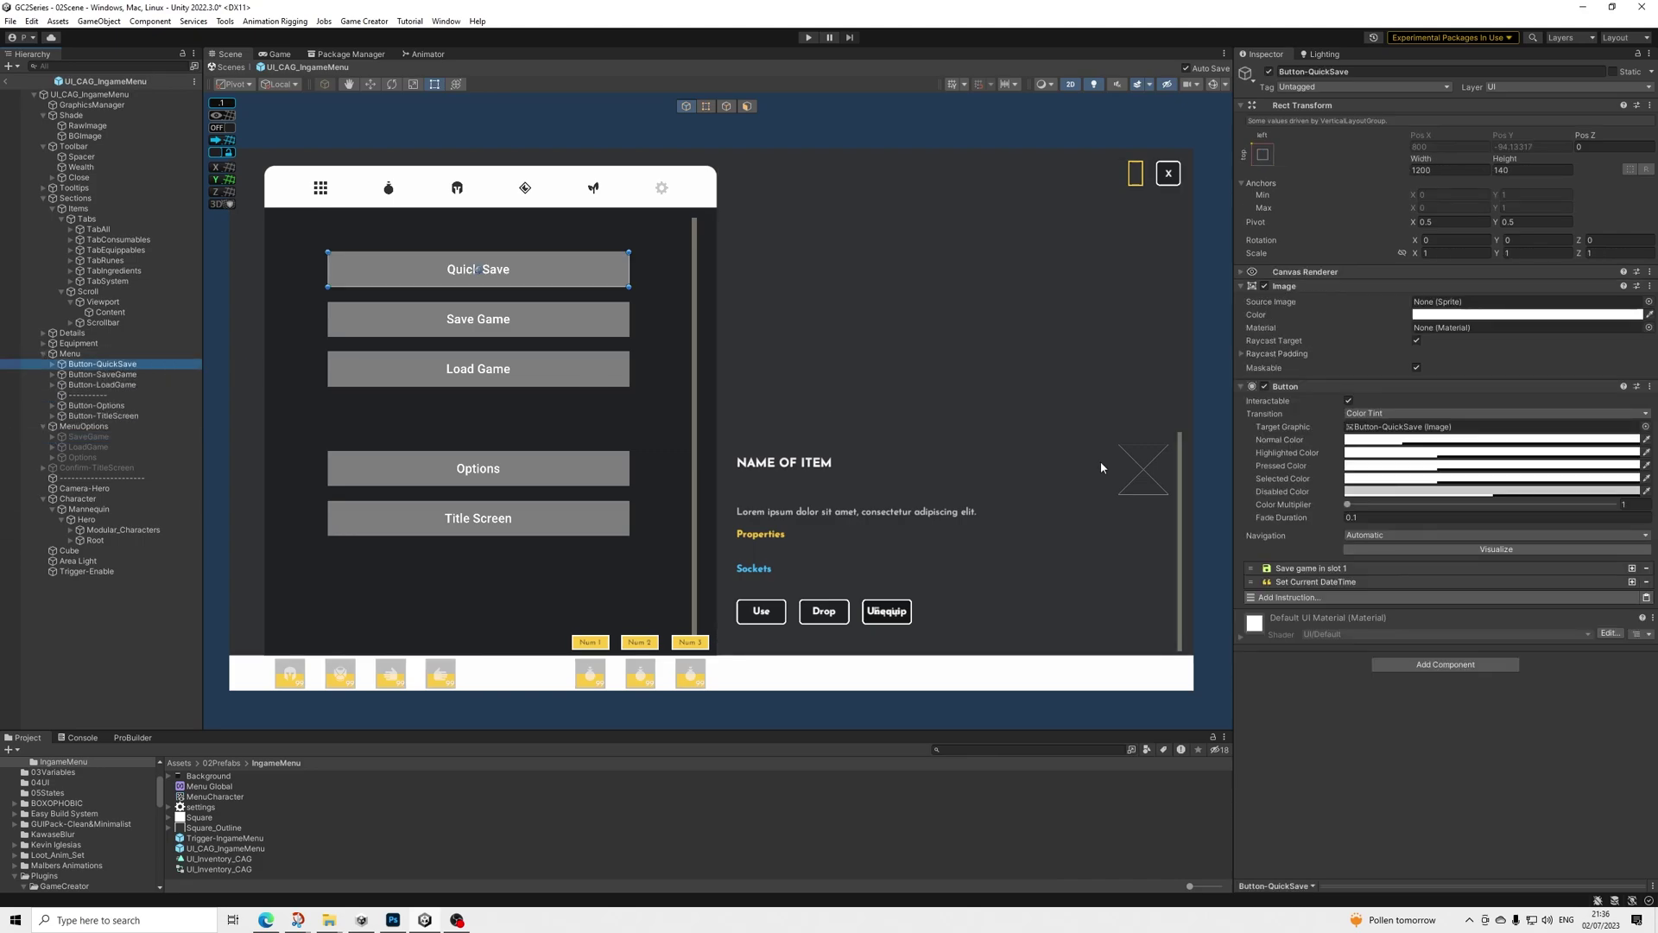
click(1339, 569)
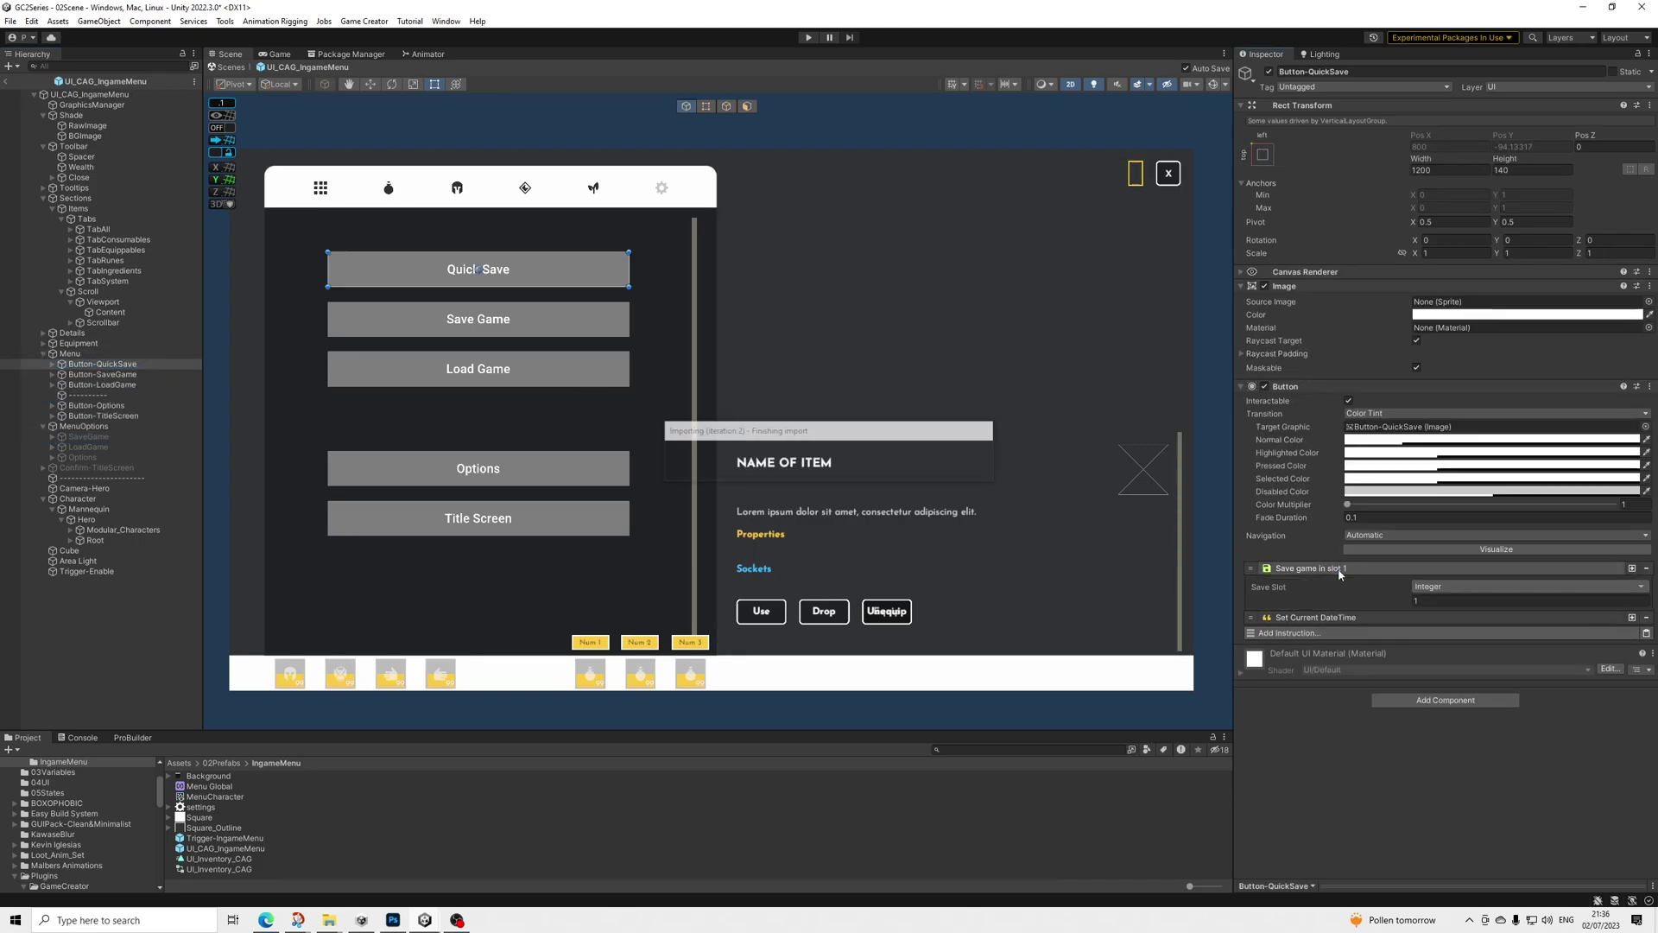
Examine Button-SaveGame's Set Active instructions and preview the SaveGame panel by briefly activating it
click(120, 375)
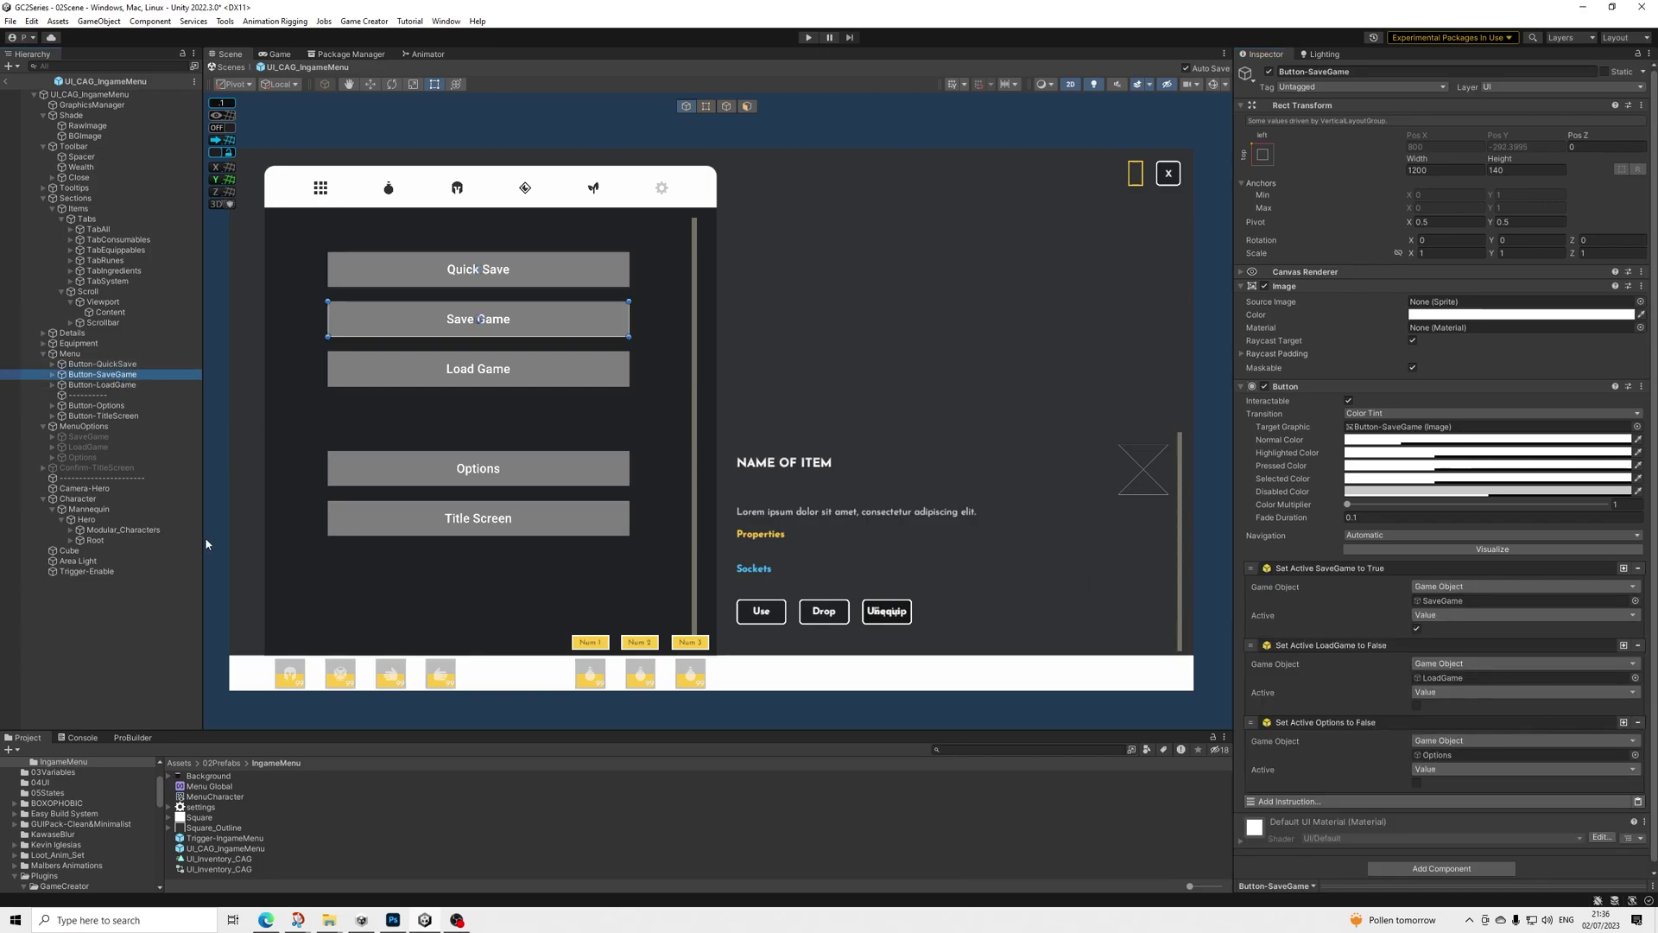
click(87, 437)
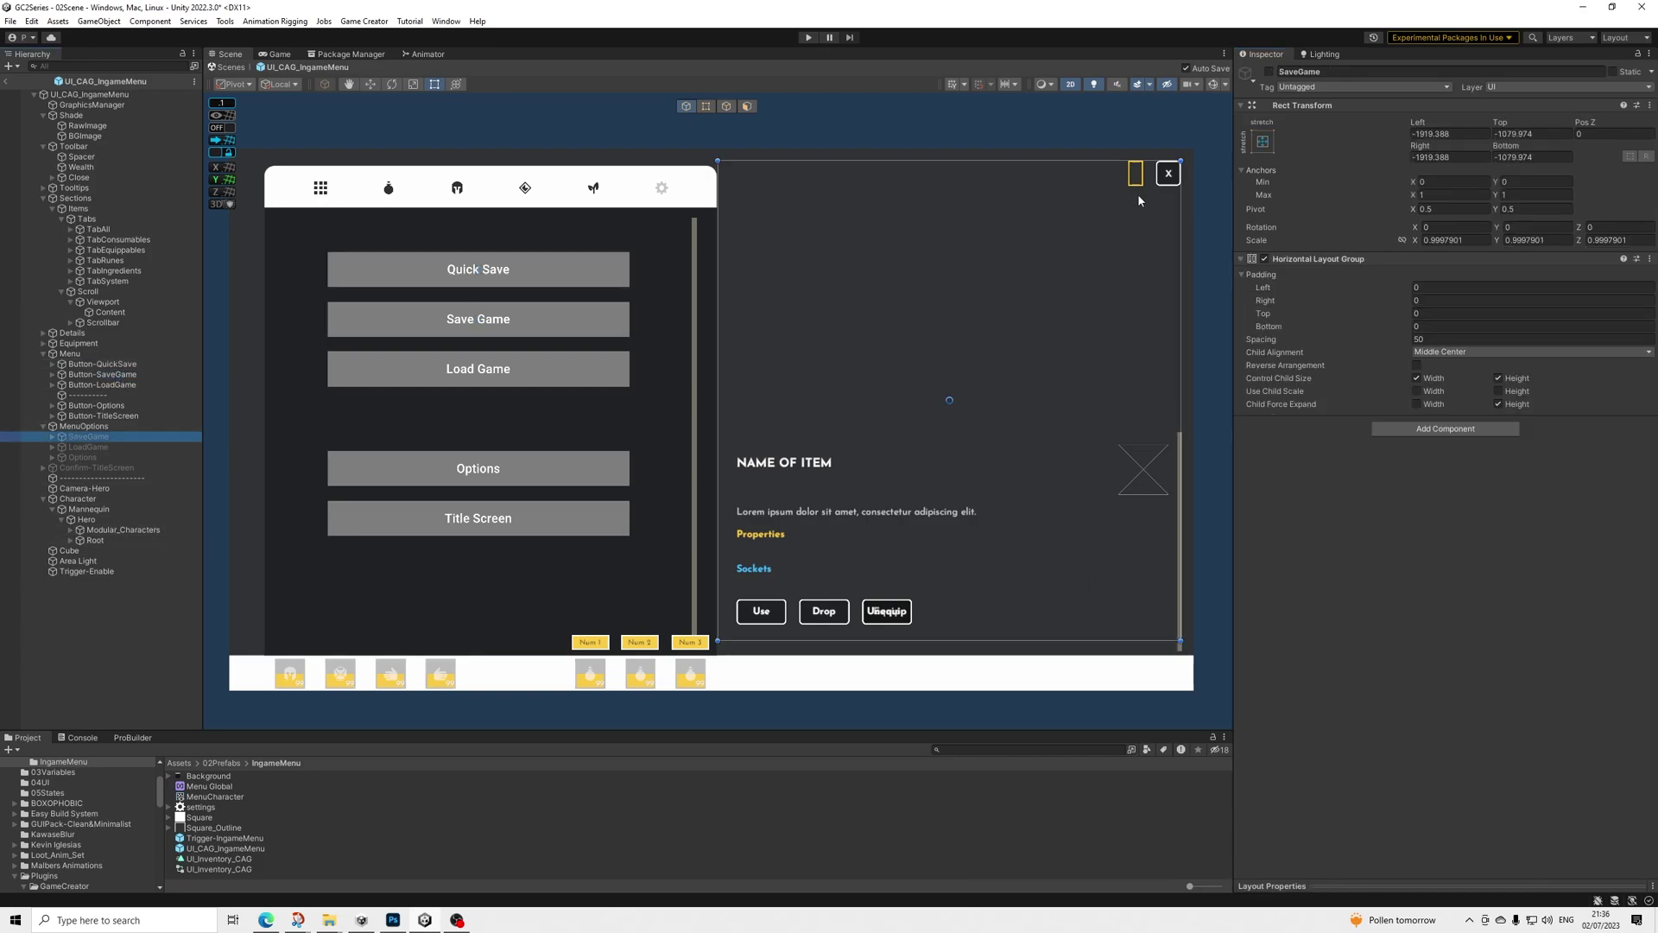
click(1268, 72)
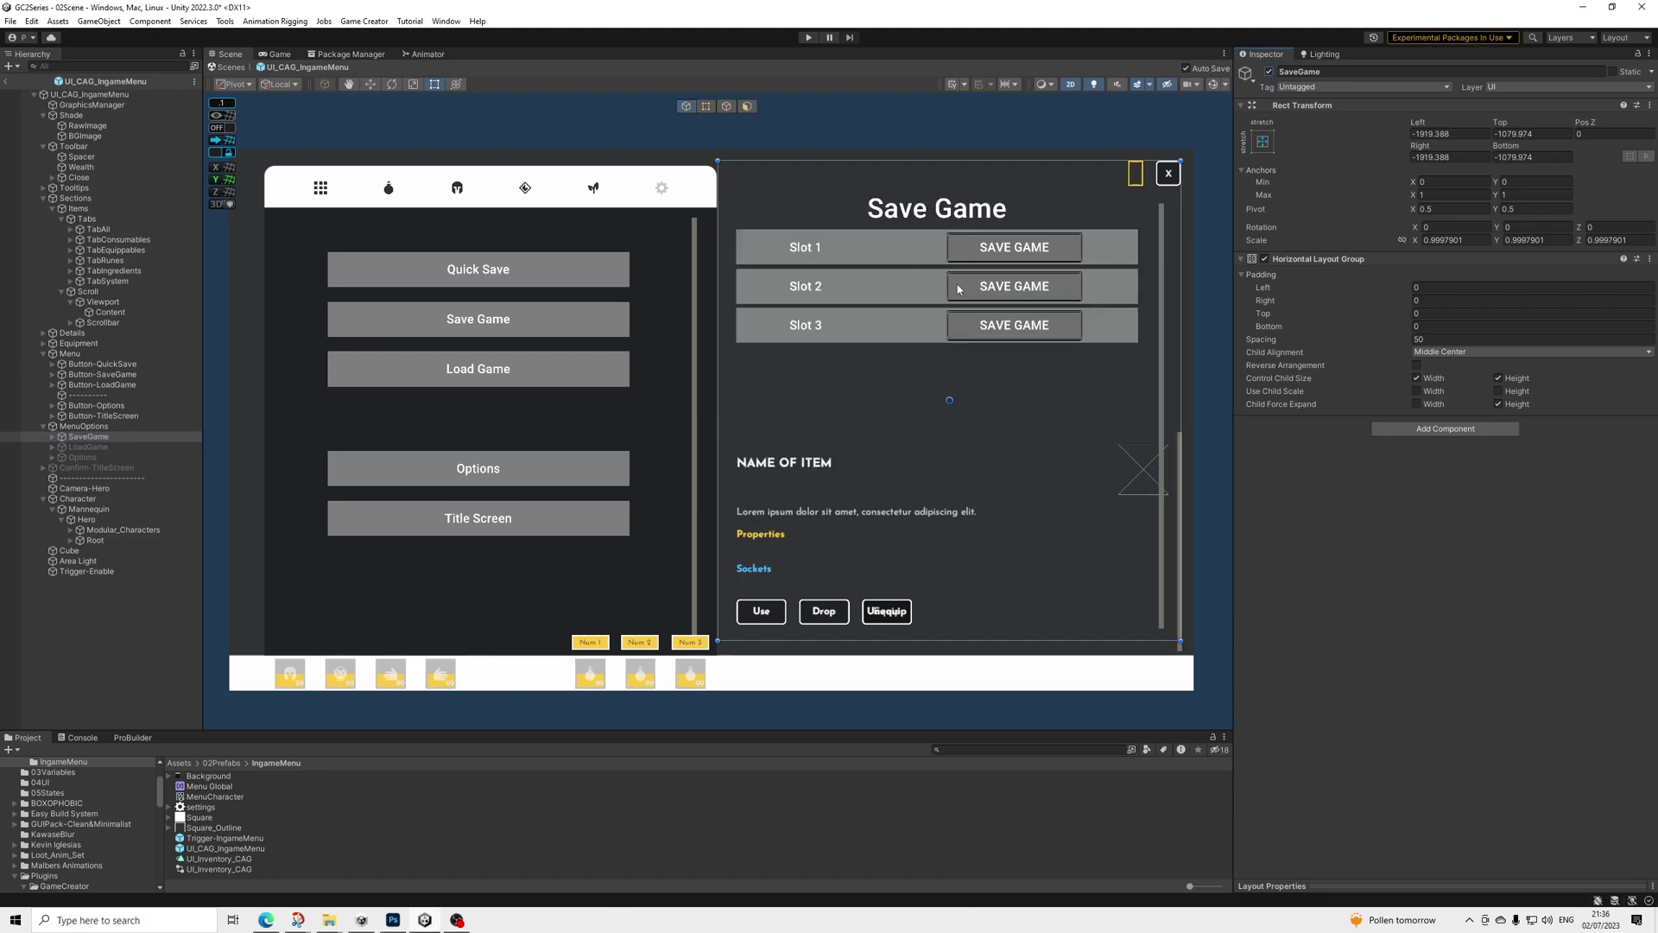
click(1269, 73)
Preview the Options panel by temporarily activating it, and examine its nested Items, Scroll, Viewport and Content objects
click(87, 448)
click(95, 458)
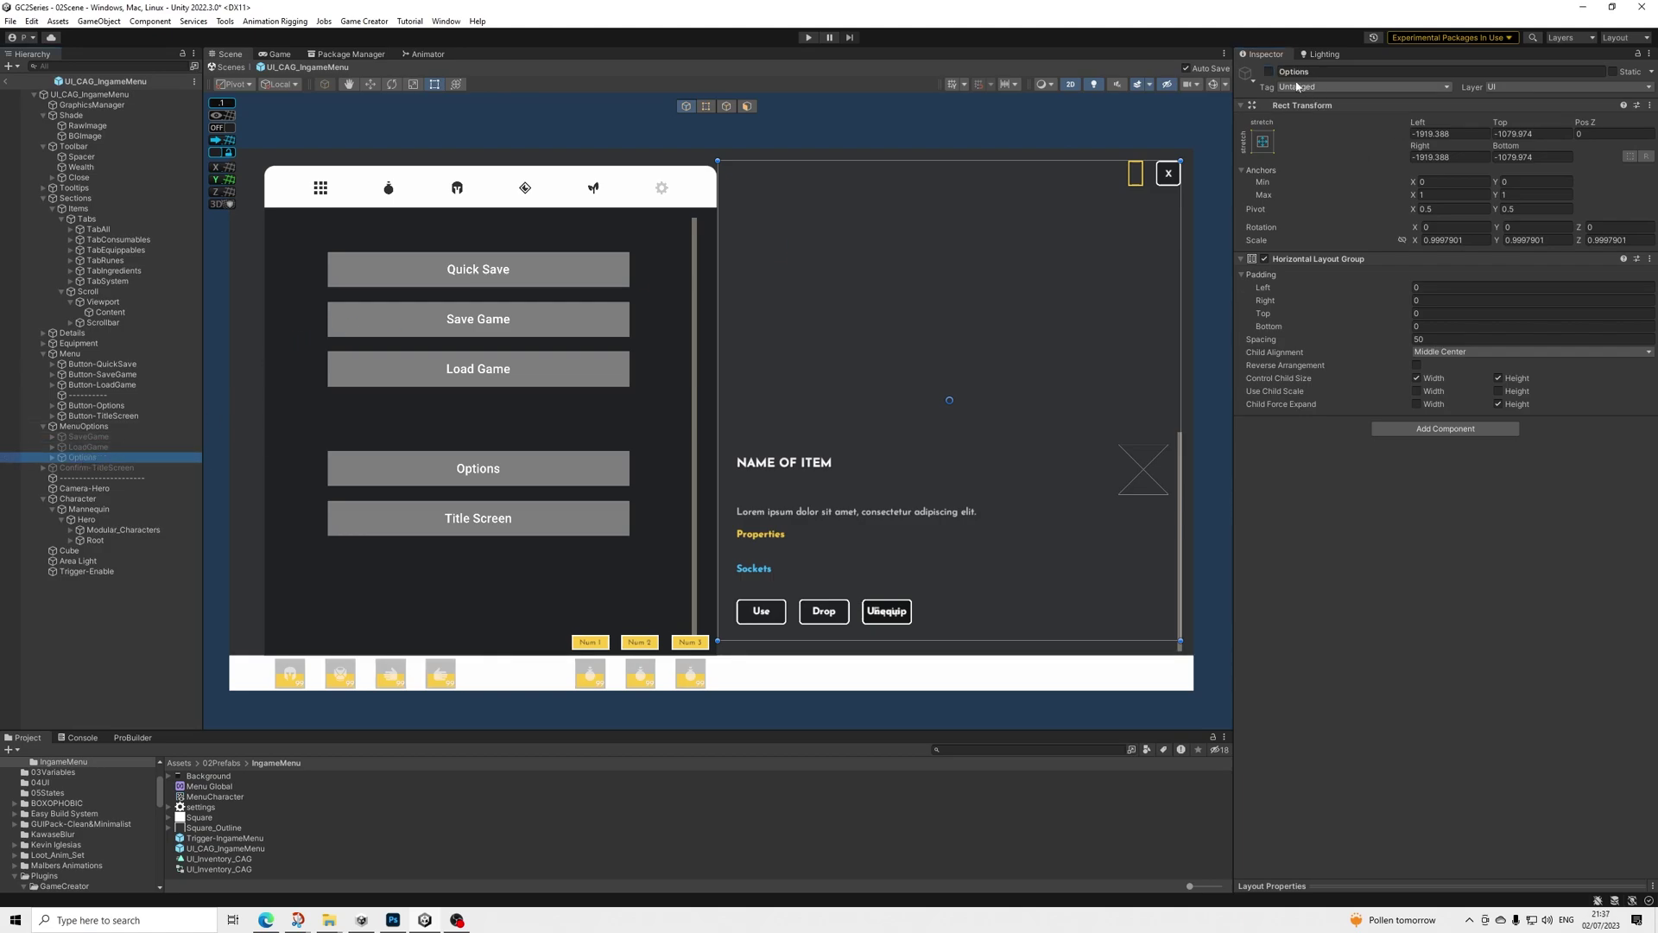
click(1269, 72)
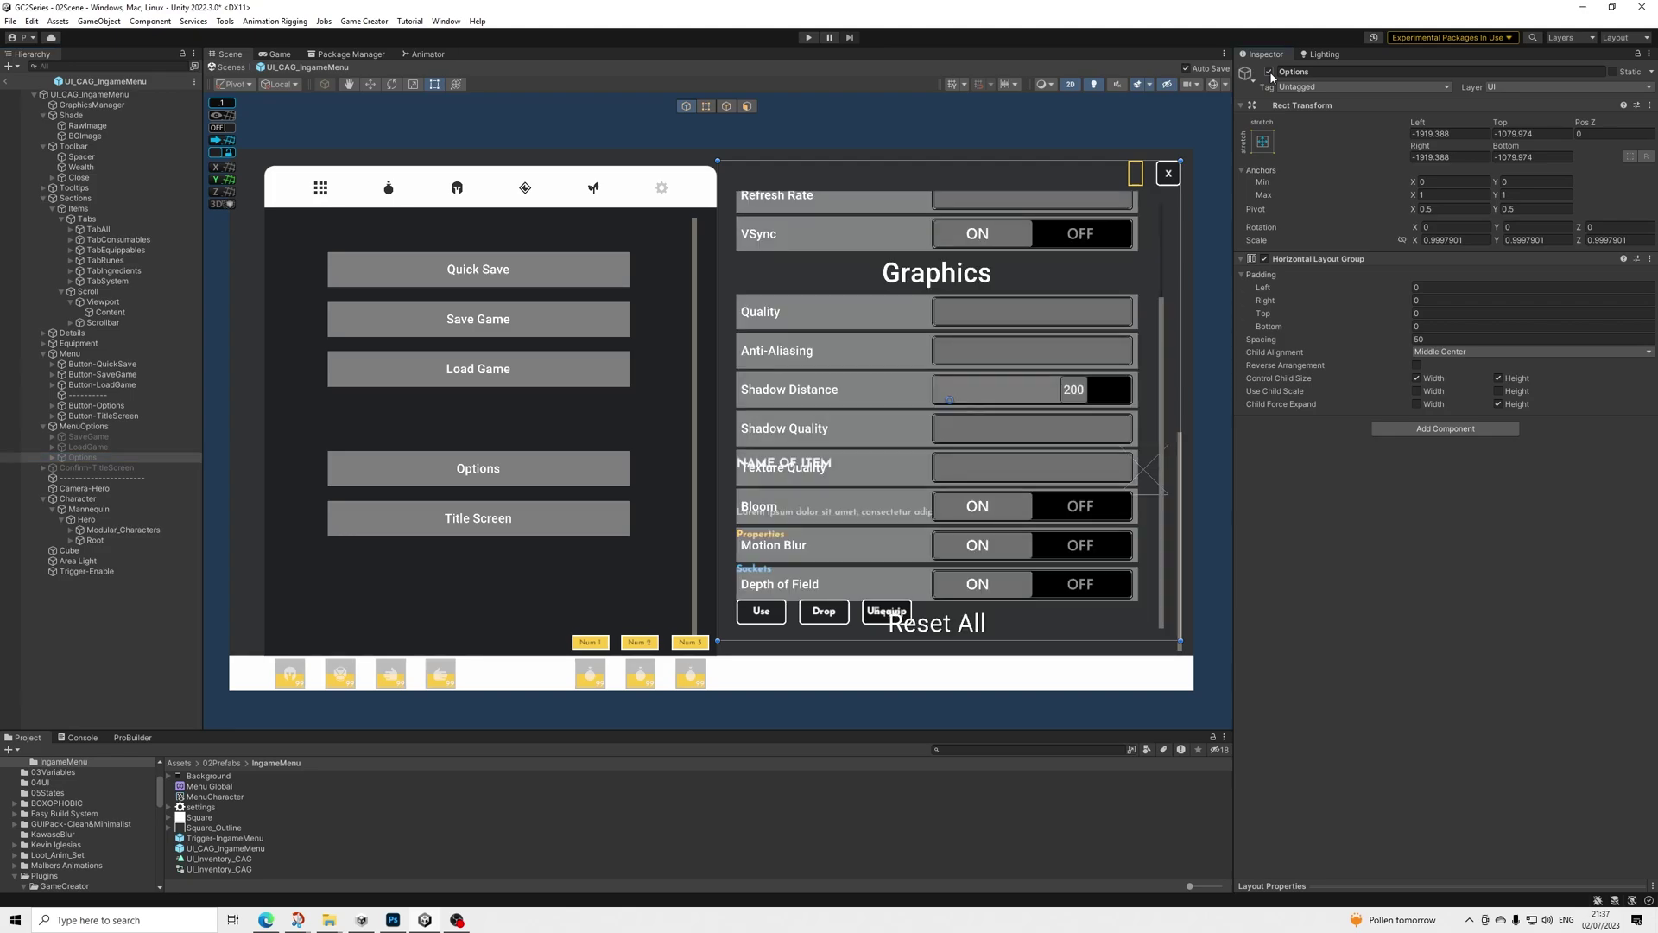
click(51, 458)
click(52, 459)
click(93, 469)
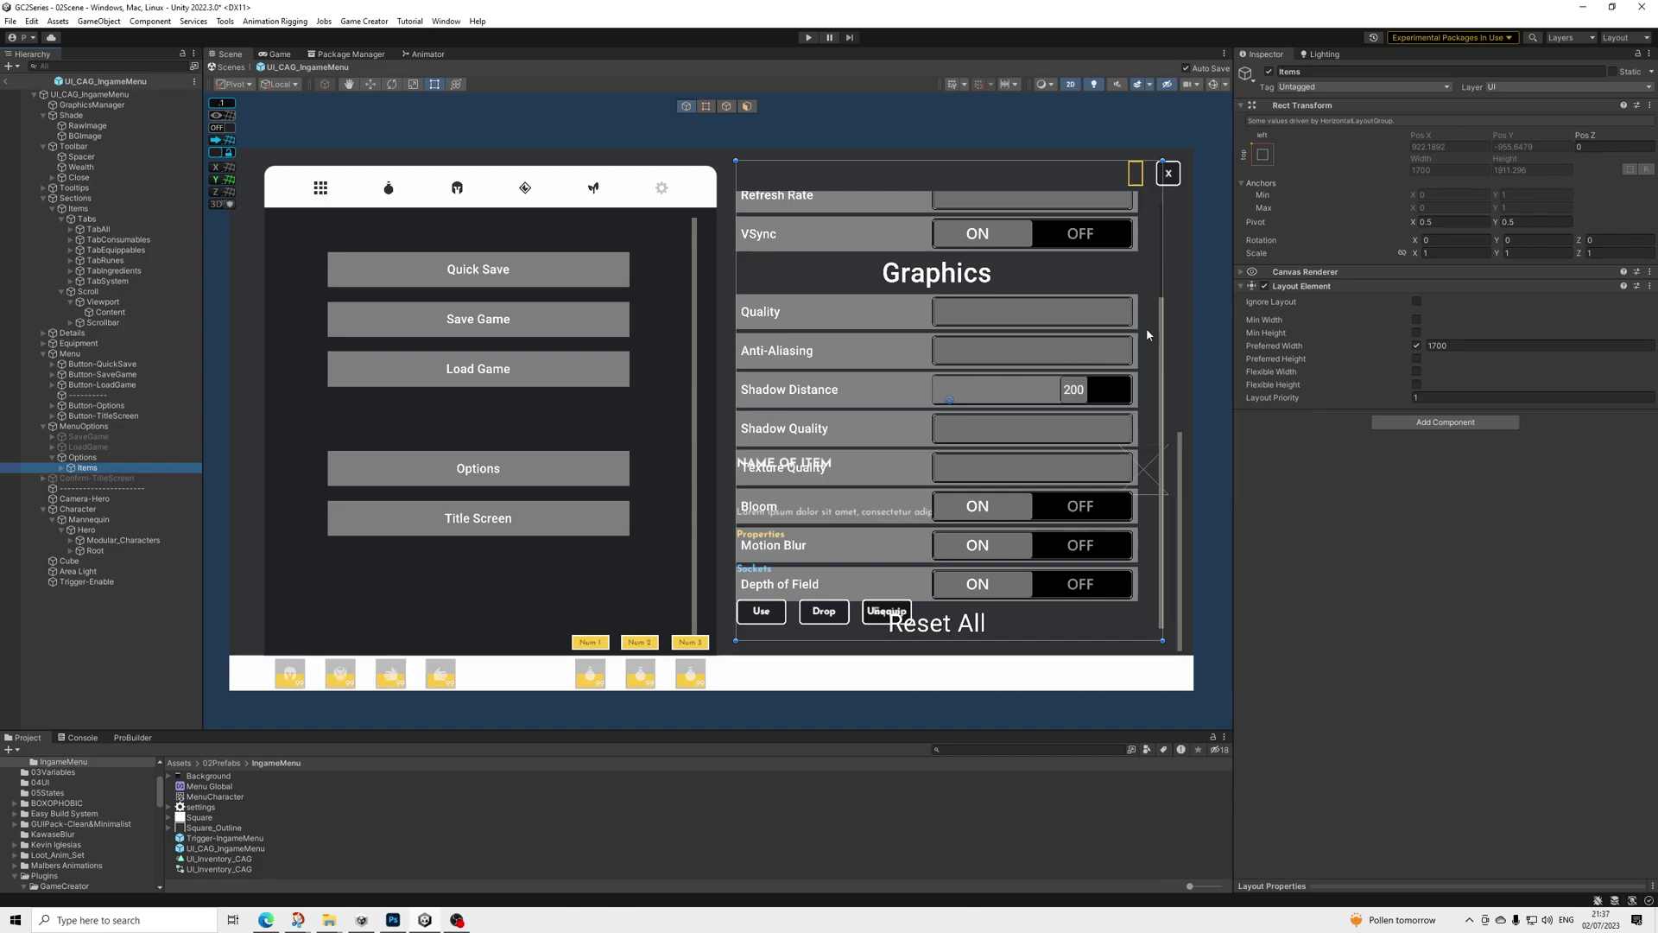
click(61, 467)
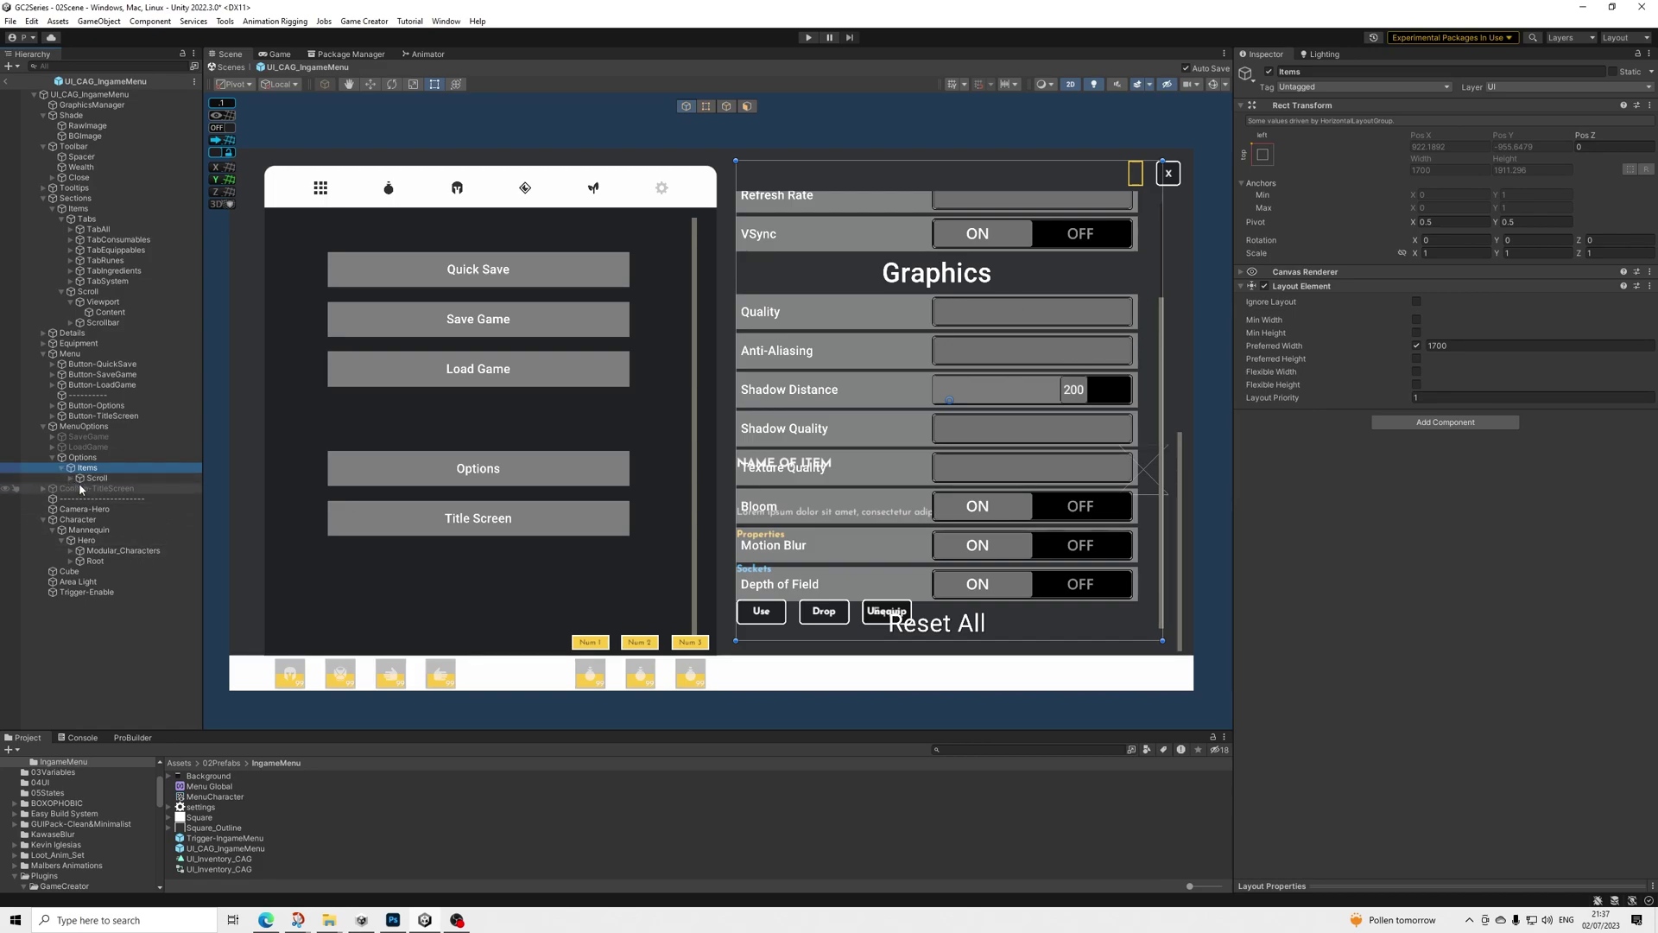
click(71, 479)
click(80, 490)
click(109, 501)
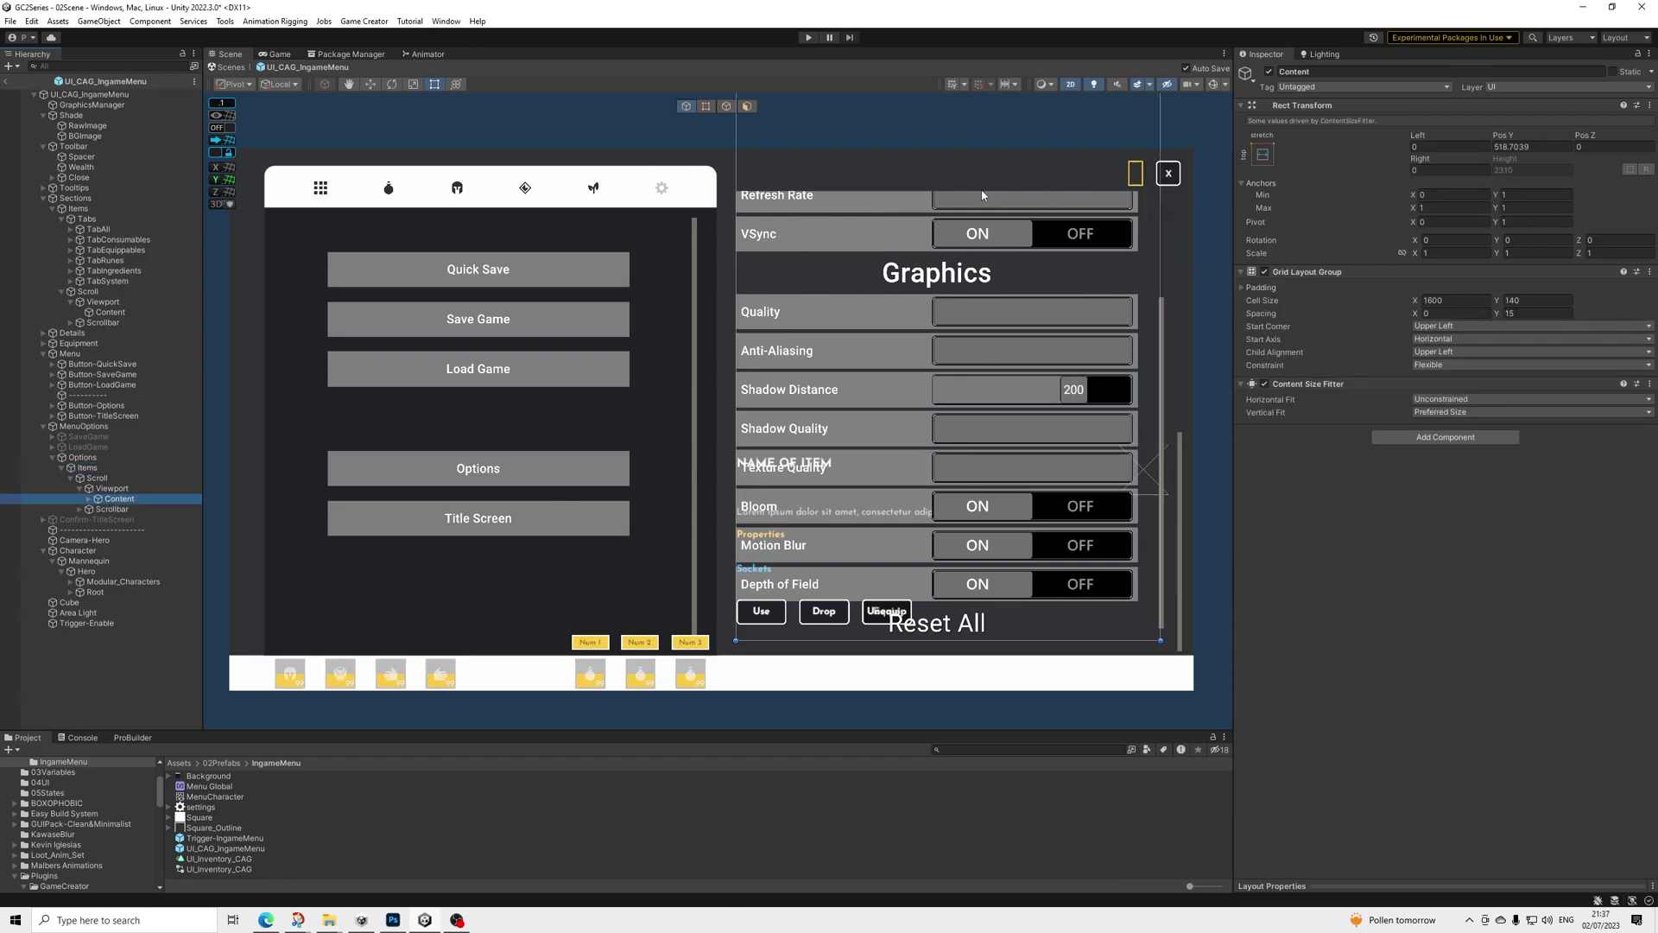
click(51, 457)
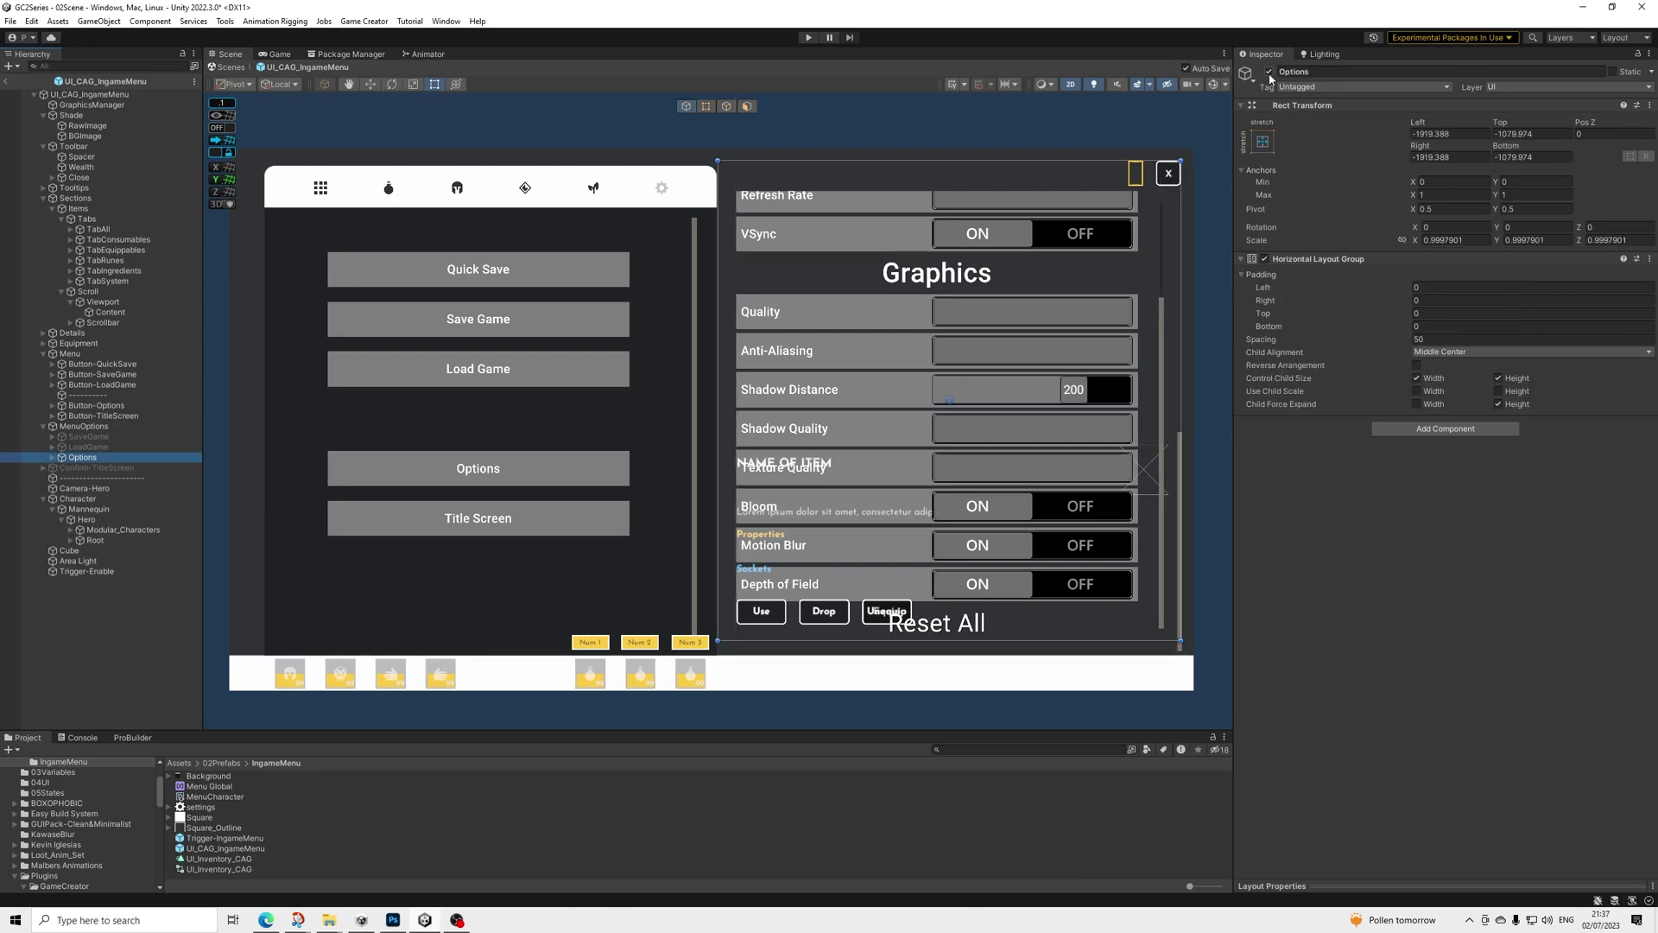
click(1269, 72)
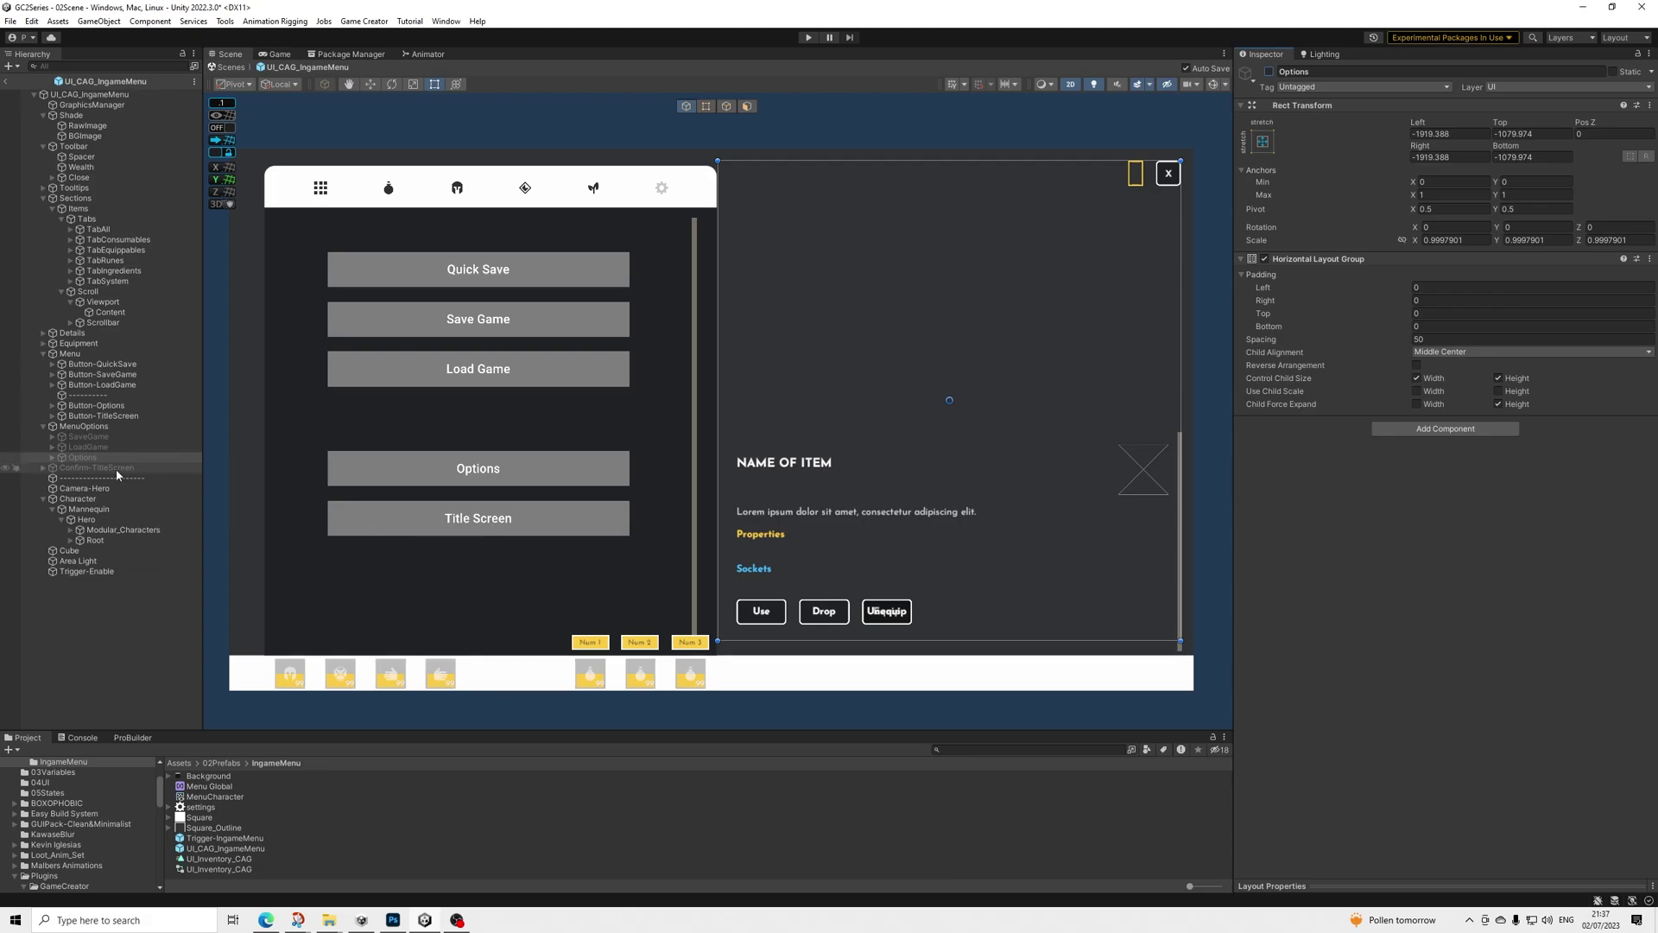
Collapse the MenuOptions, Menu, Items, Sections, Toolbar and Shade groups in the hierarchy
click(43, 426)
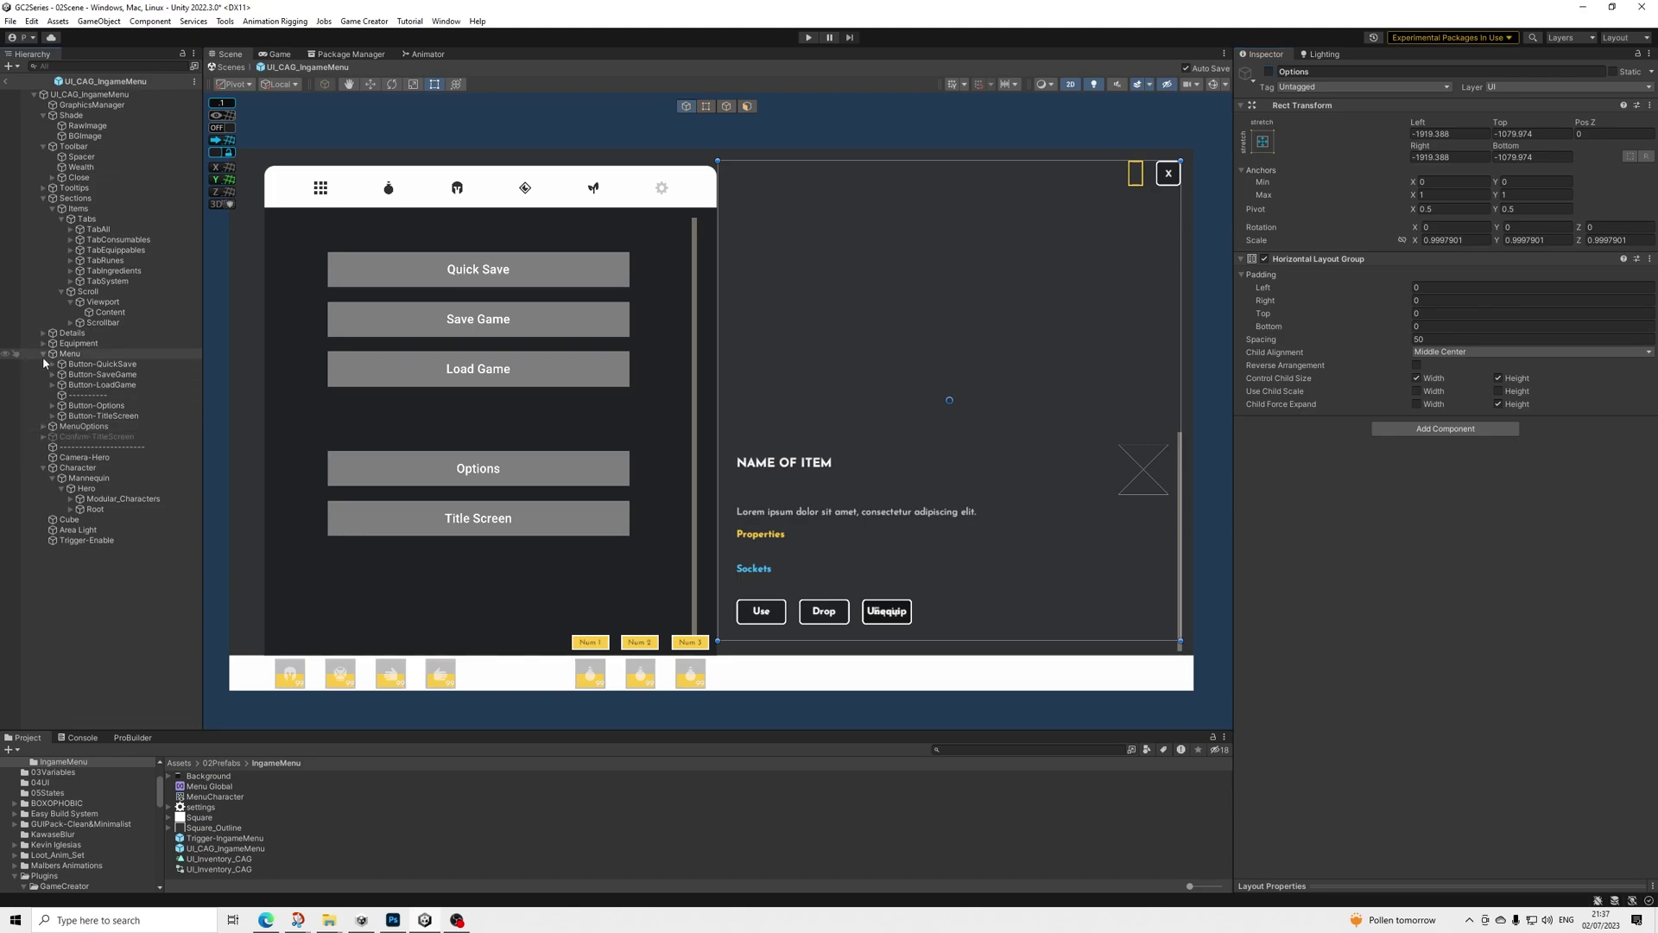
click(43, 354)
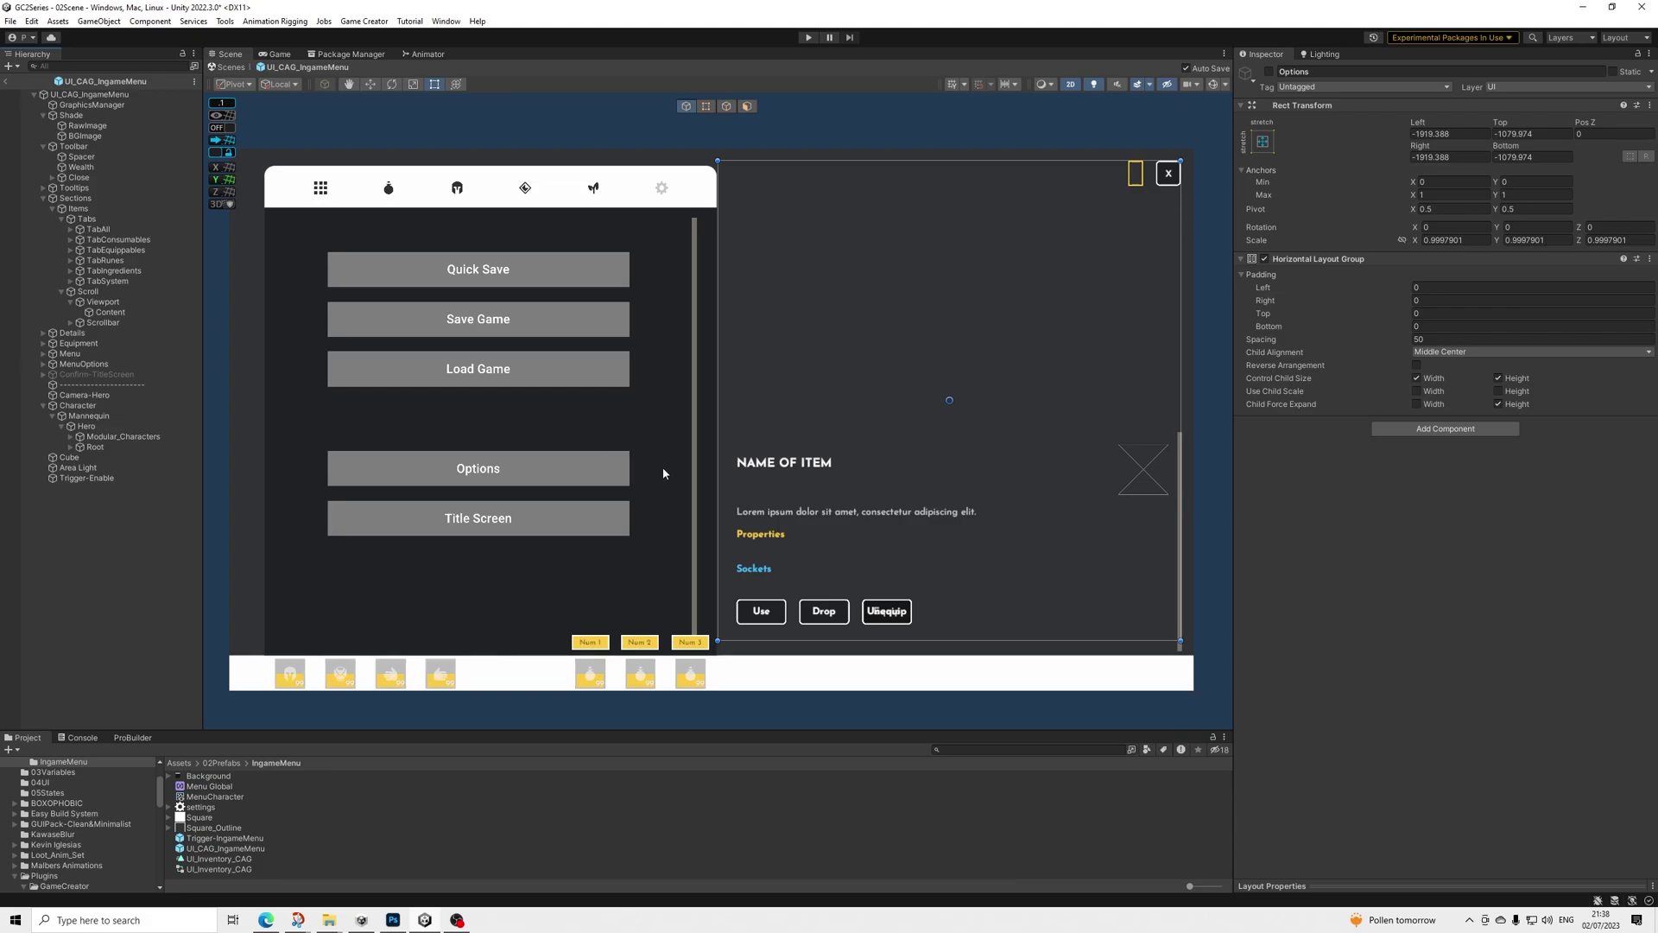
click(56, 208)
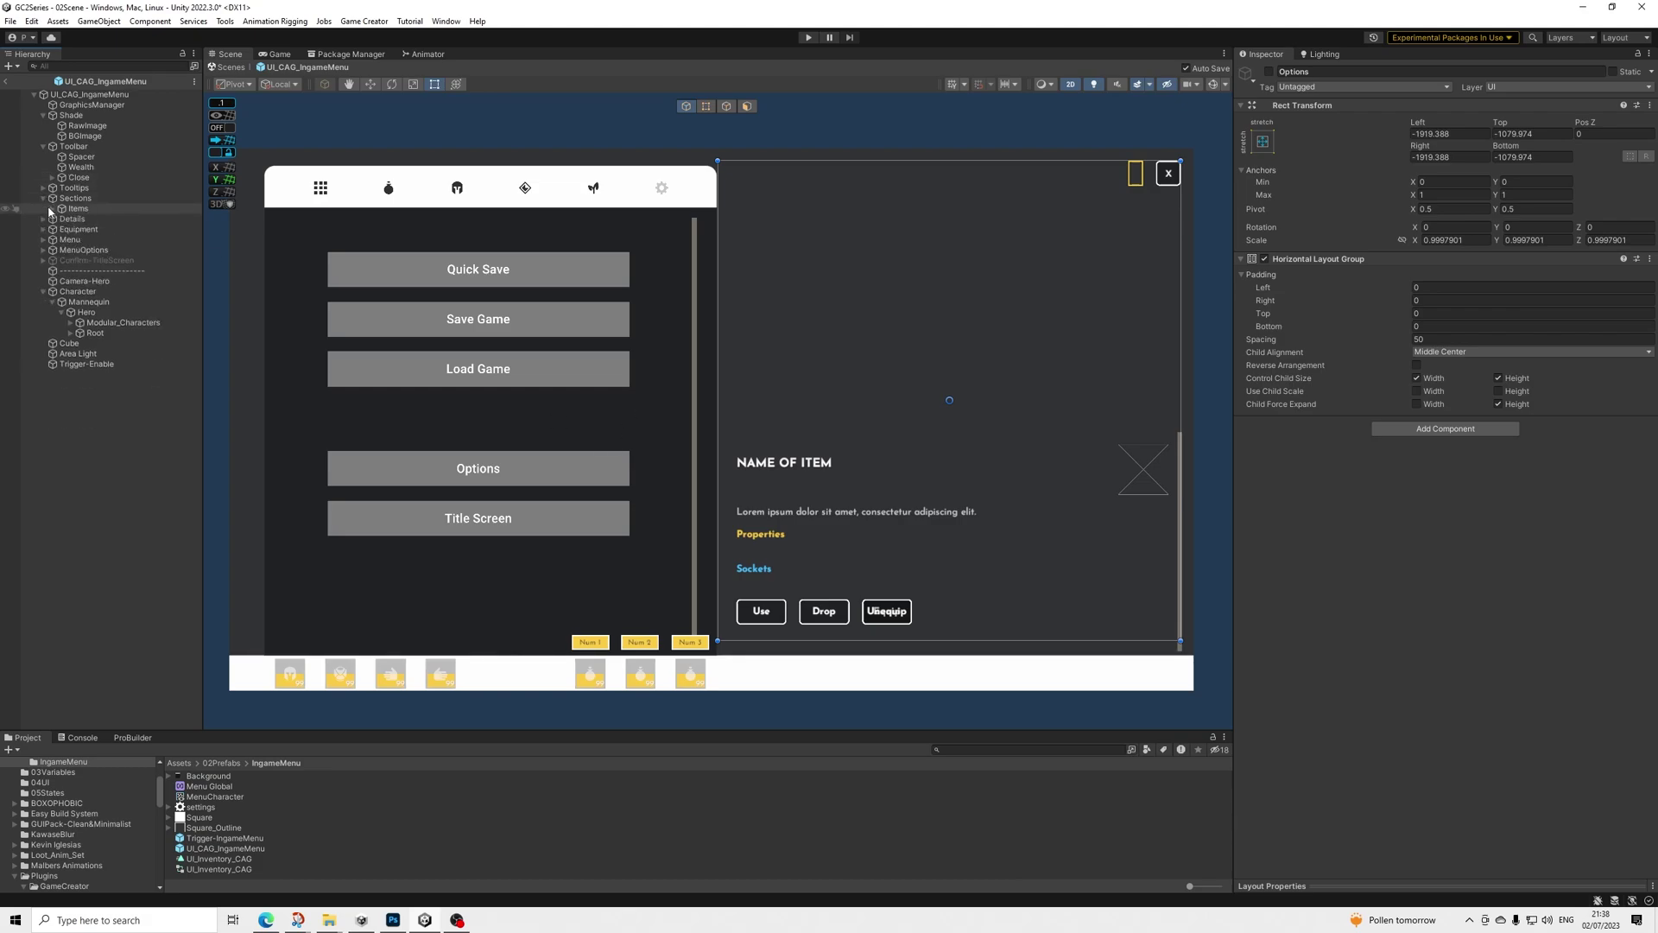
click(44, 200)
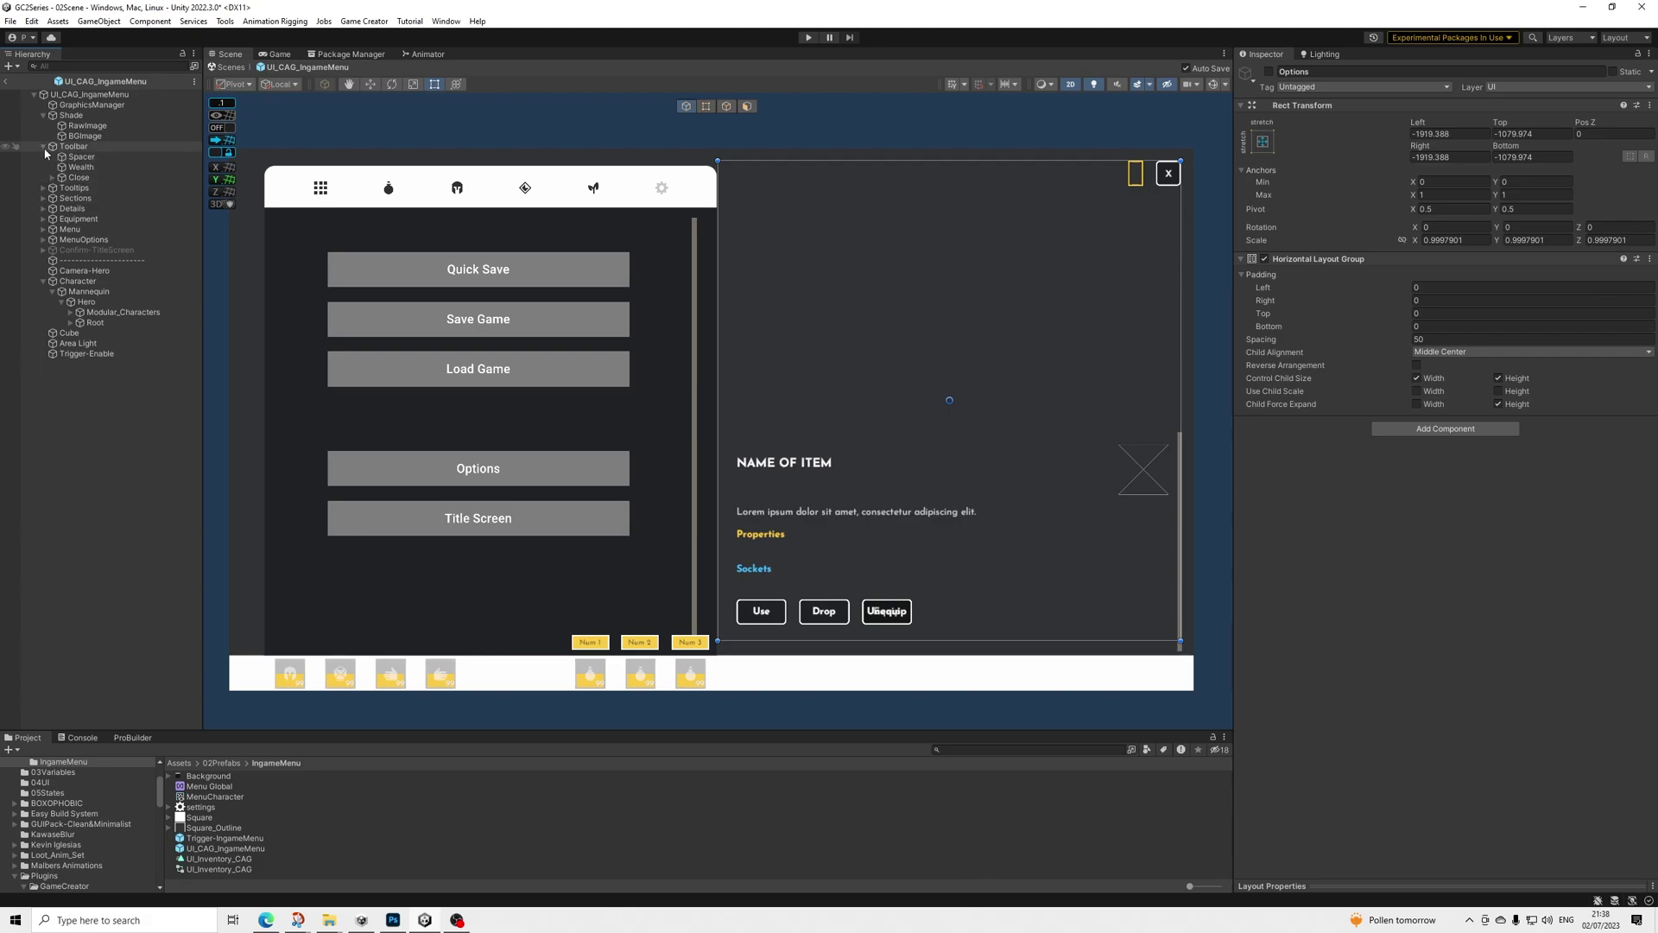
click(44, 148)
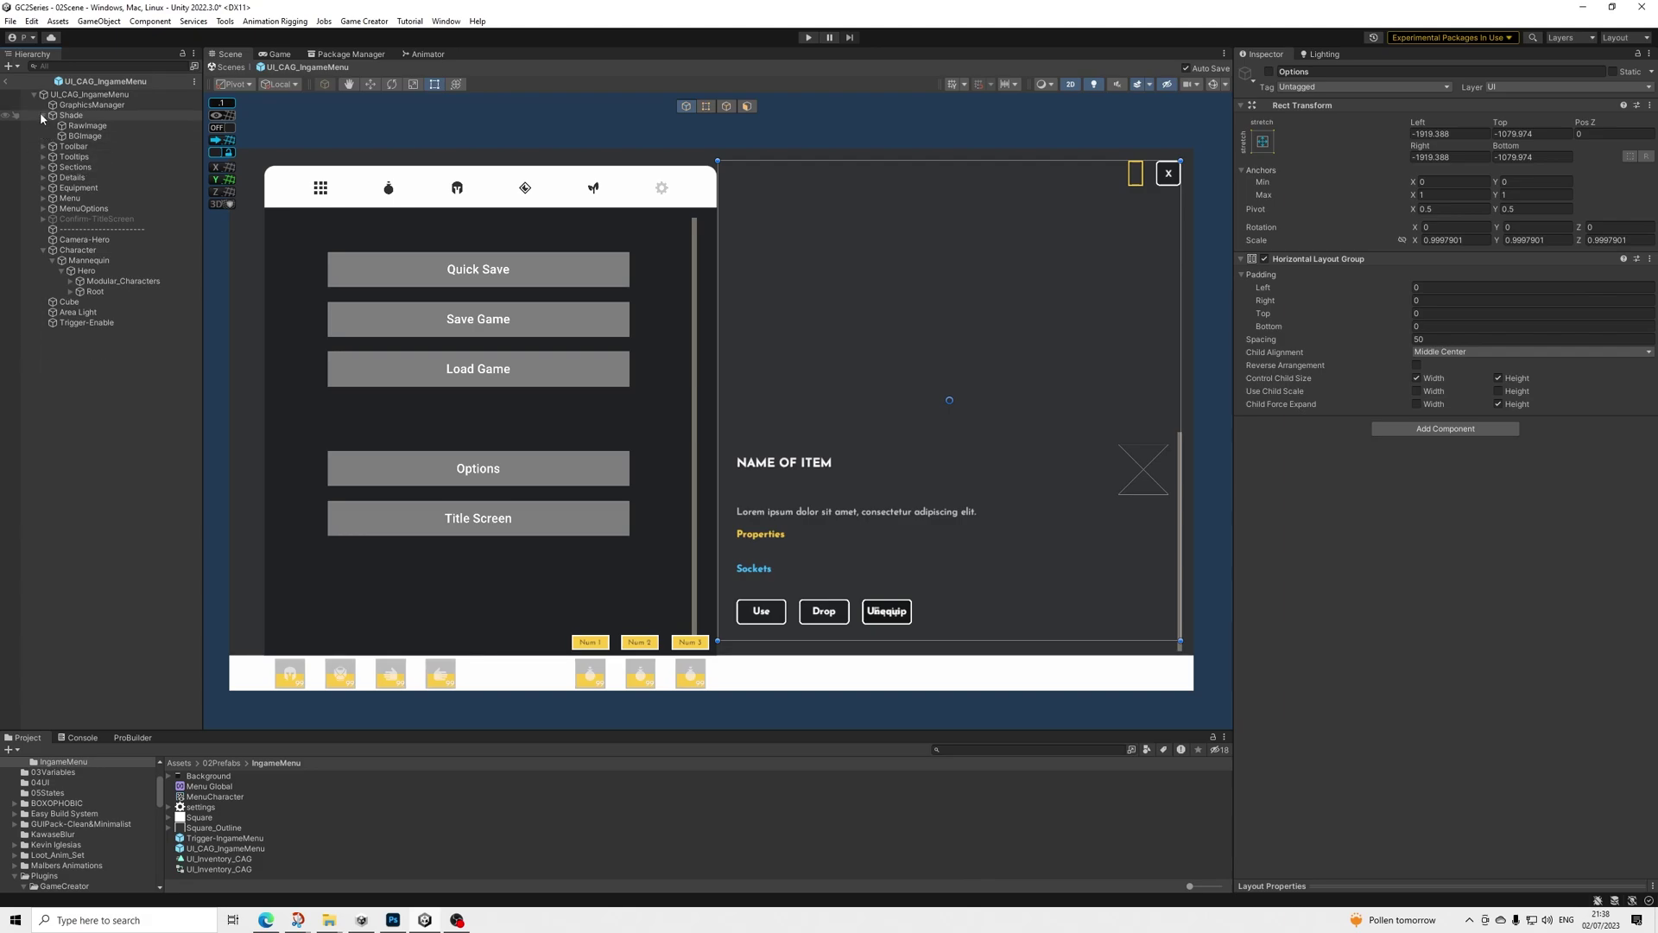
click(44, 115)
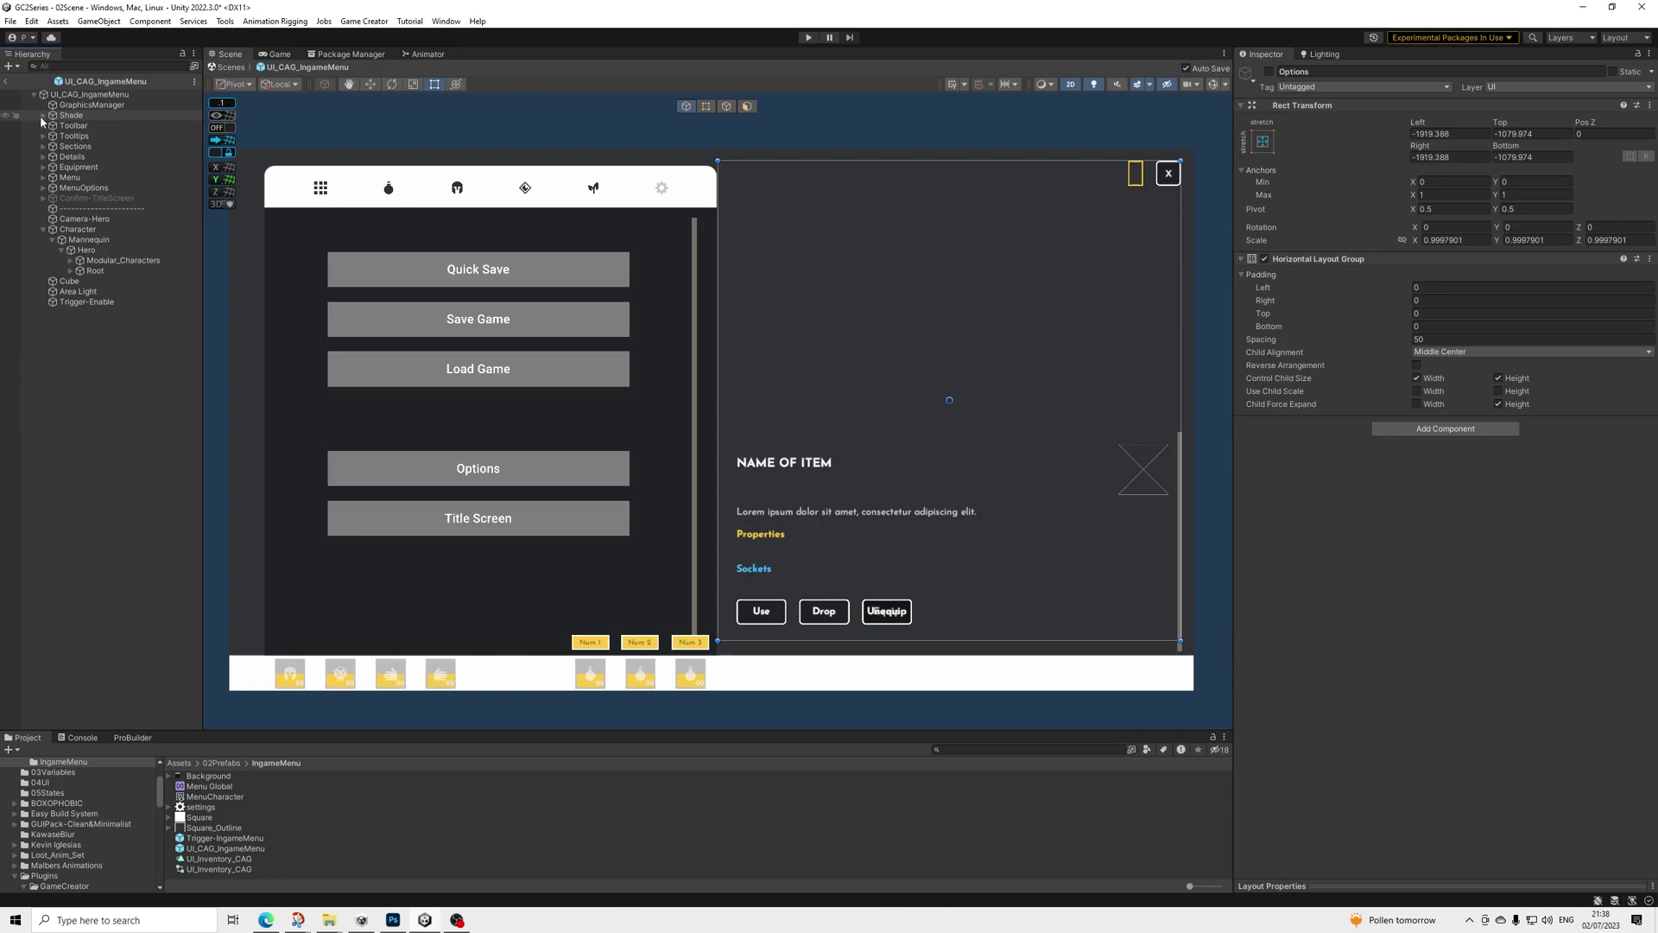
Inspect the image settings of BGImage, RawImage and their parent Shade, then collapse Shade
click(43, 115)
click(85, 135)
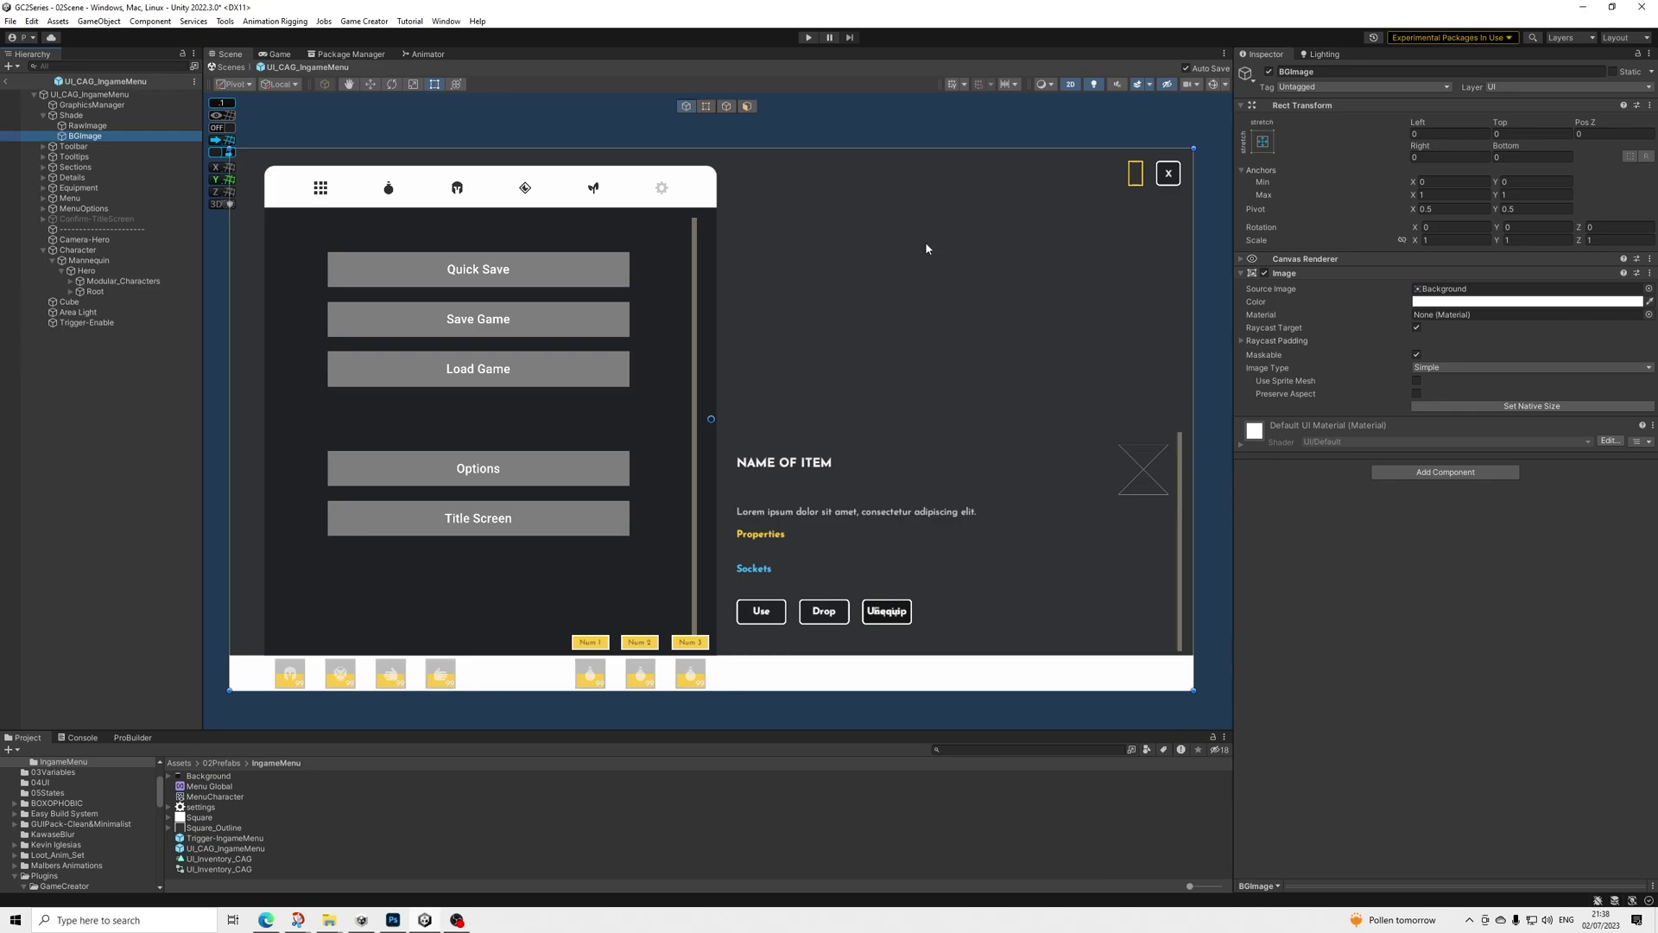
scroll(734, 264, down, 2)
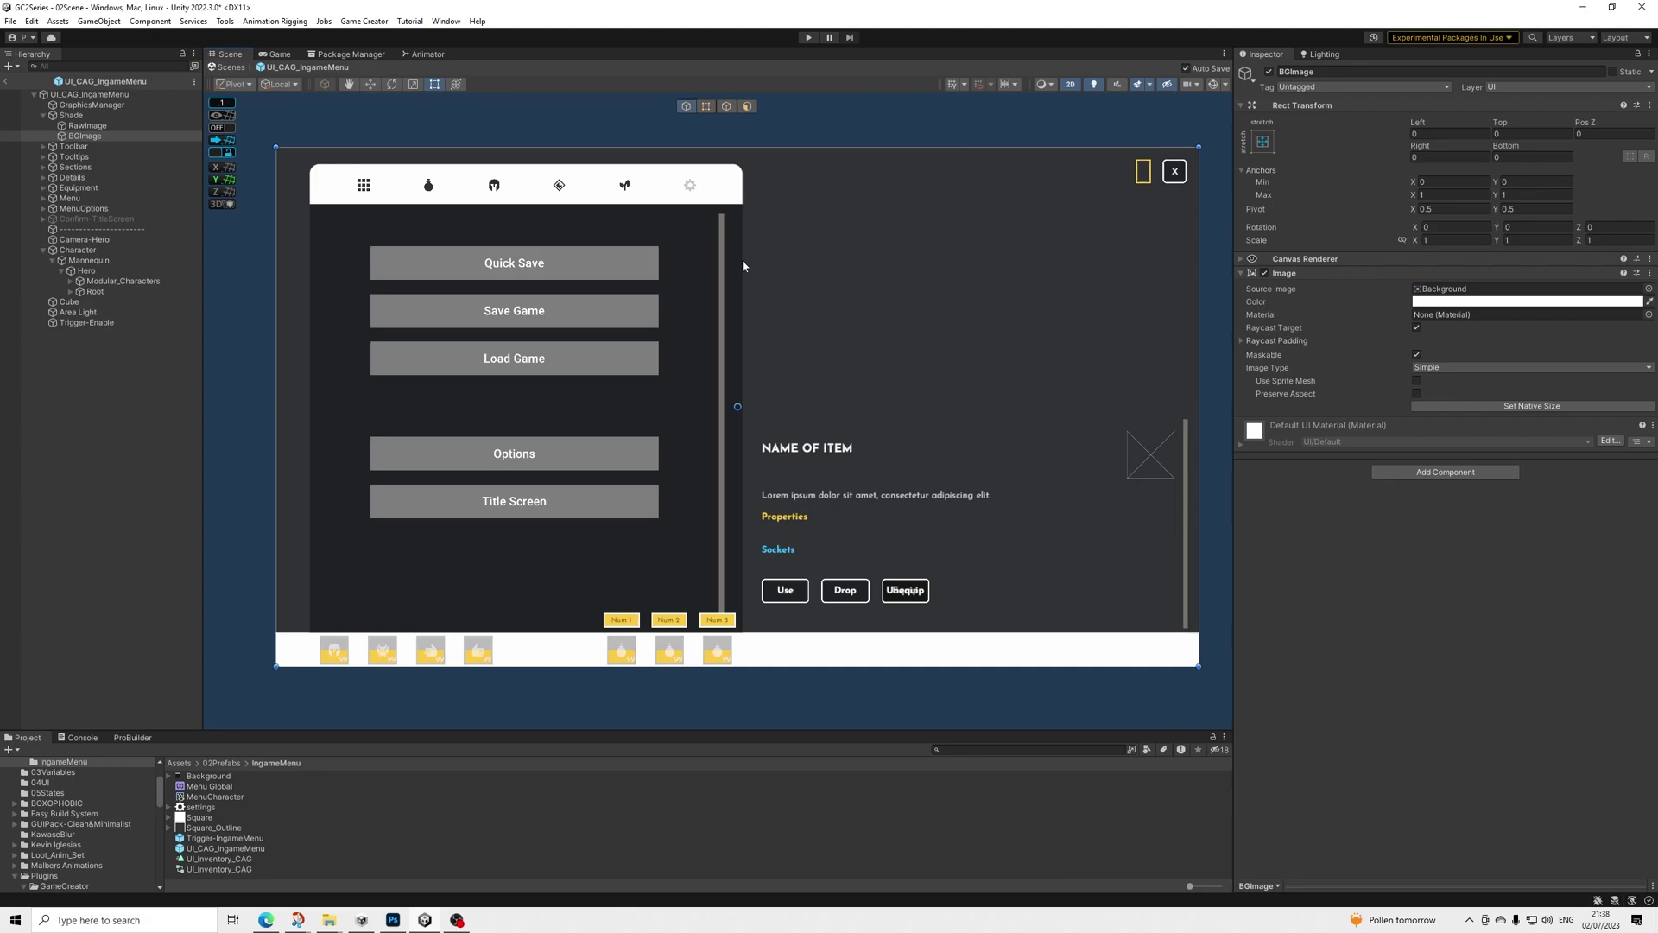
scroll(742, 259, up, 1)
scroll(745, 261, down, 1)
middle_drag(753, 268, 742, 265)
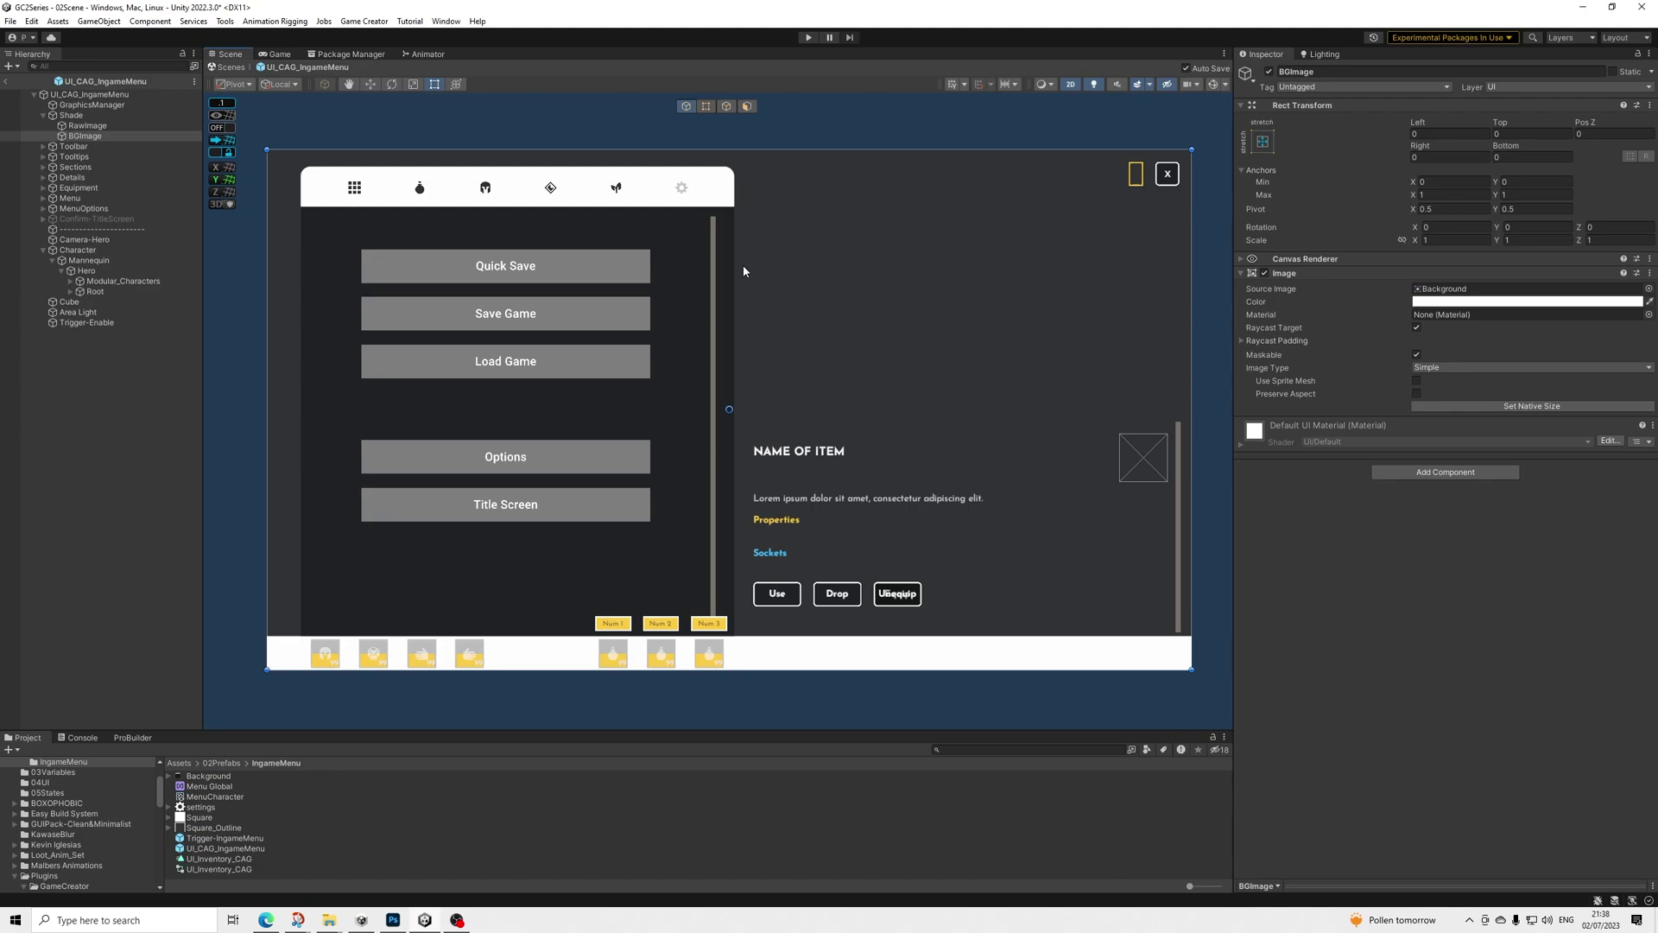
click(83, 126)
click(50, 116)
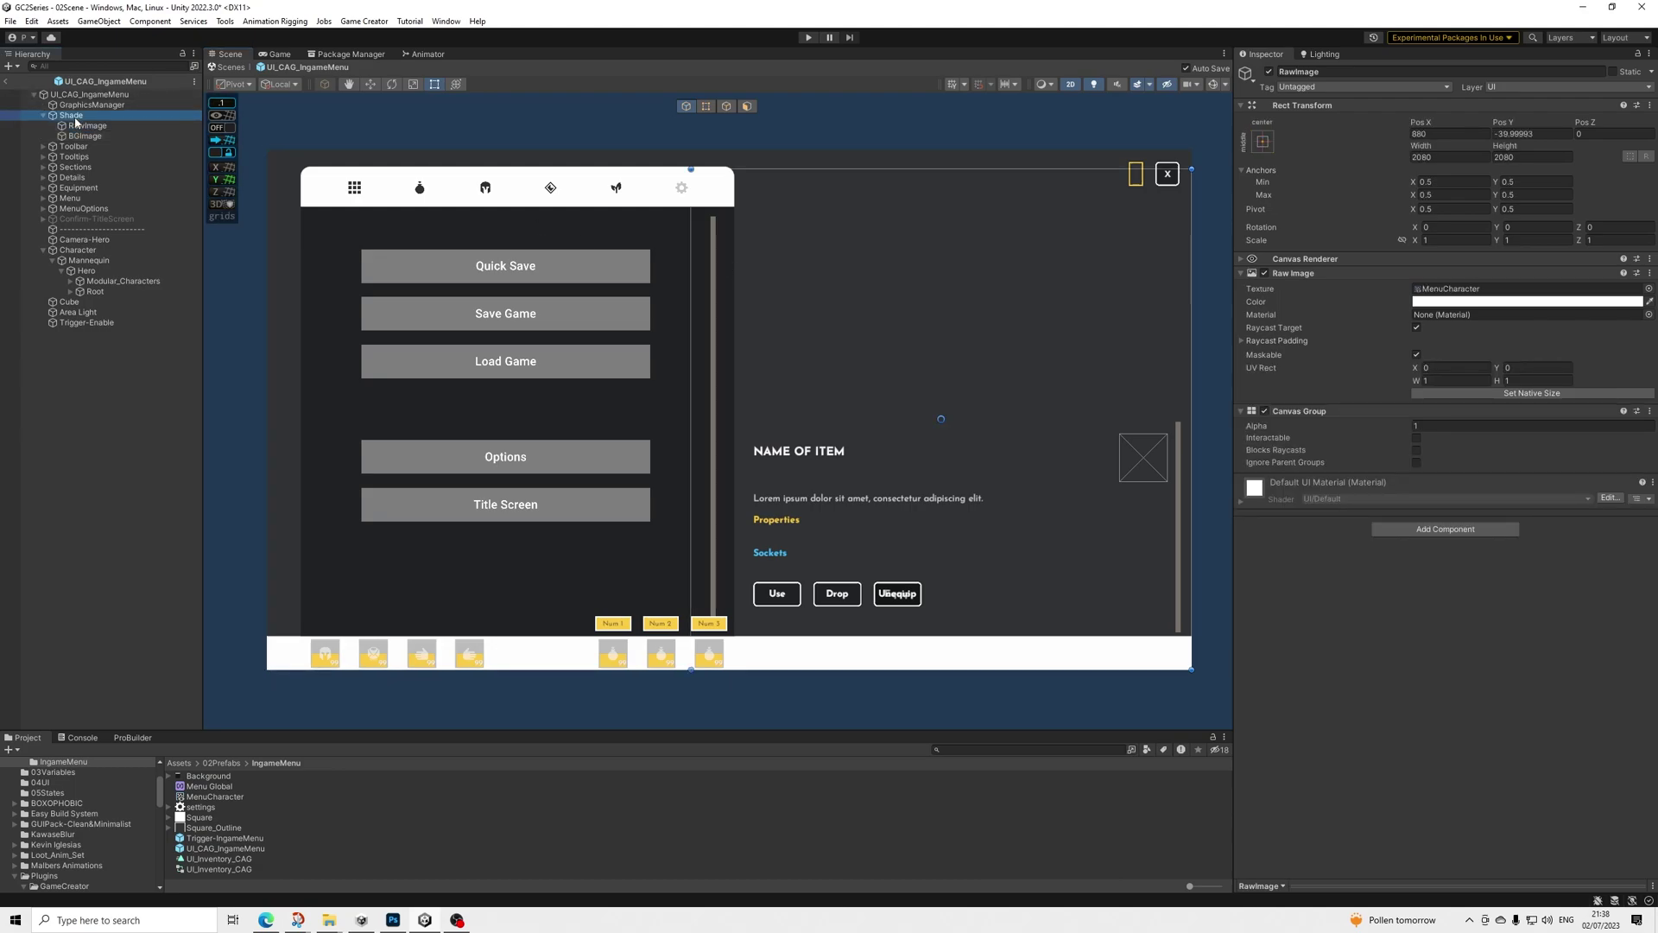
click(43, 116)
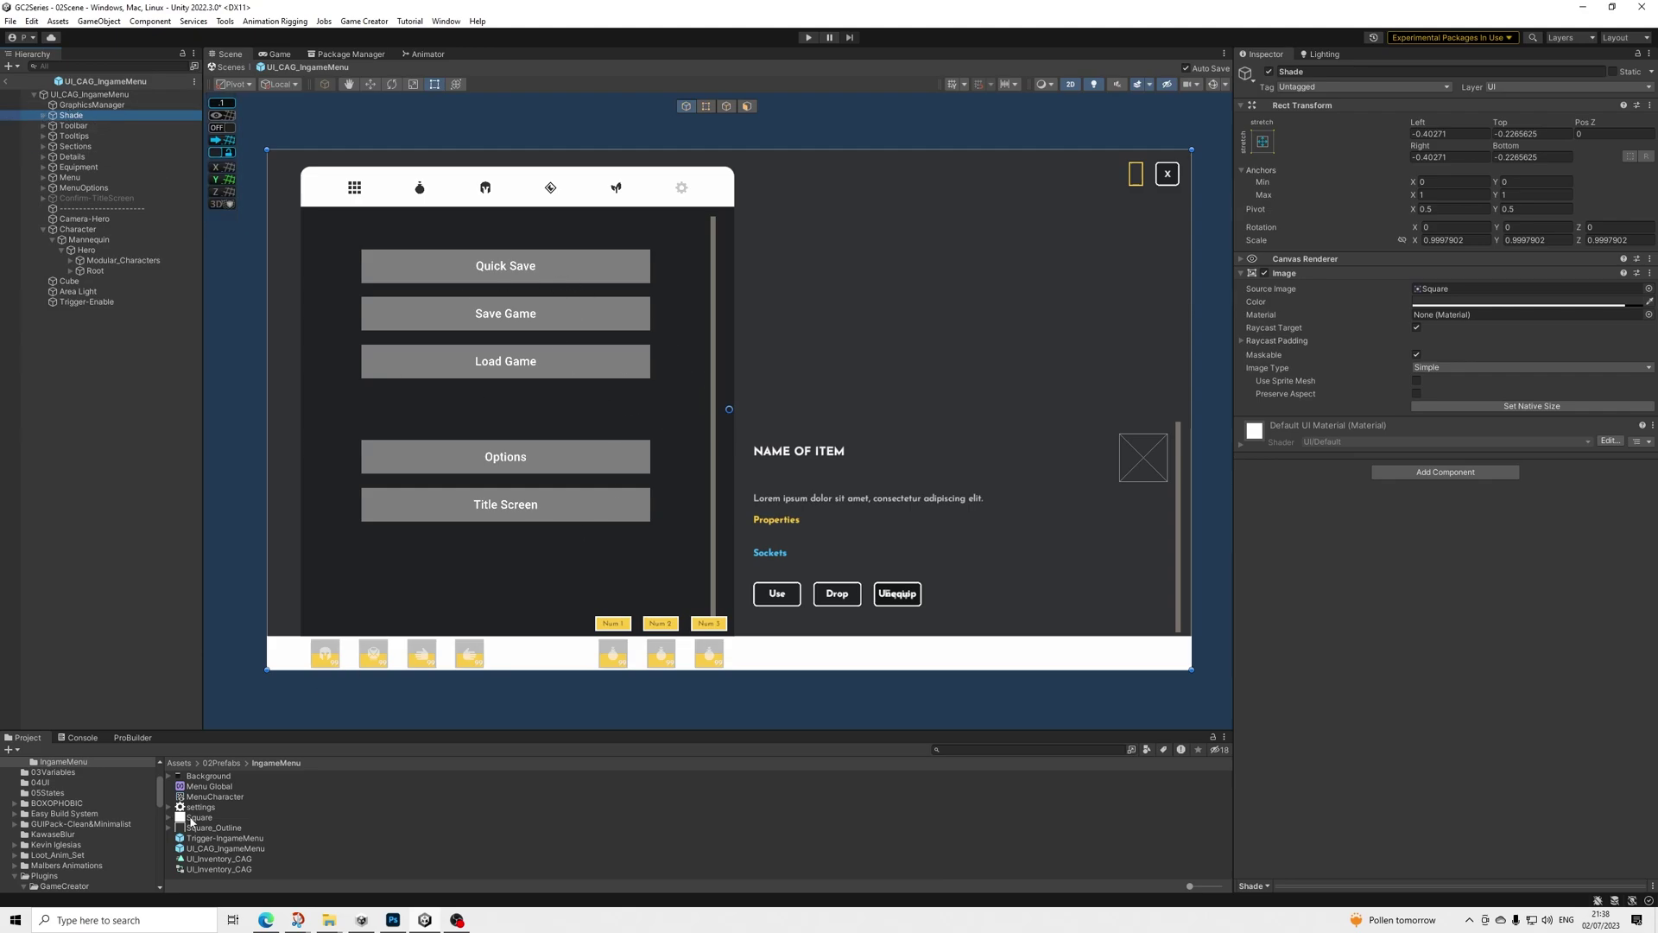
Preview the Background texture and inspect the Menu Global variables asset in the IngameMenu folder
click(389, 777)
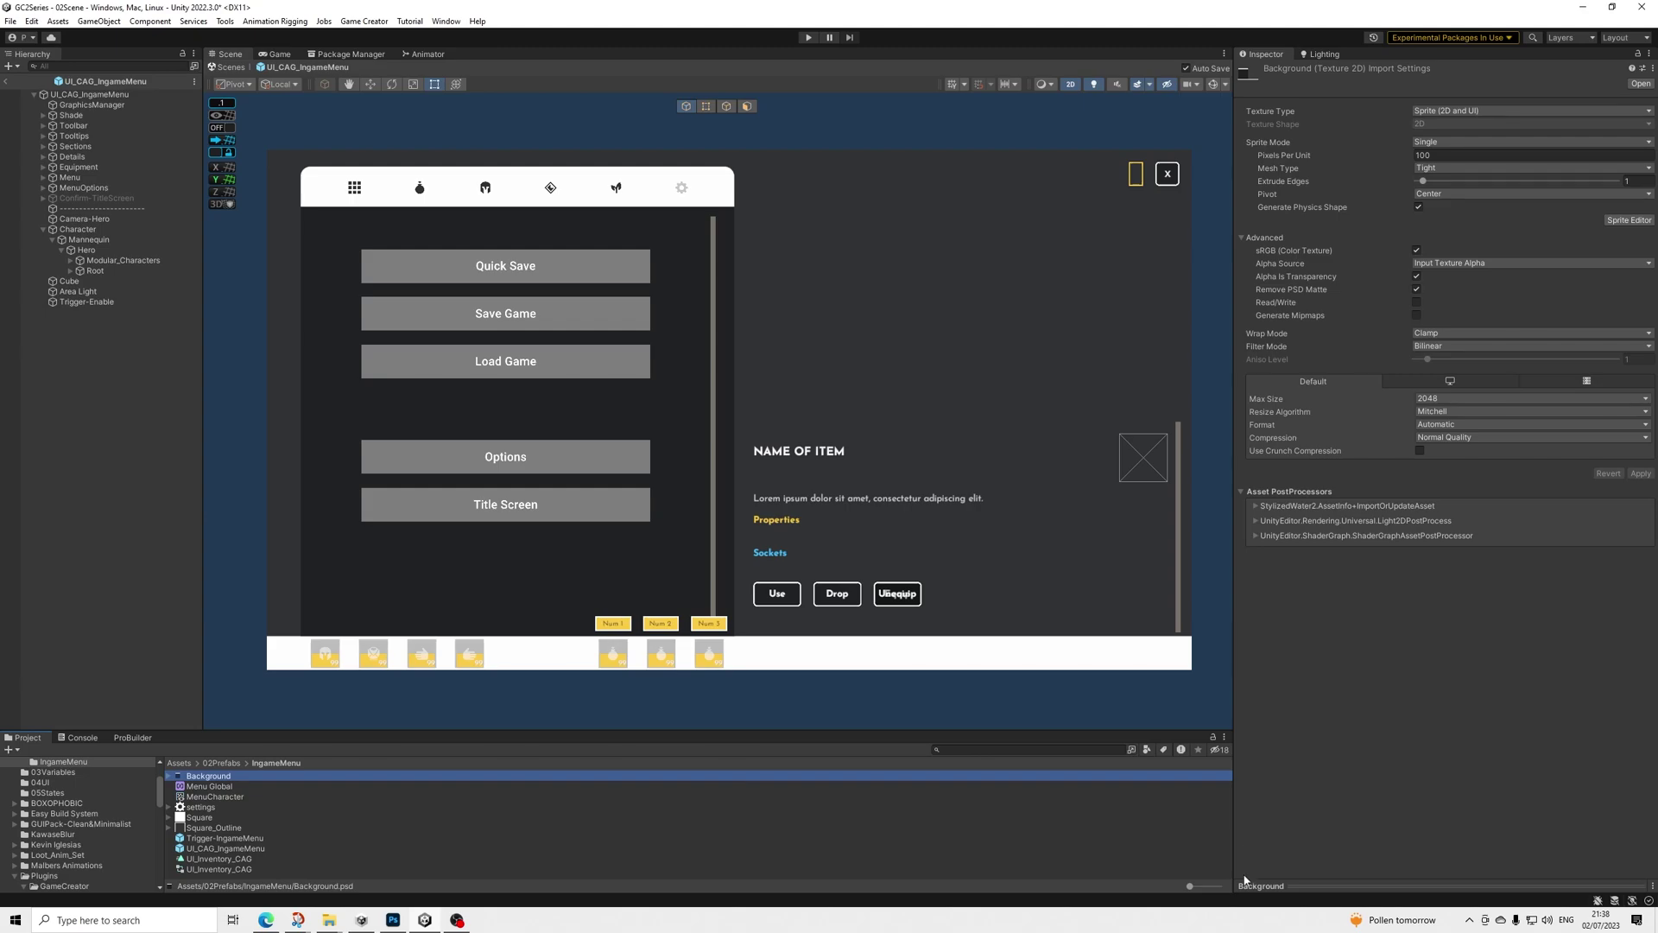
click(1298, 885)
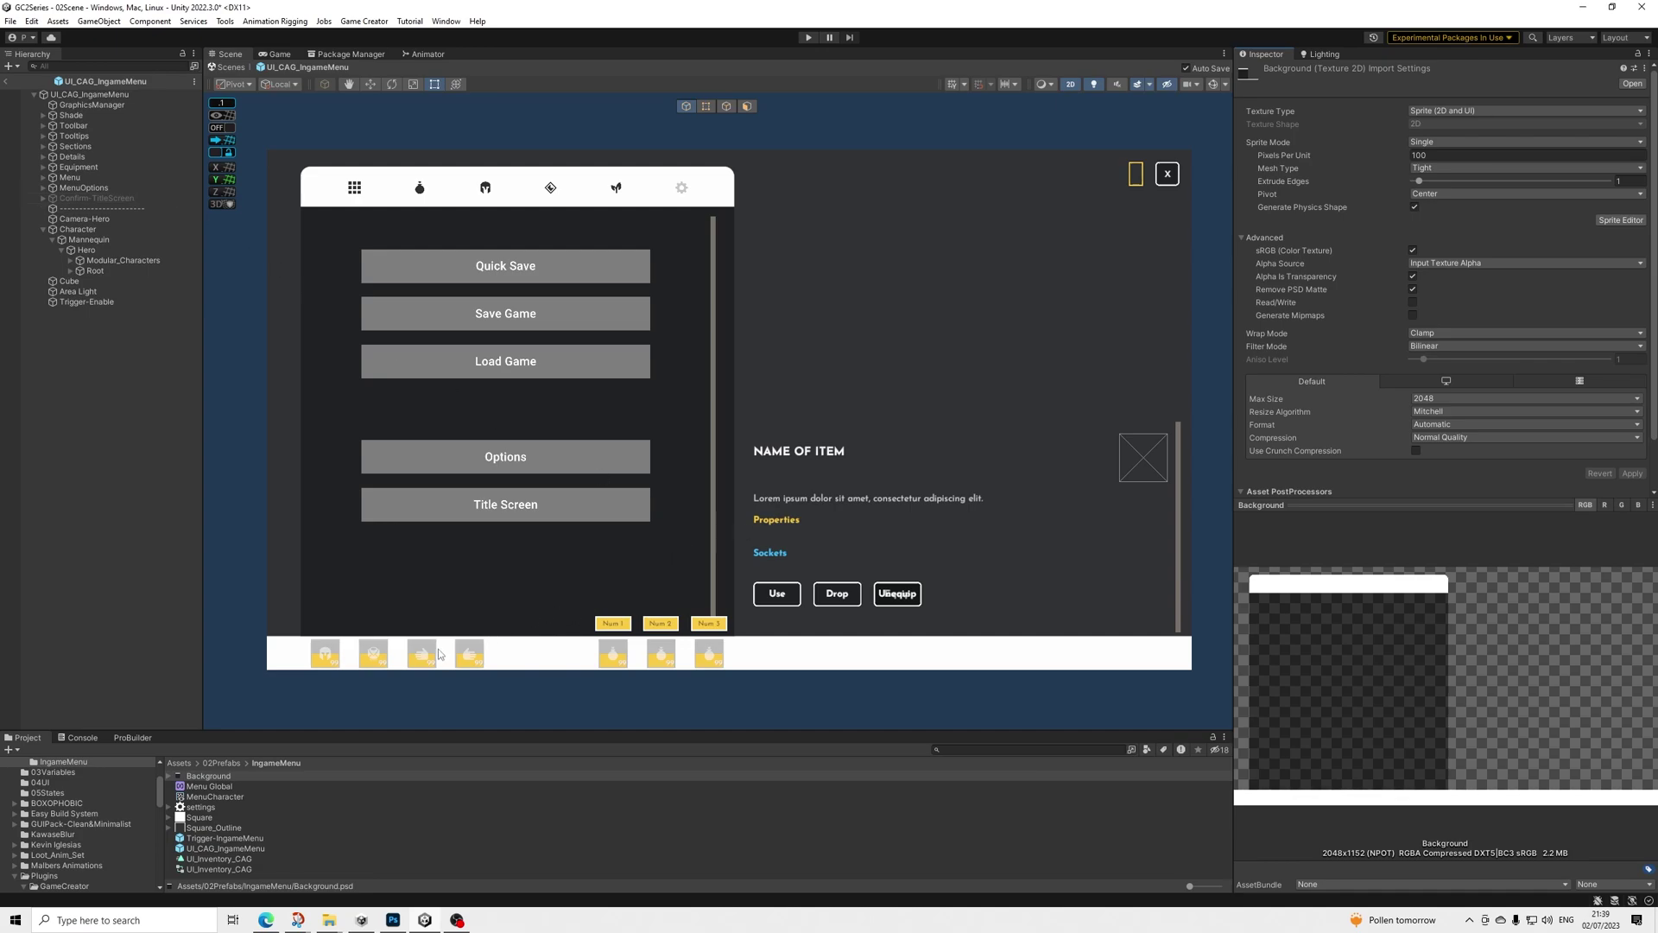
click(210, 786)
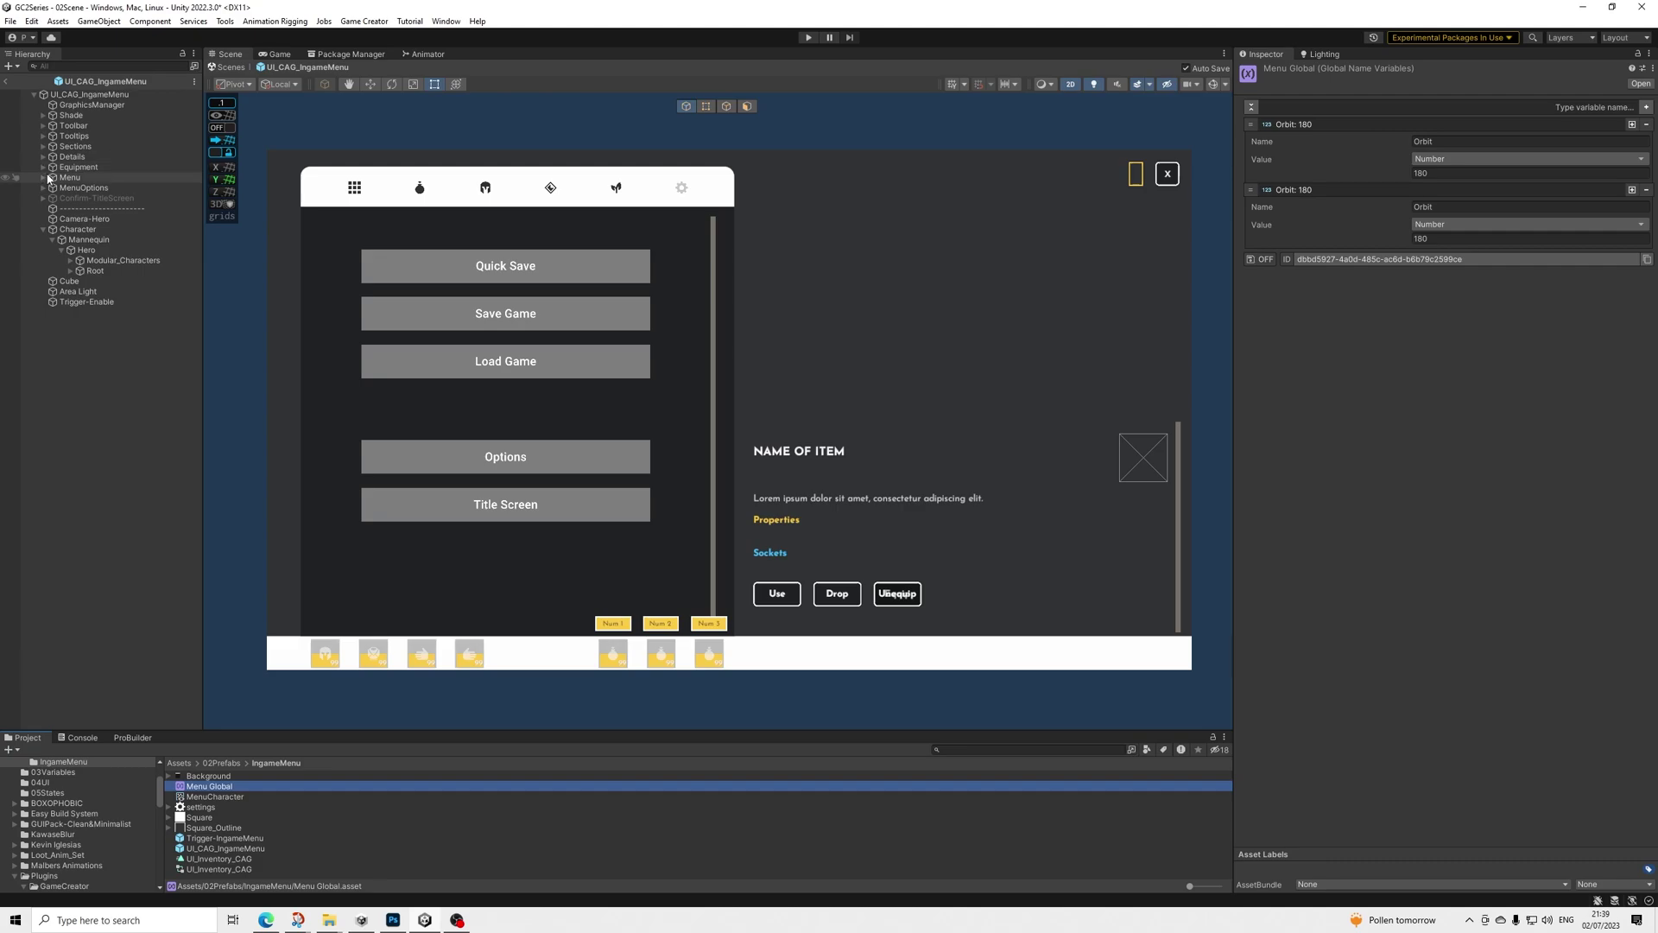
Inspect the Close object inside the Toolbar group and return from the prefab to the main scene
click(44, 126)
click(78, 157)
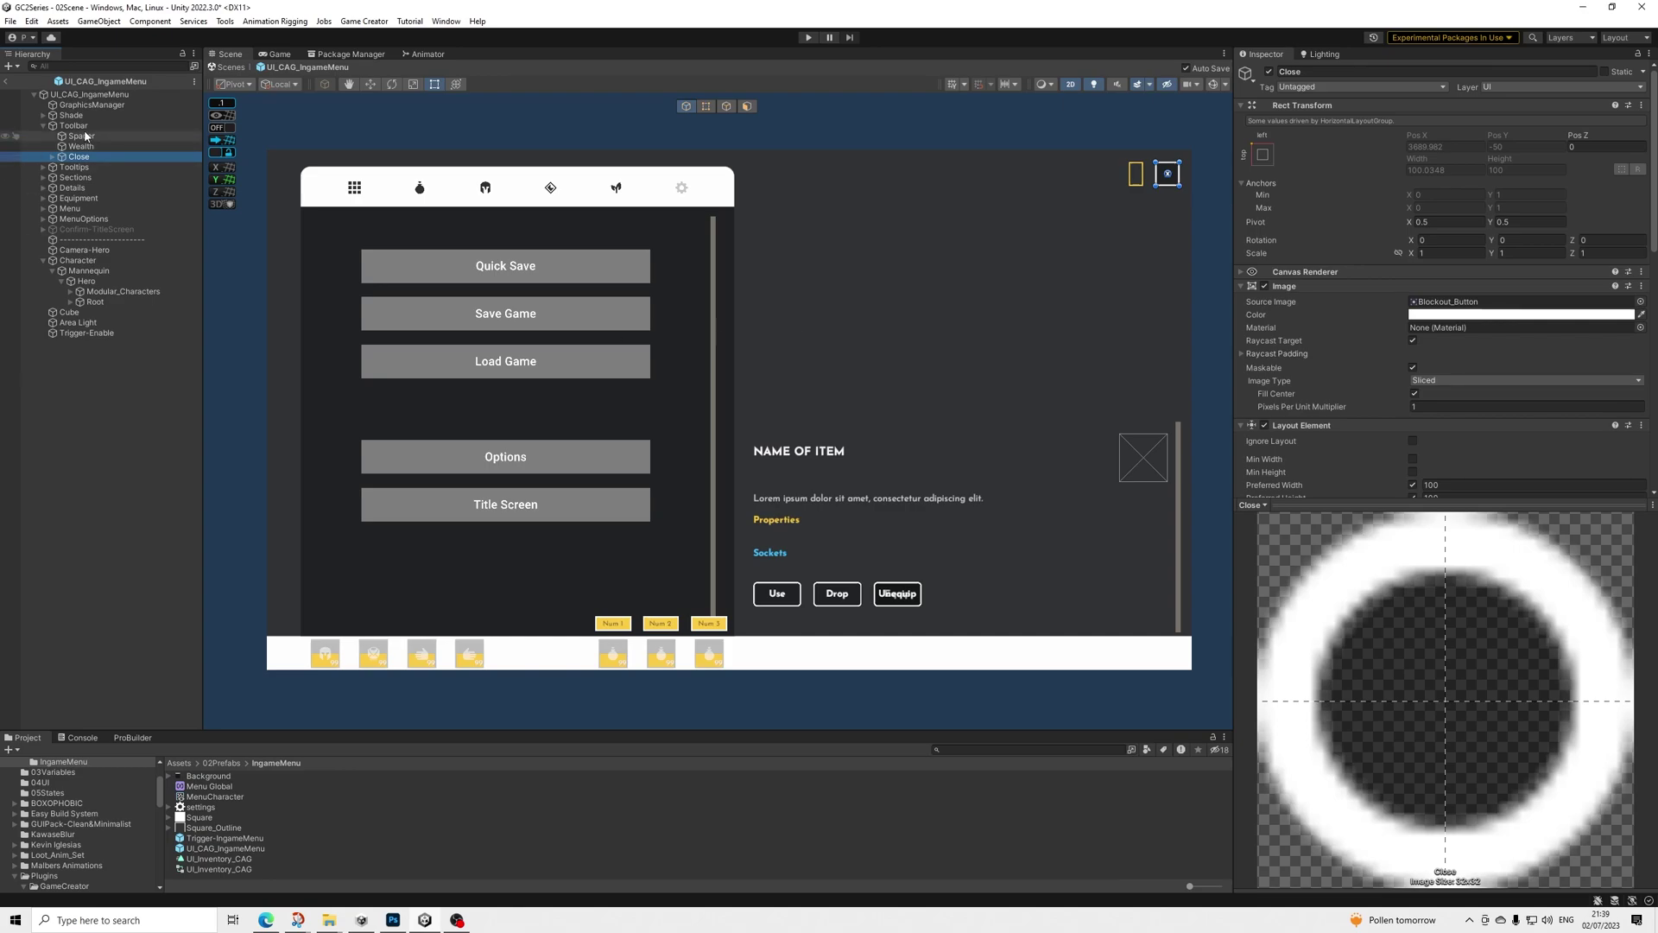
click(6, 81)
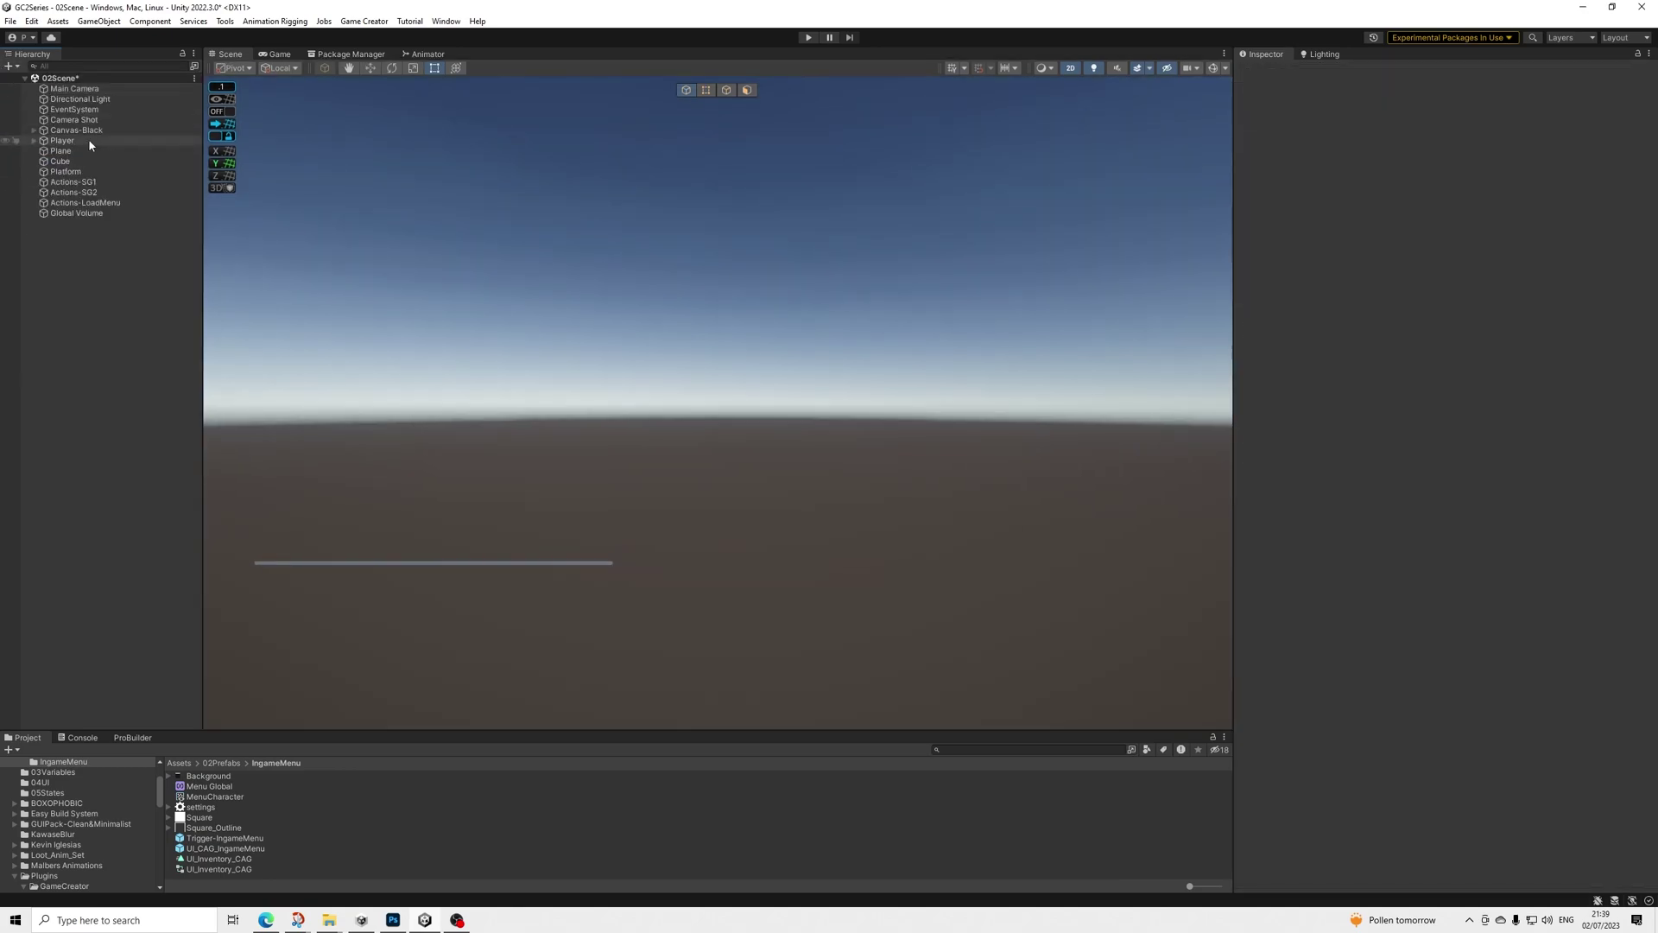
Examine Camera Shot's Orbit settings and browse the variable sources for Input Sensitivity X, keeping Global Name Variable
click(76, 121)
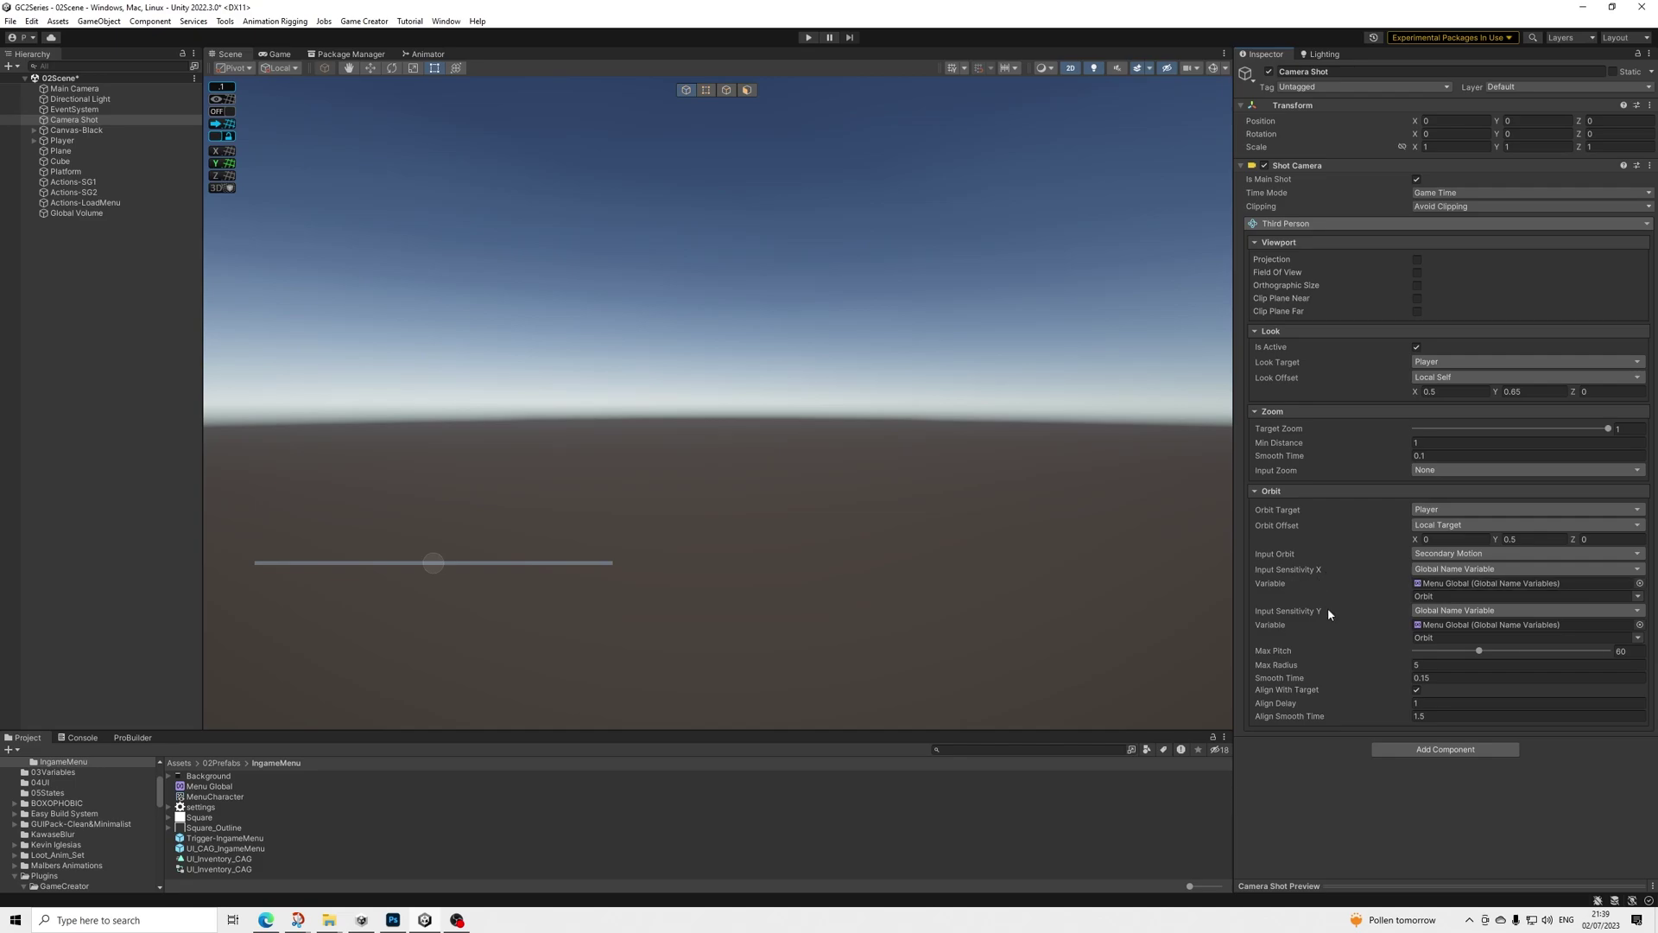
click(1455, 582)
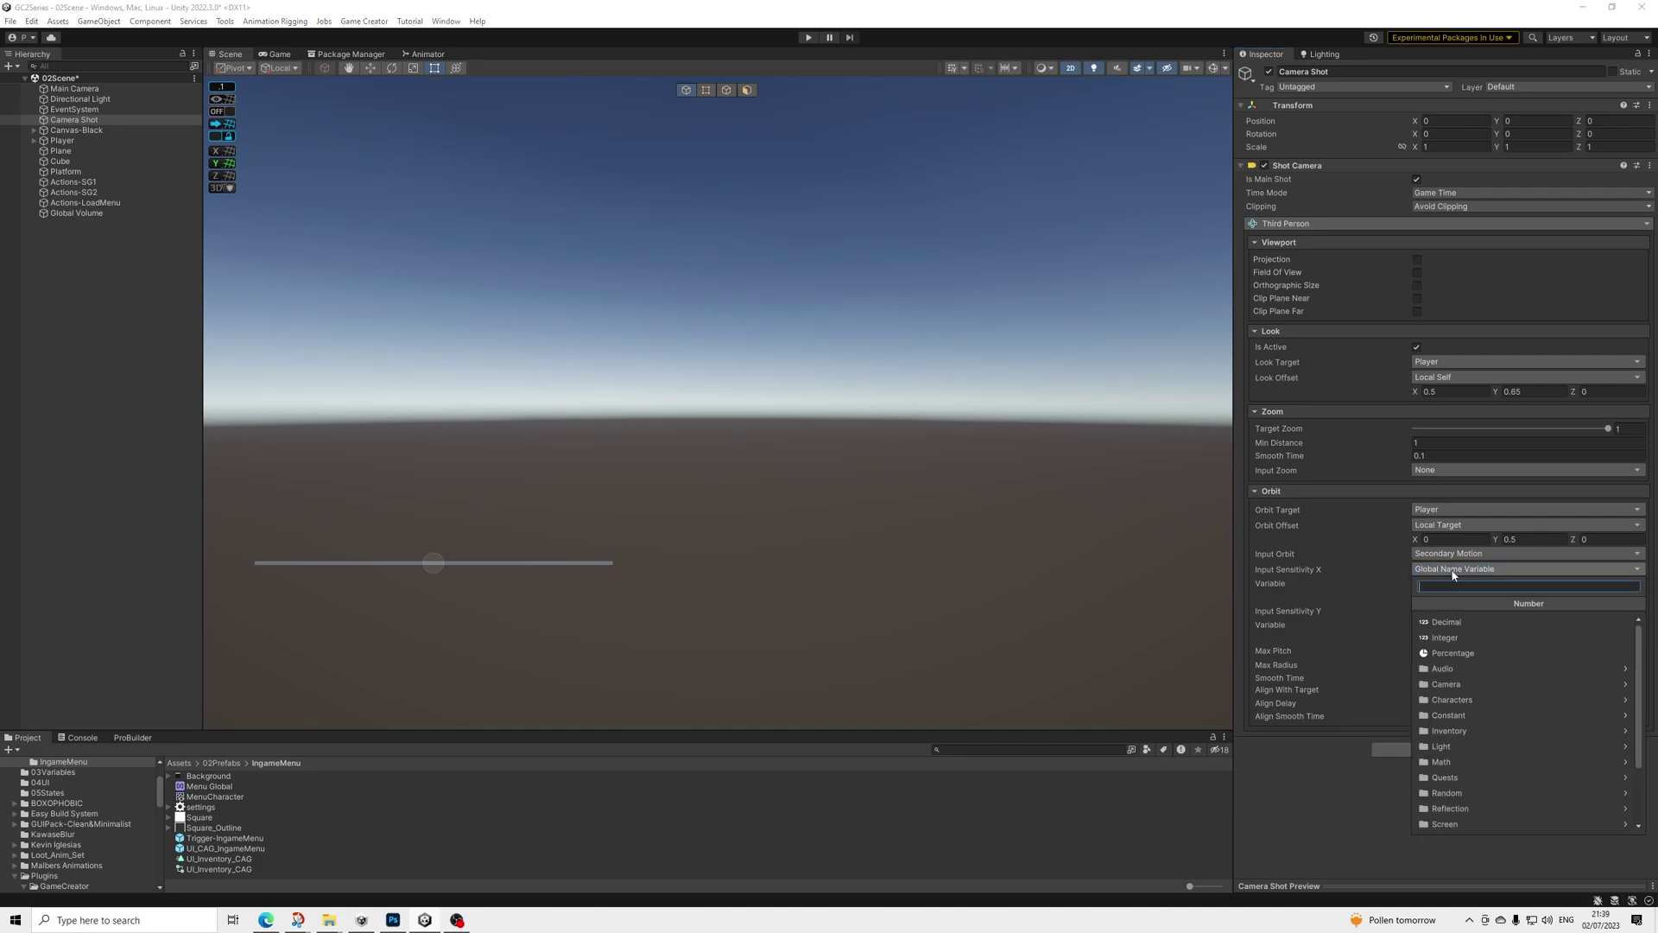
scroll(1460, 769, down, 3)
click(1449, 823)
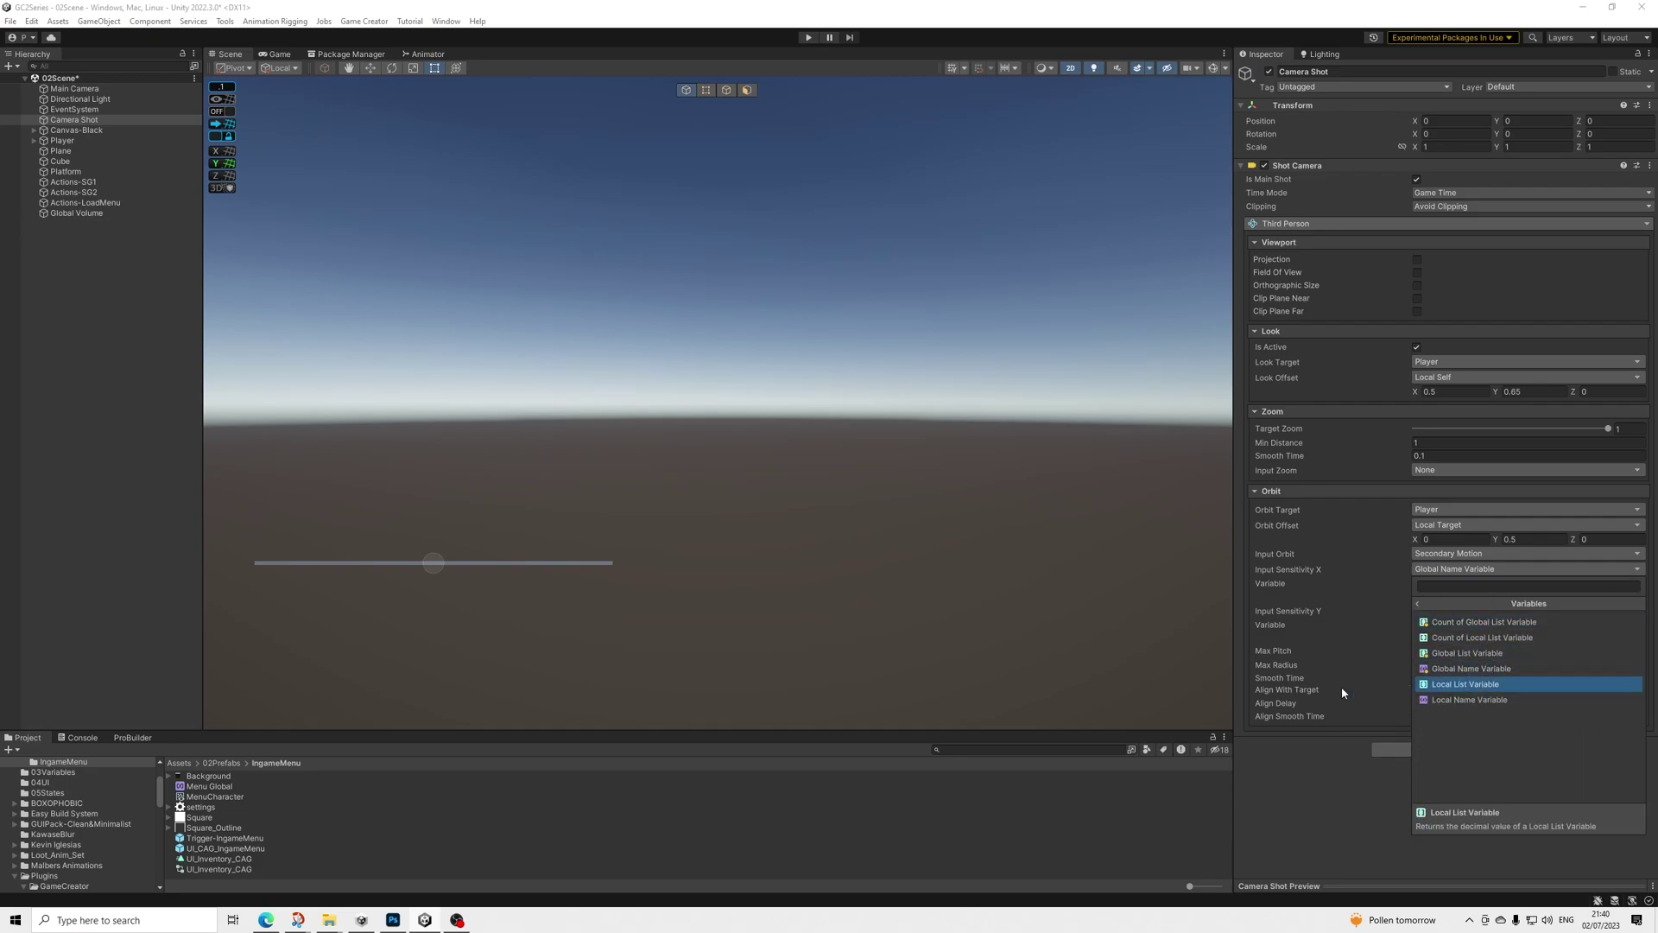
click(438, 751)
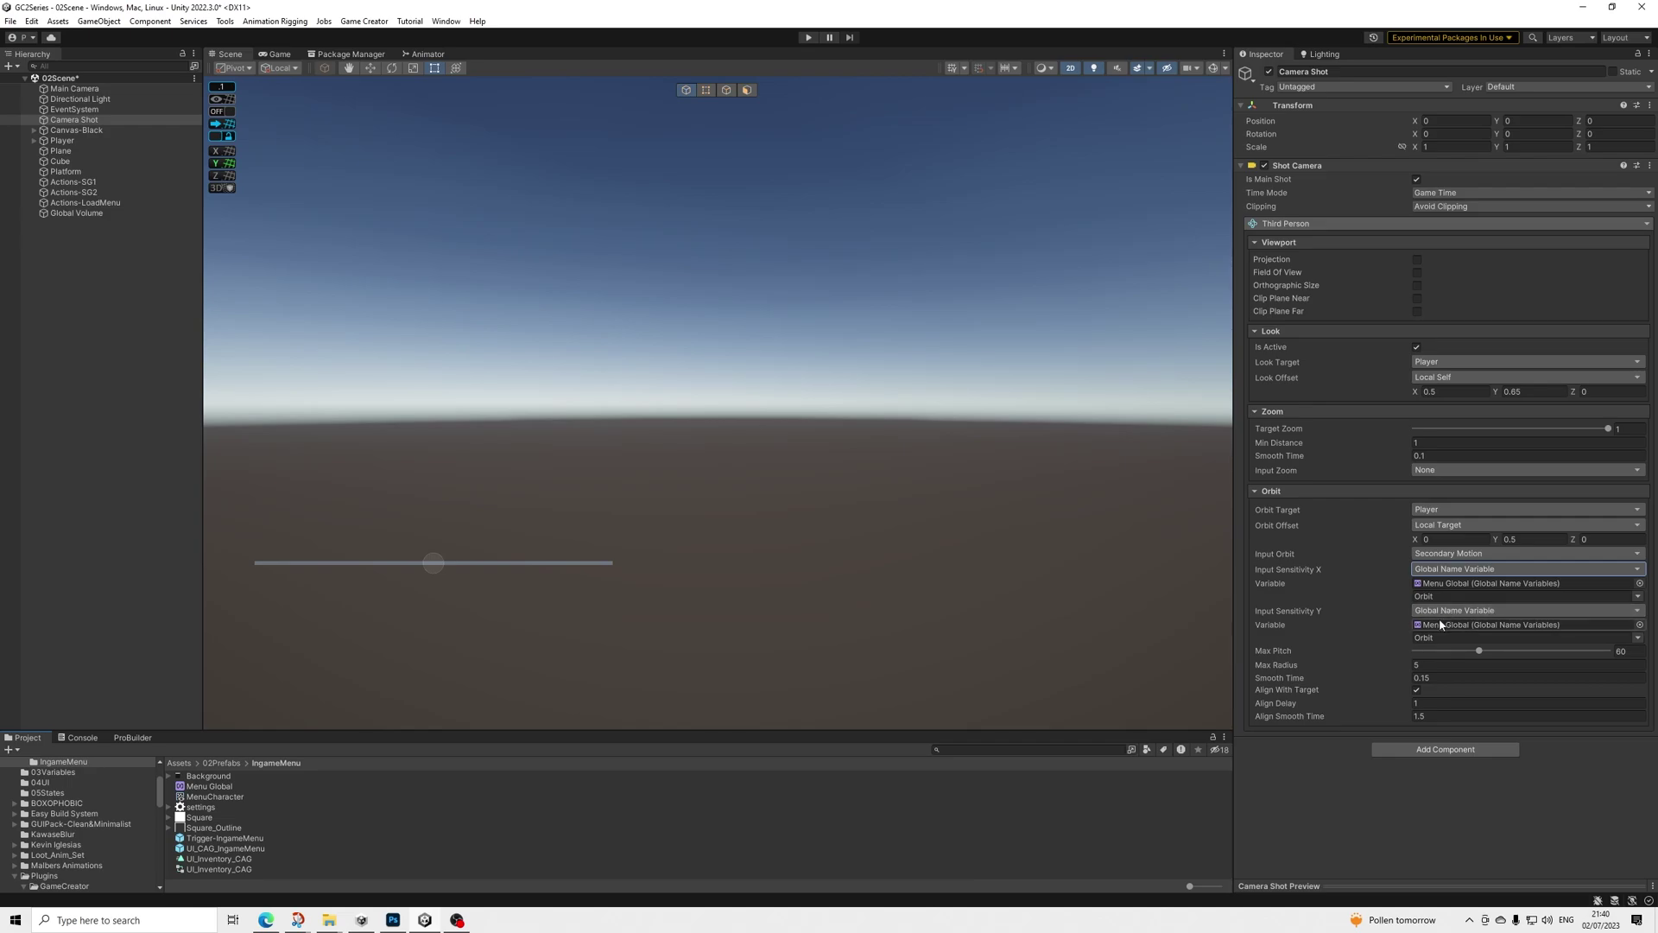
Review the Menu Global variables and the instructions of Trigger-IngameMenu under Player
click(209, 786)
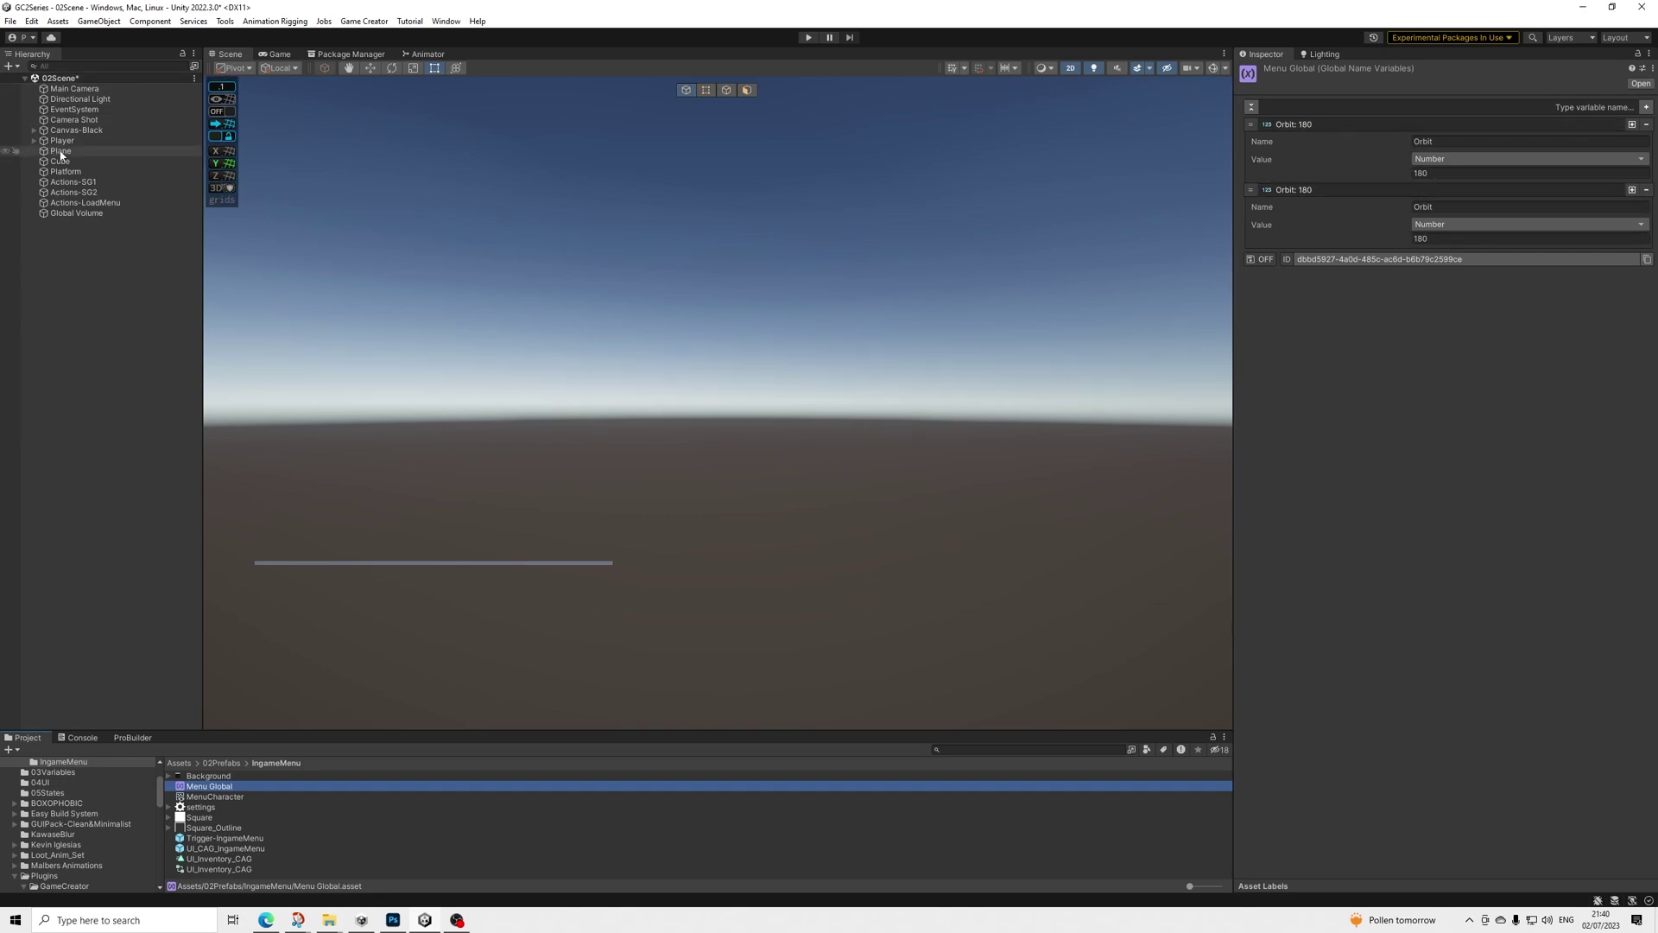
click(27, 142)
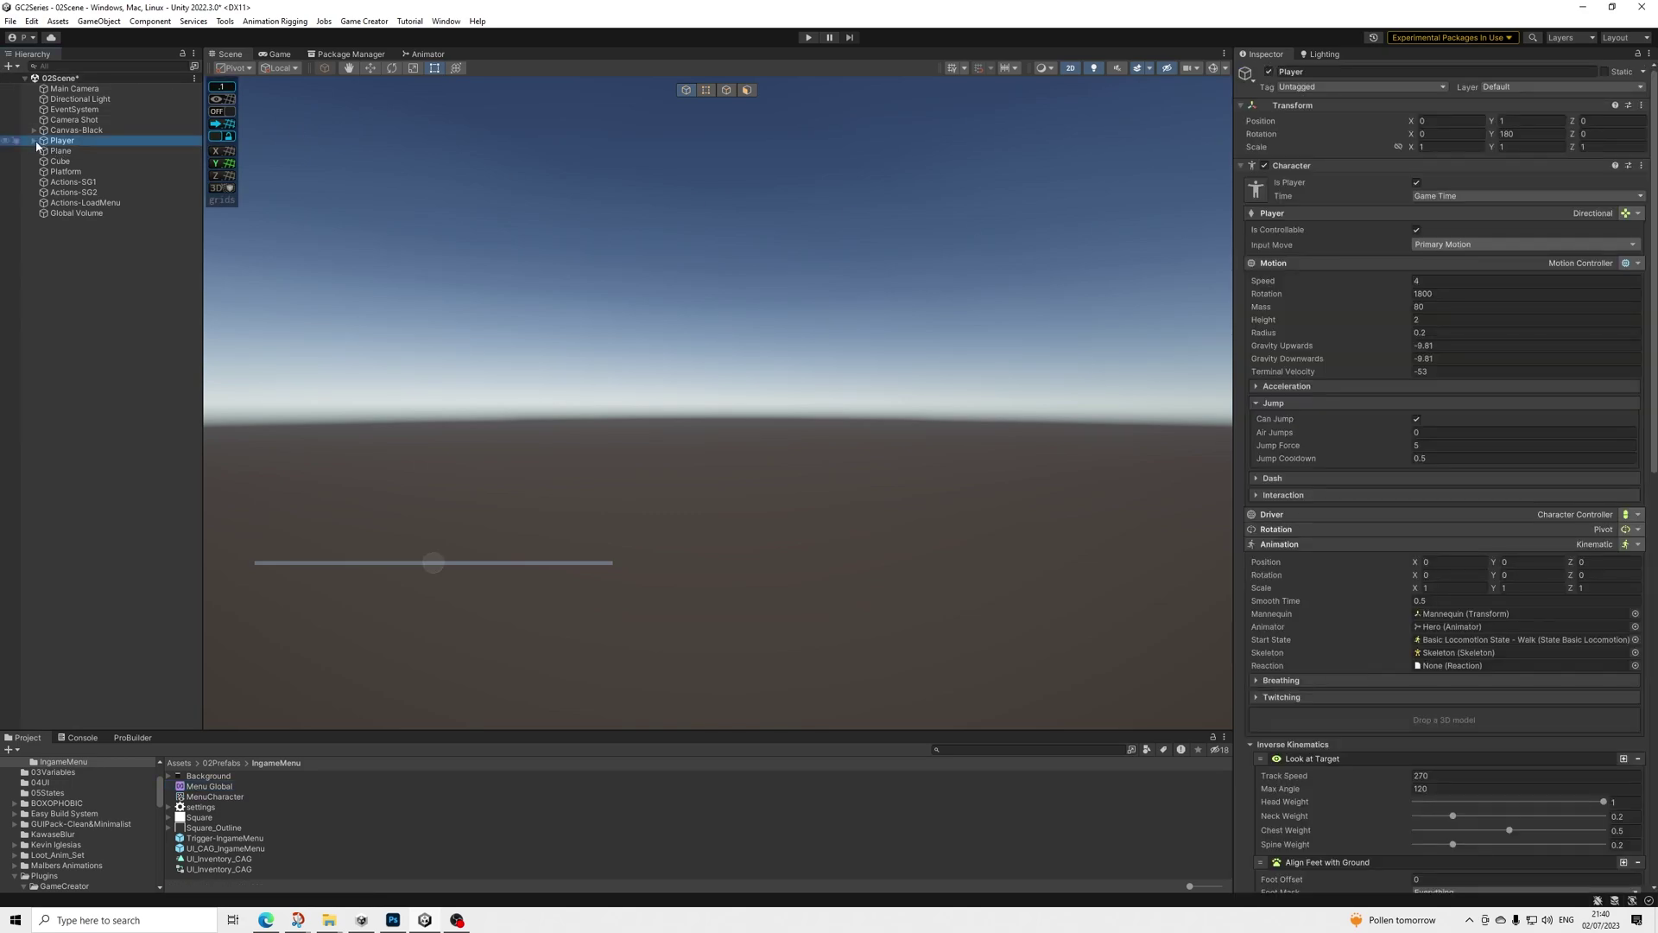
click(34, 141)
click(90, 195)
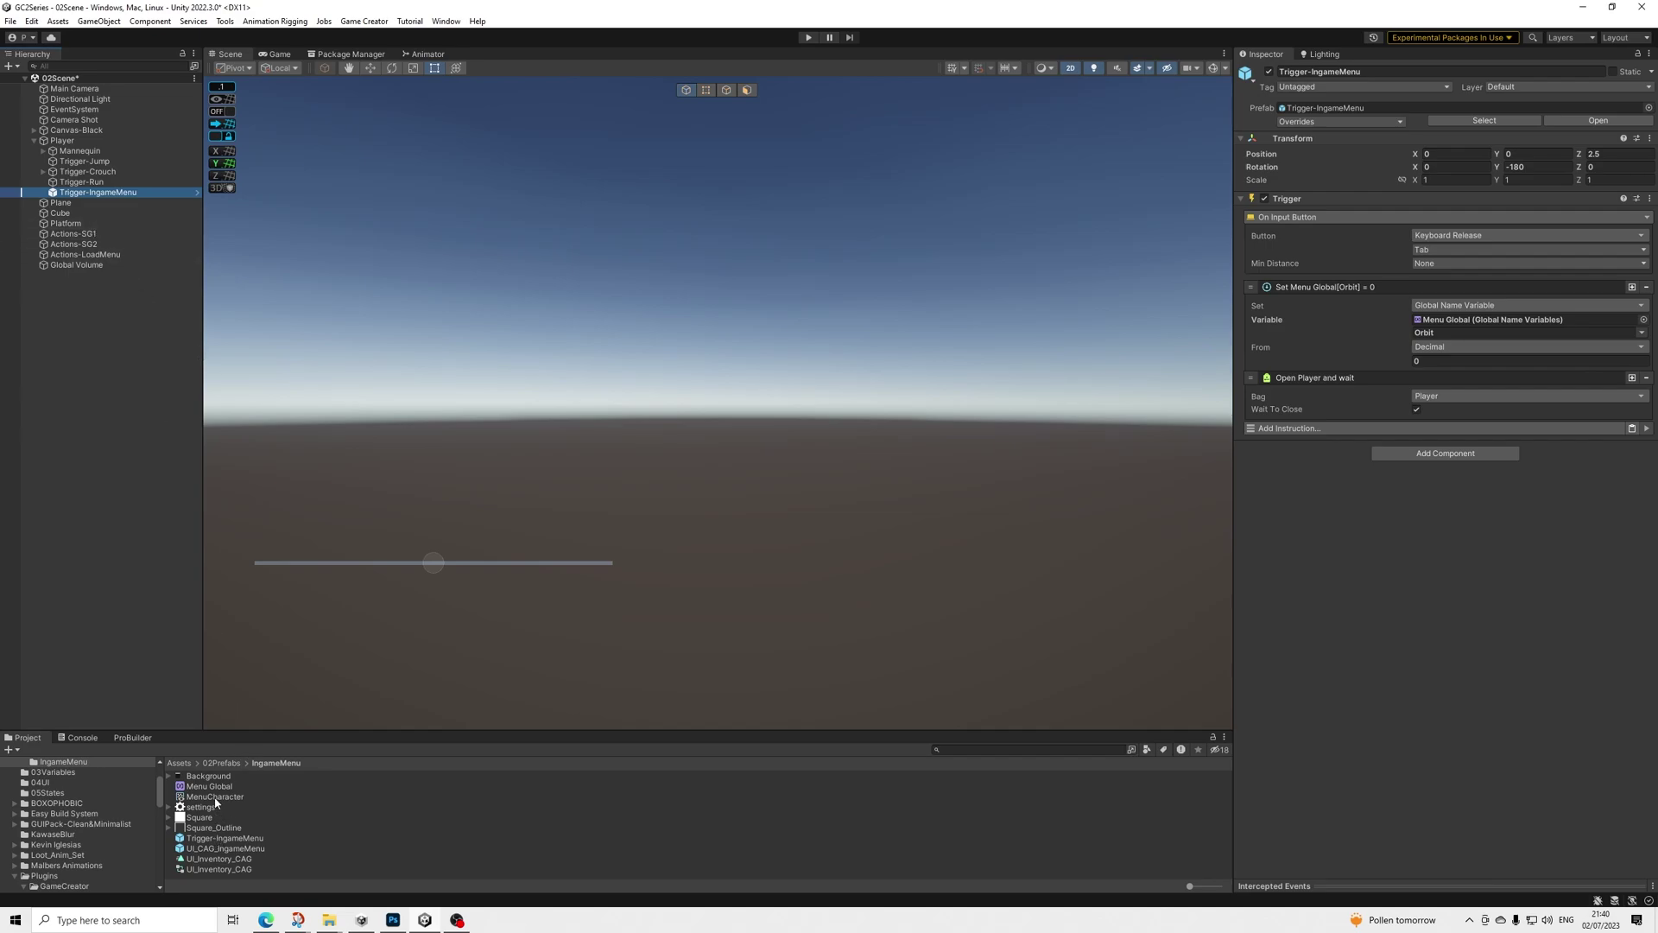
Open the UI_CAG_IngameMenu prefab and examine the Button instructions on the Toolbar's Close object
double_click(223, 849)
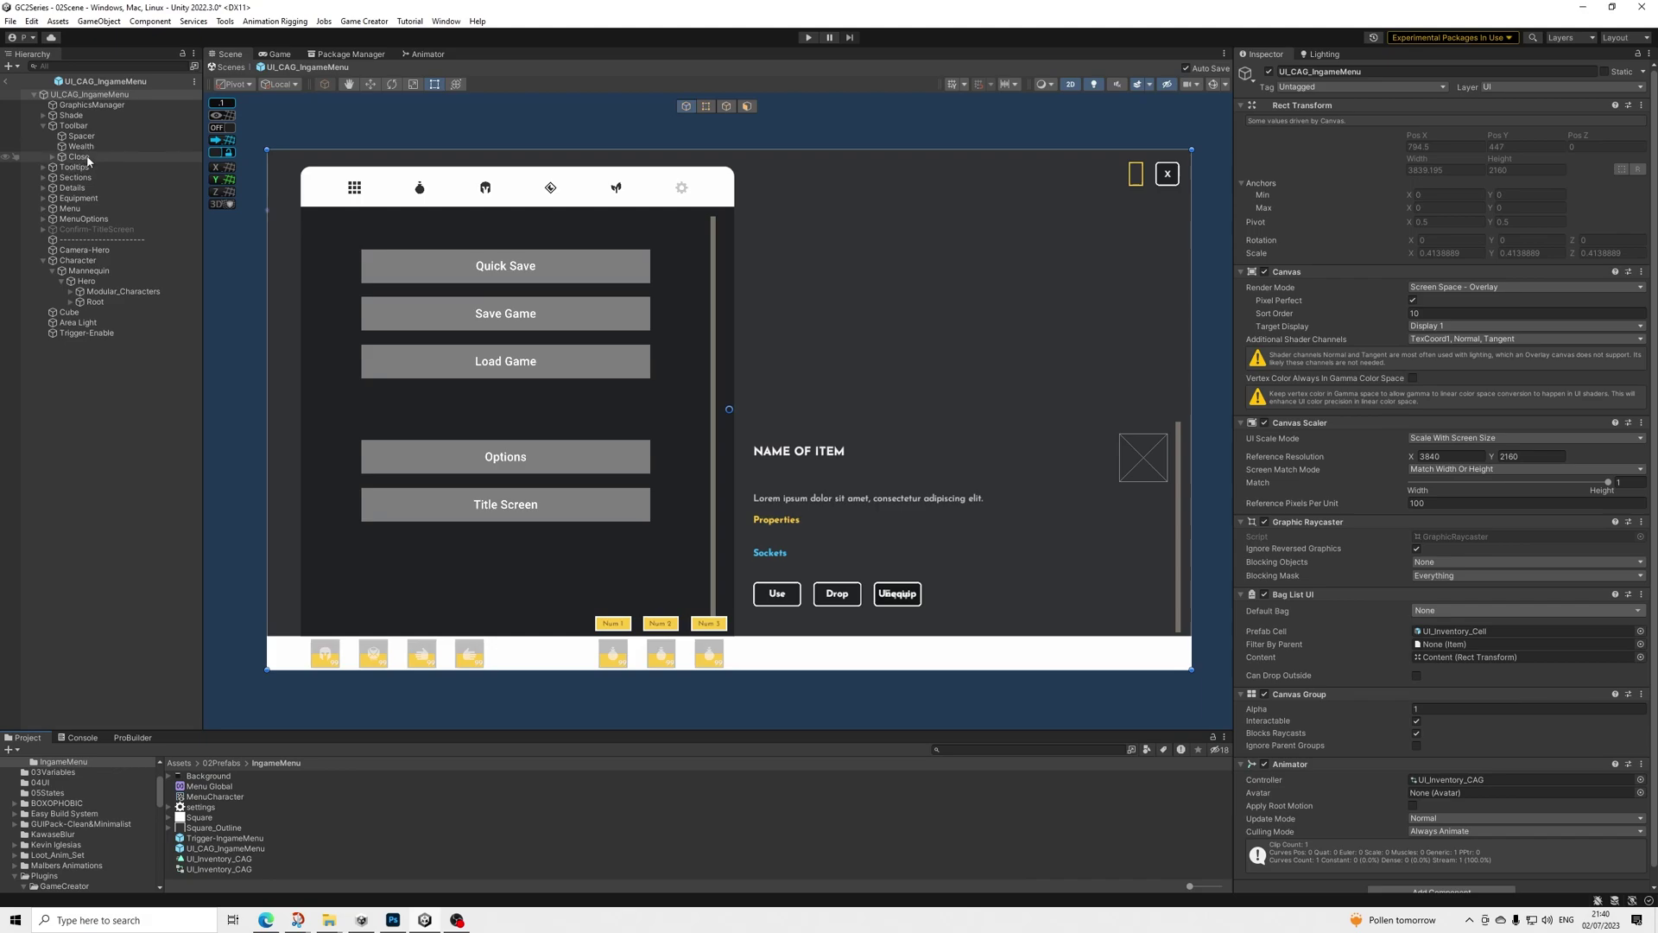
click(86, 160)
scroll(1433, 484, down, 3)
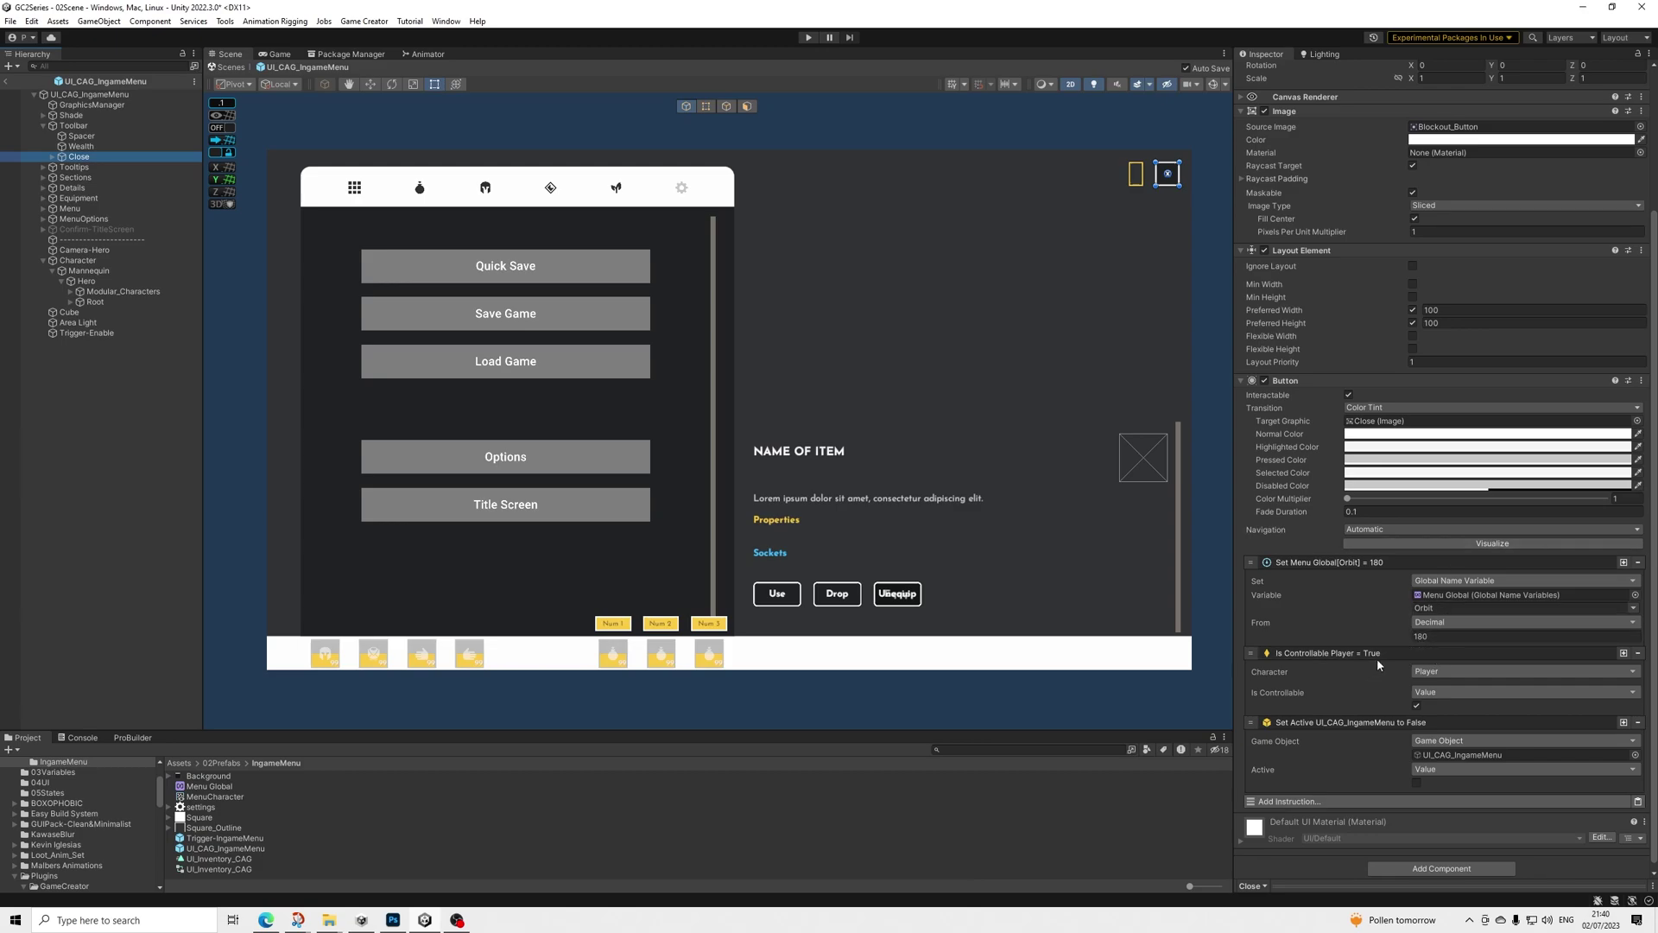
Examine Trigger-Enable's On Enable instructions, including the duration of the wait between the RawImage alpha changes
click(77, 334)
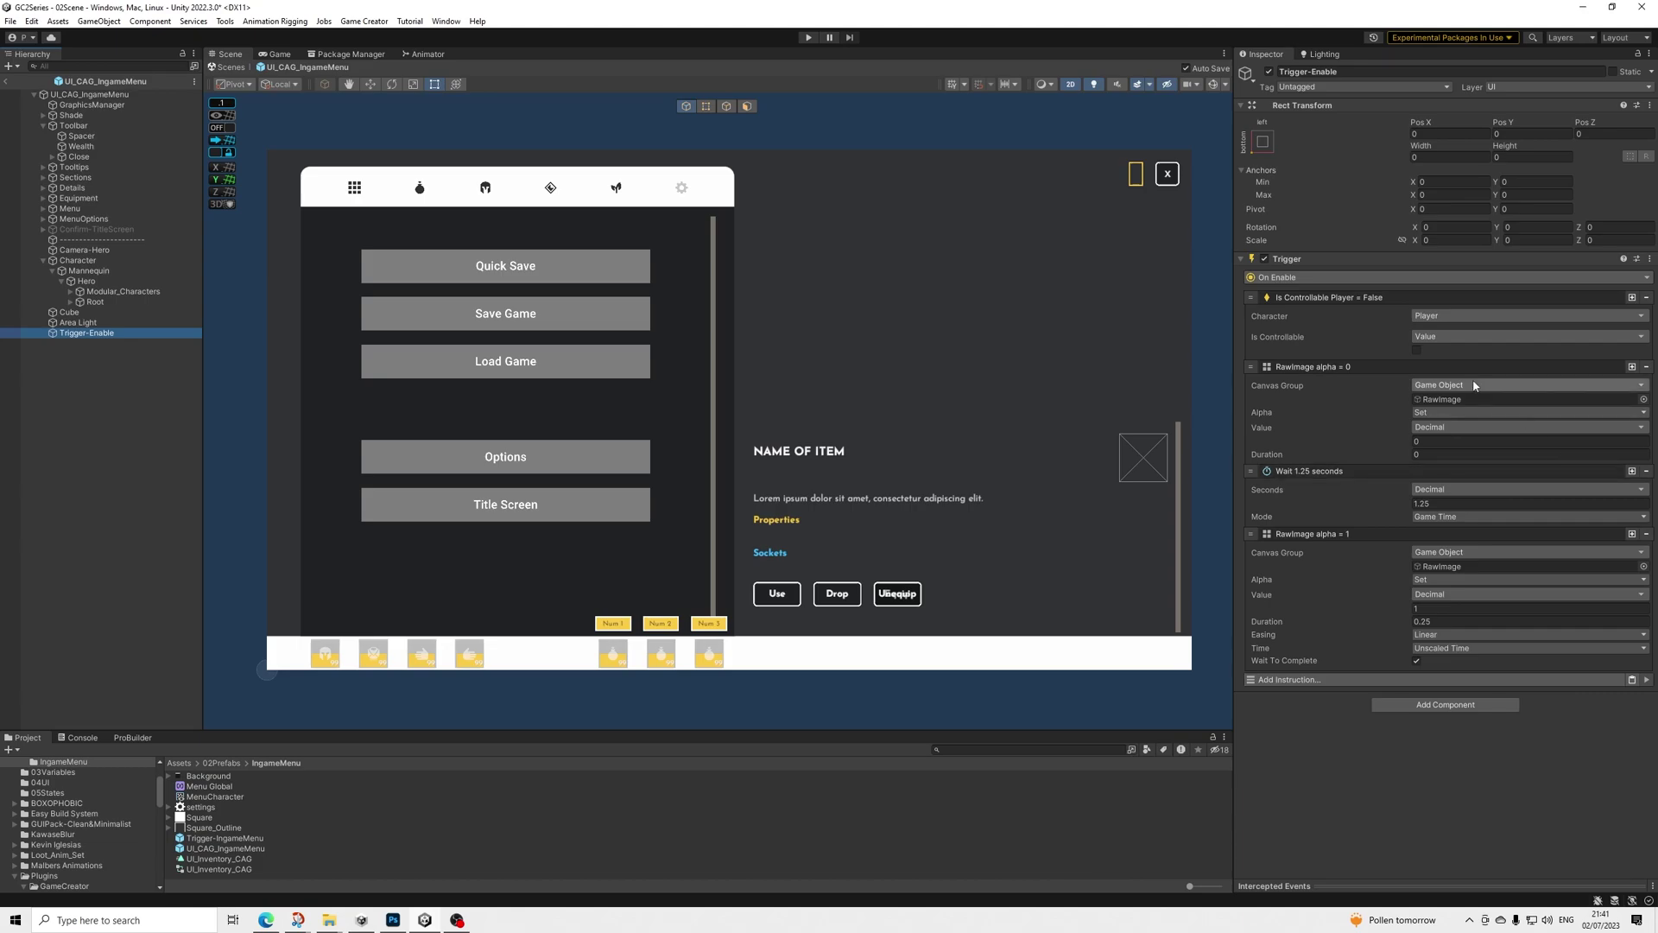
click(1424, 504)
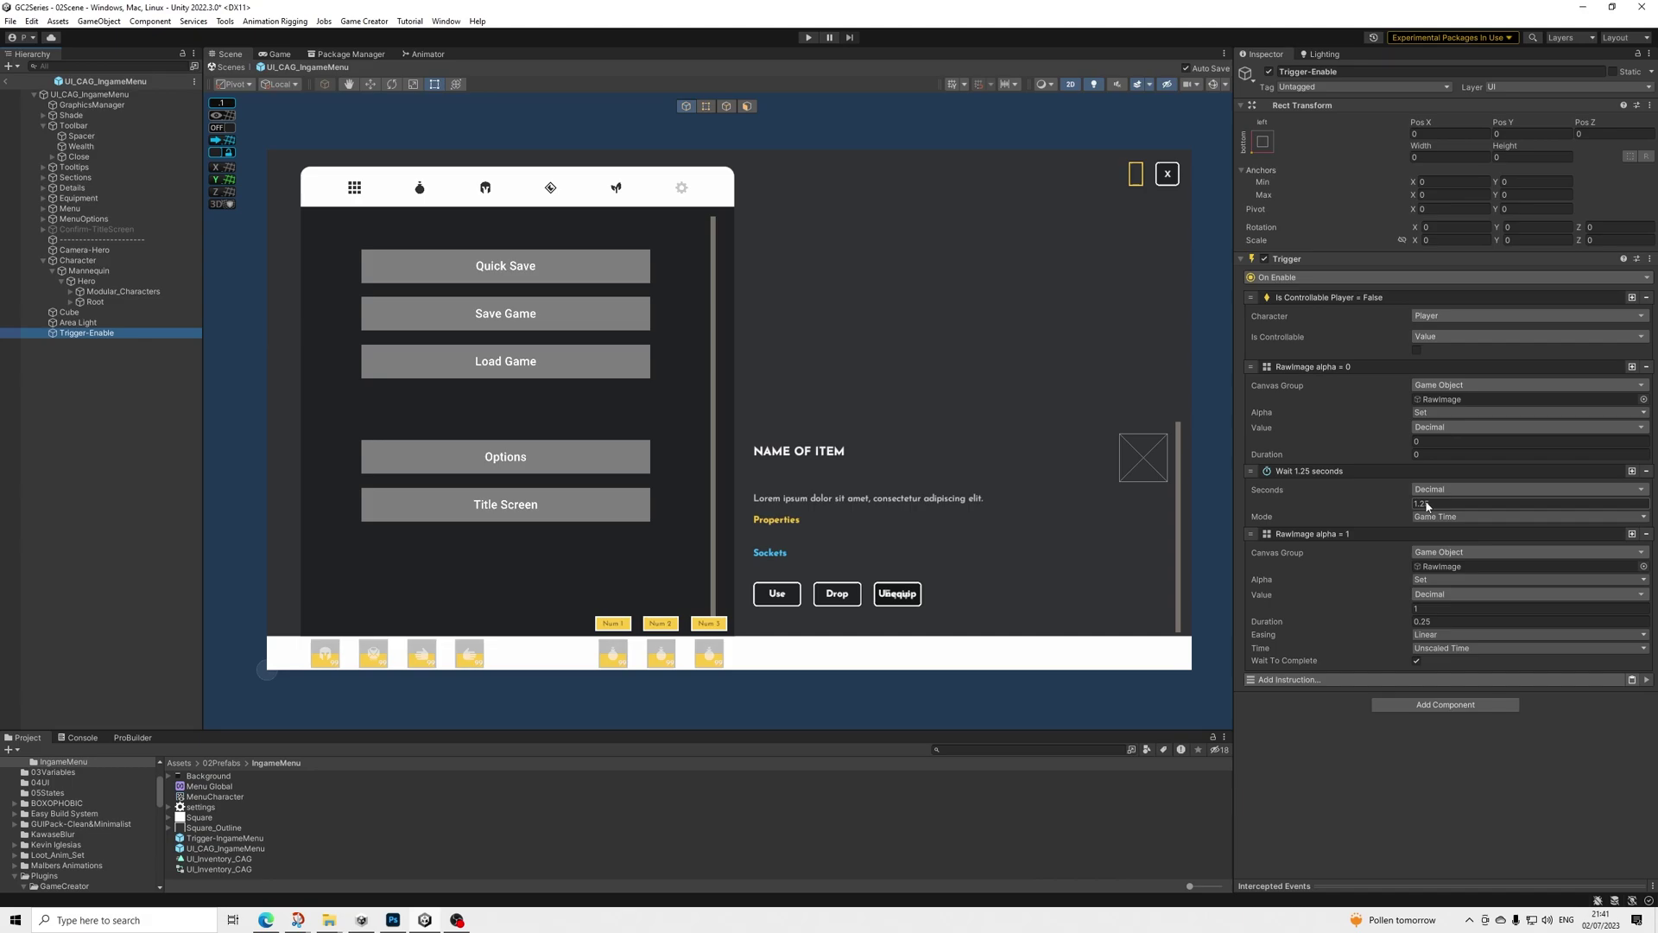
key(Return)
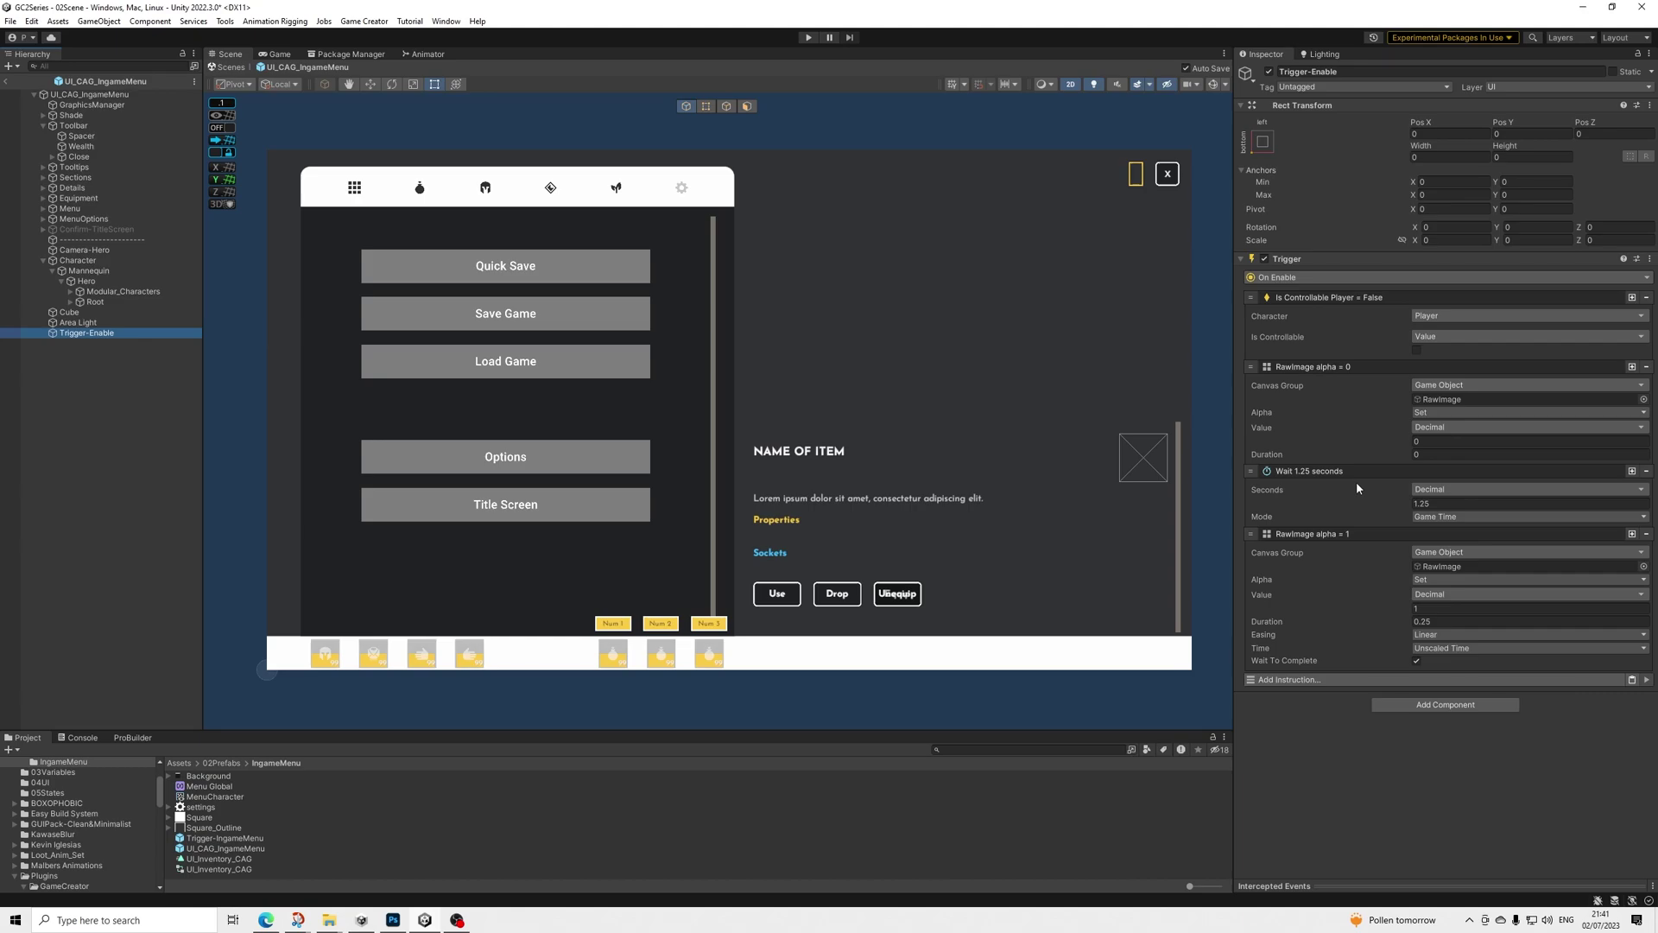
Collapse the Character group and inspect Camera-Hero, Character, Cube and Trigger-Enable in the prefab
click(77, 250)
click(42, 260)
click(76, 260)
click(79, 250)
click(78, 261)
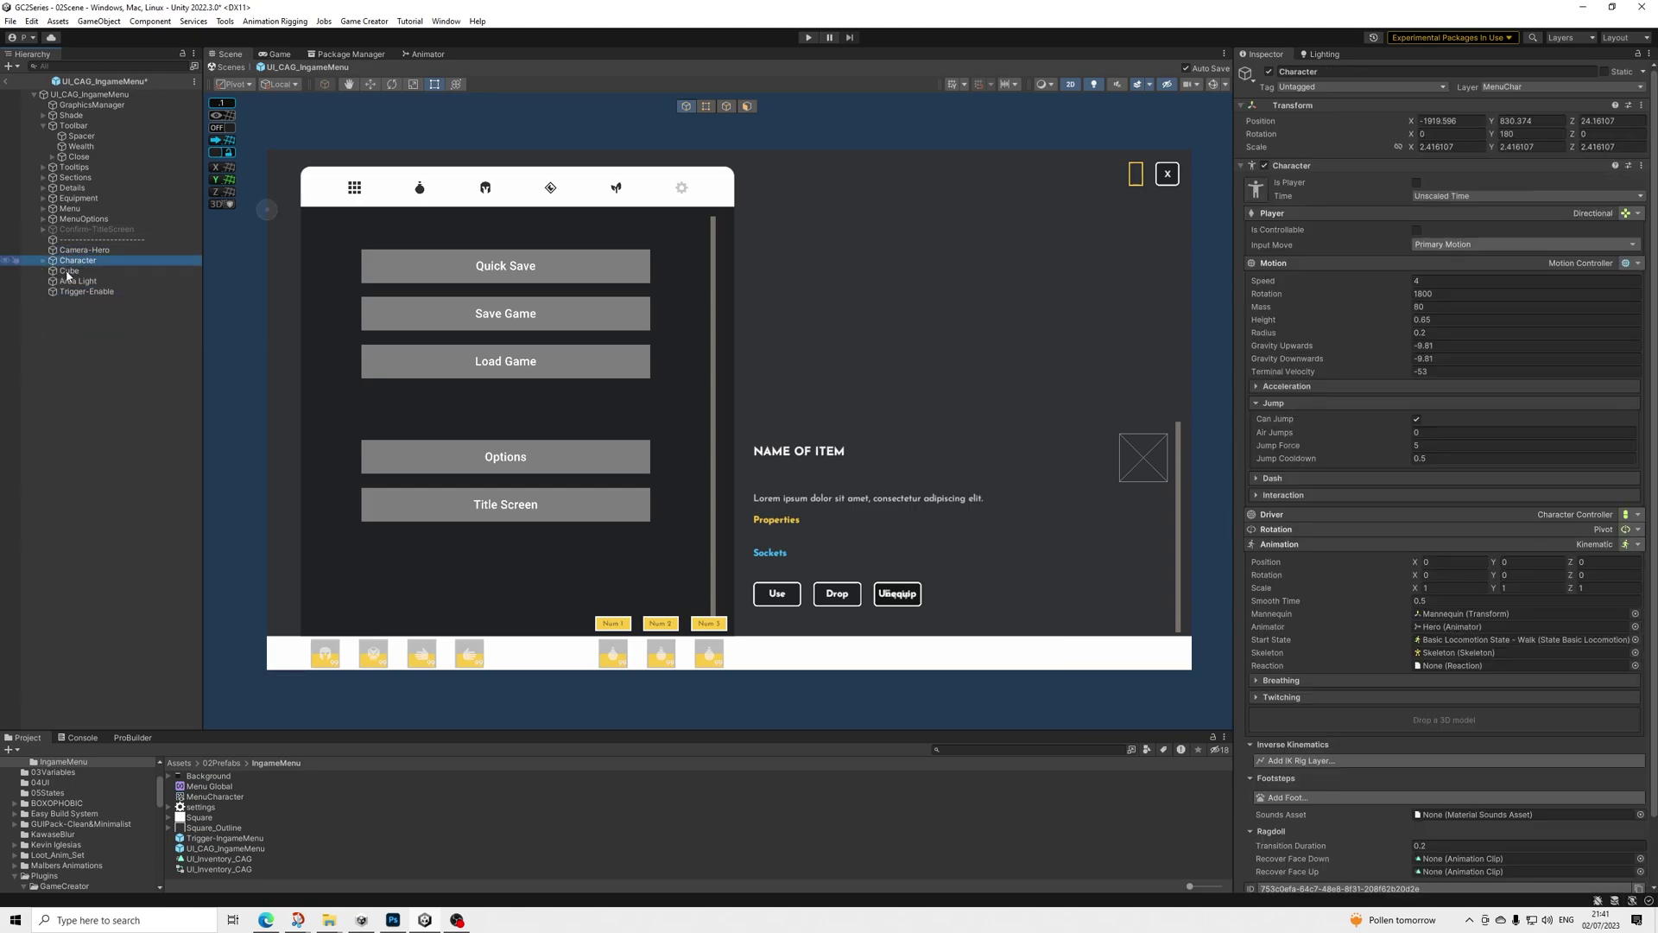
click(76, 270)
click(80, 291)
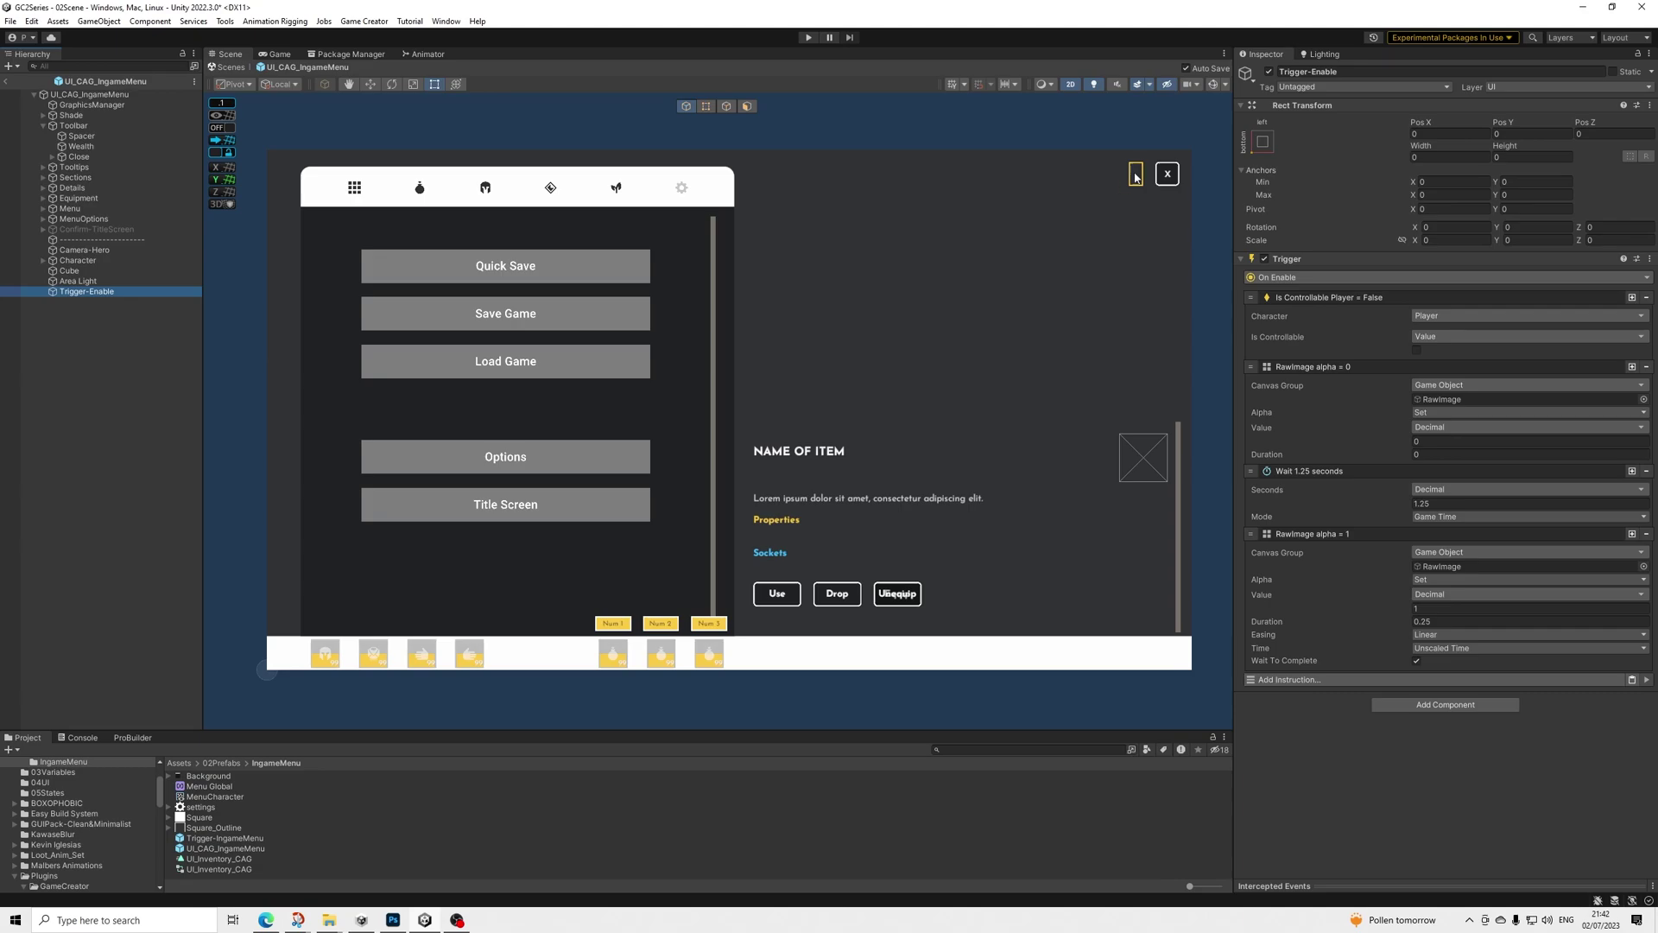
Inspect the component settings of the UI_CAG_IngameMenu root and its Details object
click(89, 94)
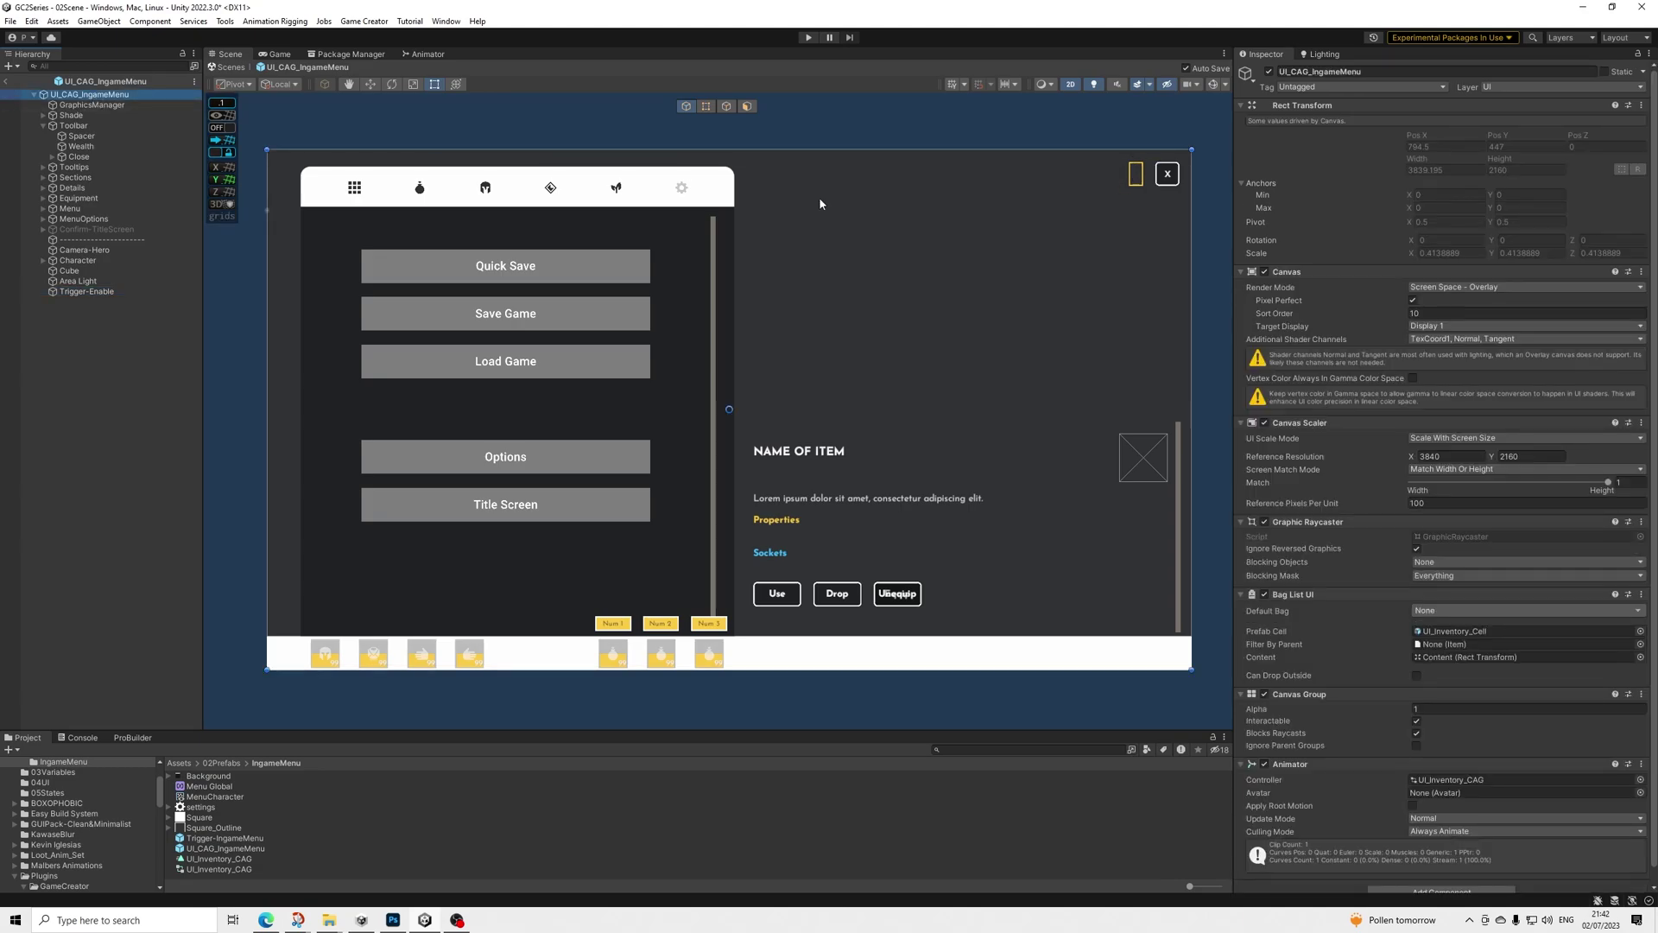
scroll(1302, 491, down, 1)
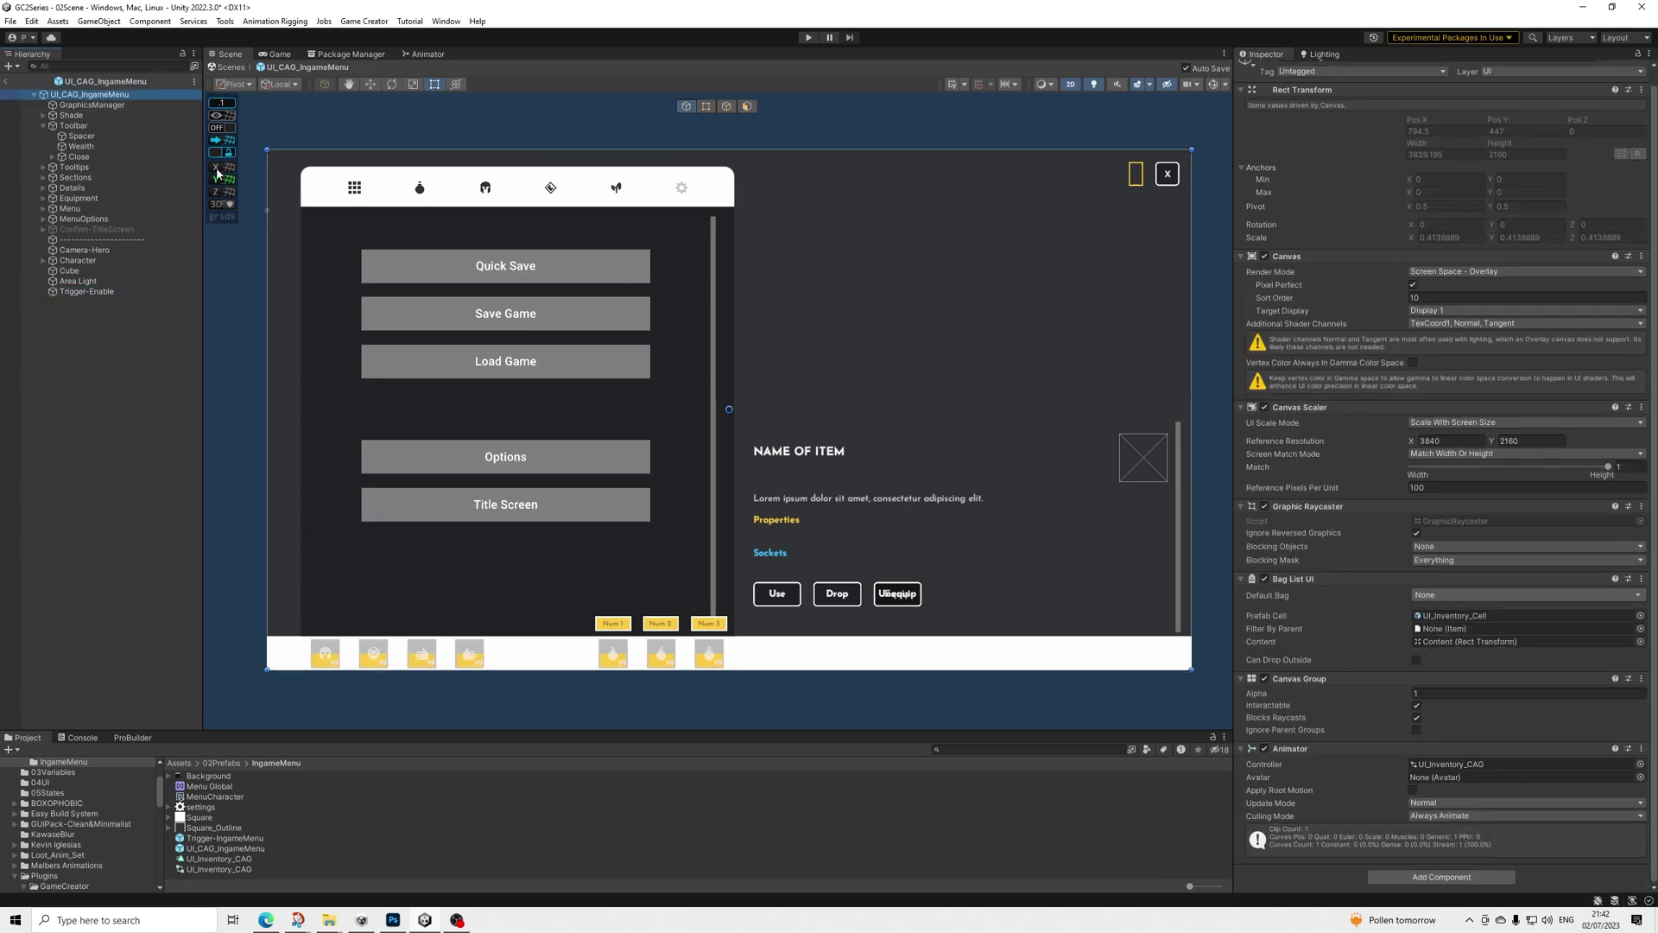
click(76, 188)
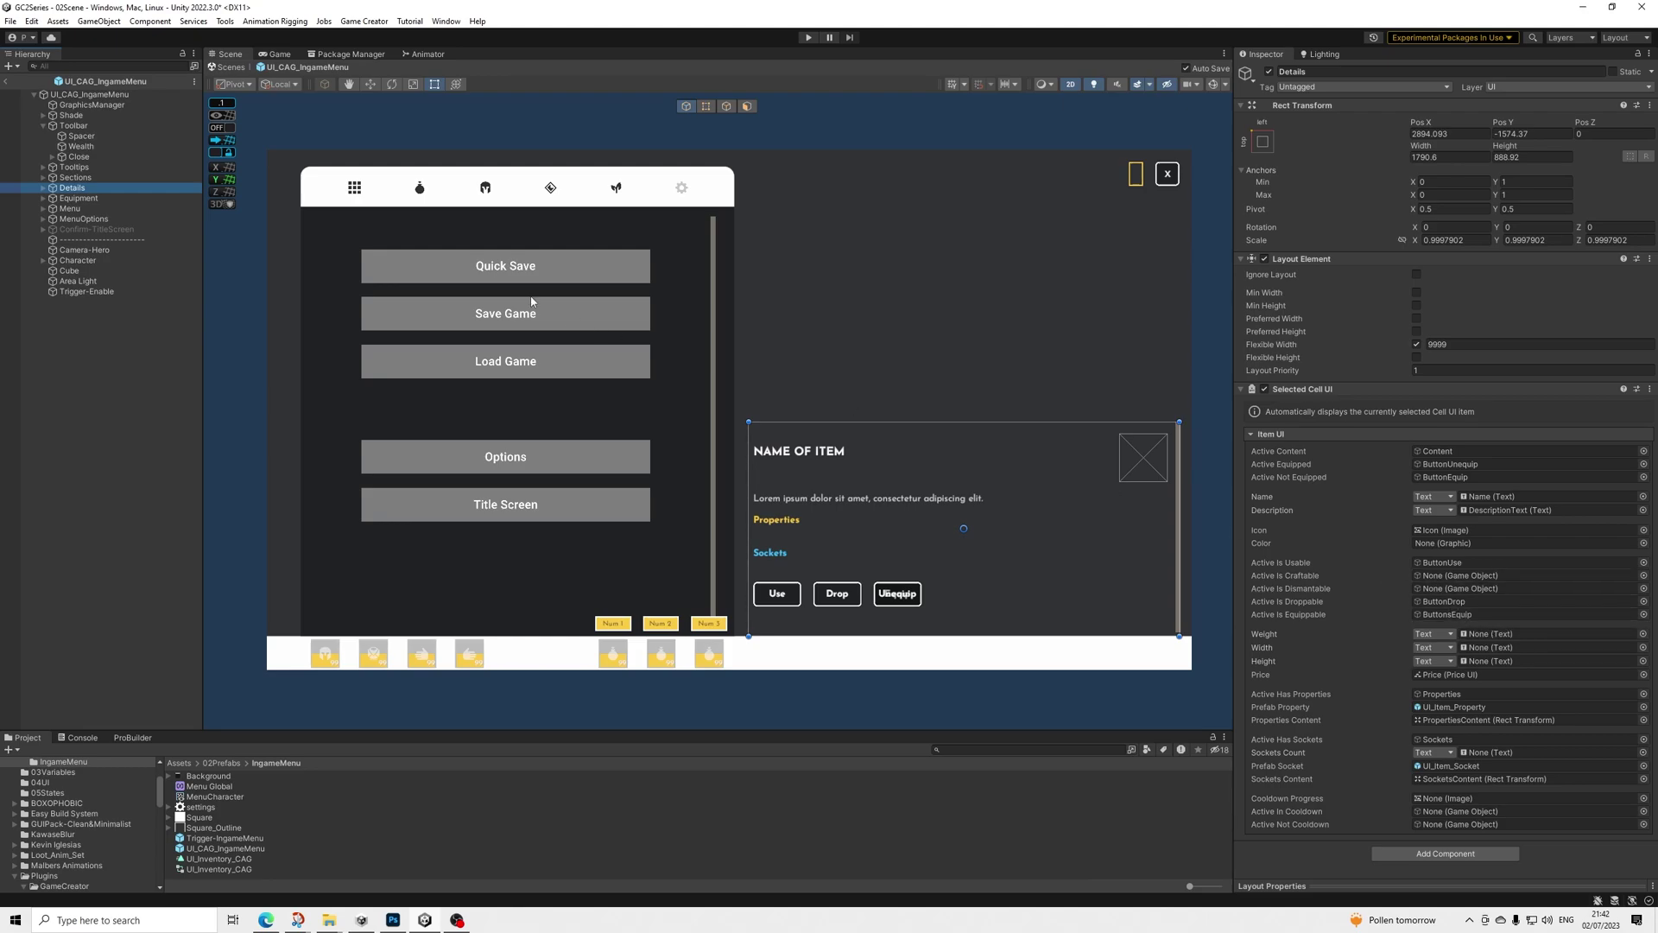
Return to the main scene and examine the Player's Bag and Remember components, toggling Has Max Weight on and off
click(6, 81)
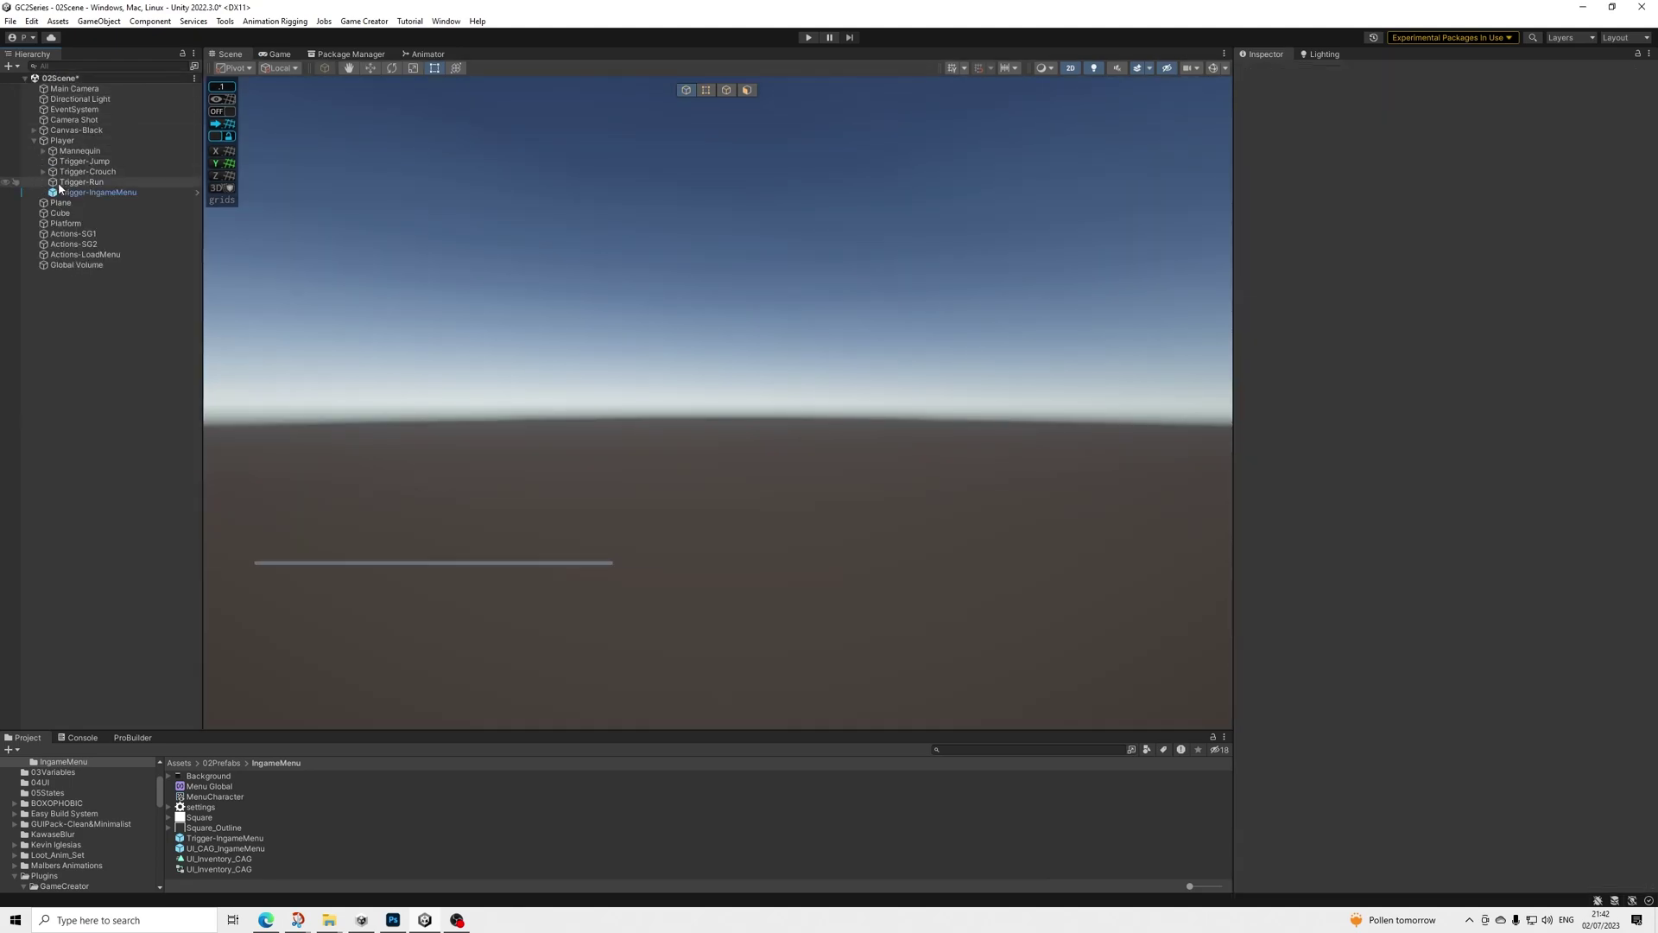
click(62, 140)
scroll(1460, 614, down, 3)
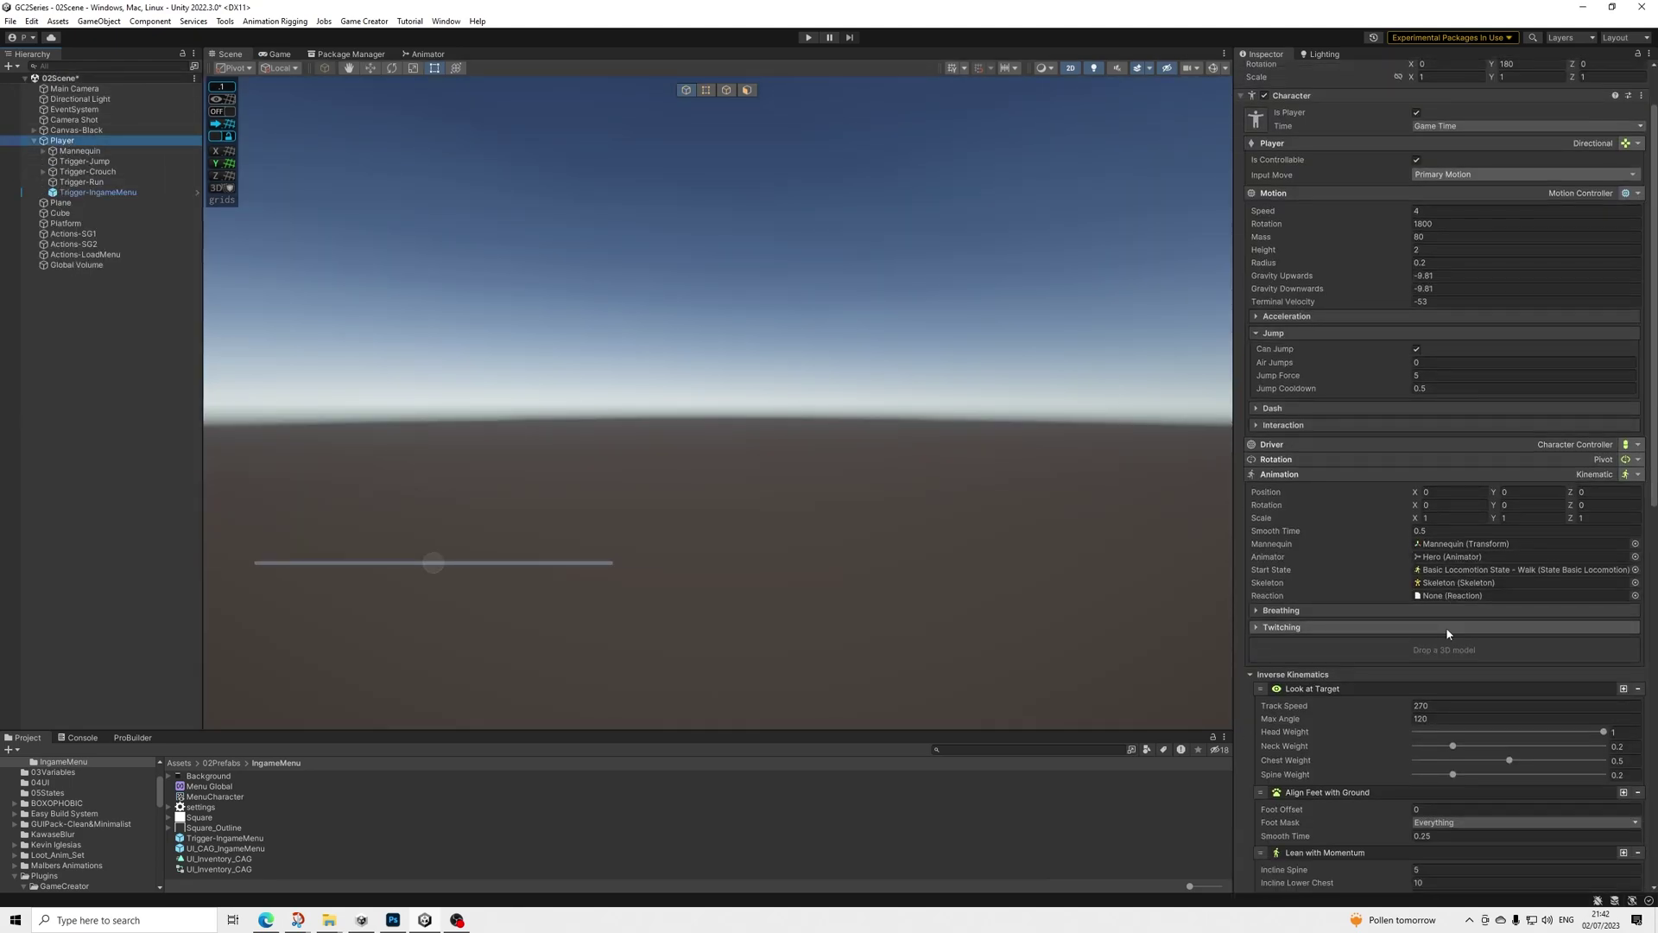
scroll(1446, 631, down, 10)
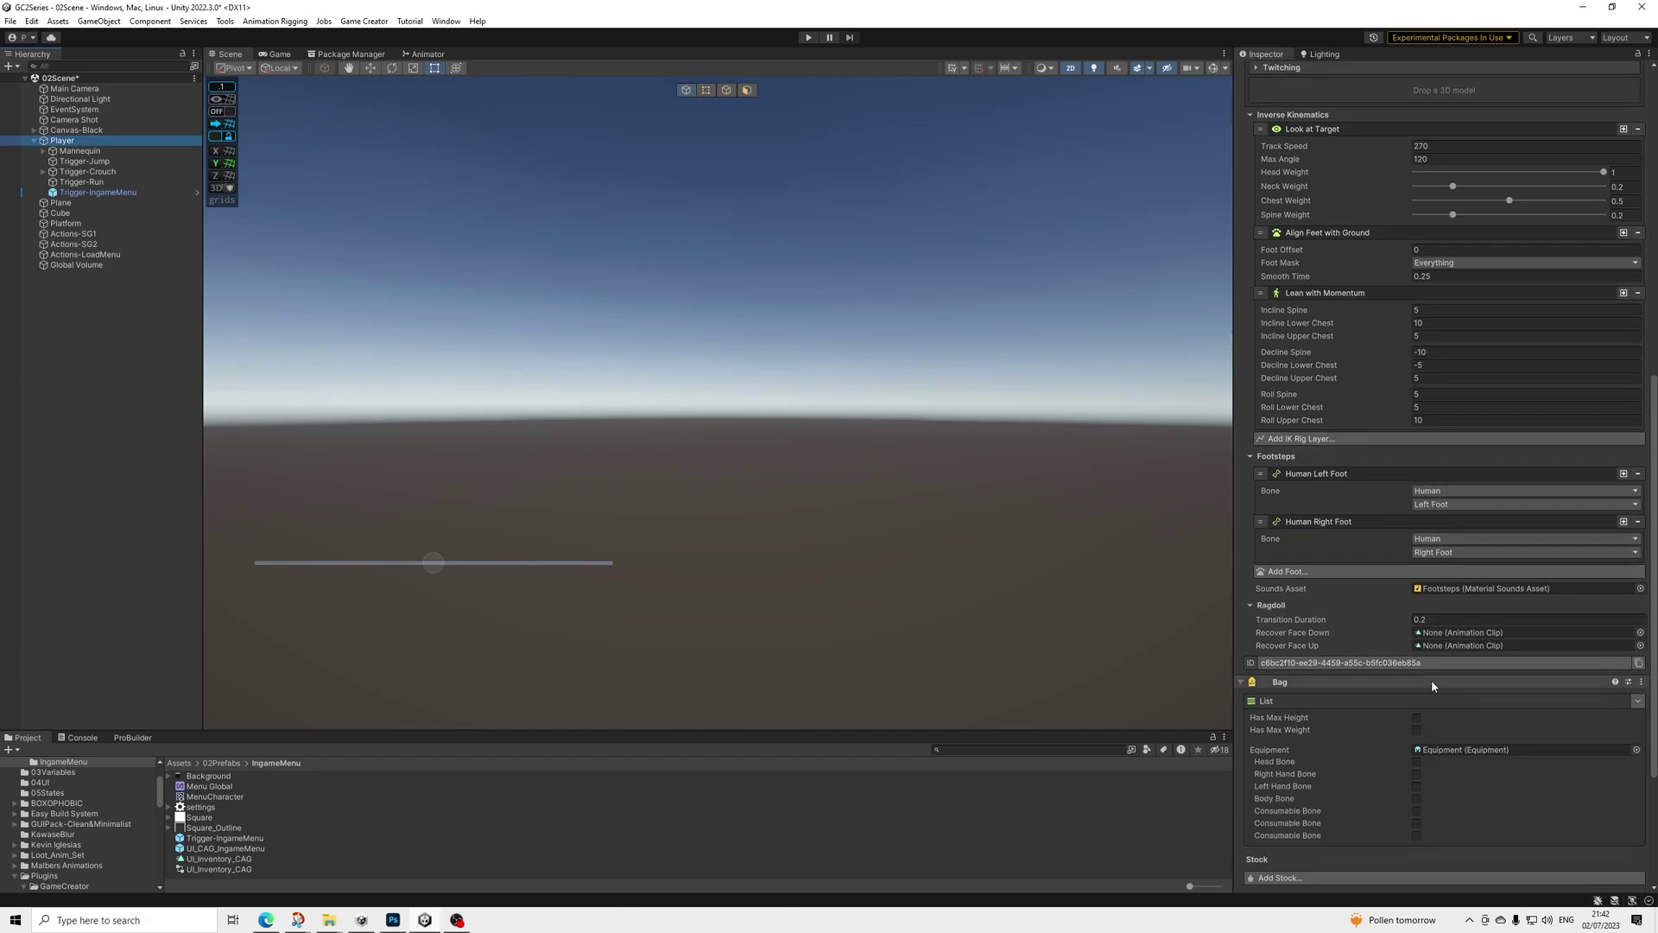
scroll(1438, 682, down, 2)
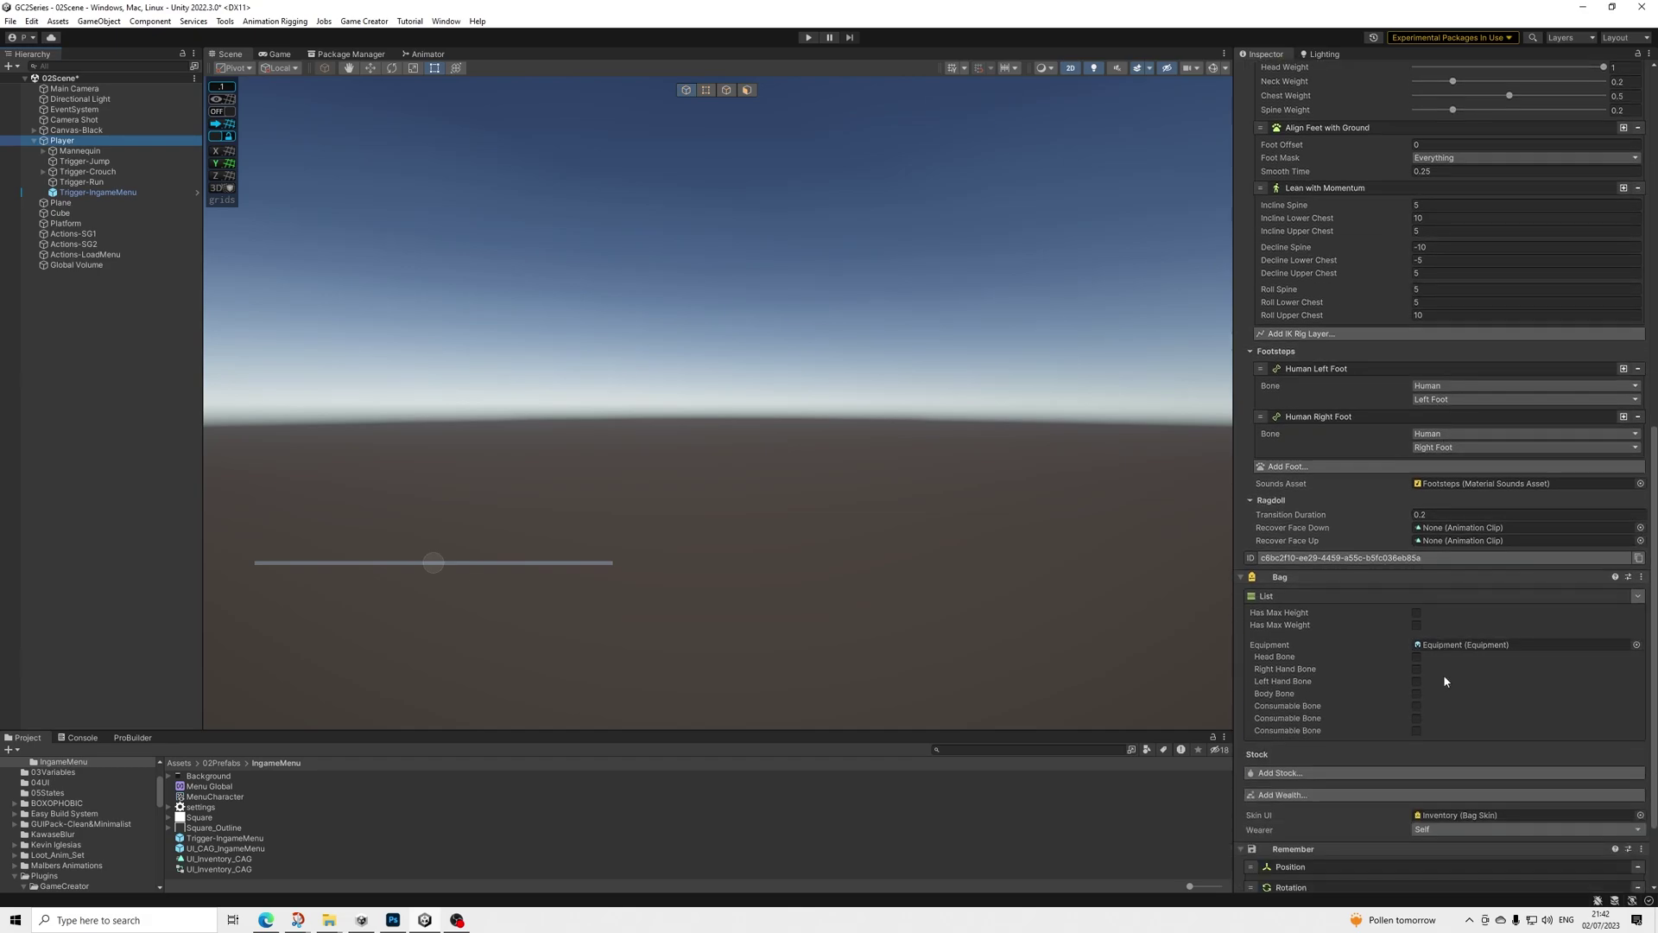
click(1417, 626)
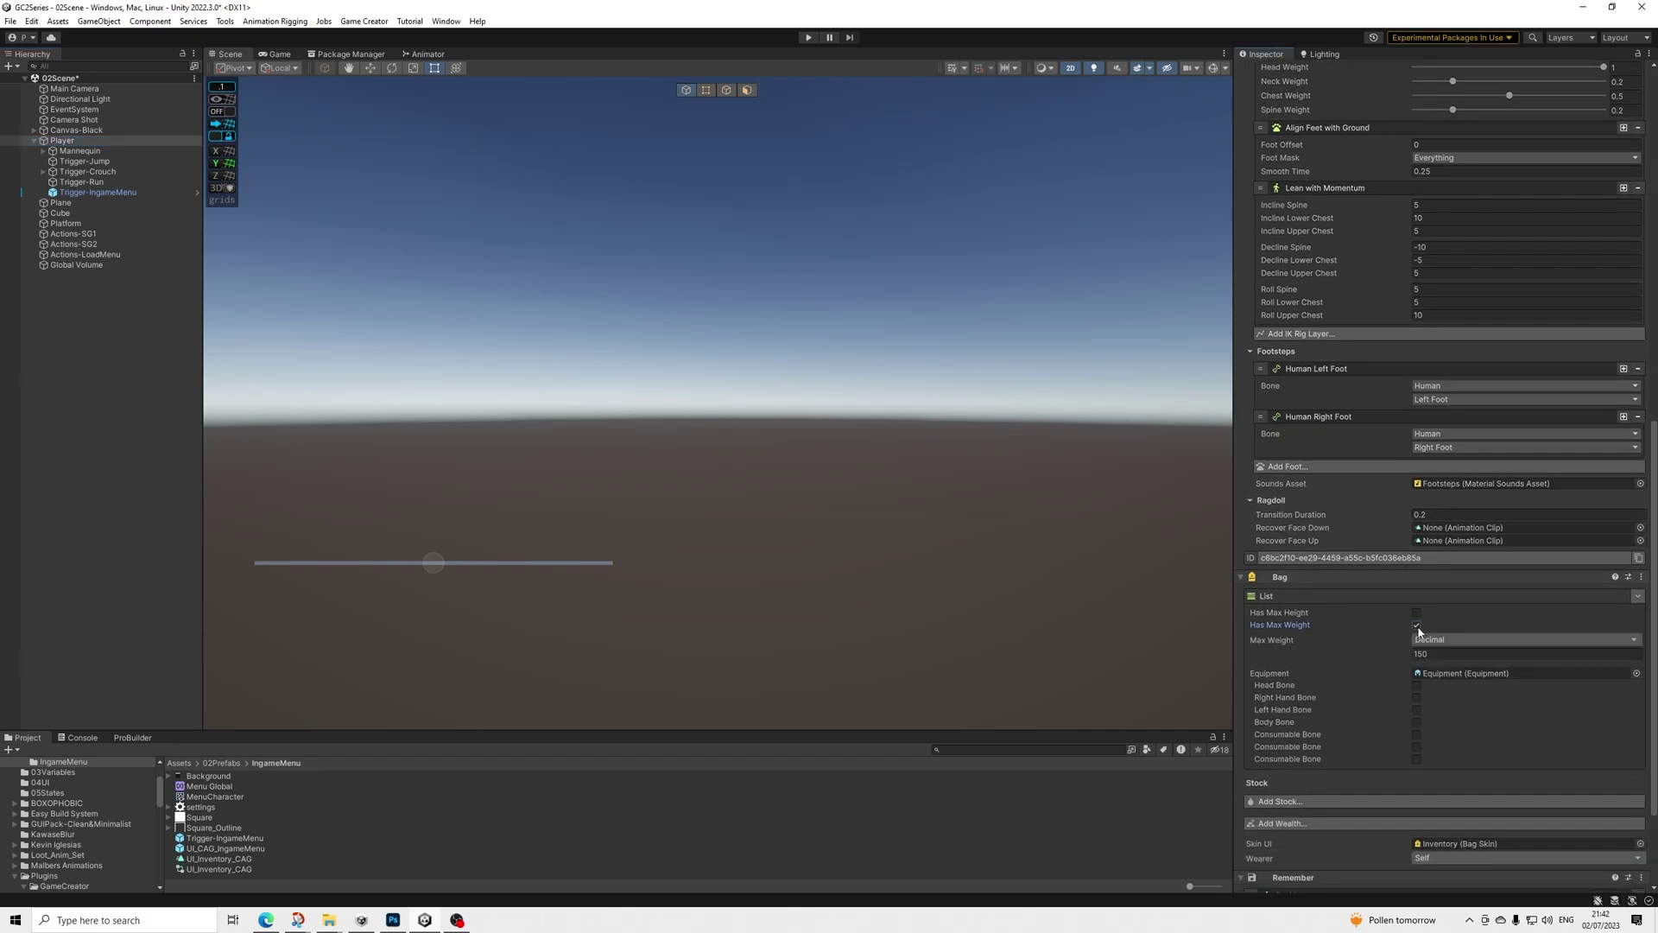
click(1416, 625)
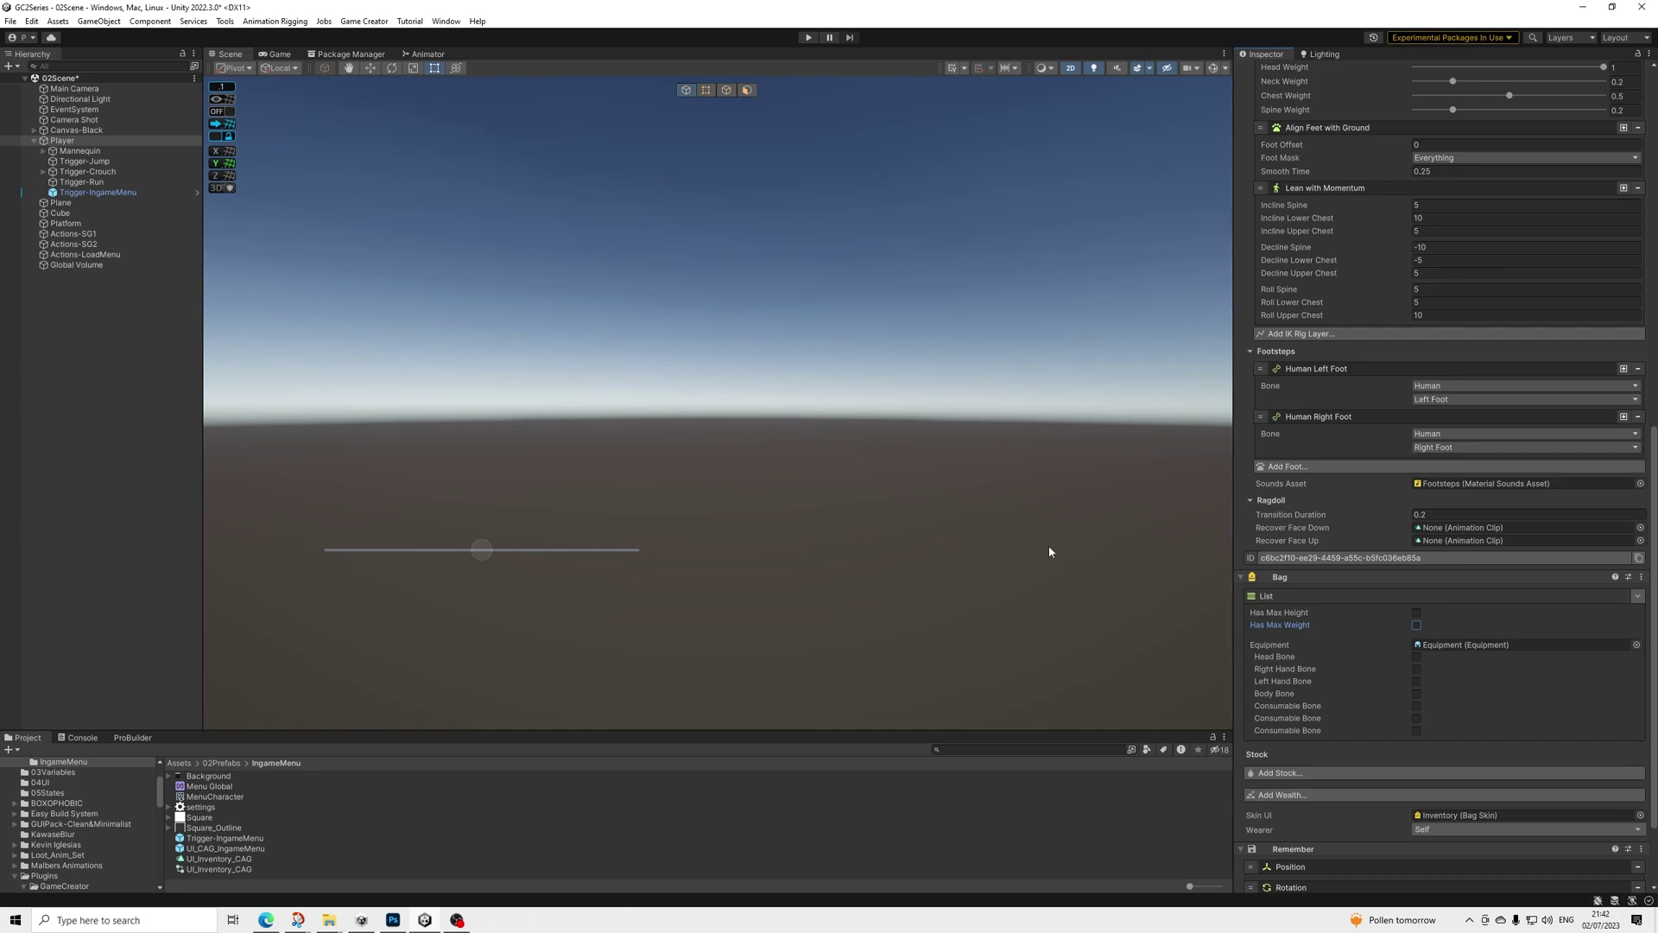
scroll(1406, 618, down, 3)
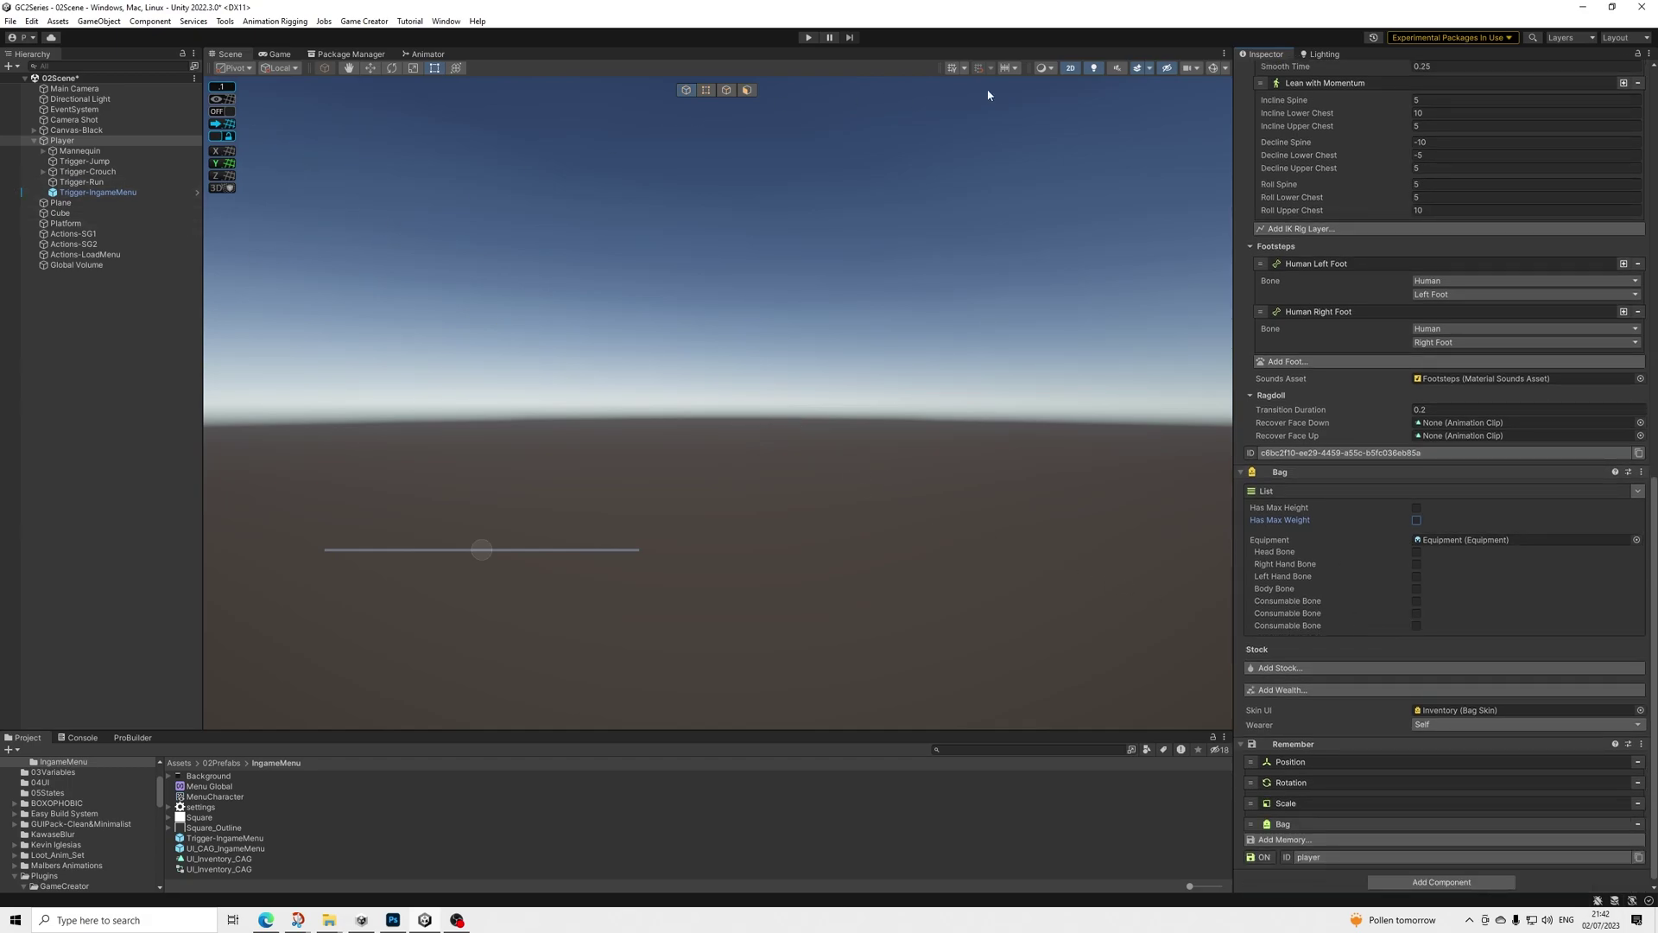
Switch the scene view out of 2D mode and compare Player's Trigger-IngameMenu with its prefab asset
click(1093, 69)
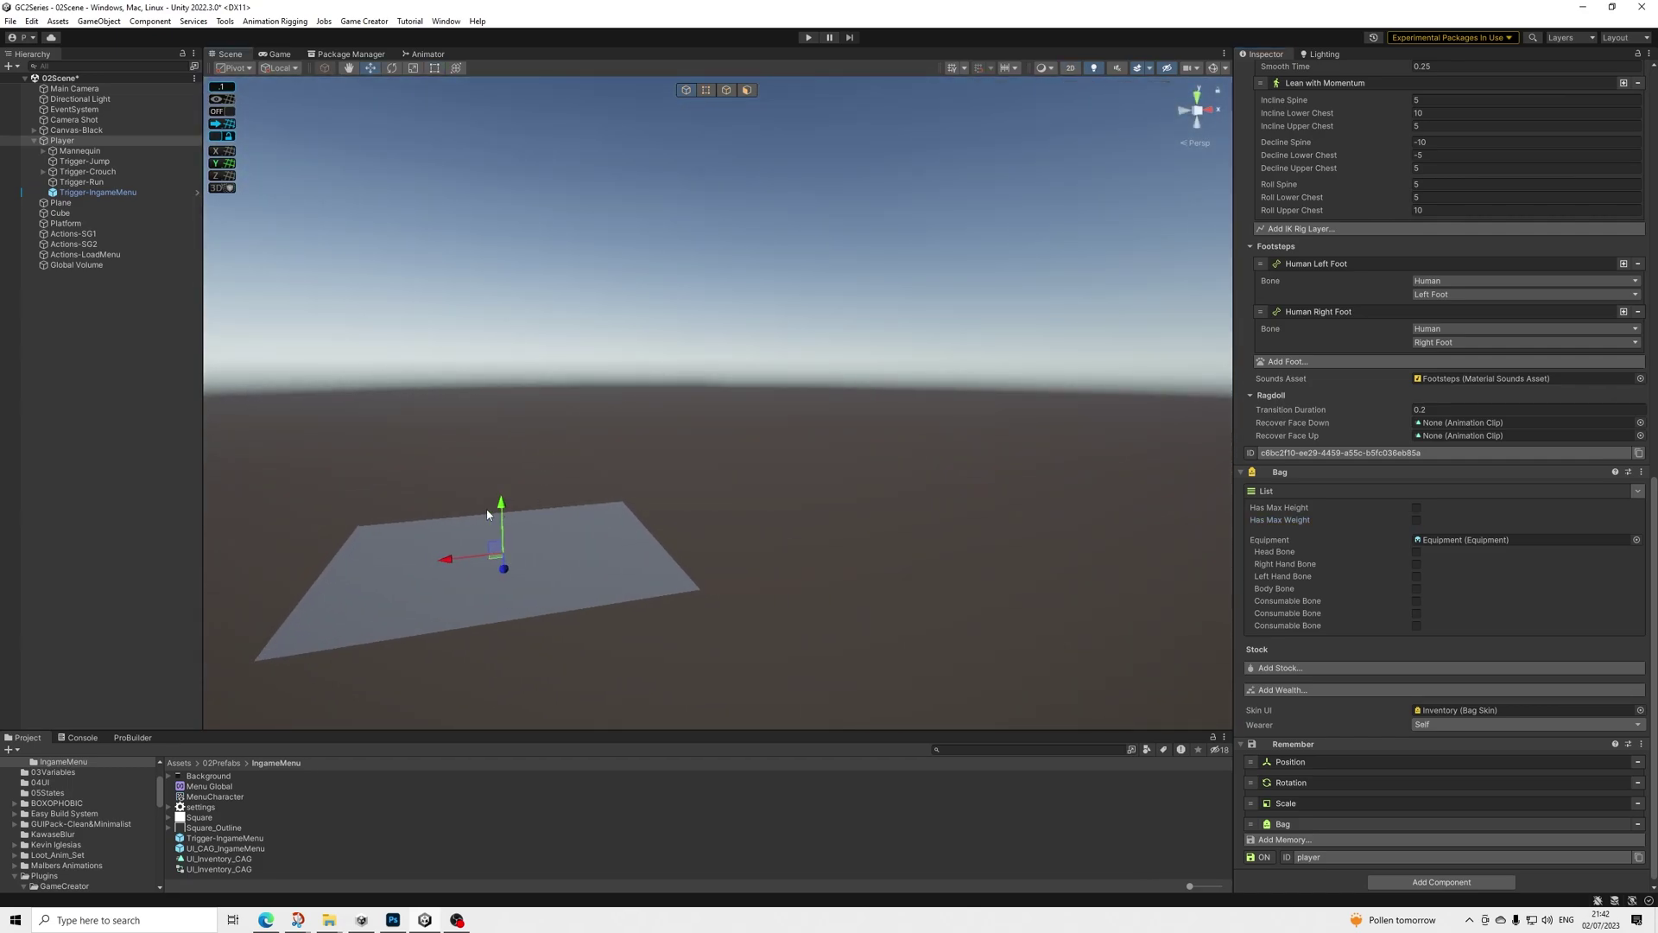
click(101, 192)
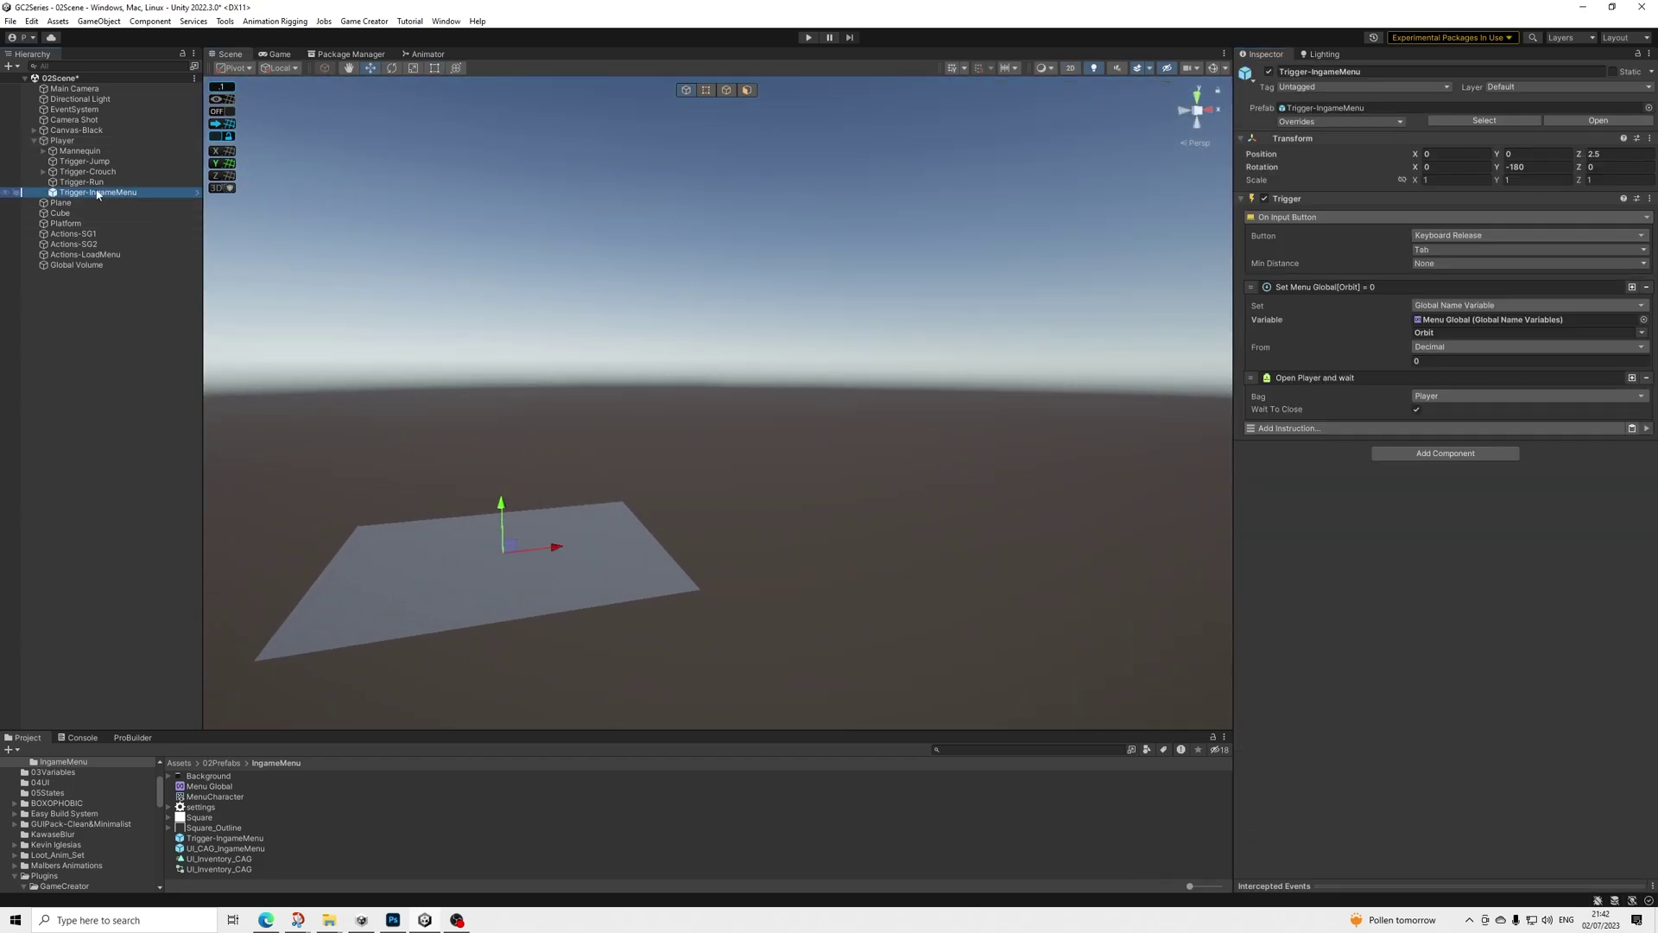
click(227, 838)
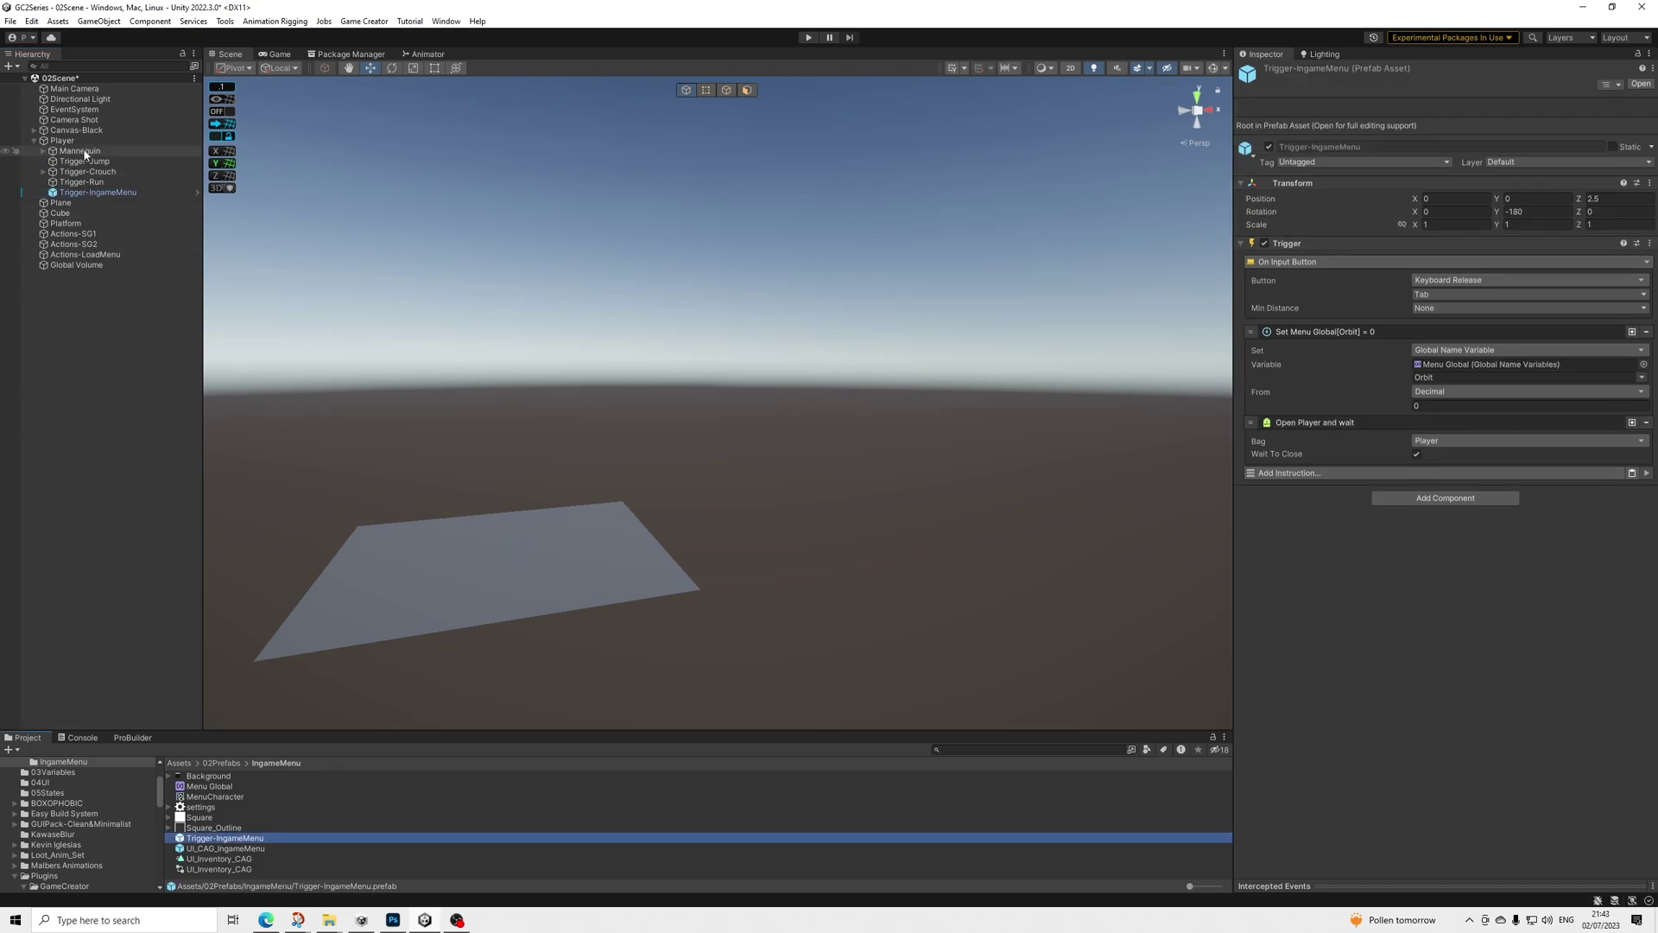
click(98, 194)
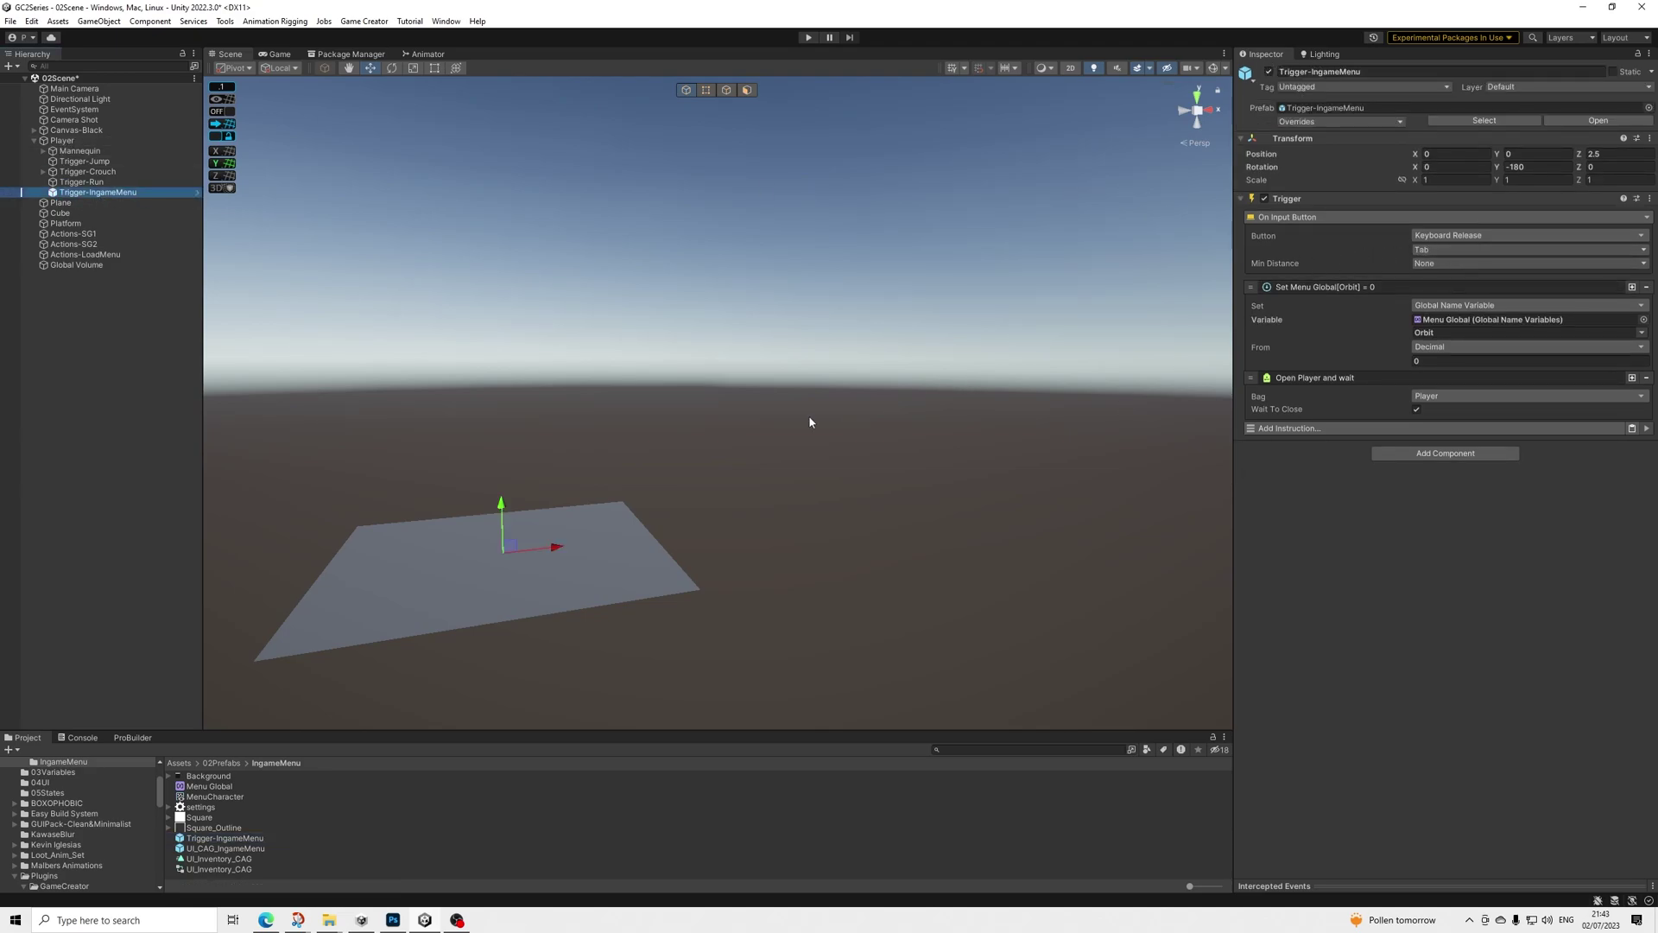
Frame the Player character in the scene view and look at it from behind
middle_drag(474, 503, 683, 425)
scroll(598, 446, up, 5)
scroll(683, 425, up, 2)
scroll(696, 464, down, 5)
scroll(696, 464, up, 8)
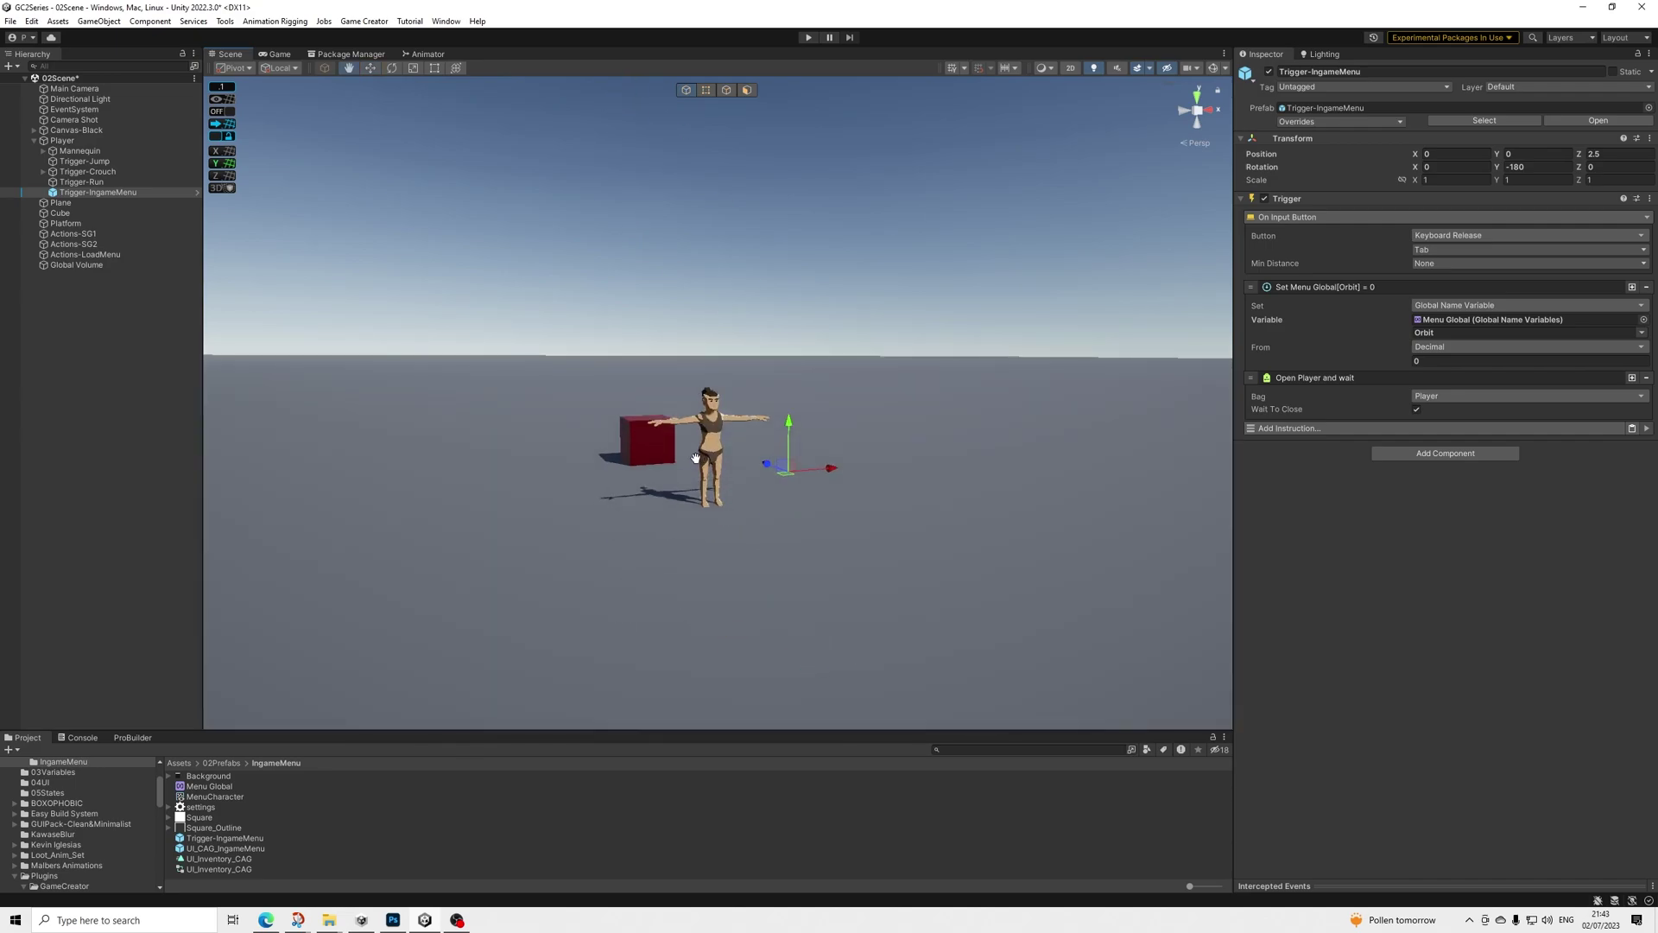
key(f)
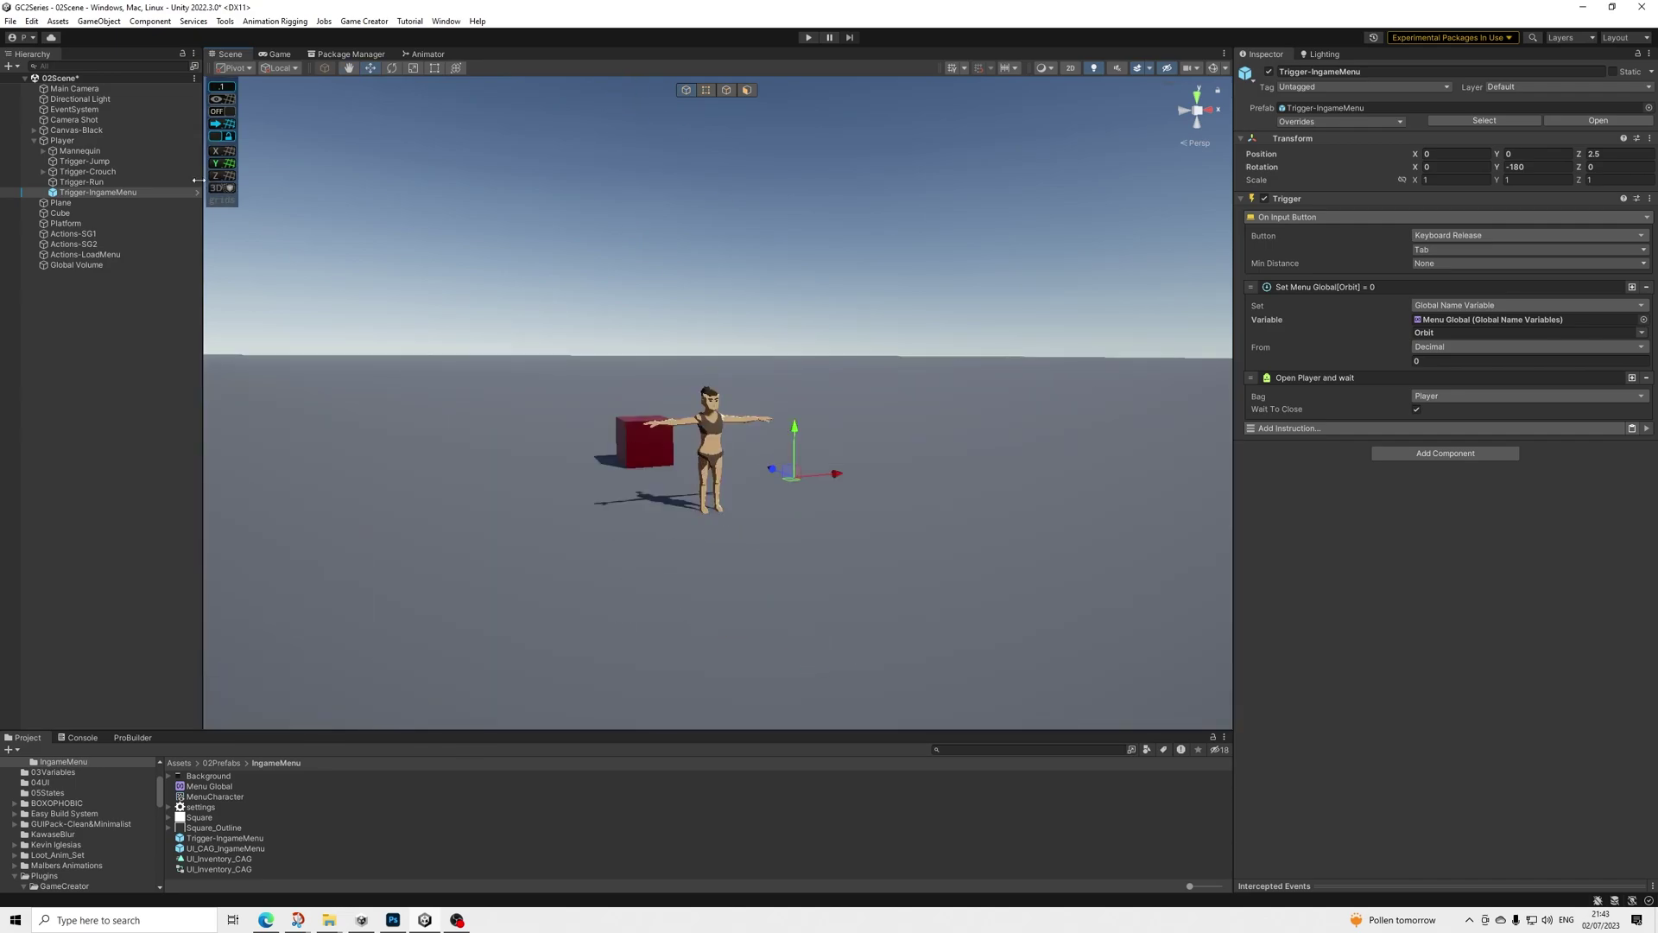
click(64, 140)
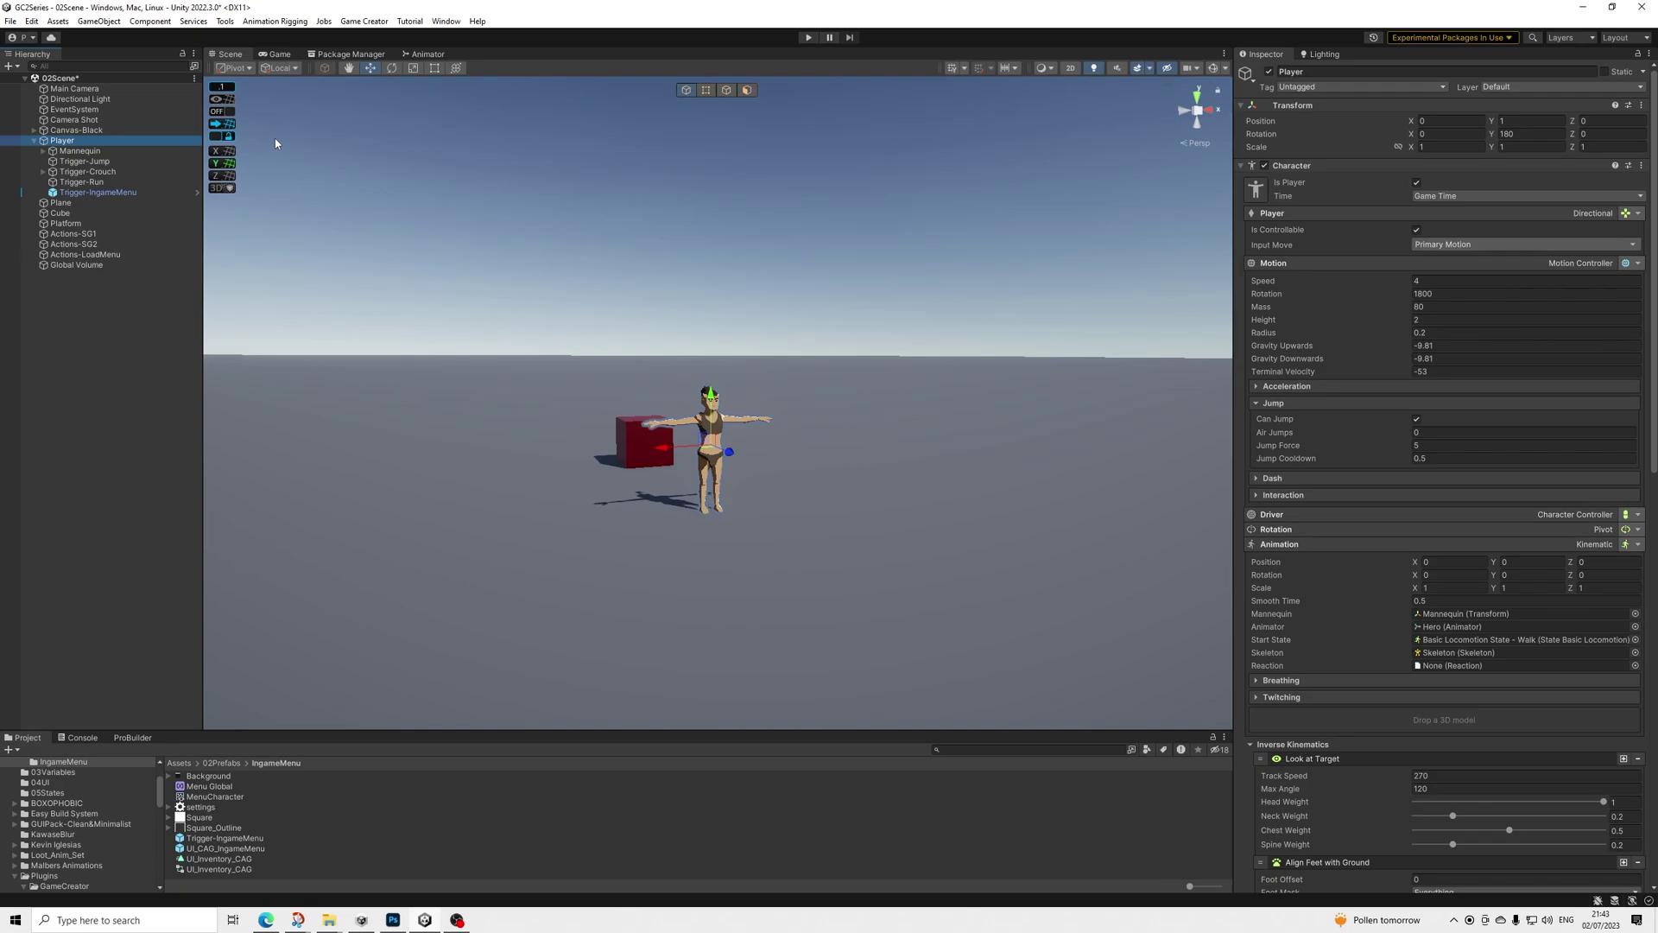
key(f)
alt+drag(604, 345, 957, 332)
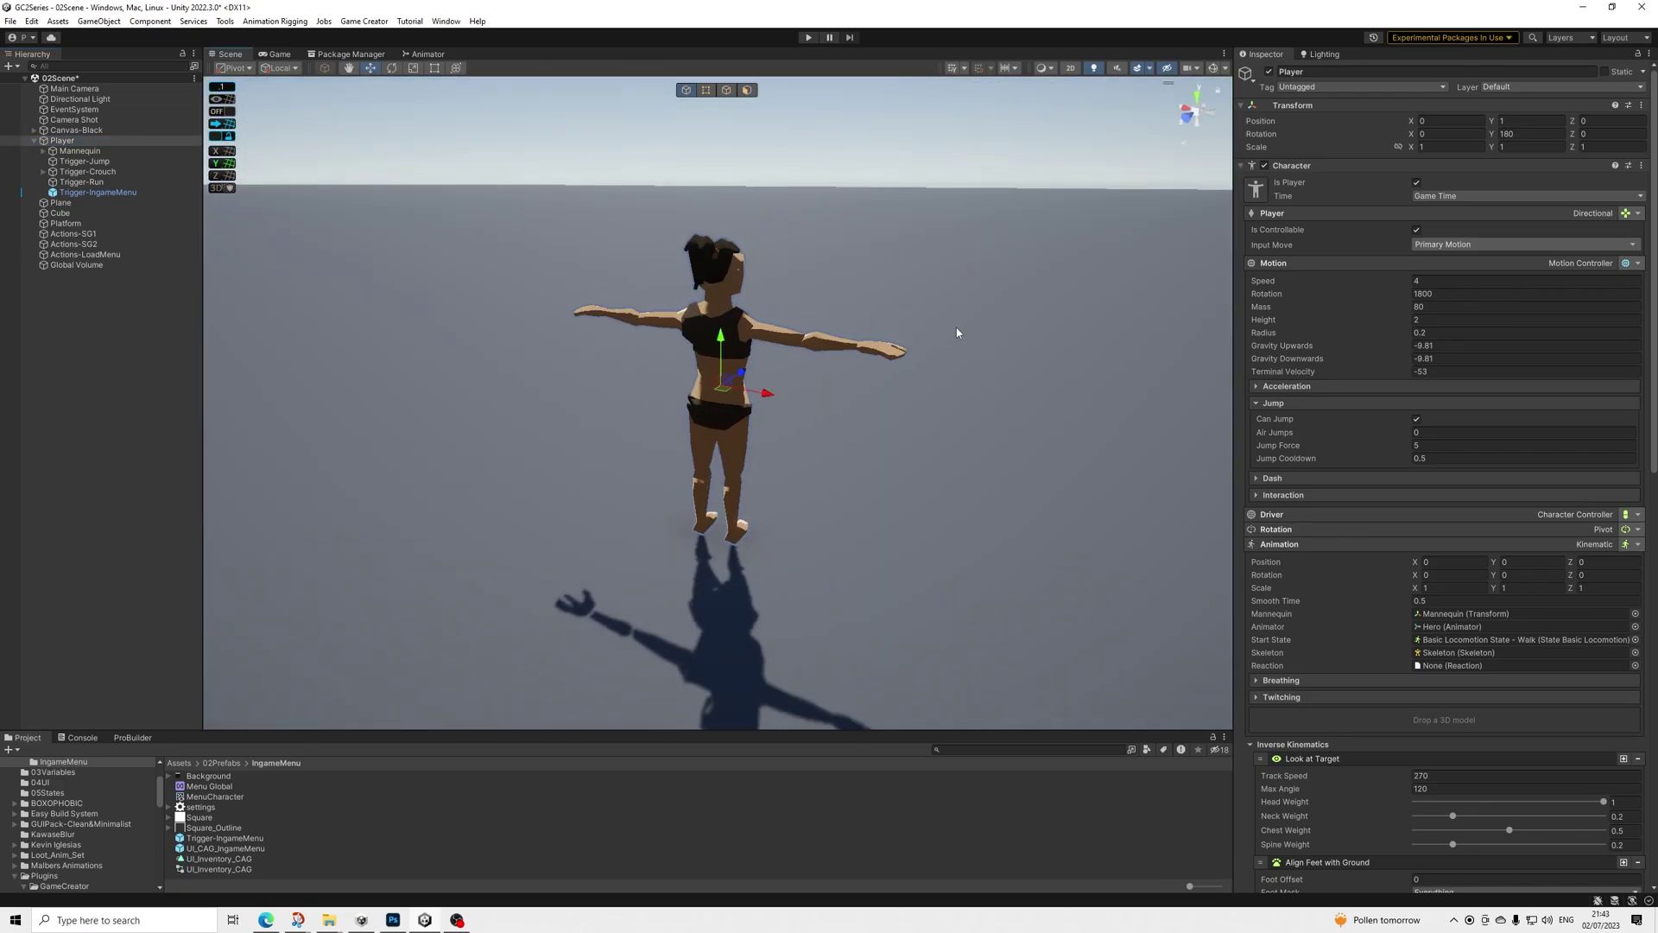
scroll(945, 311, down, 4)
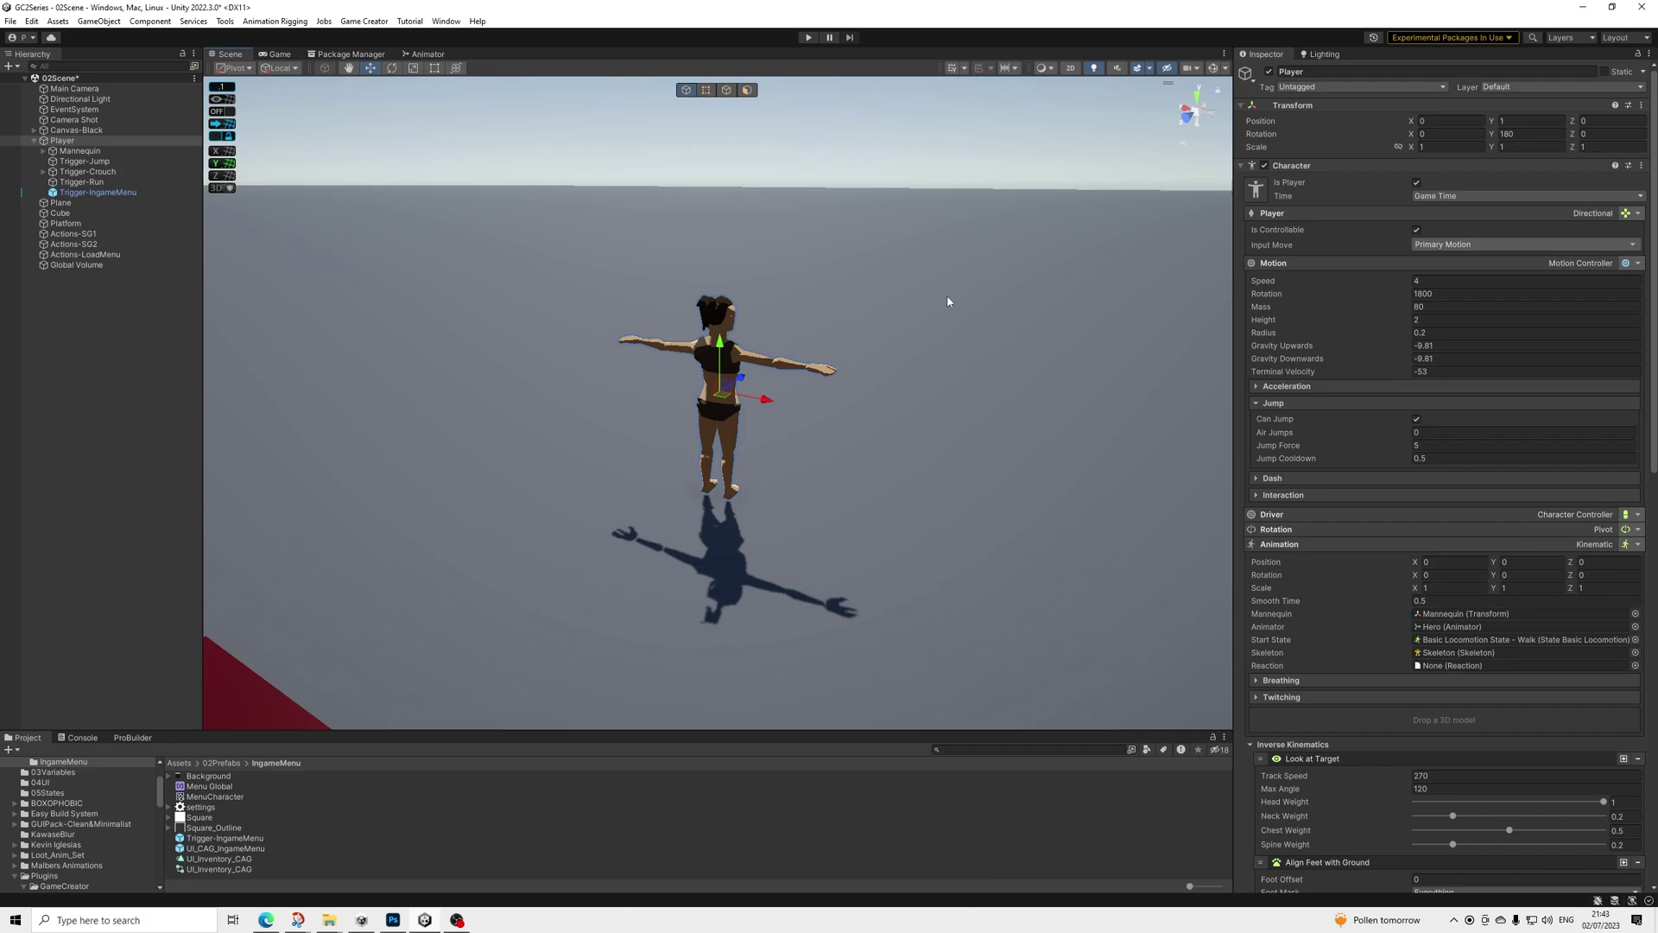
middle_drag(718, 371, 696, 432)
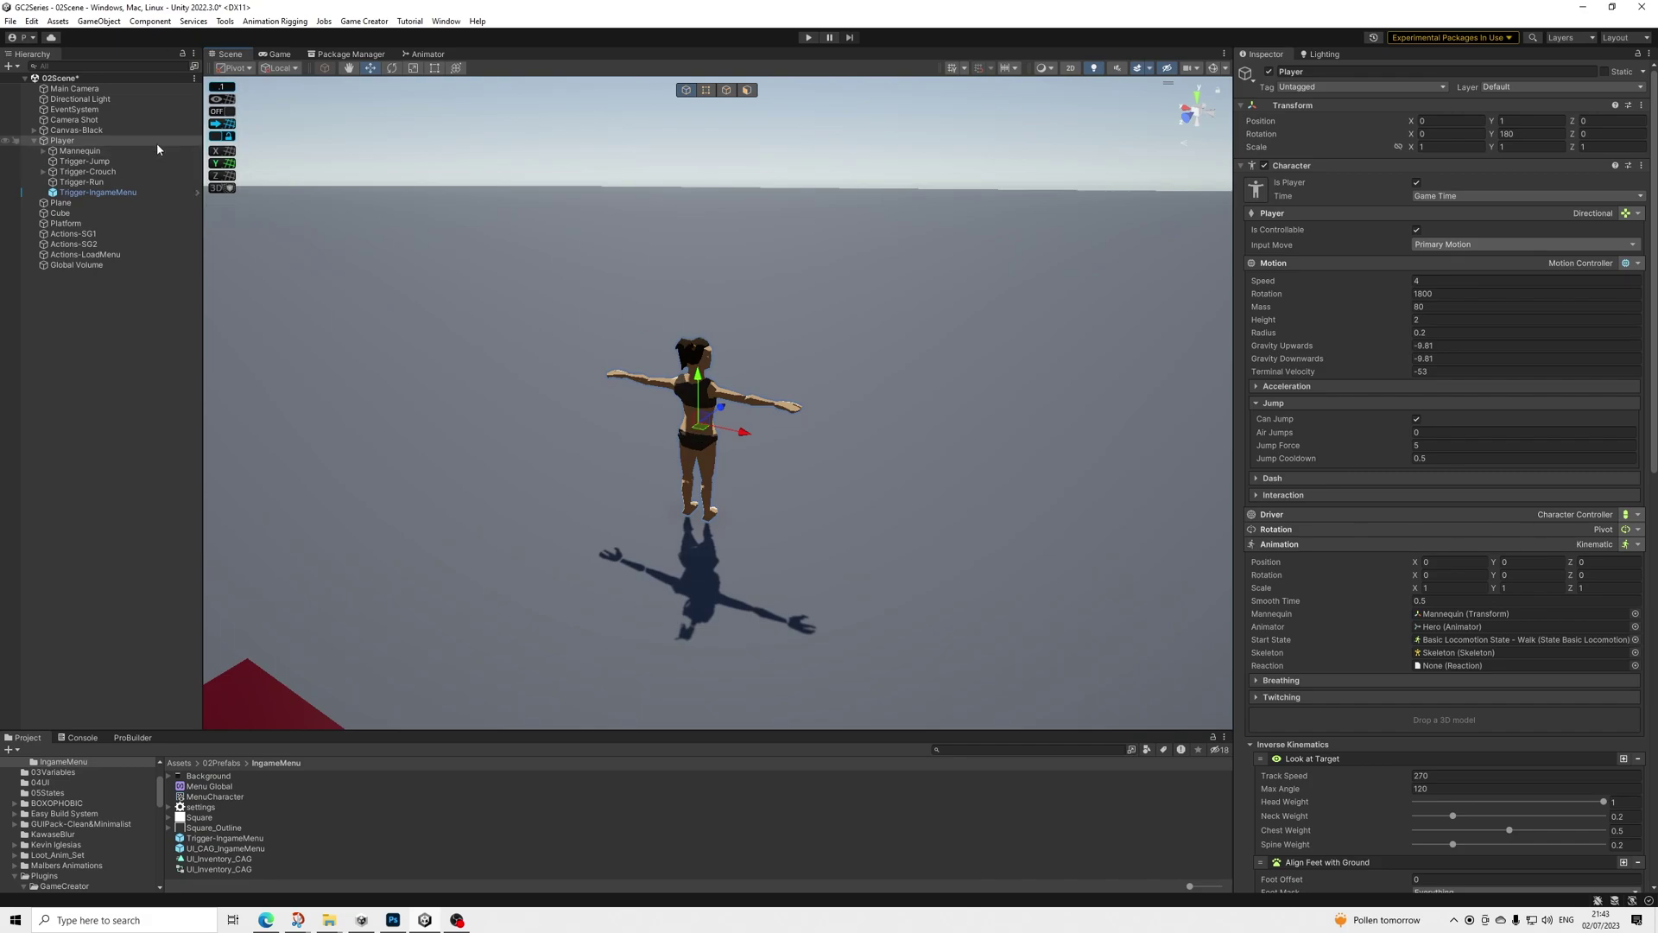